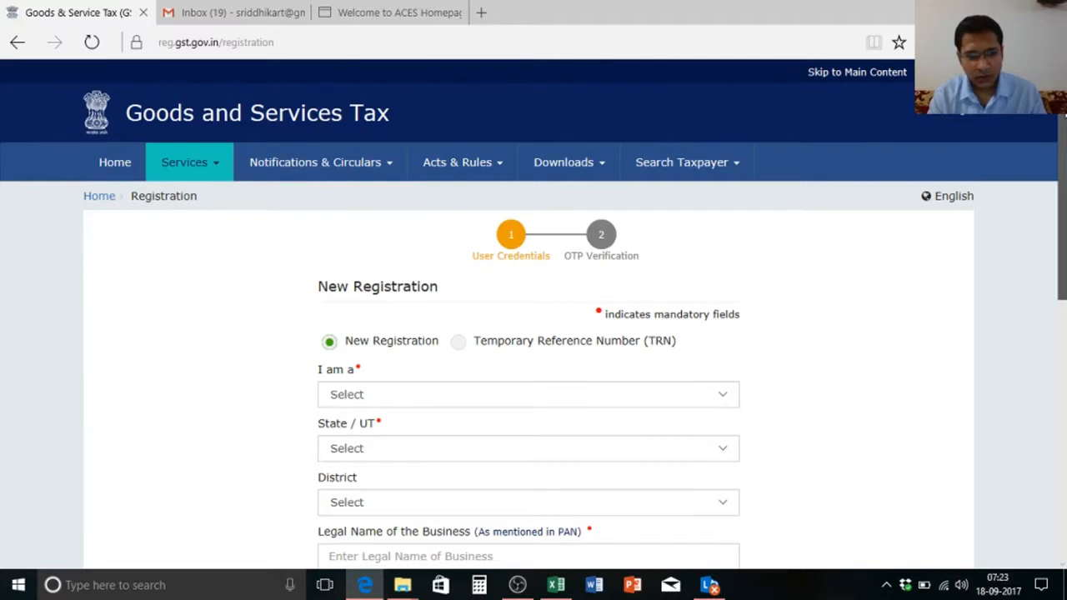
# Step: Choose to resume the registration with a Temporary Reference Number (TRN)
pyautogui.moveTo(1065, 114); pyautogui.dragTo(1065, 147)
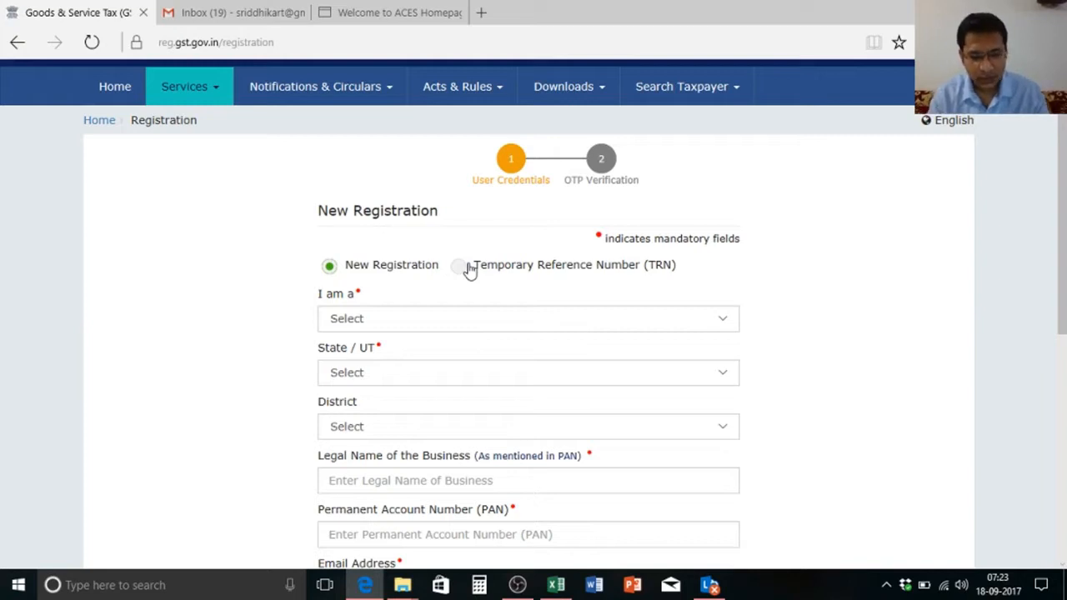
pyautogui.moveTo(1065, 257); pyautogui.dragTo(1065, 212)
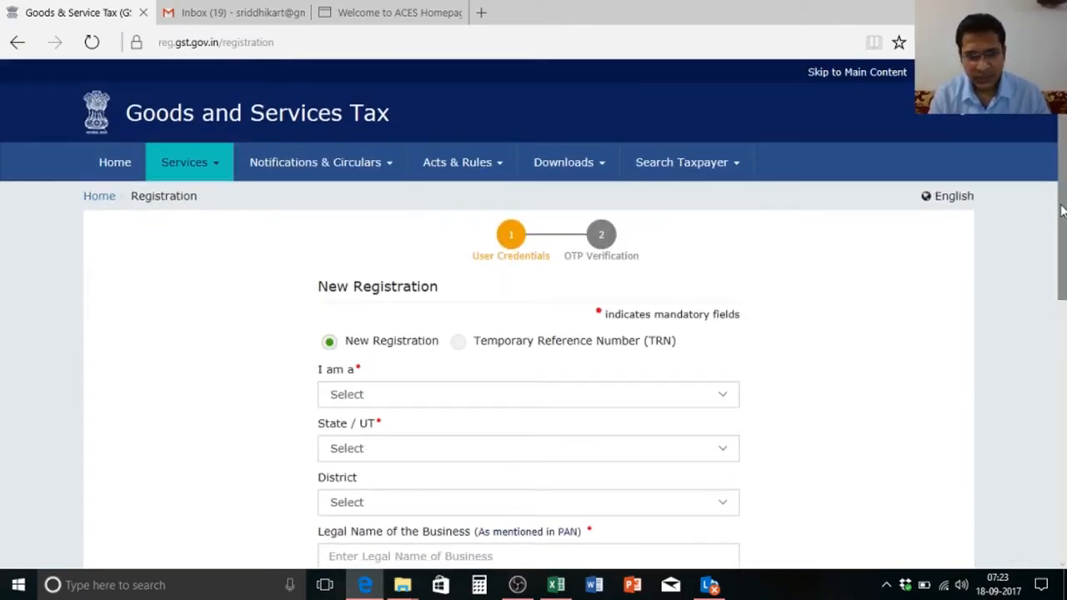
pyautogui.scroll(-1, 1063, 211)
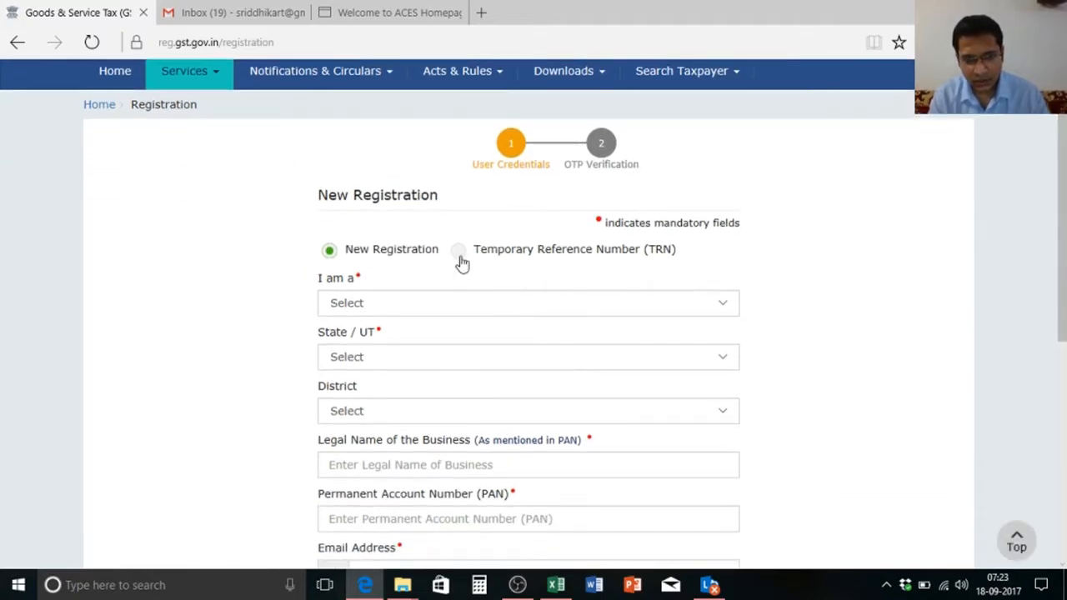
pyautogui.click(458, 250)
pyautogui.click(424, 306)
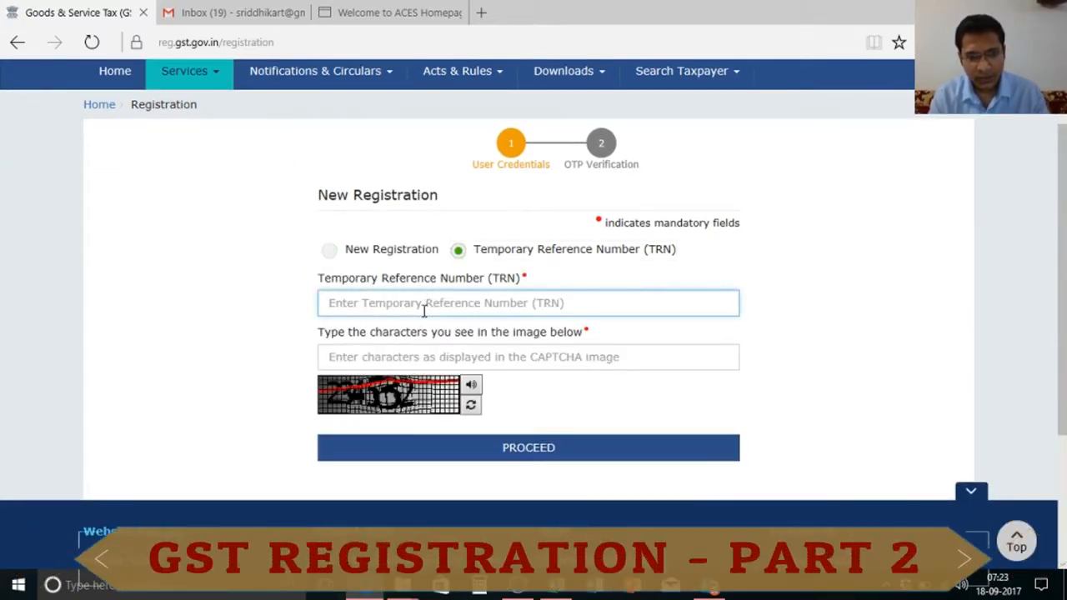
# Step: Paste the TRN from spreadsheet cell C14, enter the CAPTCHA, and submit to request an OTP
pyautogui.hotkey('alt', 'Tab')
pyautogui.hotkey('alt', 'Tab')
pyautogui.hotkey('alt', 'Tab')
pyautogui.hotkey('alt', 'Tab')
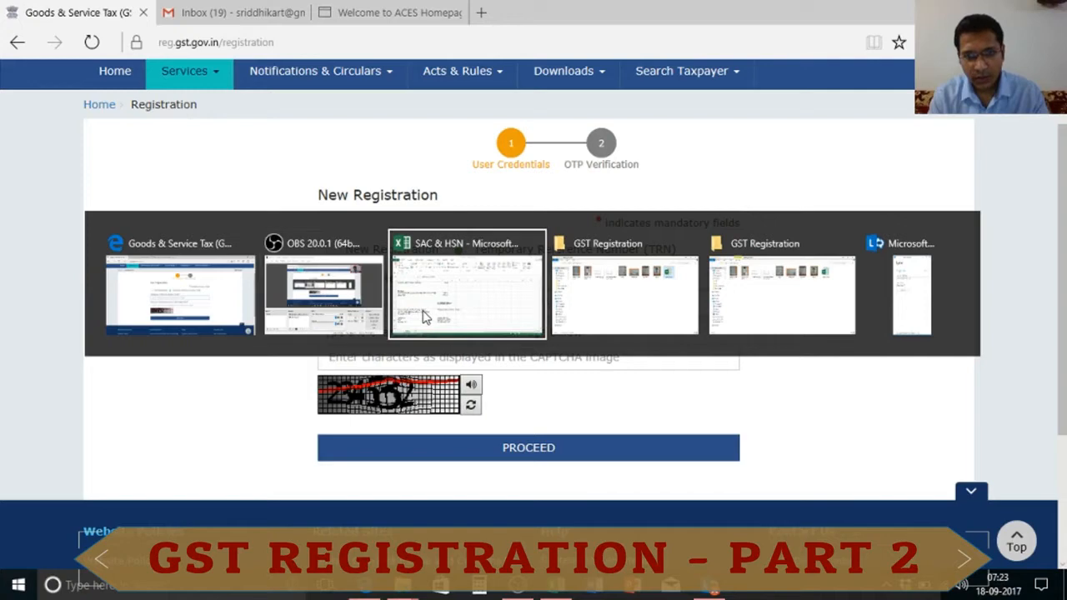
pyautogui.hotkey('alt', 'Tab')
pyautogui.hotkey('alt', 'Tab')
pyautogui.hotkey('alt', 'Tab')
pyautogui.hotkey('alt', 'Tab')
pyautogui.hotkey('alt', 'Tab')
pyautogui.hotkey('alt', 'Tab')
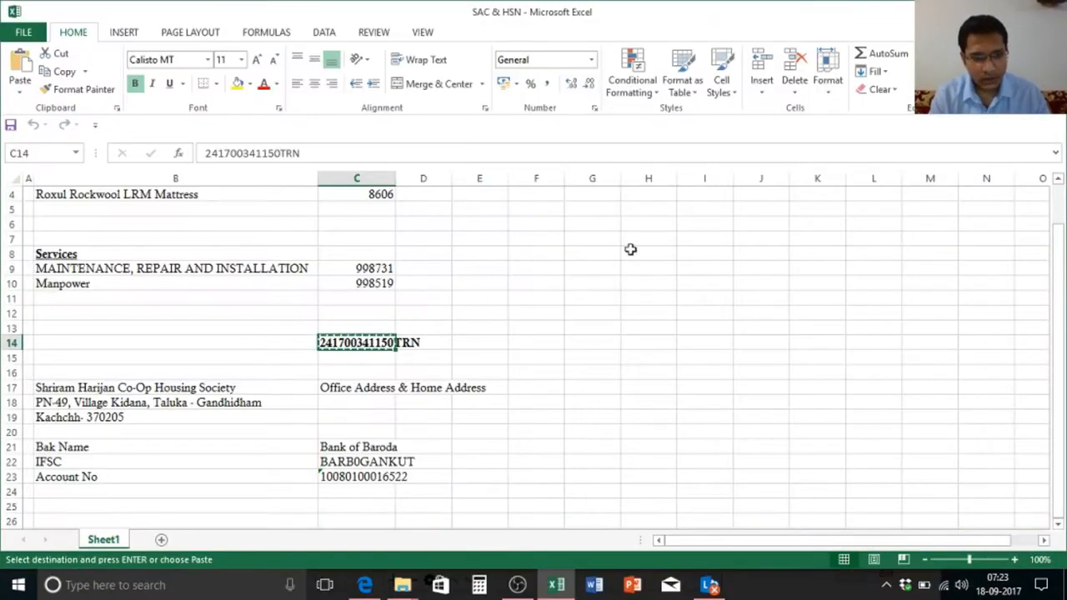
pyautogui.press('Escape')
pyautogui.press('Down')
pyautogui.press('Up')
pyautogui.hotkey('ctrl', 'c')
pyautogui.hotkey('alt', 'Tab')
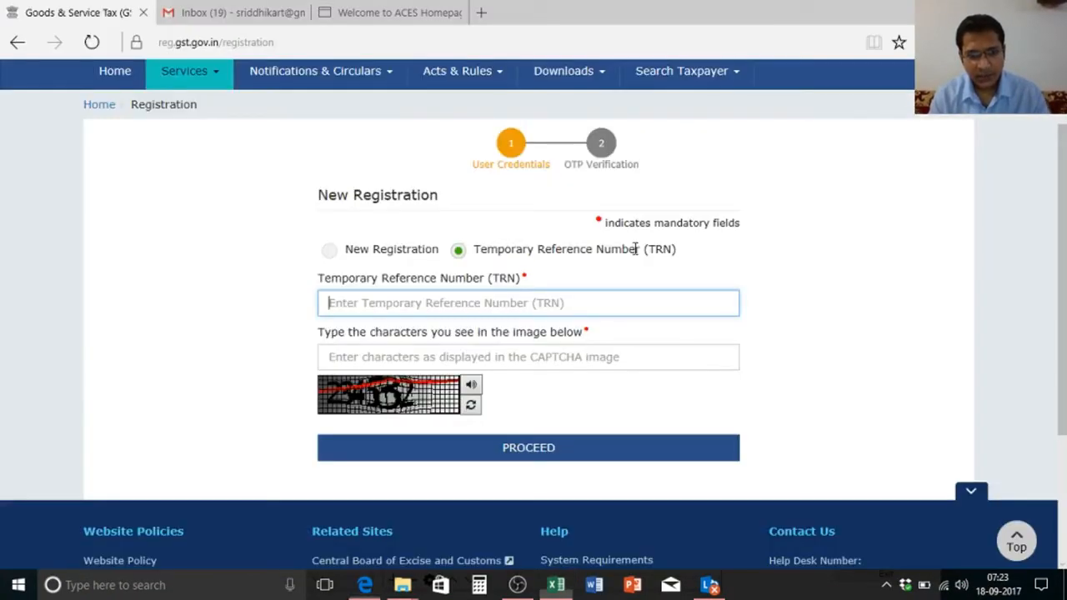
pyautogui.hotkey('ctrl', 'v')
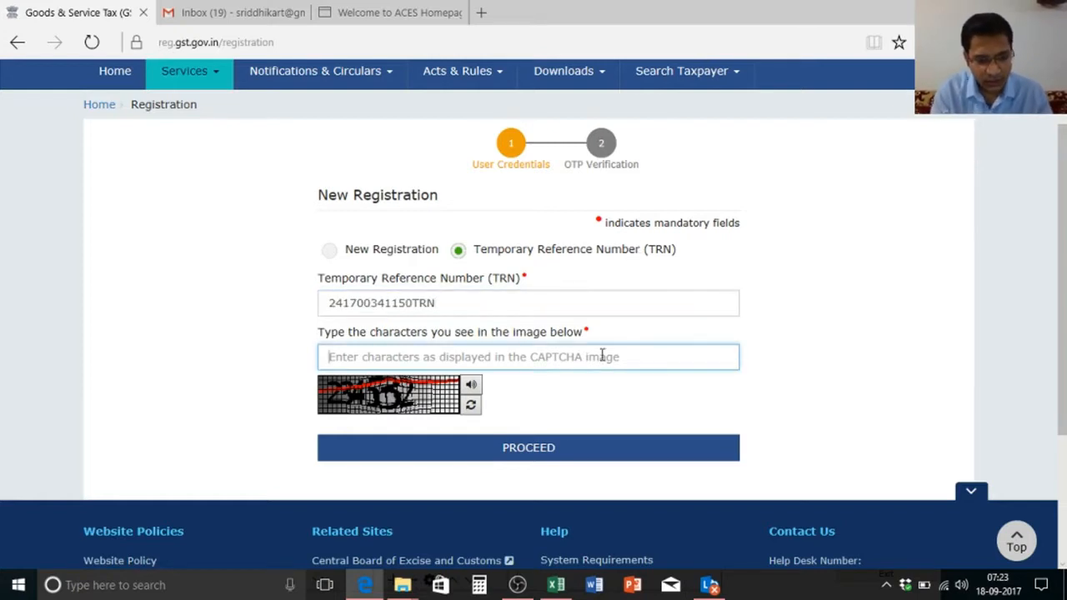
pyautogui.write('234532')
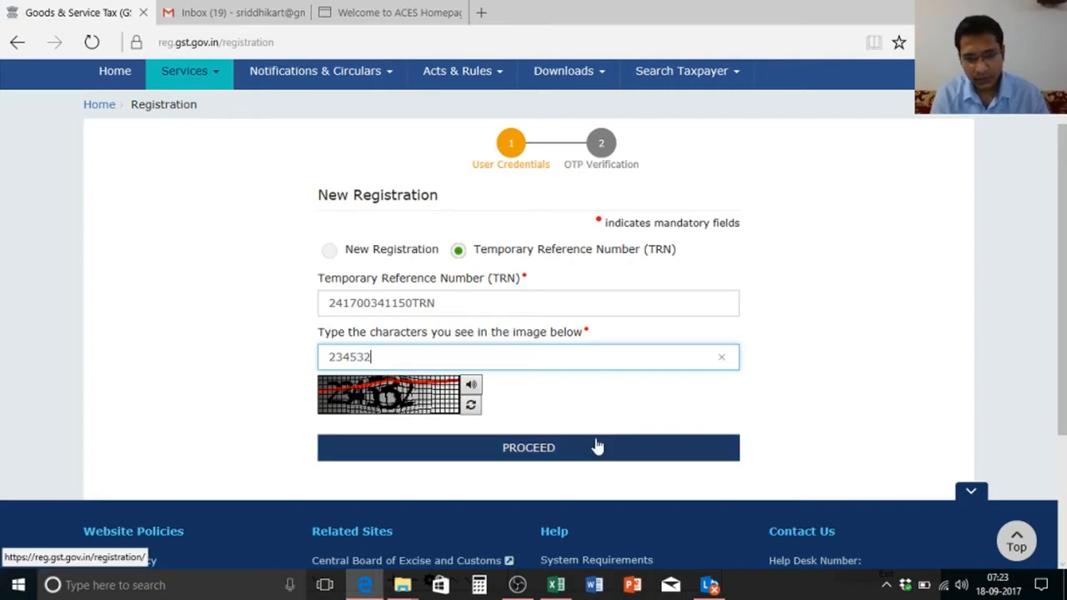
pyautogui.click(595, 442)
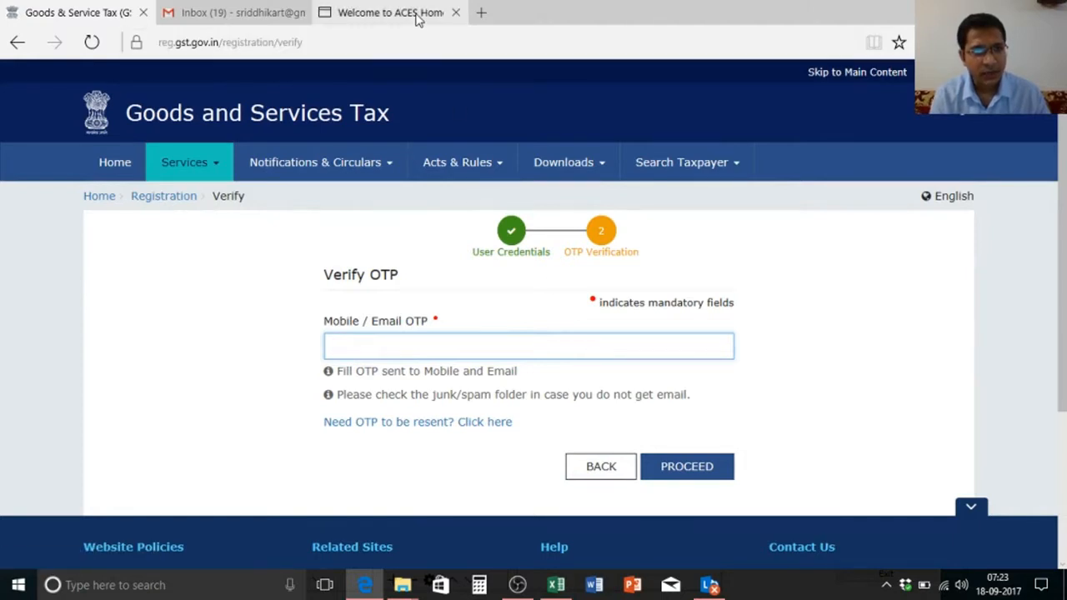
# Step: Read the OTP in the latest 'OTP for Validation of Email ID' Gmail message
pyautogui.click(237, 13)
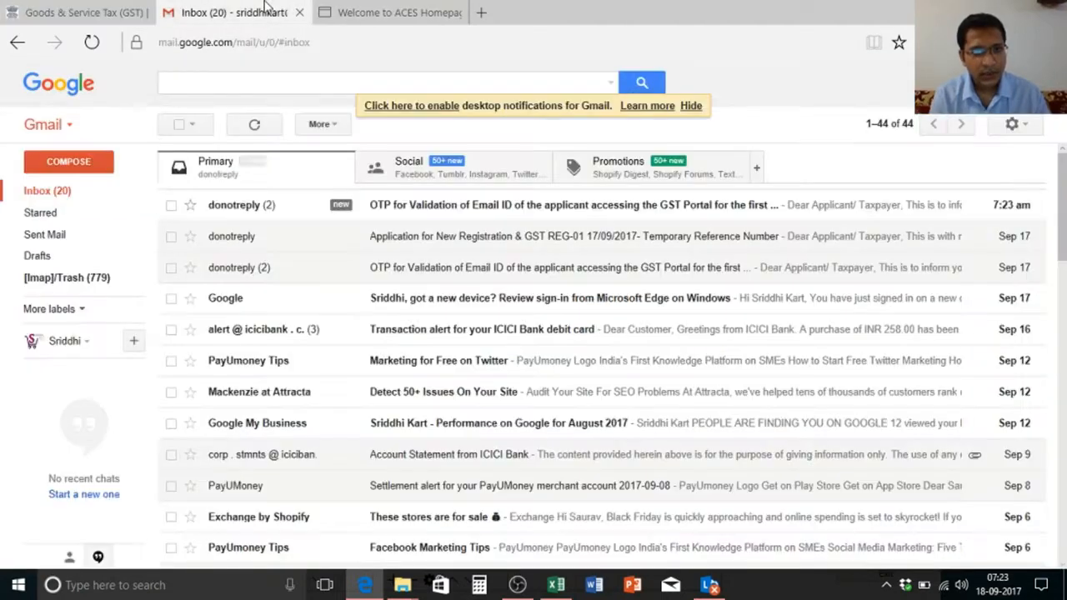
pyautogui.click(534, 210)
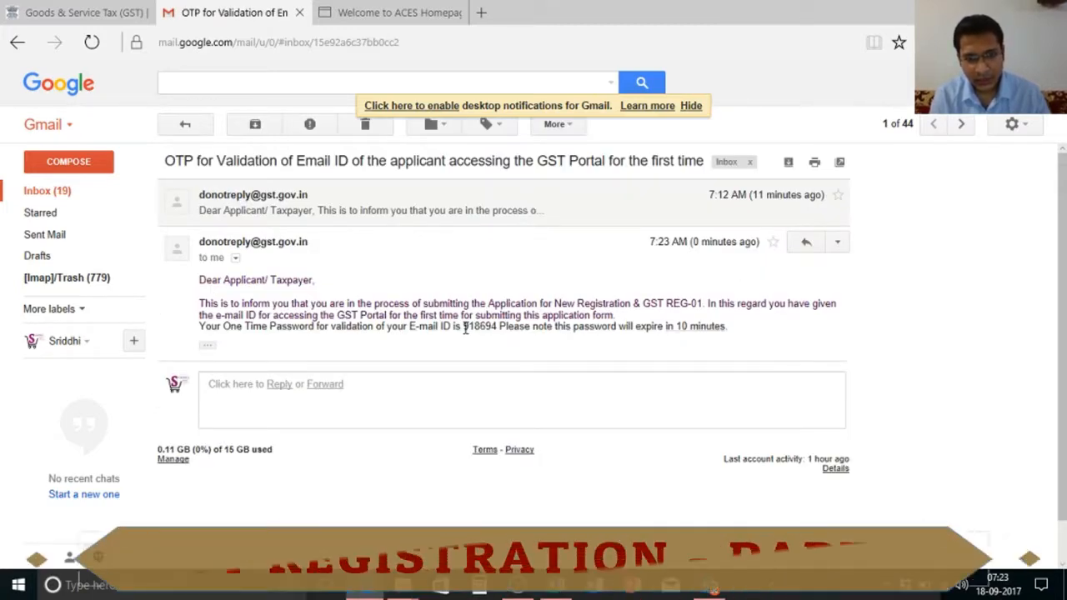
pyautogui.click(388, 14)
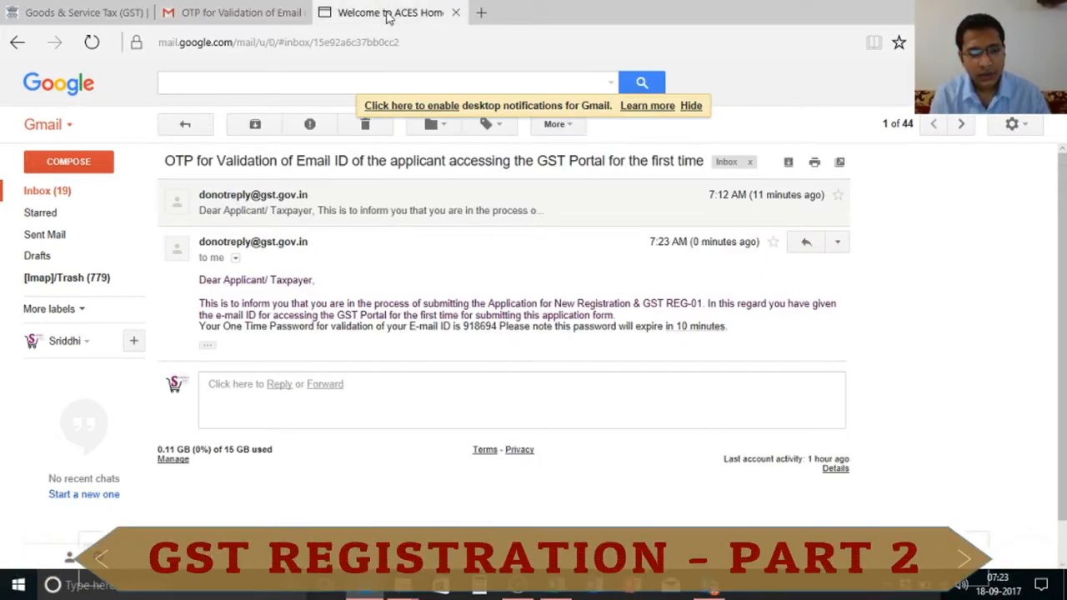
pyautogui.click(232, 10)
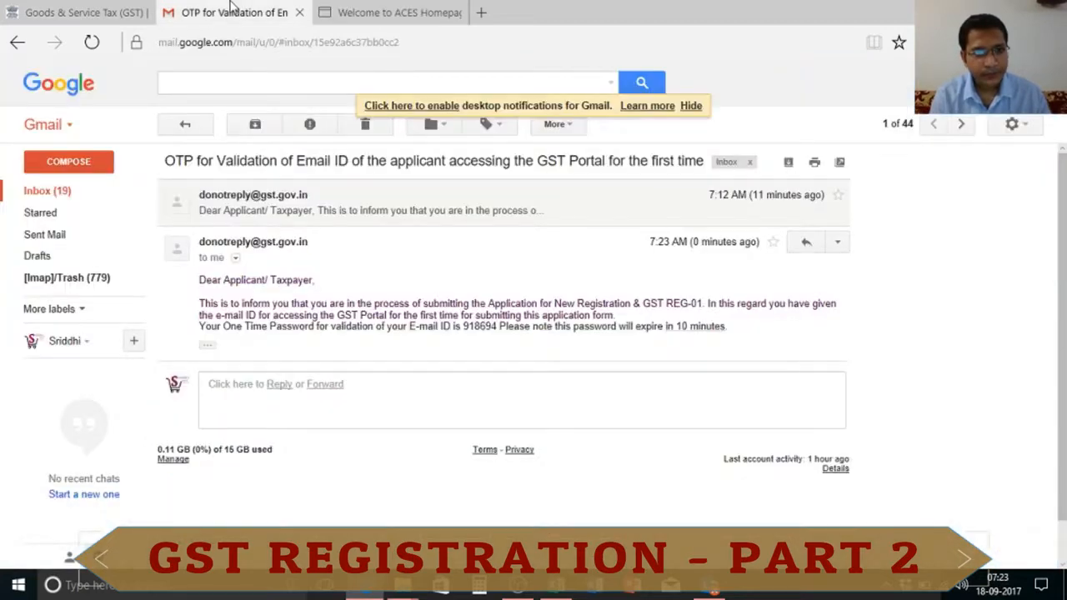
pyautogui.click(87, 10)
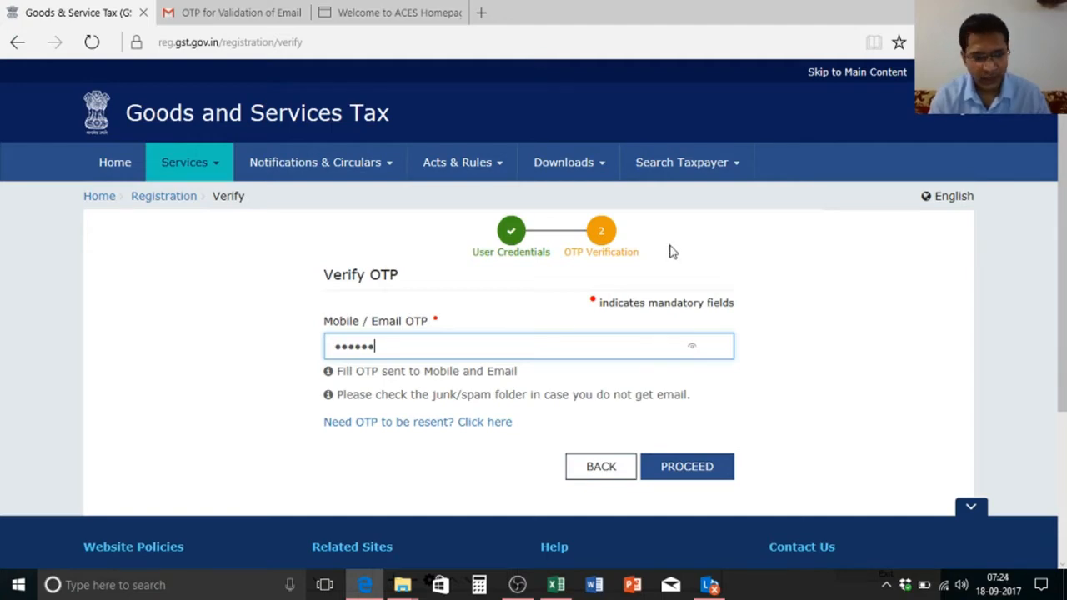
# Step: Submit the OTP, then open the saved GST REG-01 draft from the dashboard
pyautogui.click(669, 474)
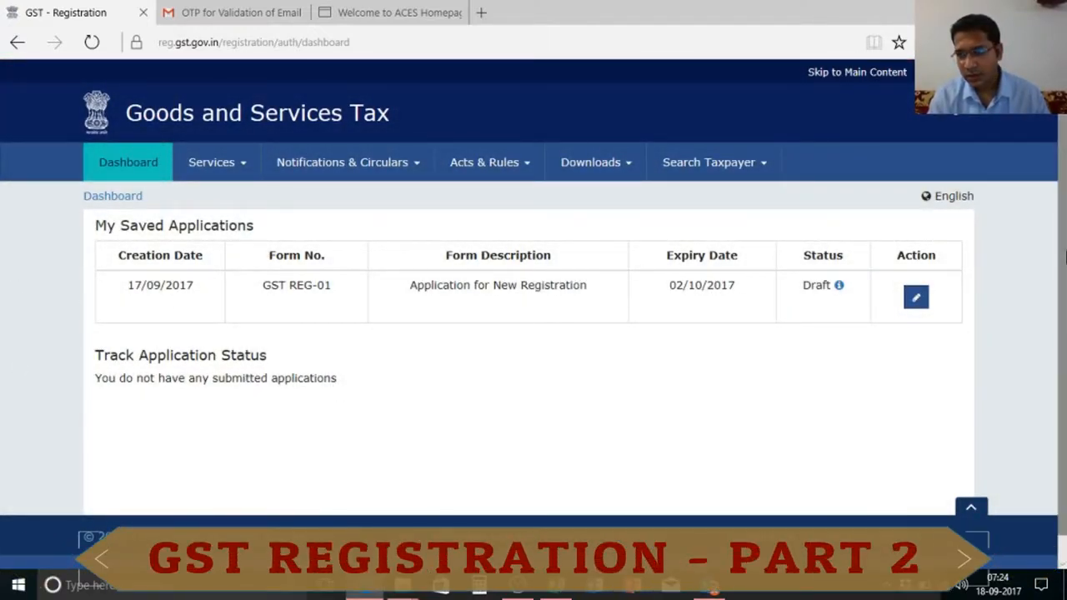
pyautogui.scroll(-1, 1063, 254)
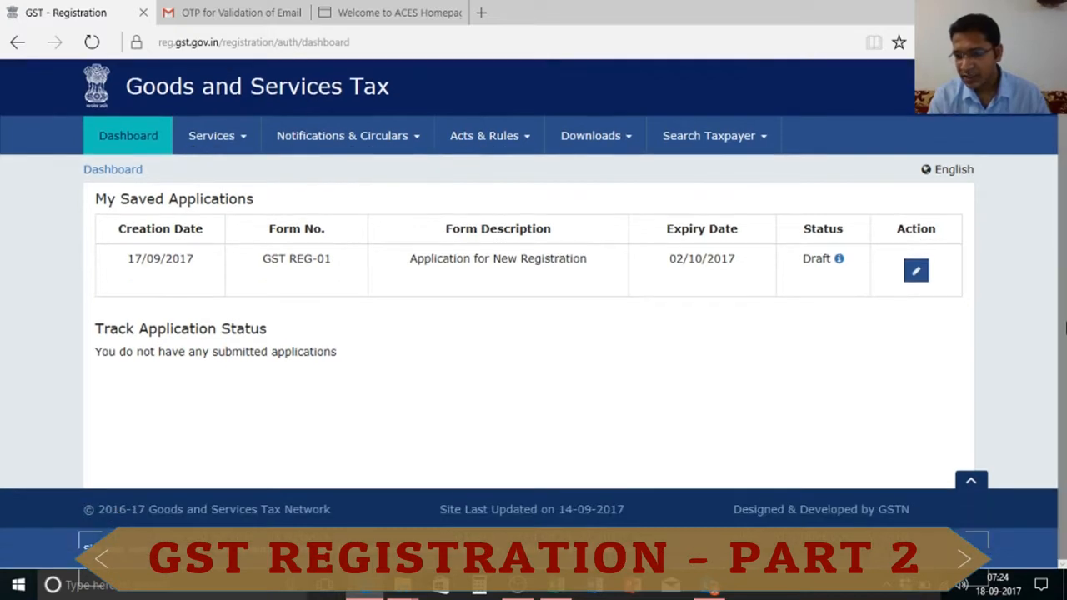
pyautogui.scroll(1, 1062, 262)
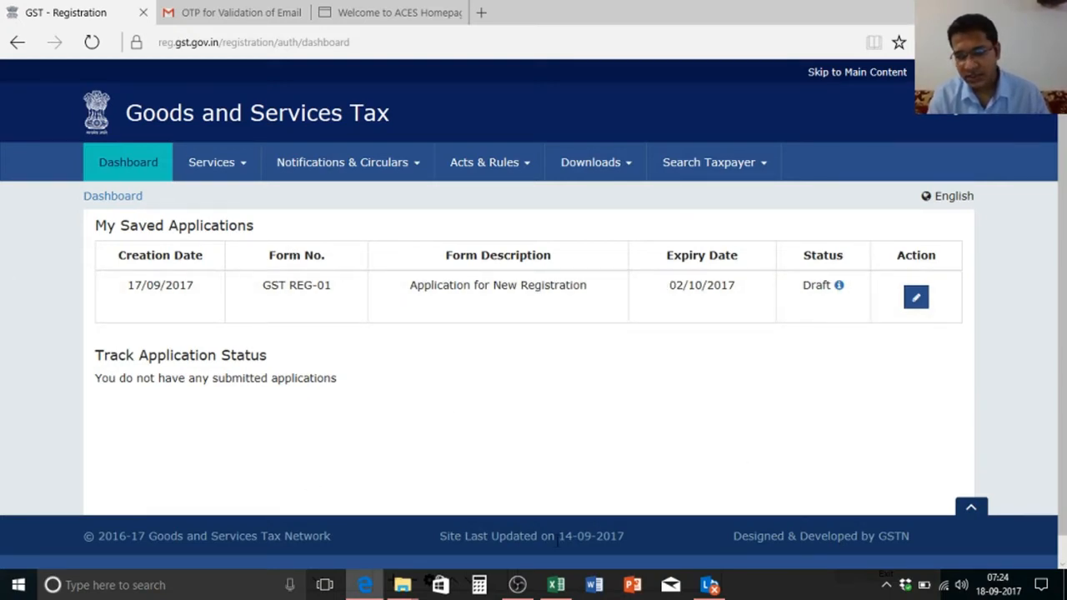
pyautogui.click(915, 297)
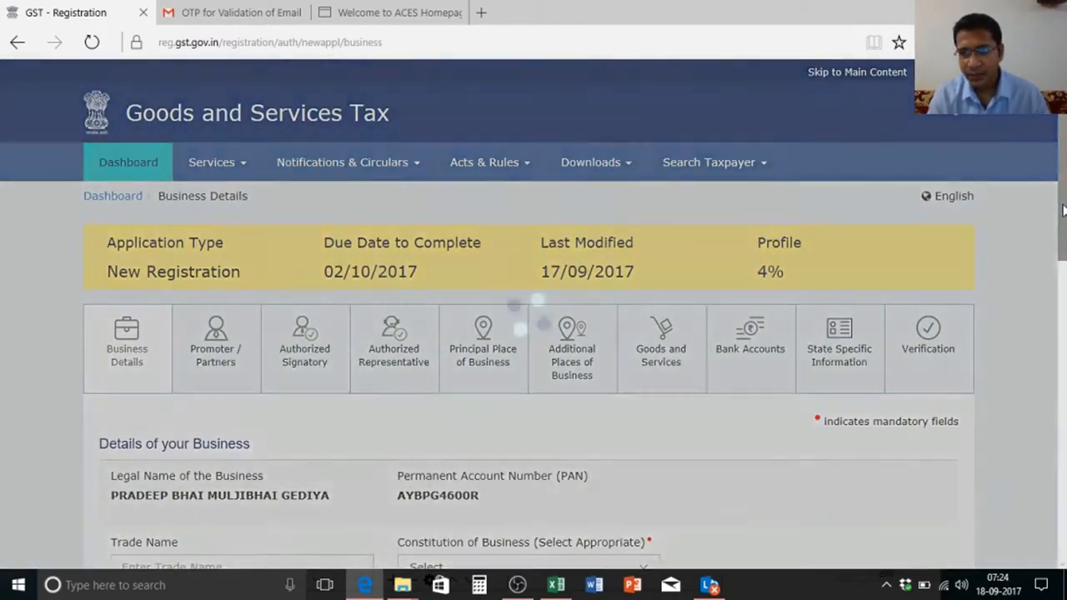
# Step: Start filling the Trade Name field, typing 'Su'
pyautogui.moveTo(1064, 210); pyautogui.dragTo(1064, 250)
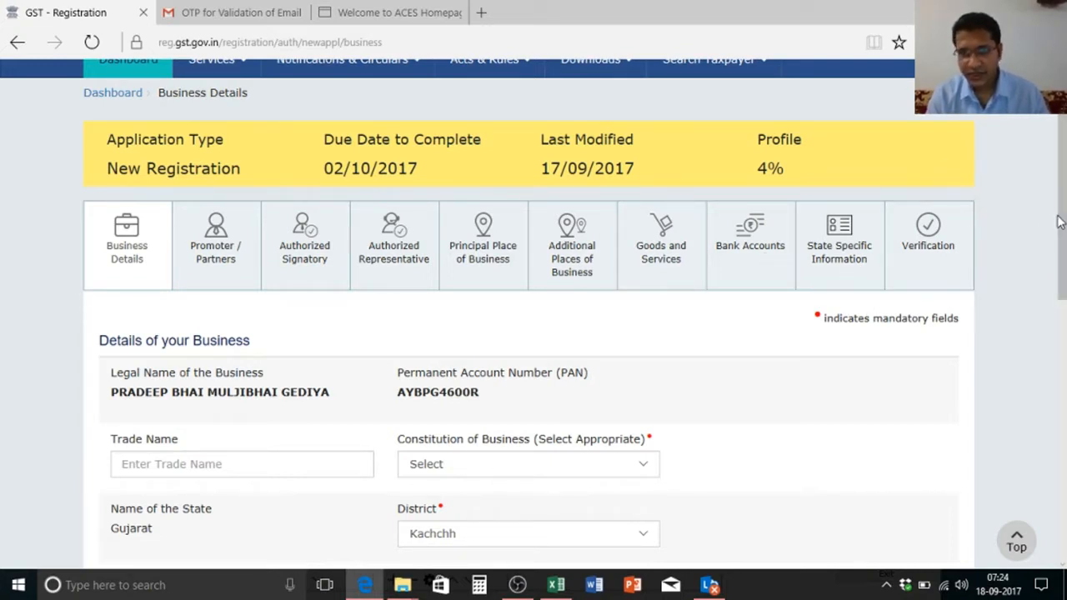
pyautogui.moveTo(1057, 205); pyautogui.dragTo(1060, 176)
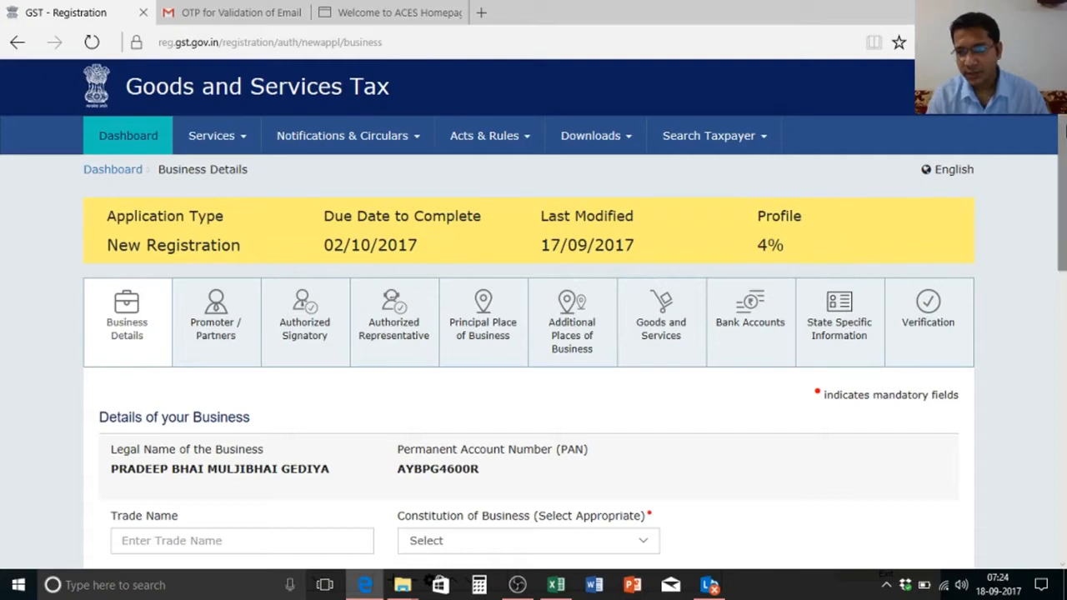
pyautogui.moveTo(1063, 126); pyautogui.dragTo(1064, 228)
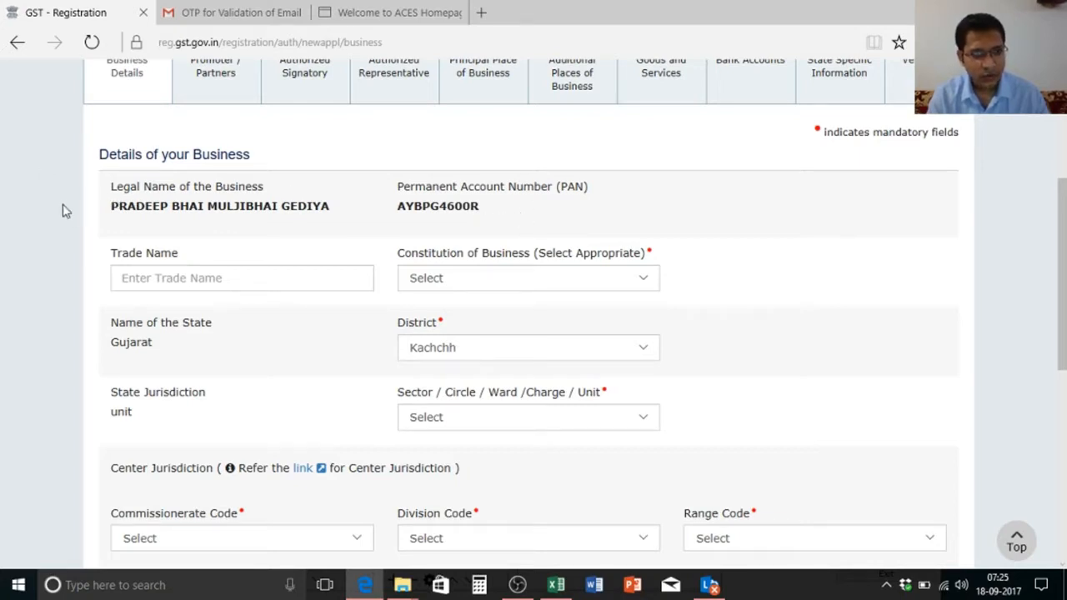
pyautogui.click(228, 278)
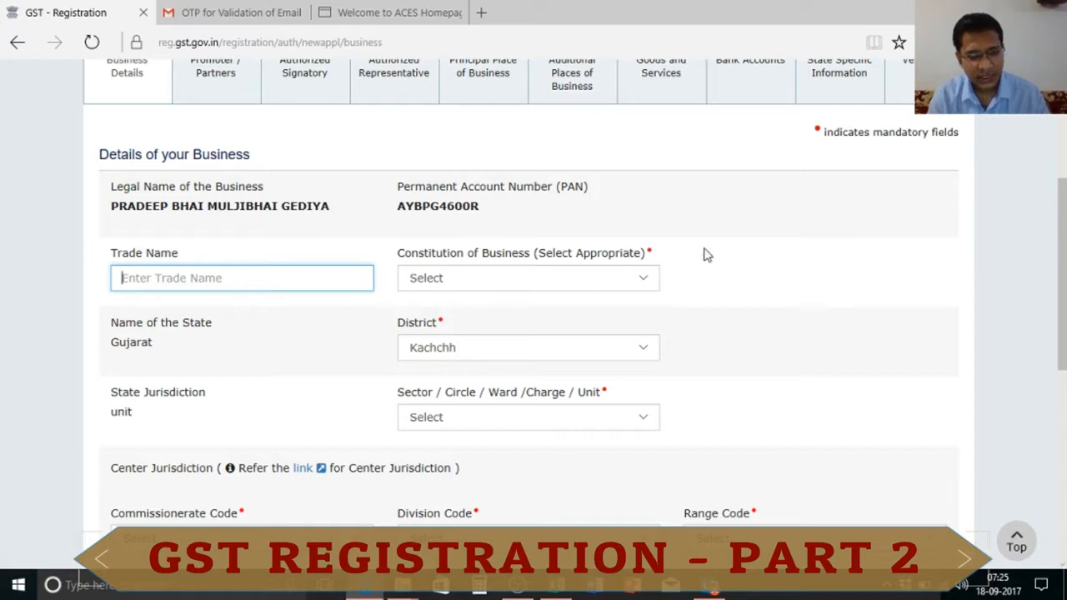
pyautogui.moveTo(112, 206); pyautogui.dragTo(342, 205)
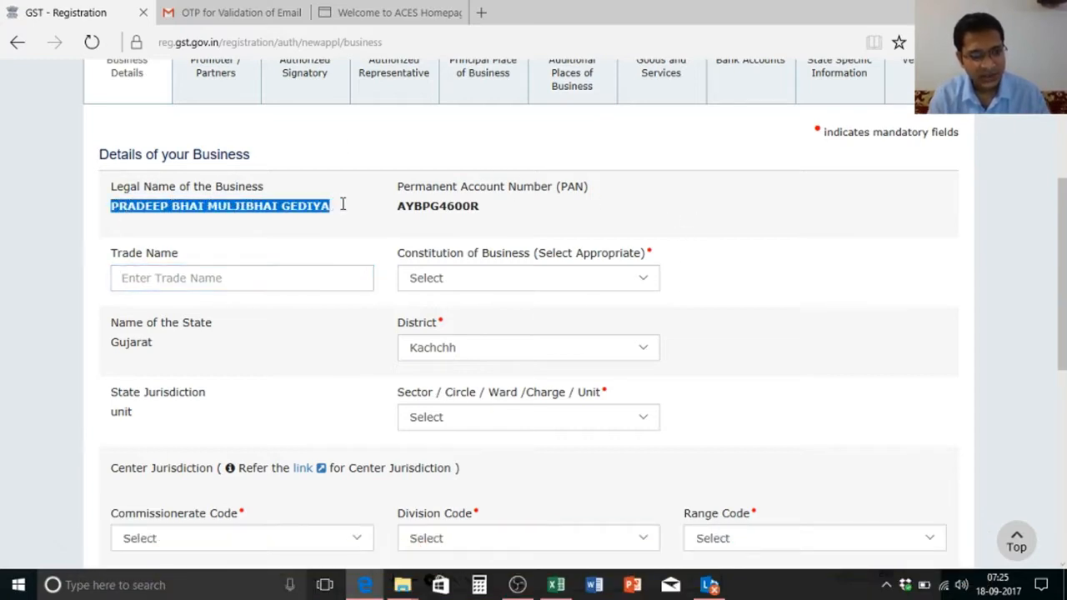
pyautogui.click(286, 272)
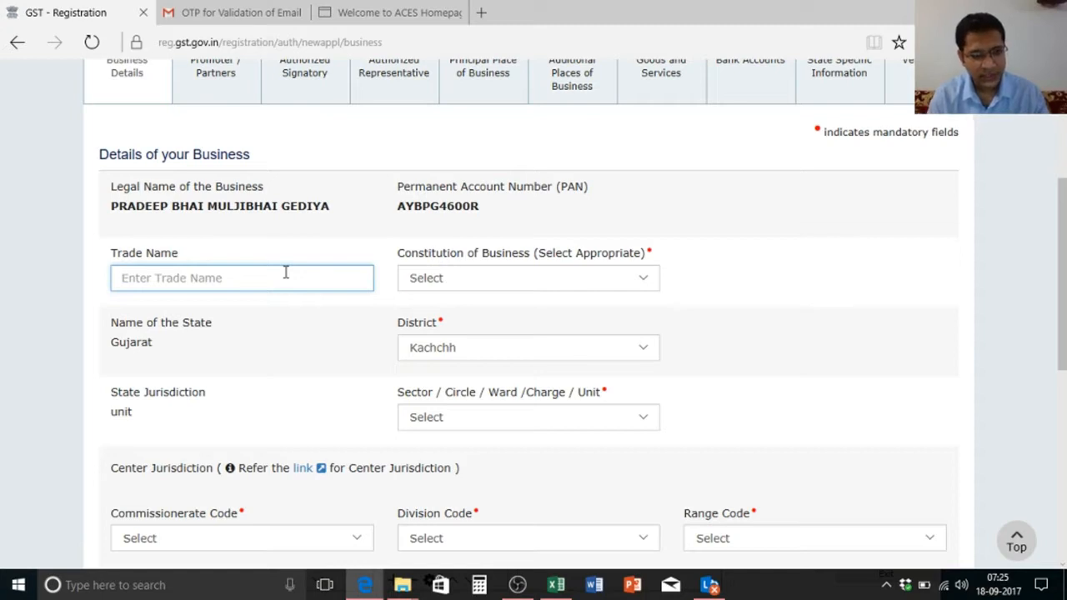
pyautogui.write('Sunrise Insulation')
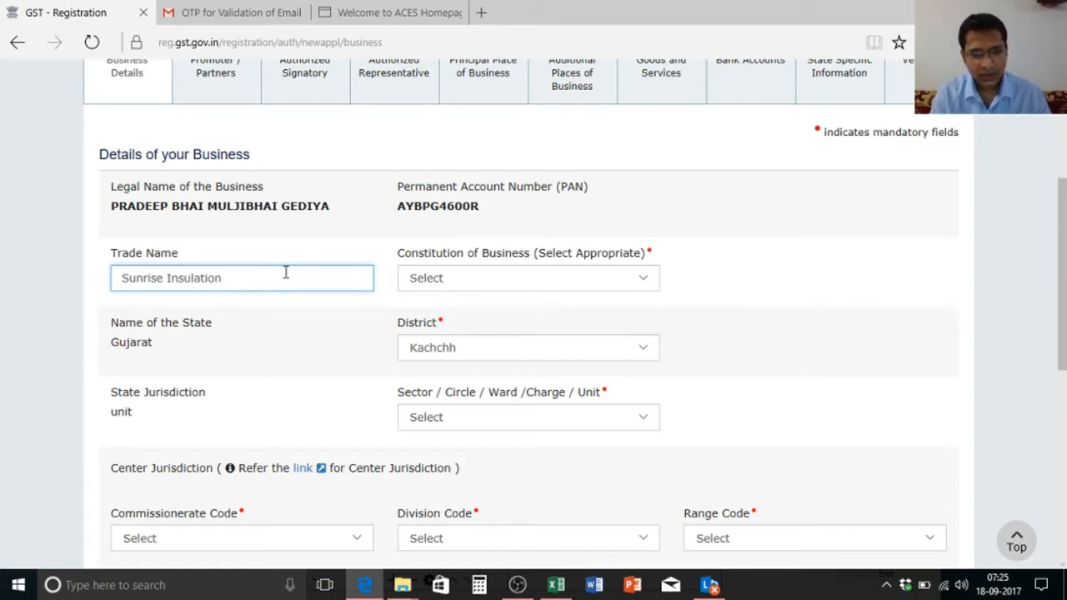
# Step: Set constitution to Proprietorship and sector to Ghatak 103 (Gandhidham)
pyautogui.click(423, 287)
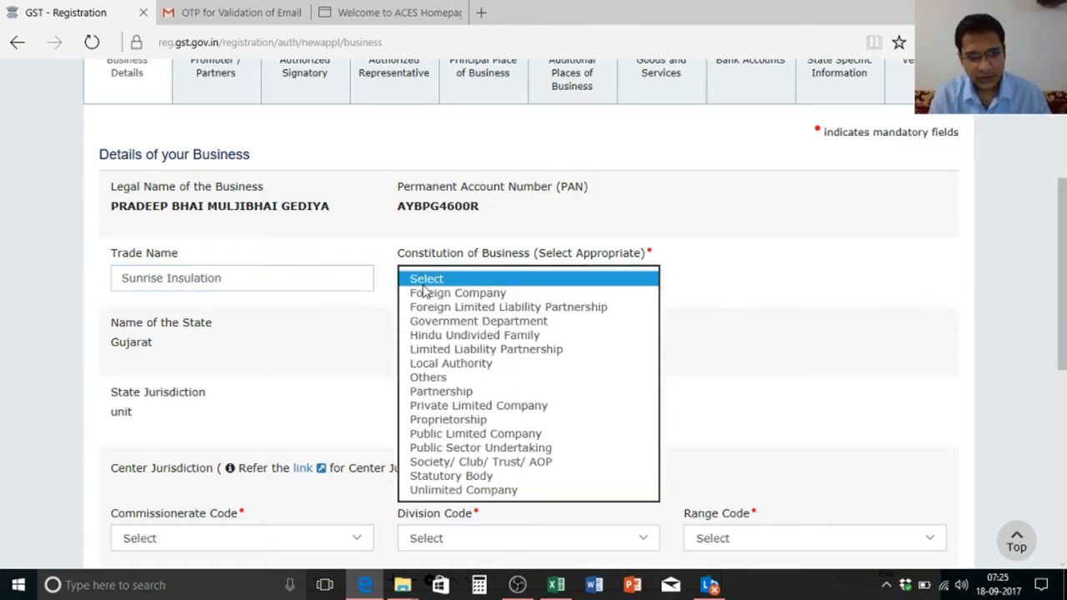
pyautogui.click(465, 419)
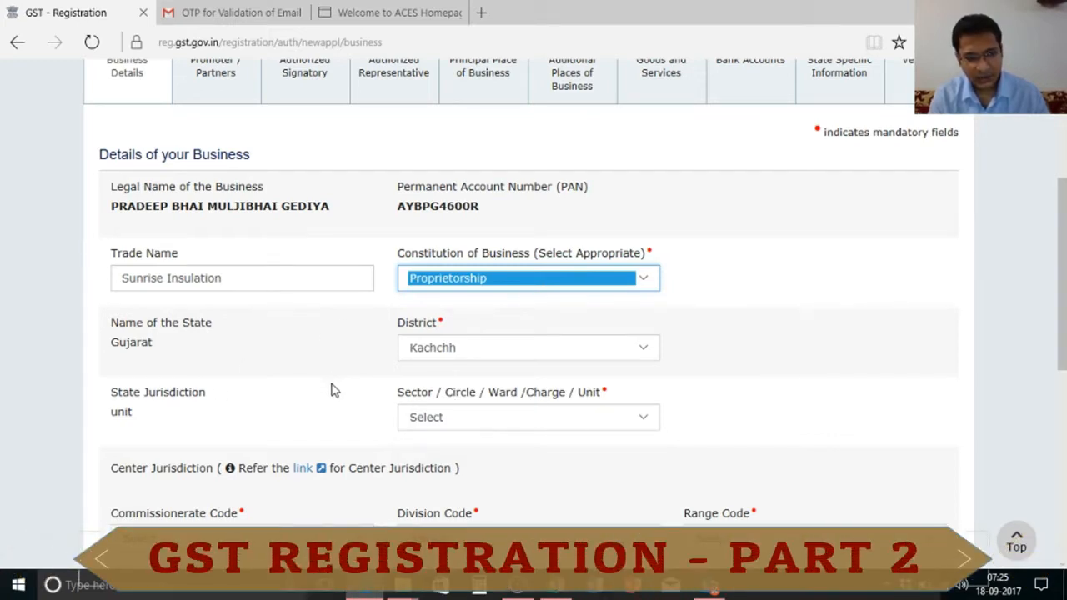
pyautogui.click(582, 418)
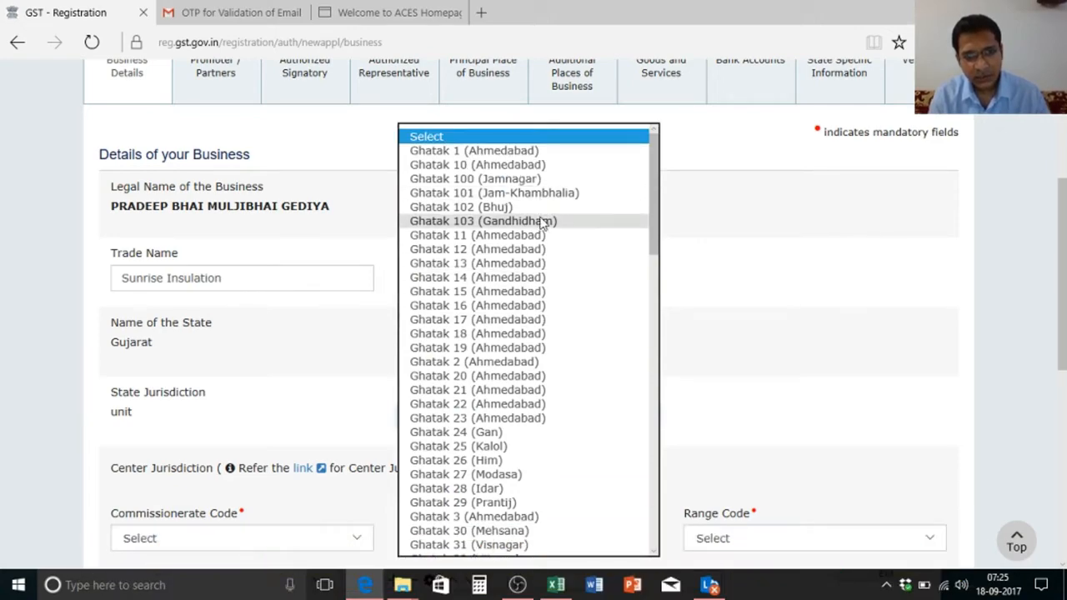
pyautogui.click(543, 220)
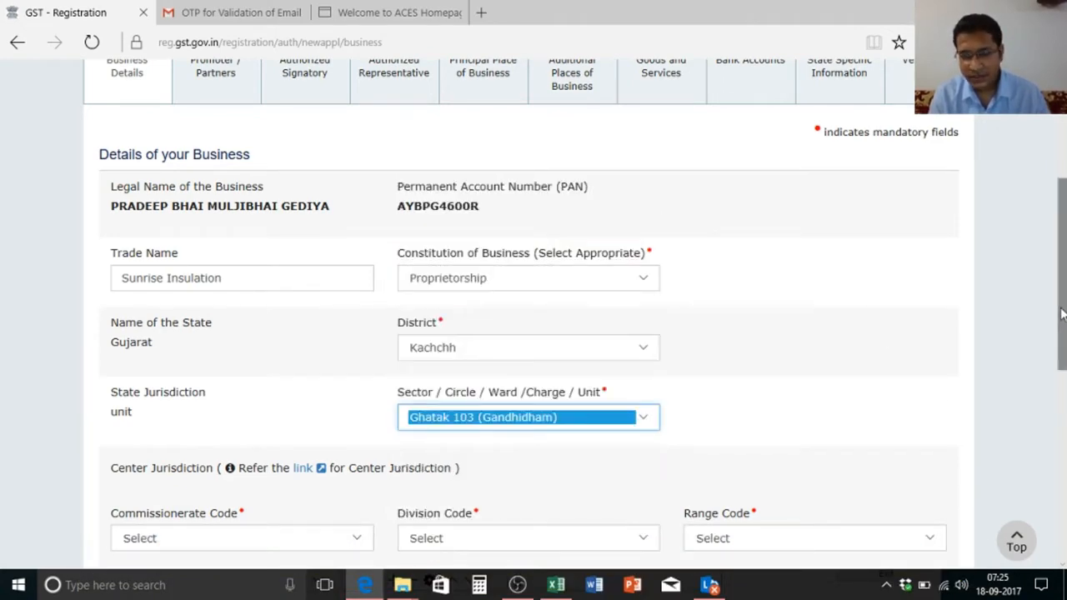
pyautogui.moveTo(1062, 313); pyautogui.dragTo(1064, 386)
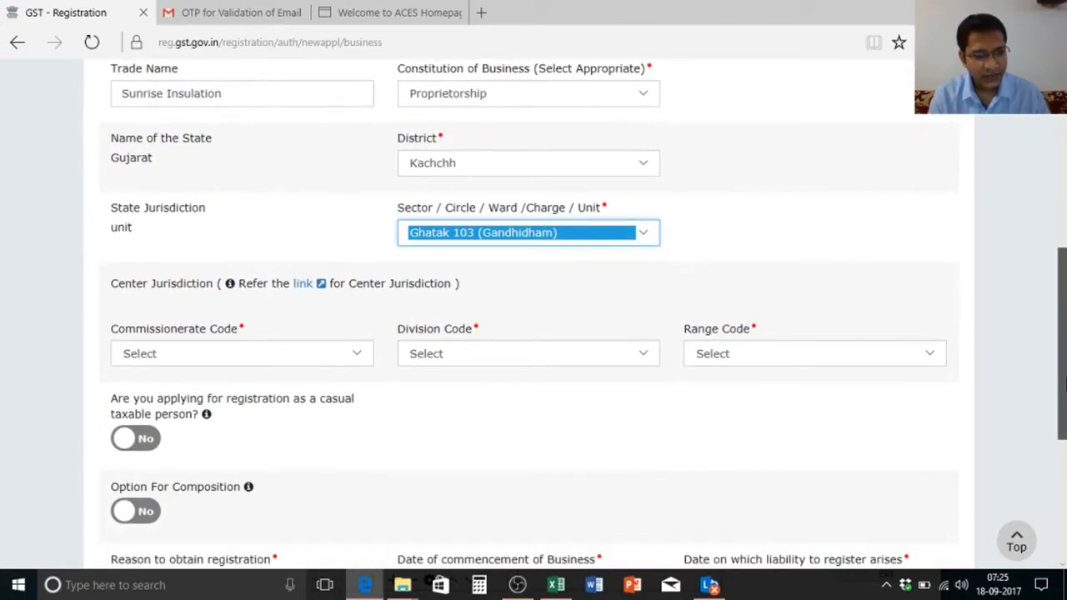
# Step: Set center jurisdiction to KUTCH (GANDHIDHAM), the Gandhidham division and CEX RANGE-I GANDHIDHAM
pyautogui.click(275, 365)
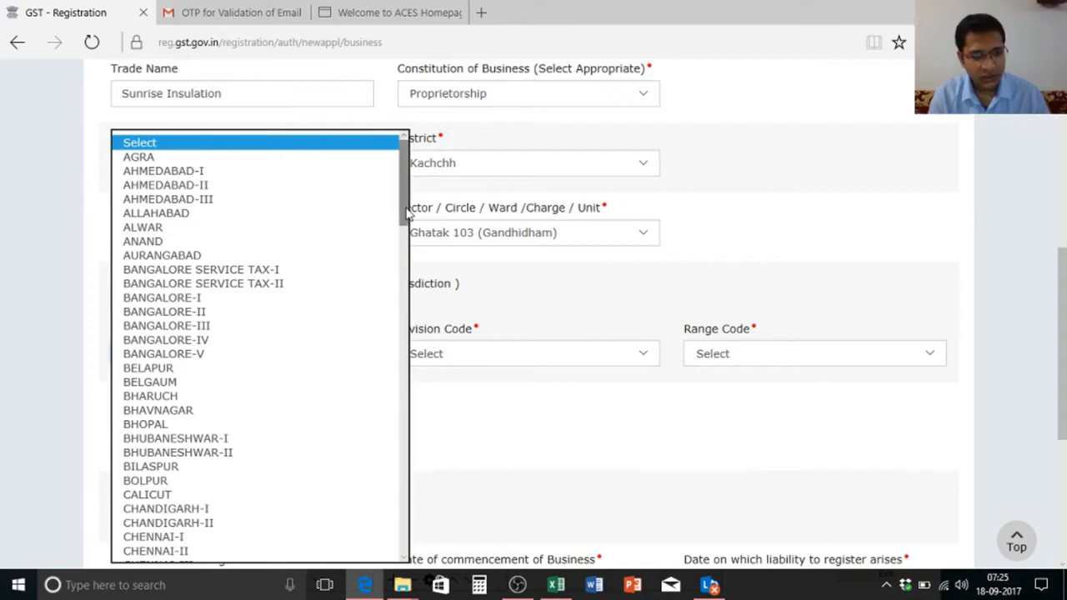
pyautogui.moveTo(406, 214); pyautogui.dragTo(439, 366)
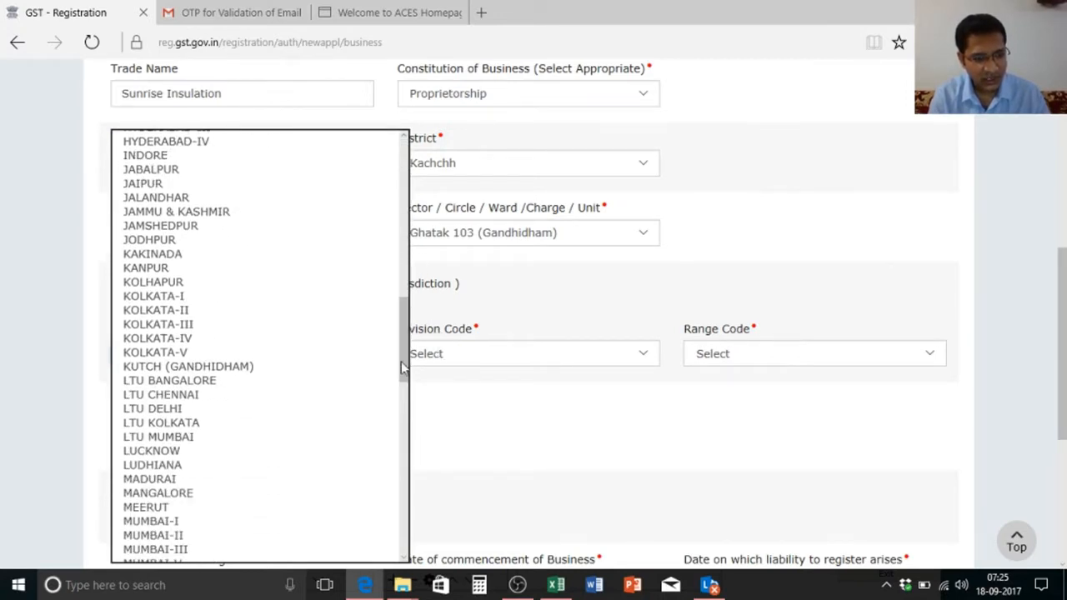
pyautogui.click(281, 367)
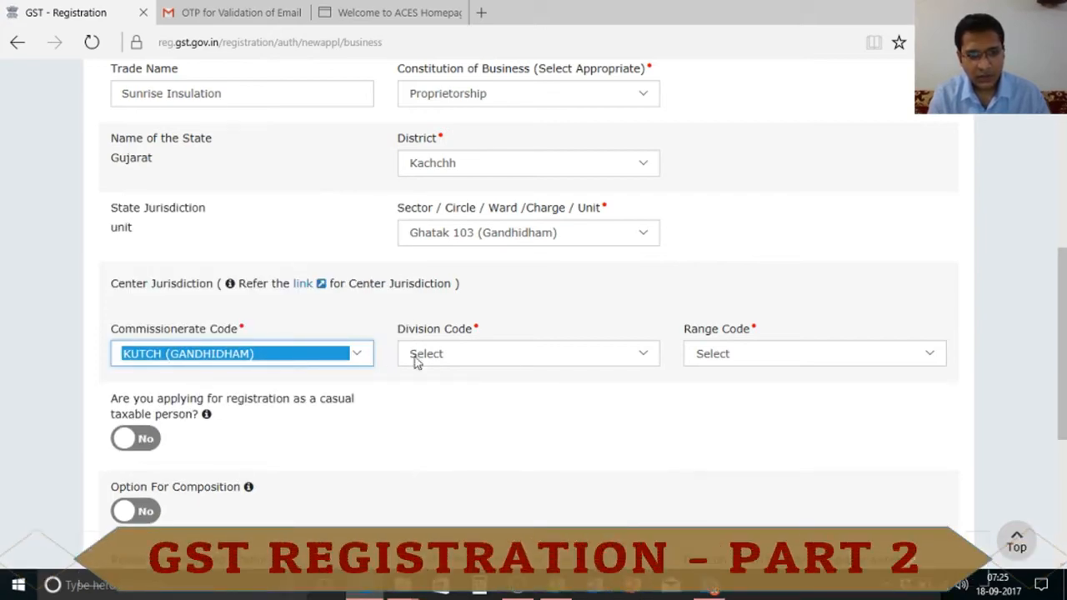
pyautogui.click(519, 355)
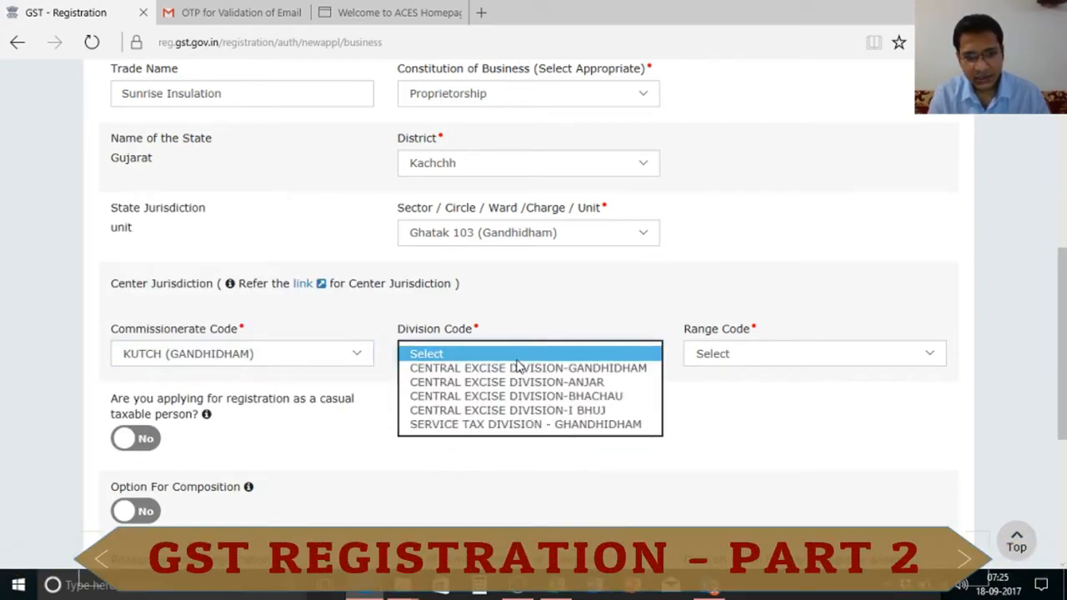
pyautogui.click(519, 368)
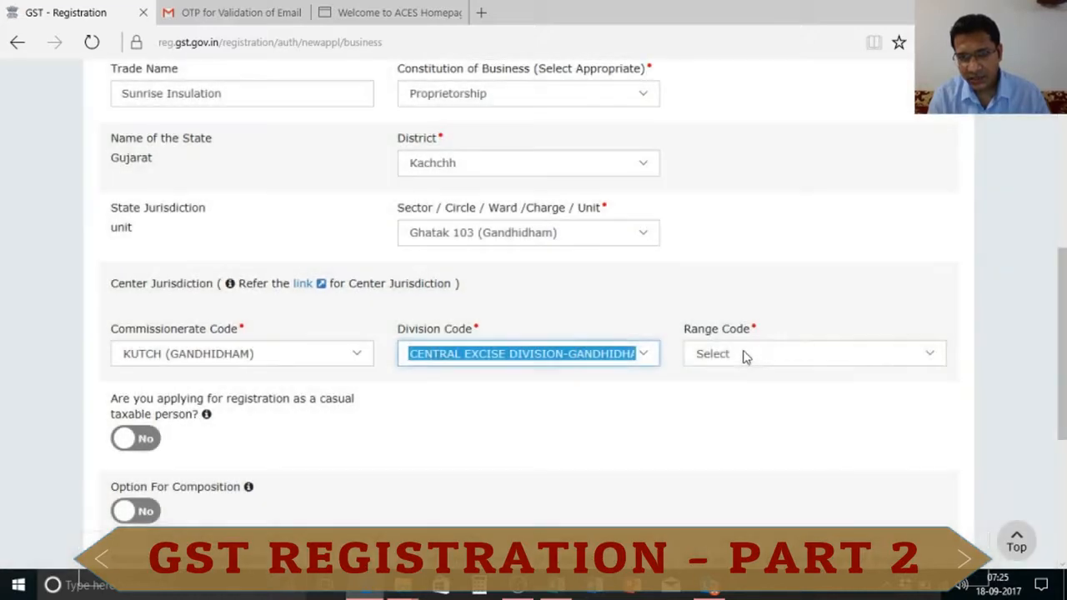
pyautogui.click(743, 354)
pyautogui.click(752, 369)
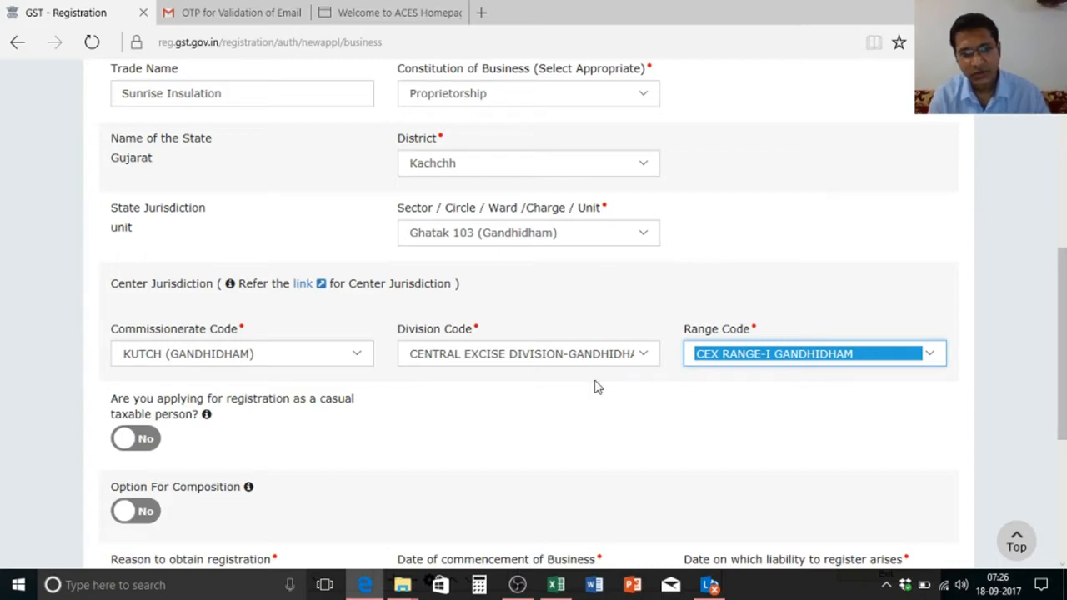
pyautogui.click(438, 10)
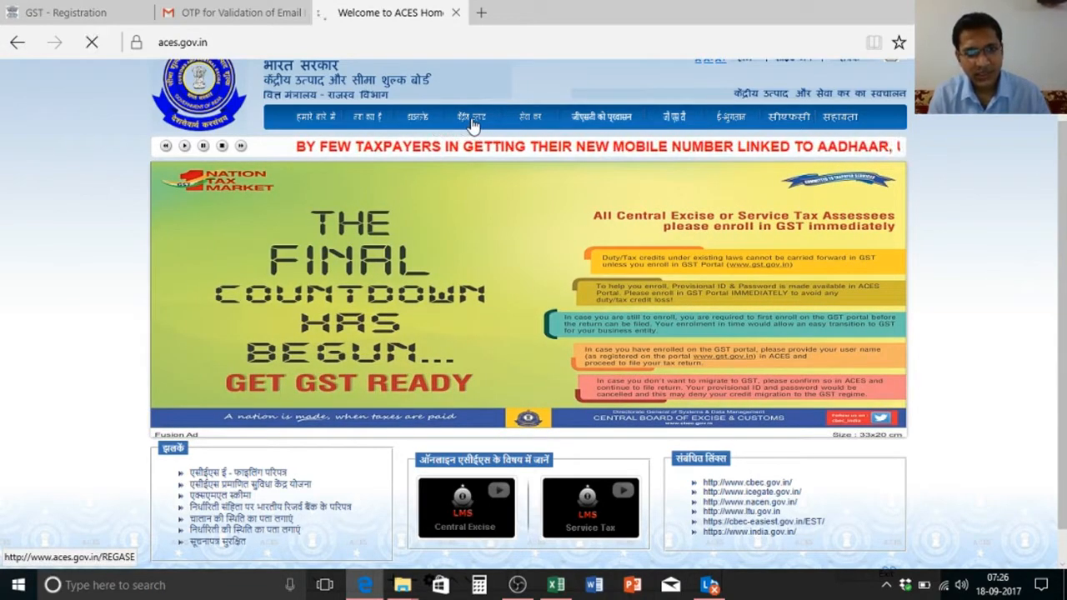
# Step: In ACES, list the ranges under GUJARAT's Kutch commissionerate, Anjar Bhachau division
pyautogui.click(471, 123)
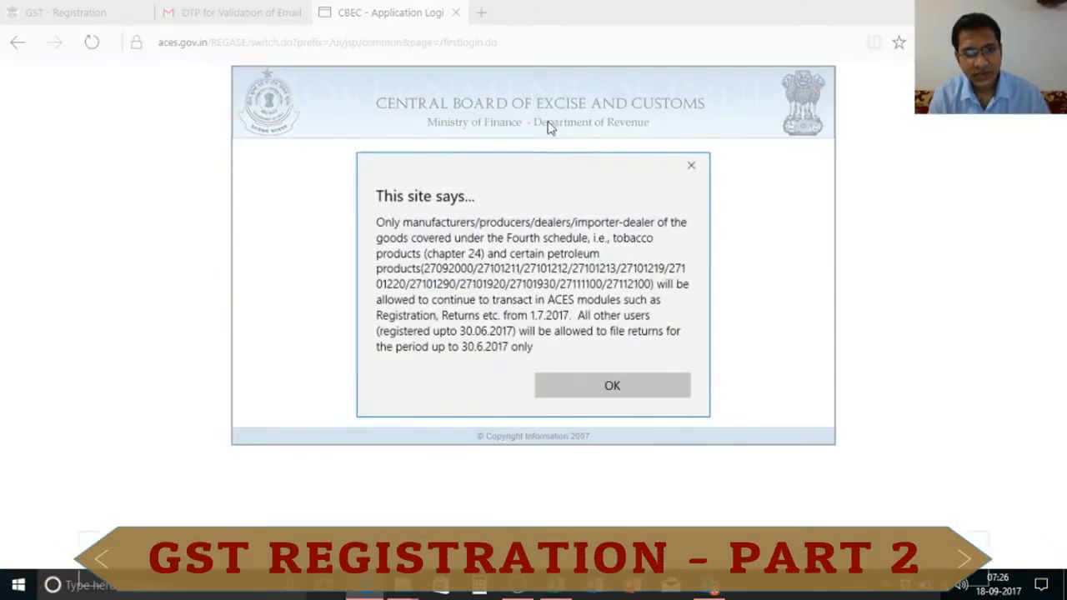
pyautogui.click(693, 172)
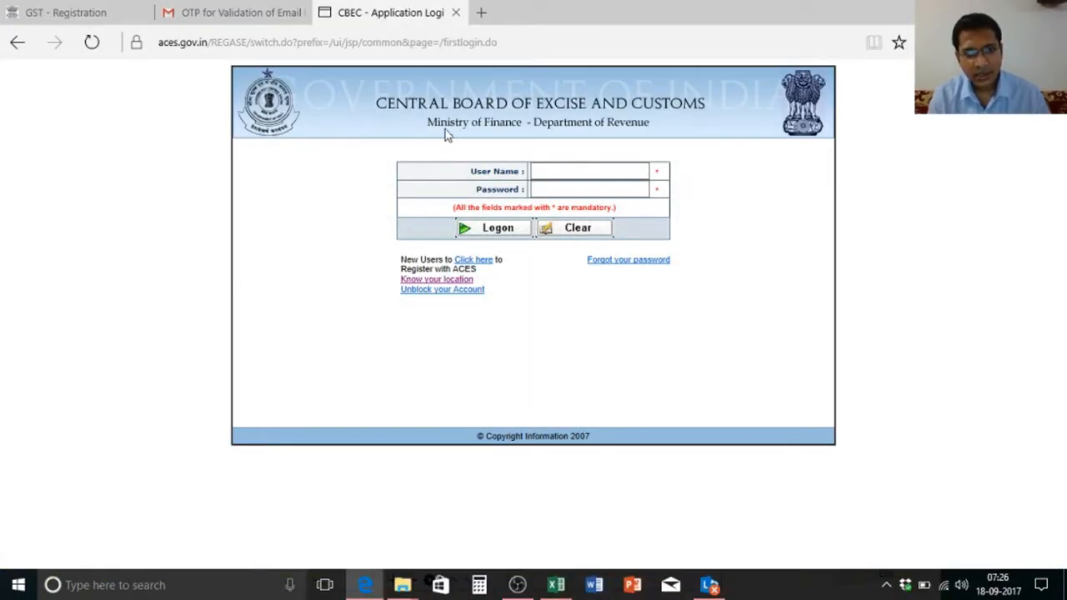
pyautogui.click(447, 281)
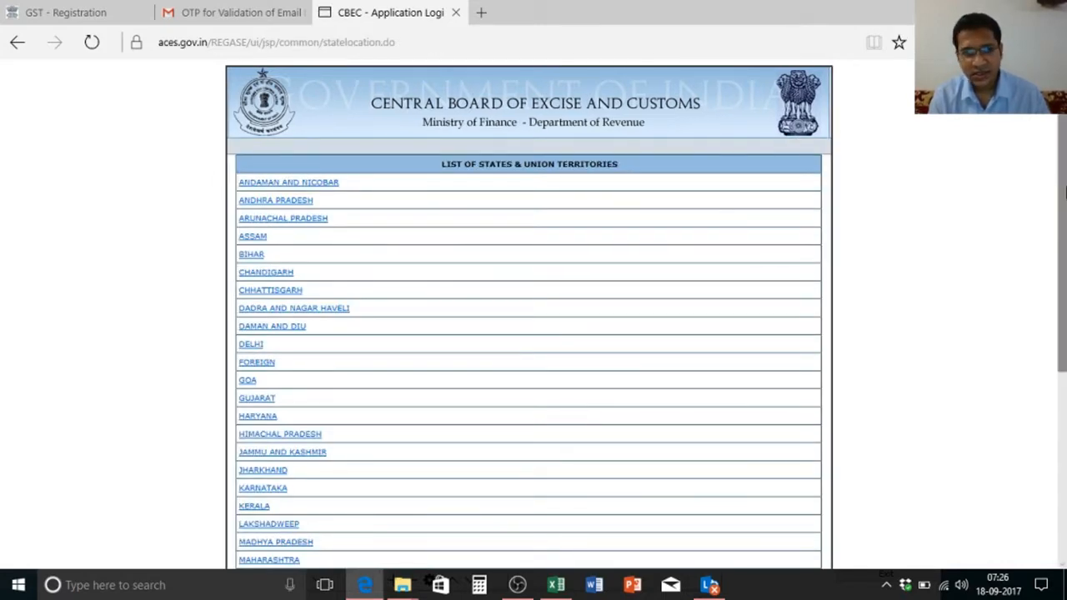
pyautogui.scroll(-1, 1064, 192)
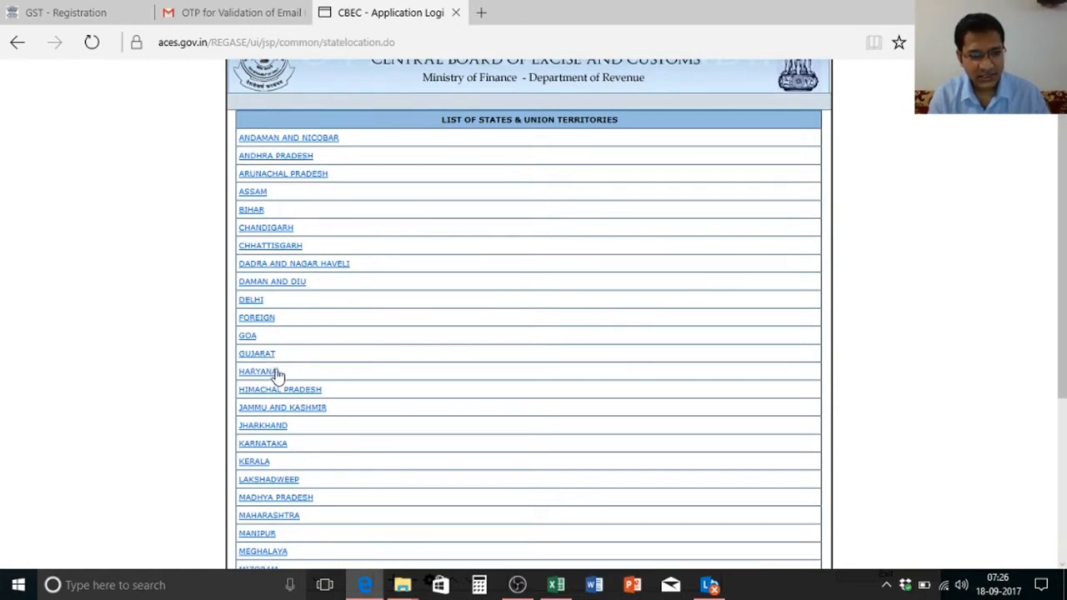
pyautogui.click(260, 357)
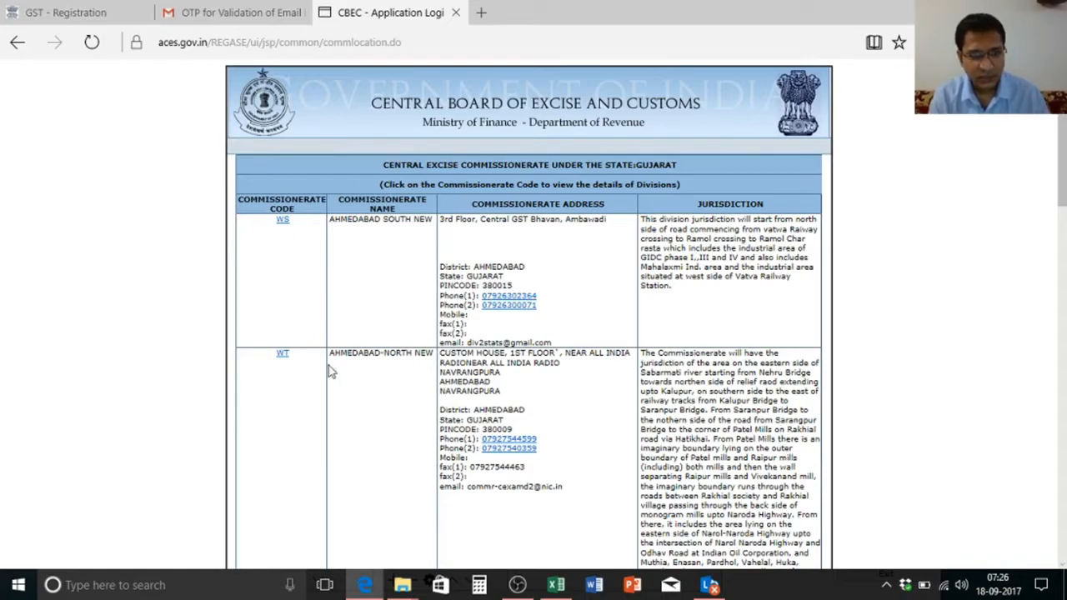
pyautogui.moveTo(1061, 165)
pyautogui.mouseDown()
pyautogui.moveTo(1065, 452)
pyautogui.moveTo(1064, 177)
pyautogui.mouseUp()
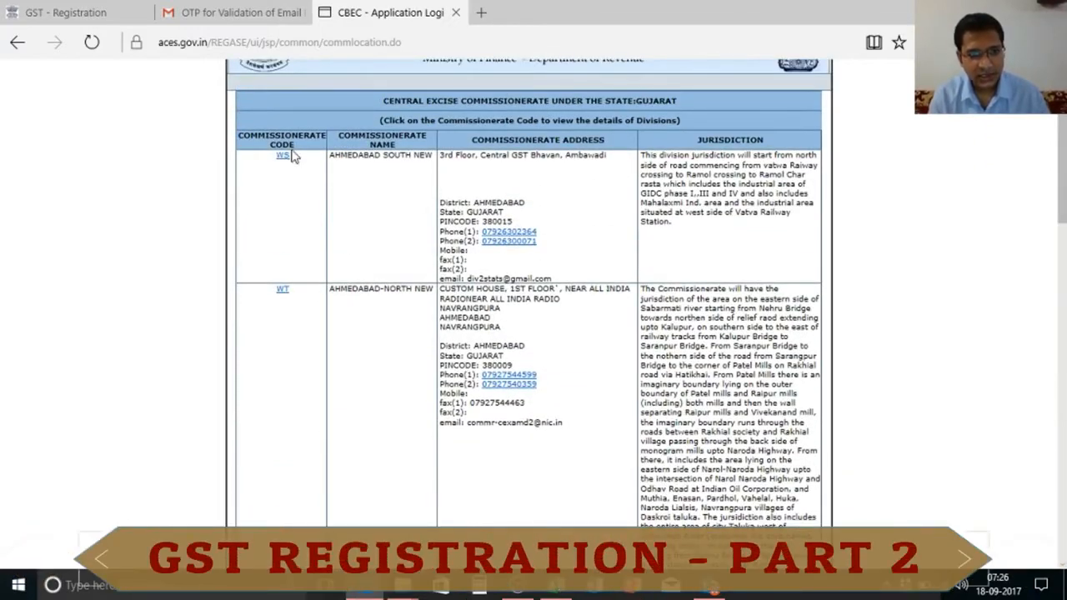
pyautogui.moveTo(1064, 148); pyautogui.dragTo(1065, 348)
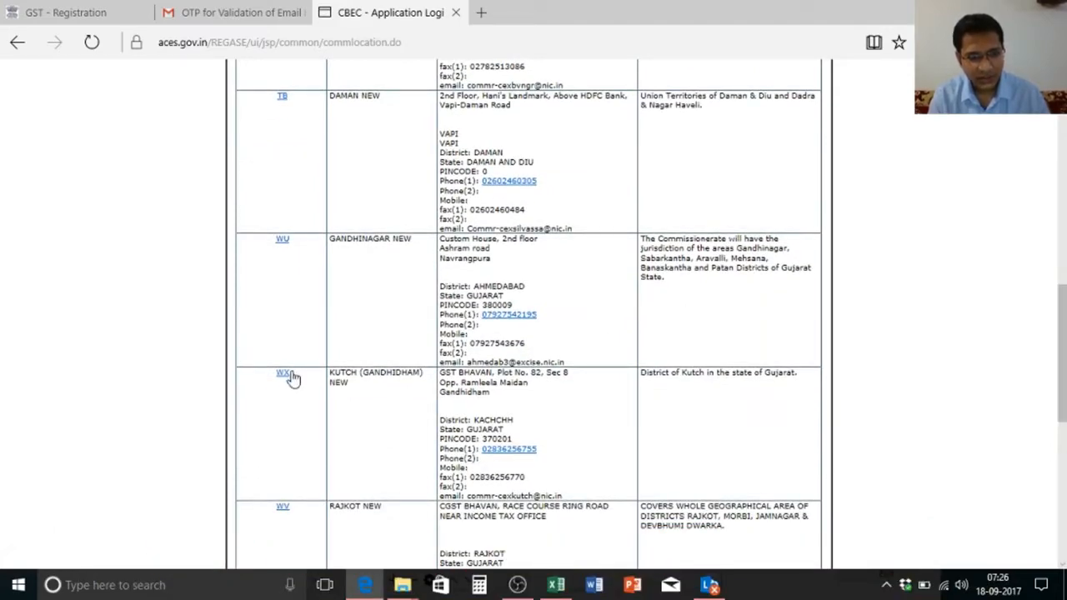
pyautogui.click(283, 376)
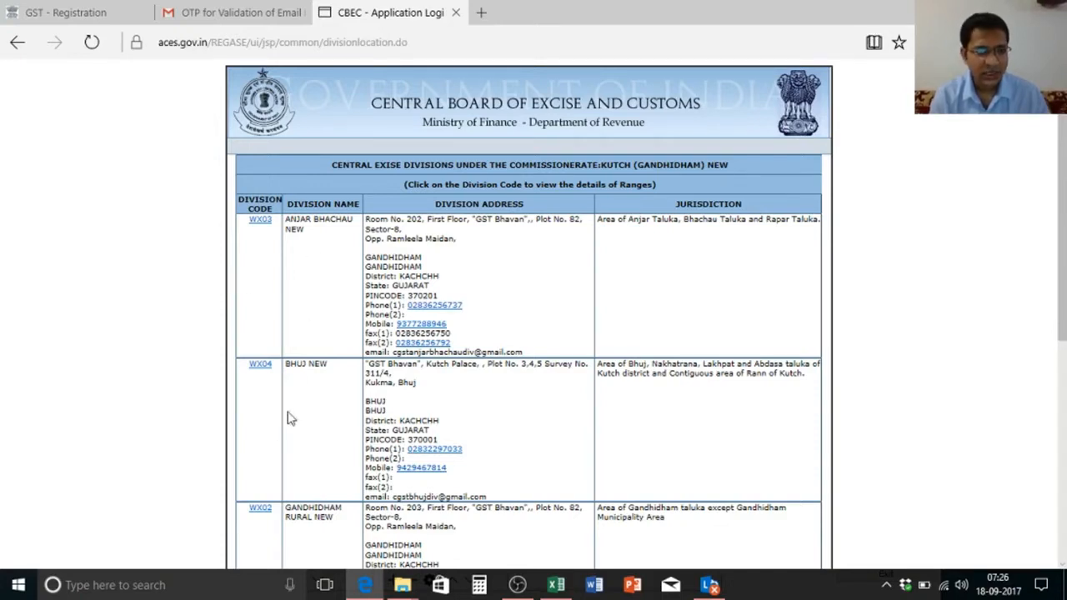
pyautogui.click(261, 220)
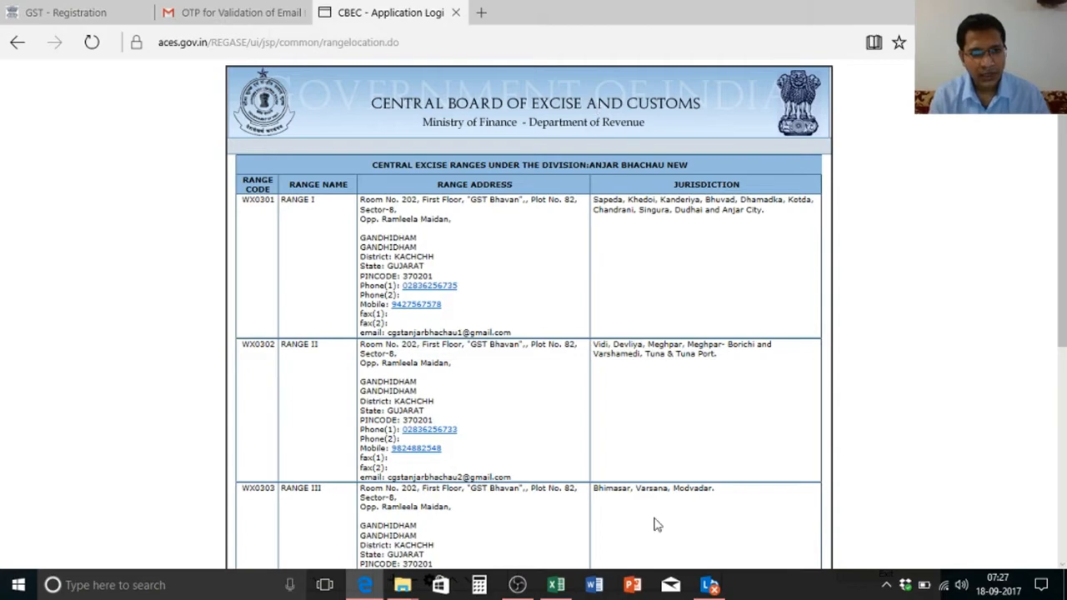
pyautogui.click(110, 10)
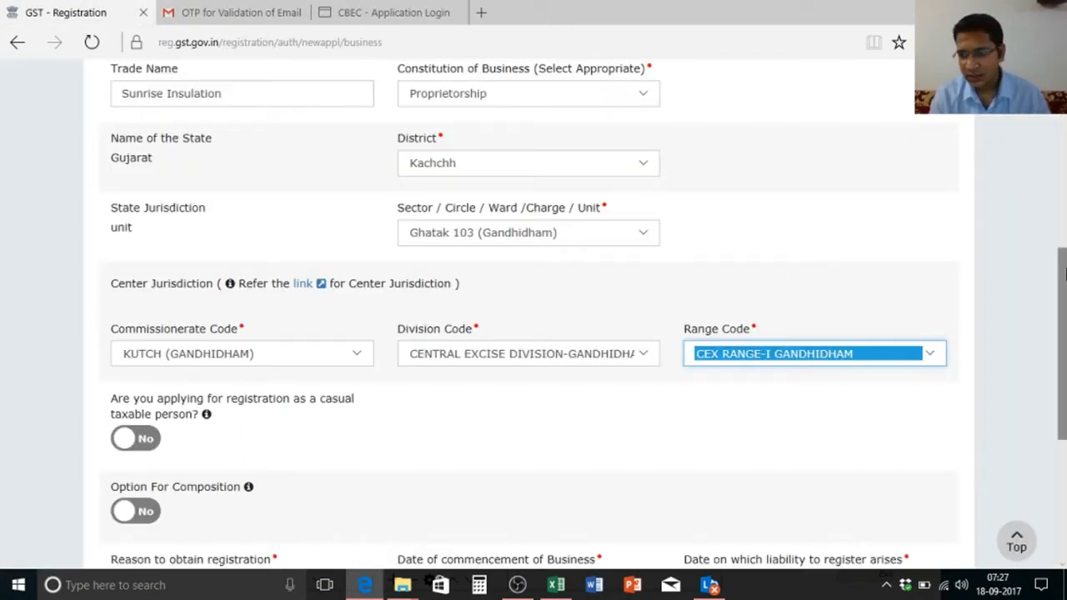
# Step: Scroll to Reason to obtain registration and open its dropdown of reasons
pyautogui.moveTo(1063, 280); pyautogui.dragTo(1064, 354)
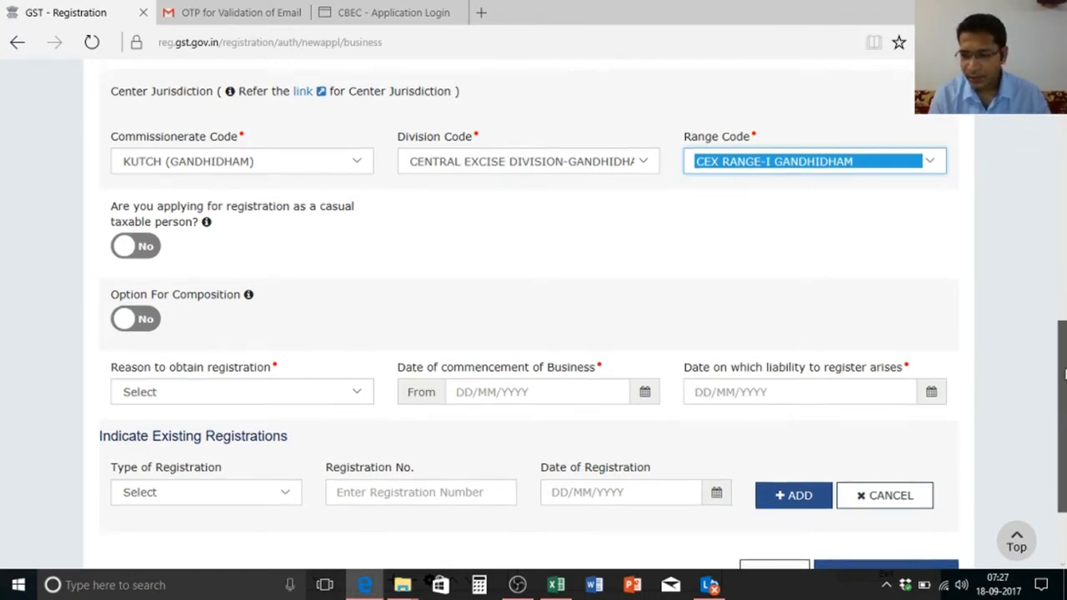
pyautogui.moveTo(1063, 370); pyautogui.dragTo(1063, 407)
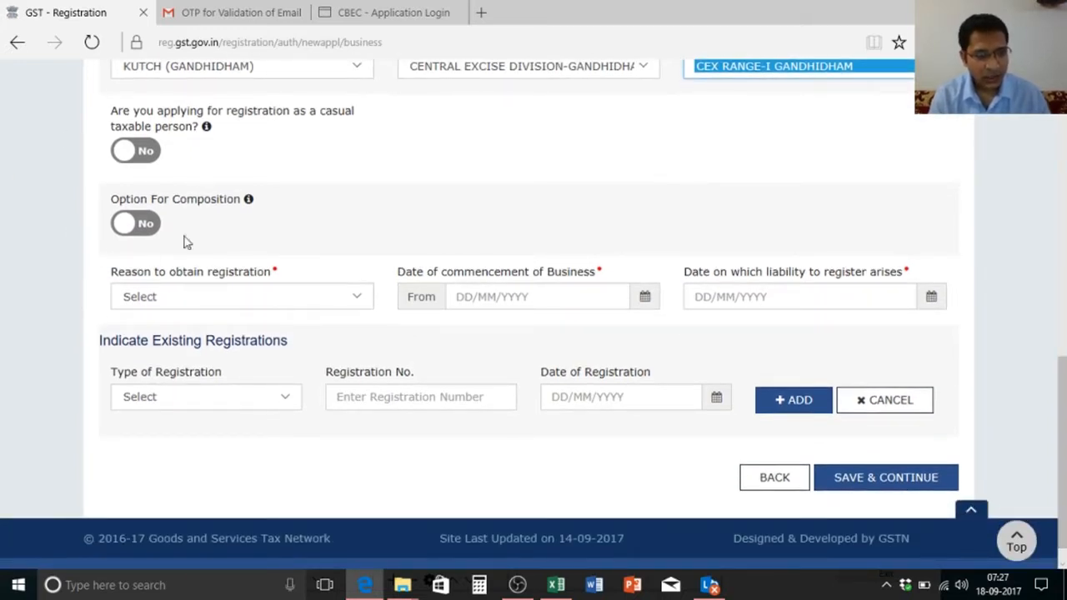
pyautogui.click(296, 301)
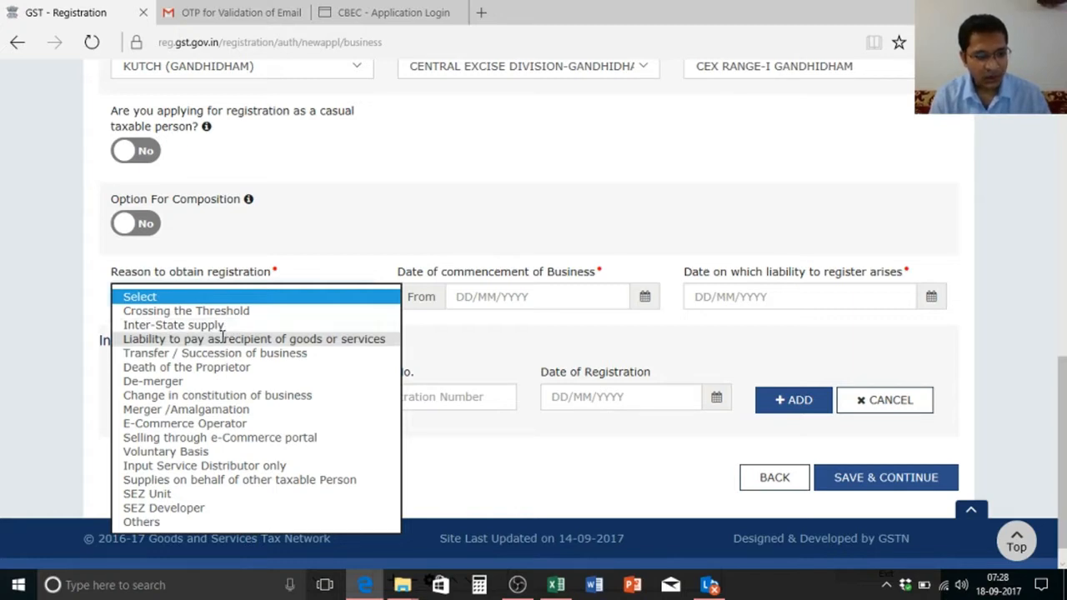
# Step: Choose Voluntary Basis as the reason to obtain registration
pyautogui.click(361, 256)
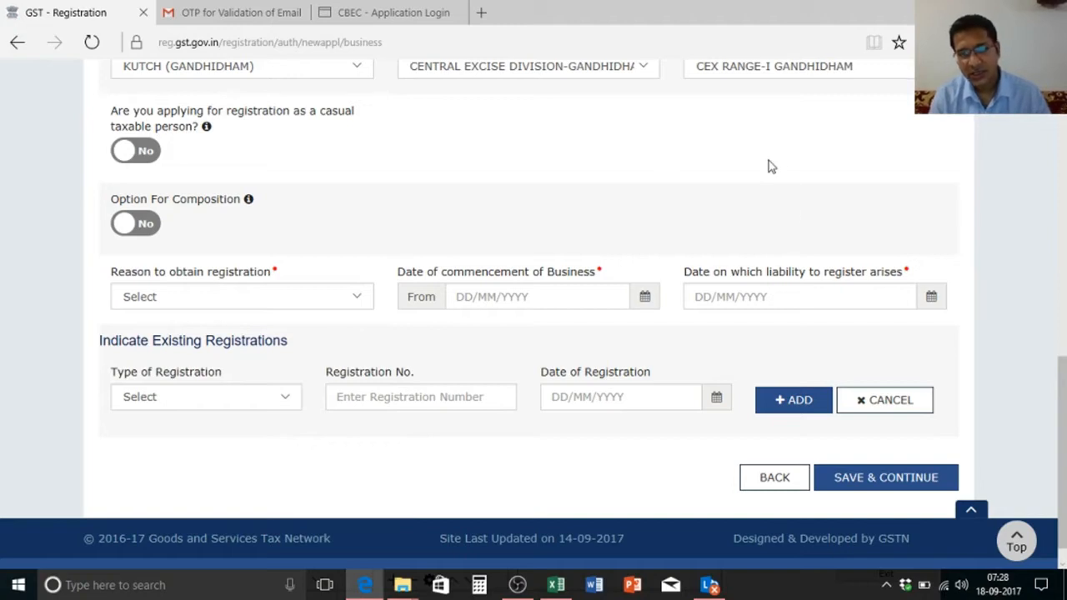
pyautogui.click(340, 302)
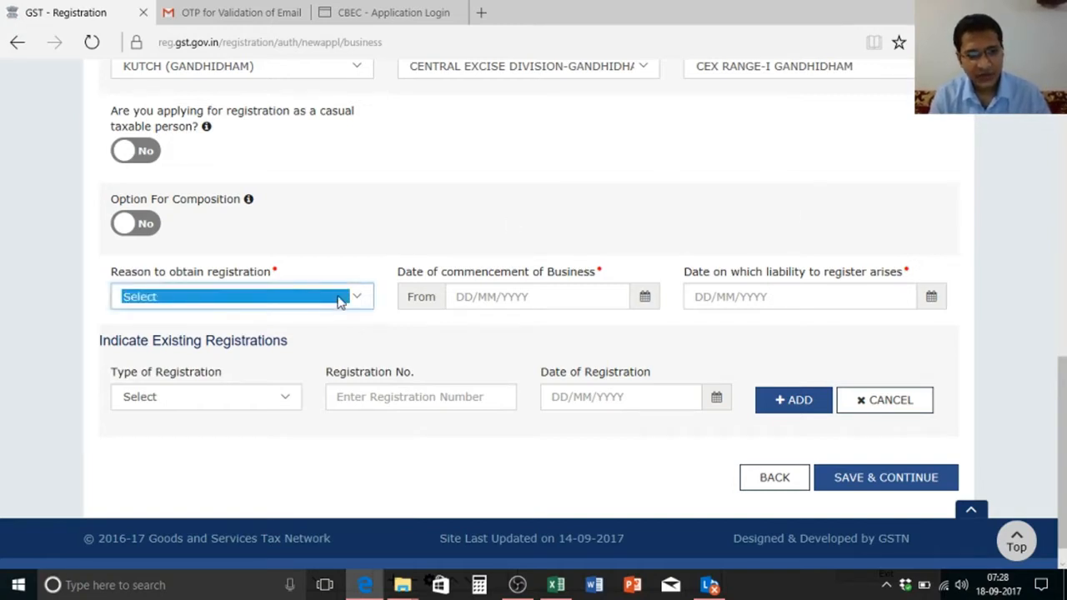
pyautogui.click(364, 300)
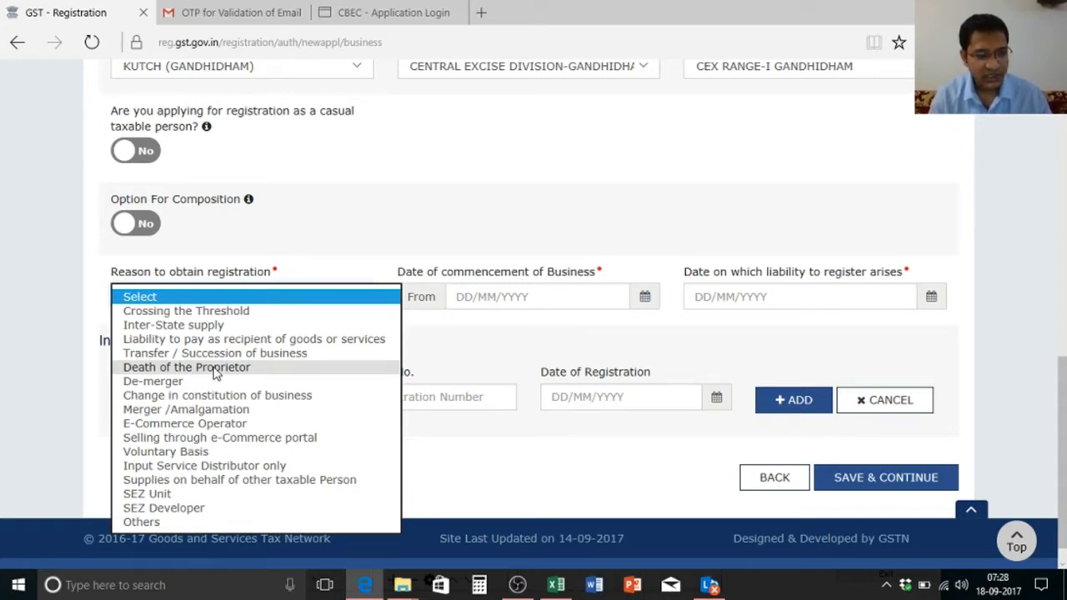
pyautogui.click(207, 454)
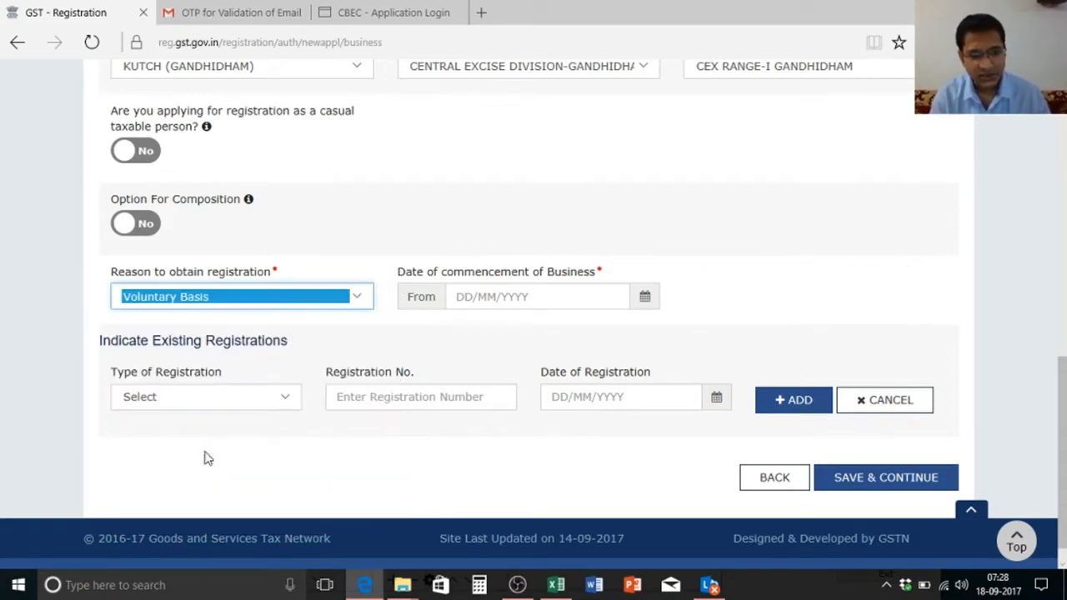
pyautogui.click(645, 296)
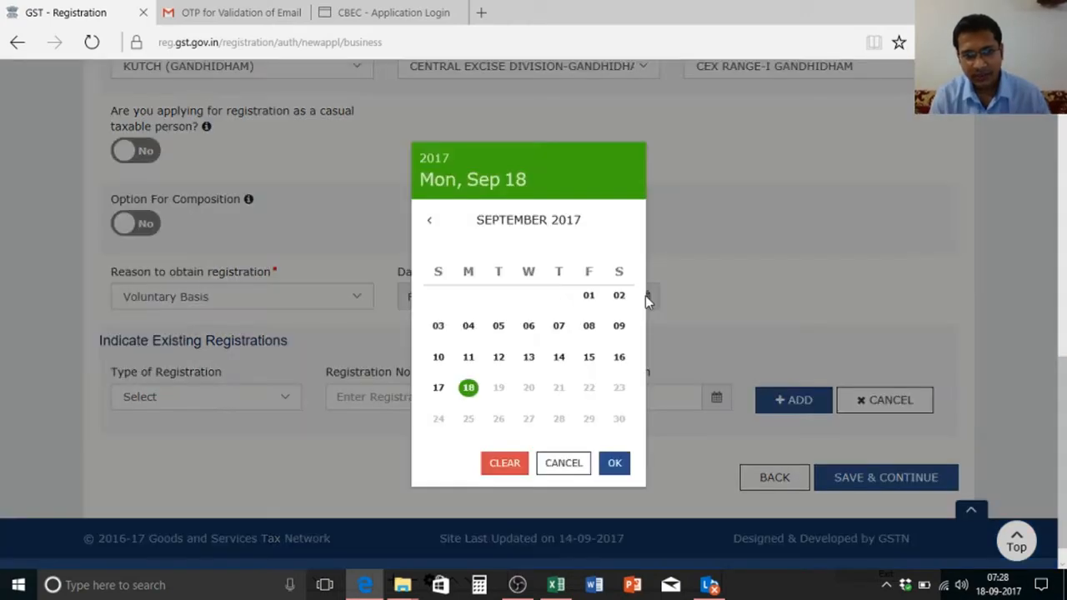
# Step: Set the commencement date to 01/07/2017 and save the Business Details
pyautogui.click(430, 222)
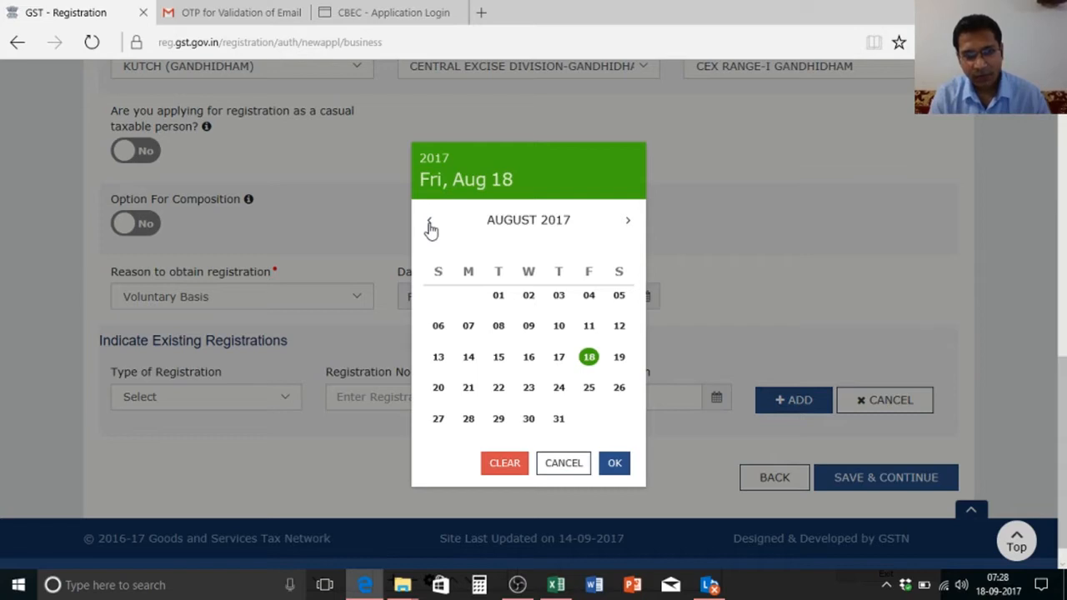
pyautogui.click(429, 222)
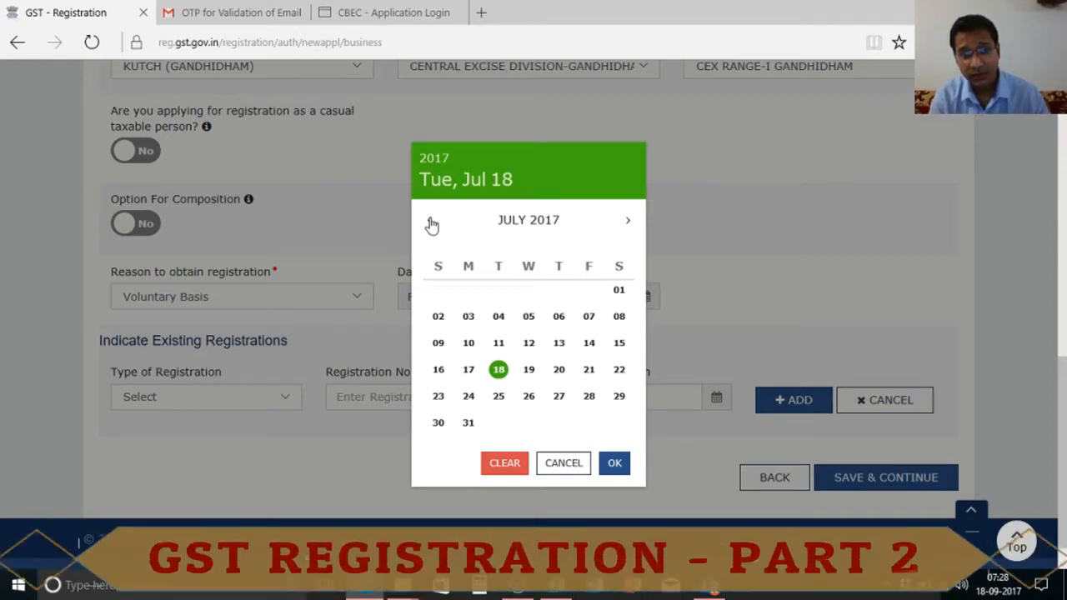
pyautogui.click(430, 222)
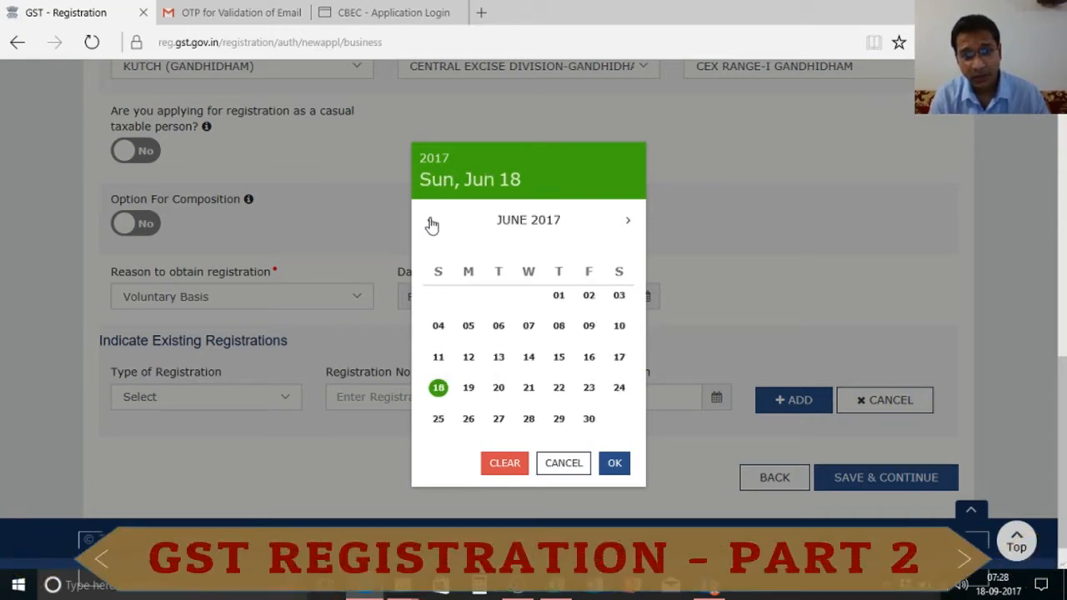
pyautogui.click(627, 222)
pyautogui.click(619, 293)
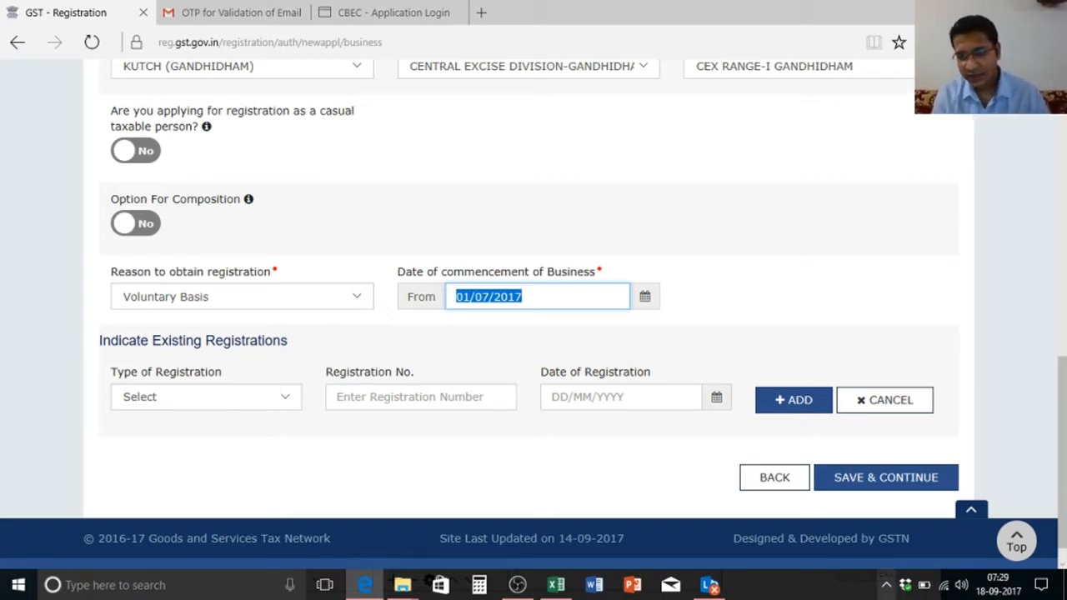
pyautogui.click(892, 492)
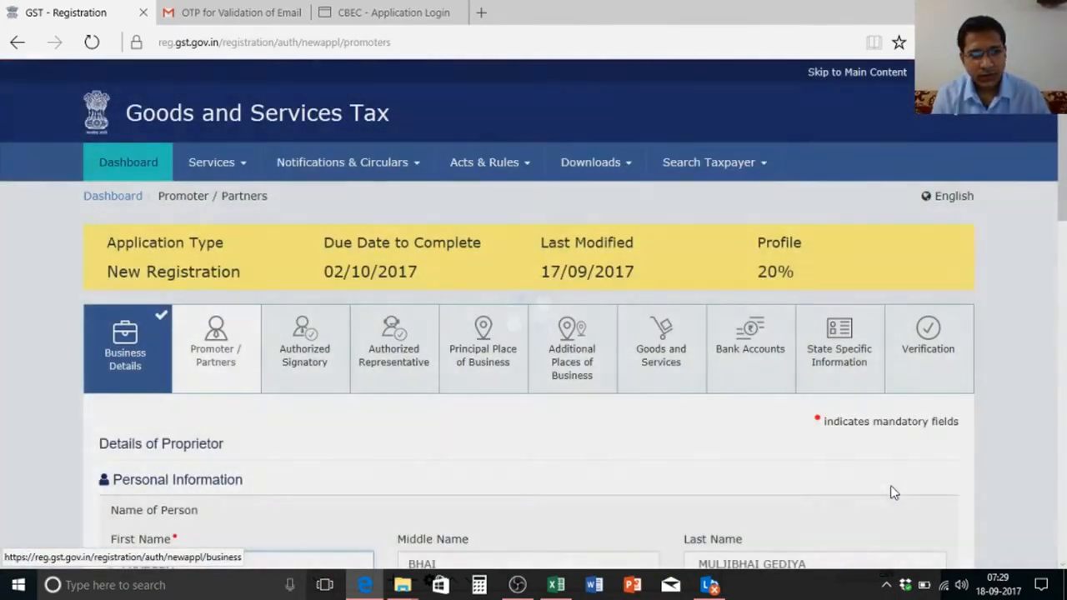
# Step: Scroll down to the father's name fields and place the cursor in First Name
pyautogui.scroll(-2, 1064, 229)
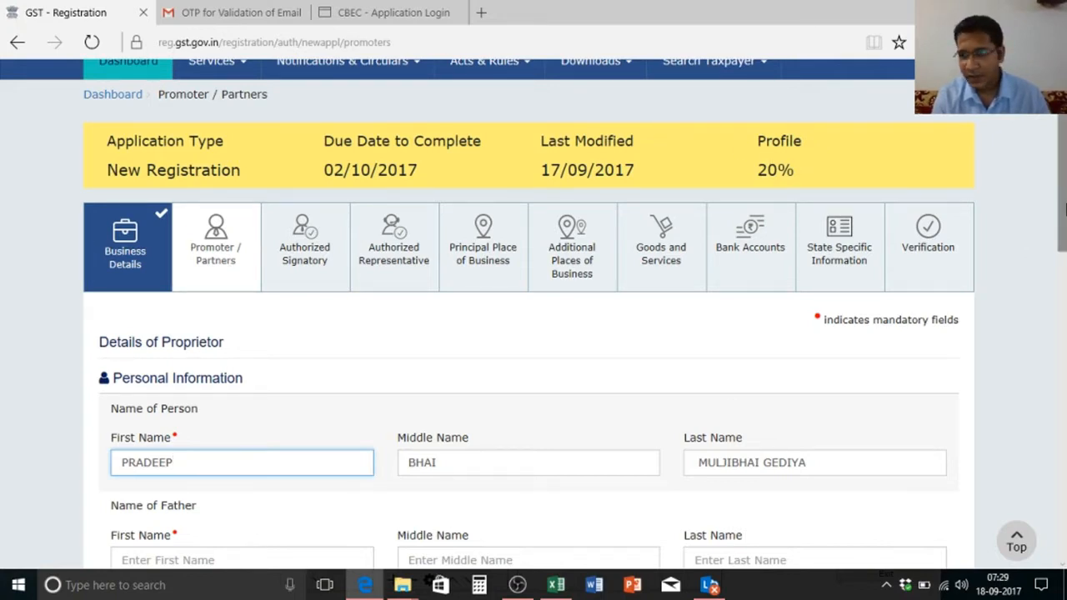
pyautogui.scroll(-3, 977, 278)
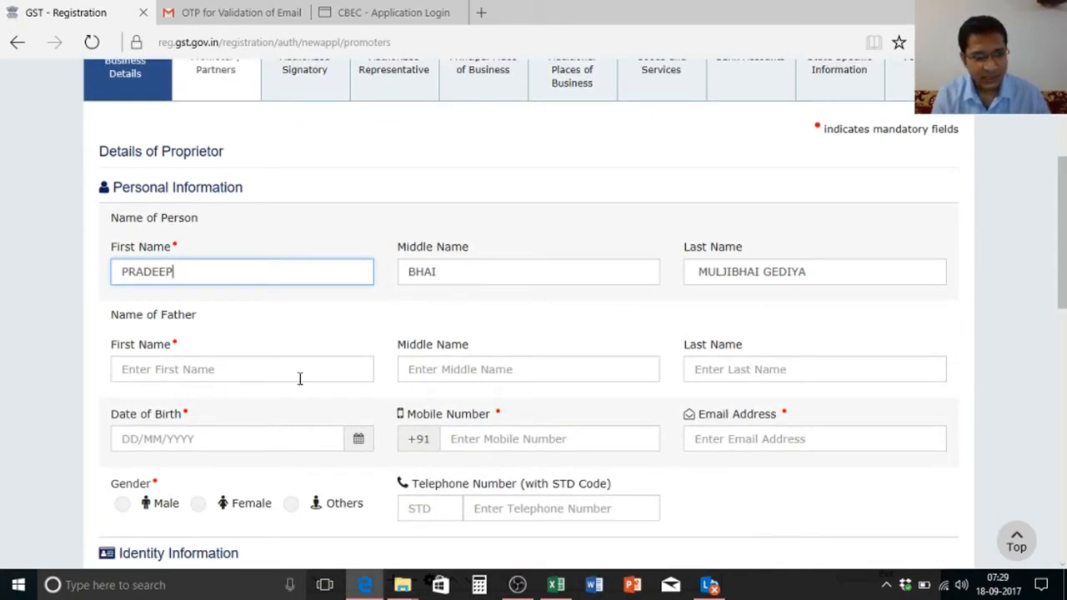
pyautogui.click(278, 375)
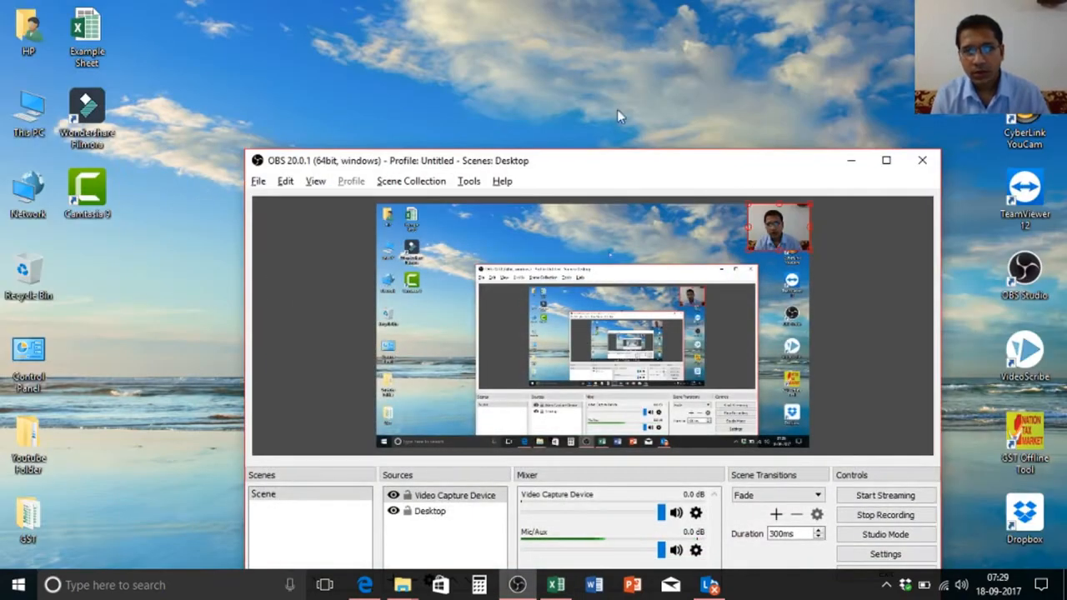
# Step: Open the PAN Card image from the desktop GST > GST Registration folder, then return to the form
pyautogui.click(853, 162)
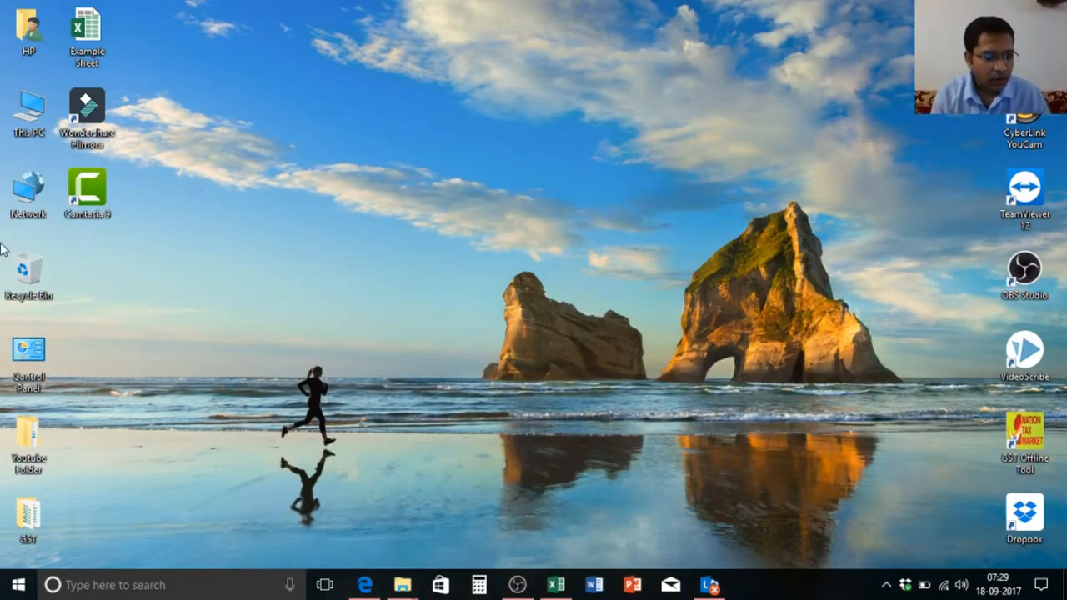
pyautogui.doubleClick(29, 517)
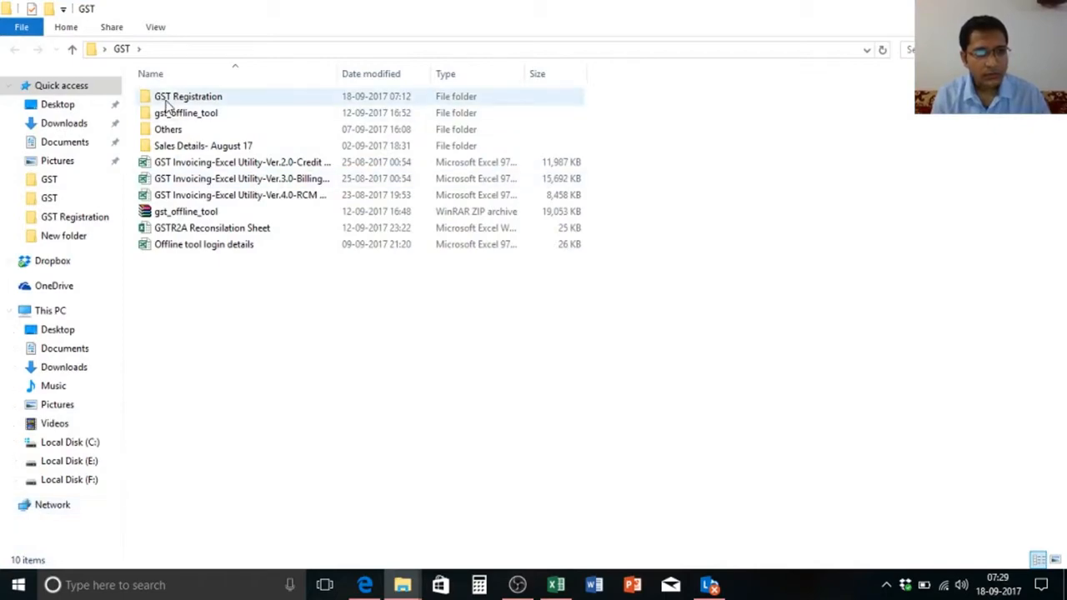
pyautogui.doubleClick(171, 99)
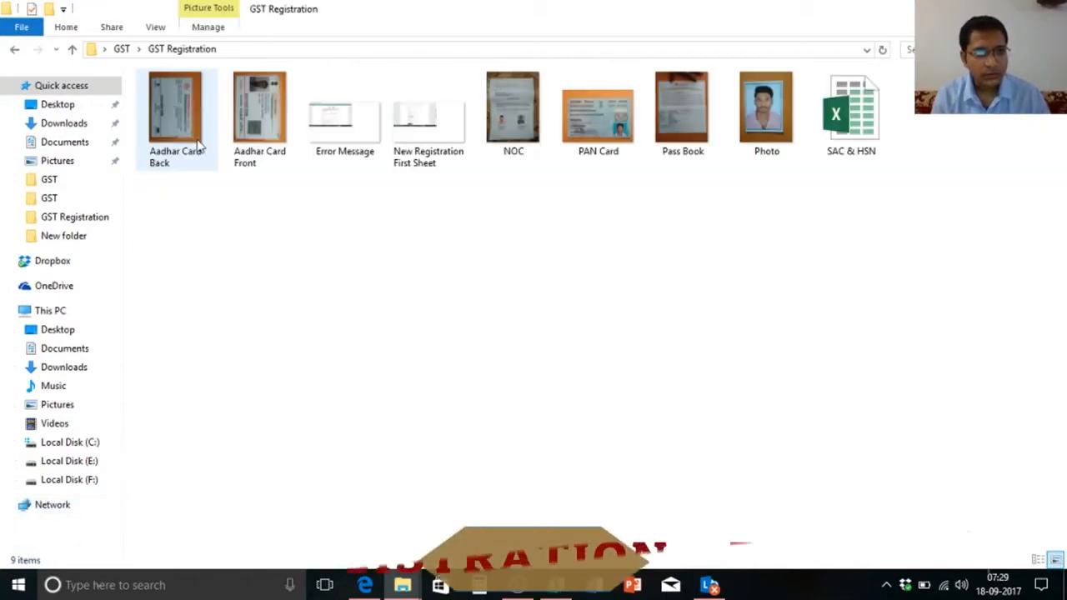
pyautogui.doubleClick(629, 130)
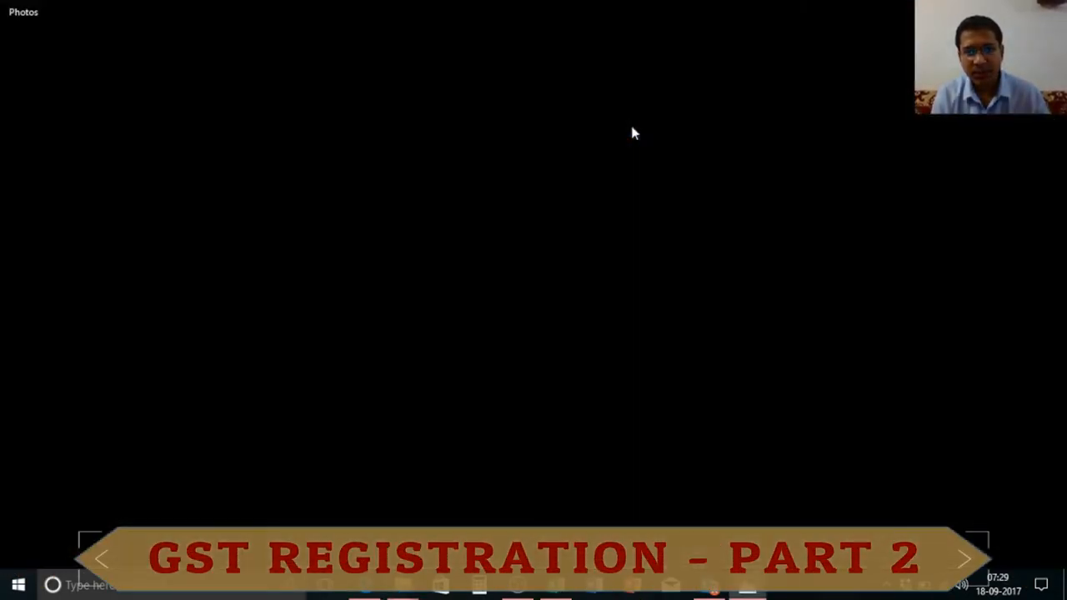
pyautogui.hotkey('alt', 'Tab')
pyautogui.hotkey('alt', 'Tab')
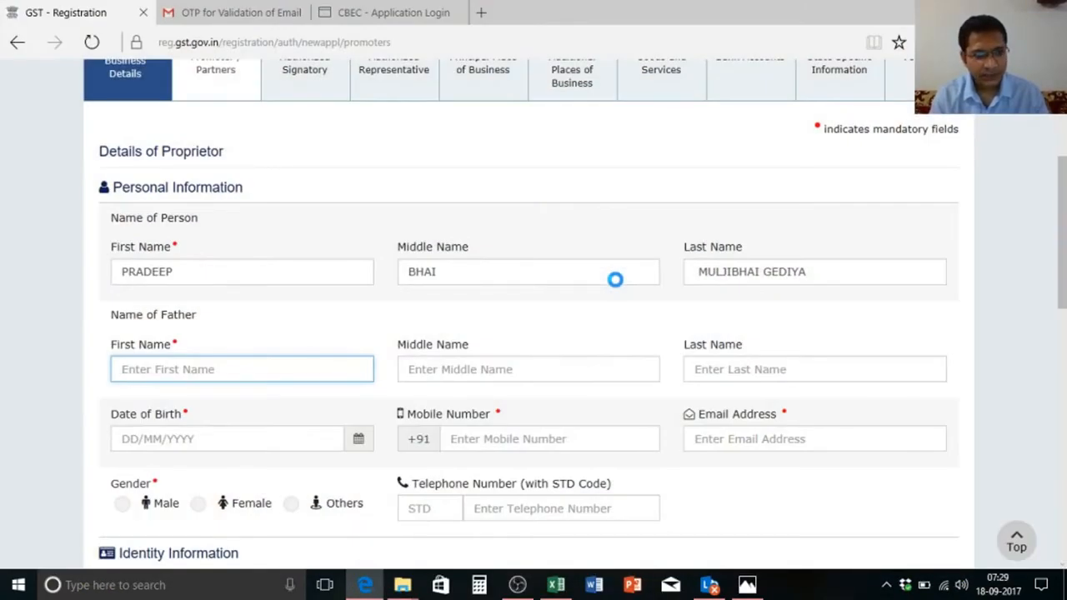
# Step: Enter the proprietor's name and the father's first name, checking them against the PAN card
pyautogui.hotkey('alt', 'Tab')
pyautogui.hotkey('alt', 'Tab')
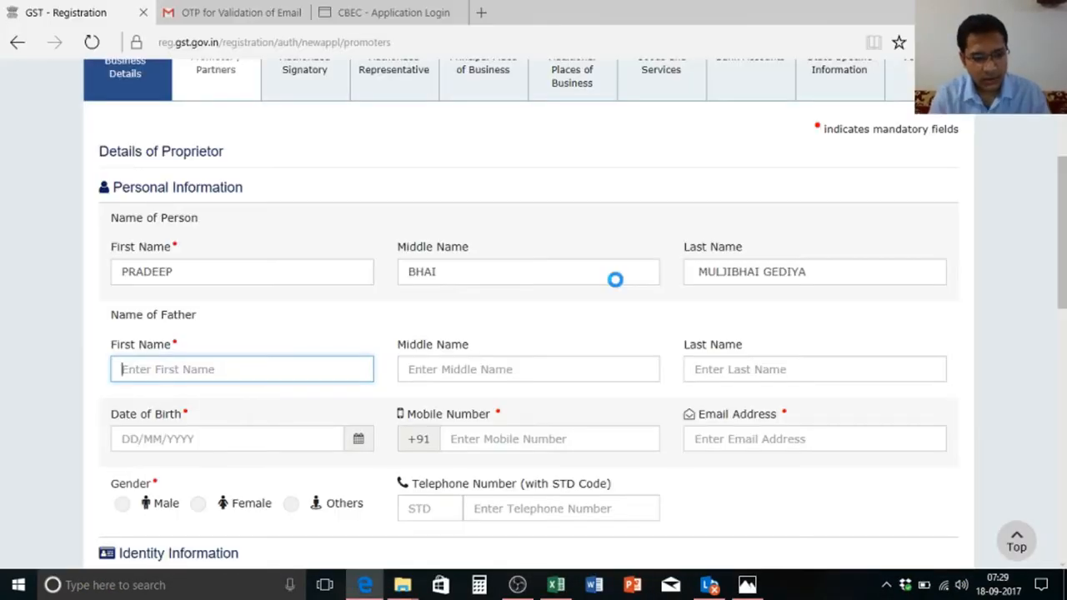
pyautogui.write('MUL')
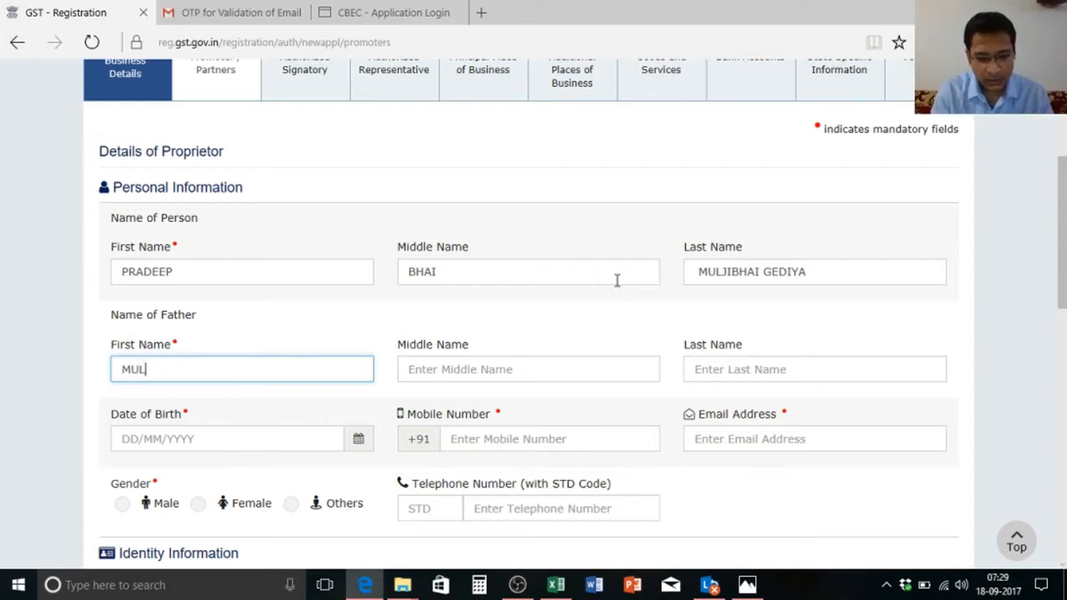
pyautogui.write('JIBHAI')
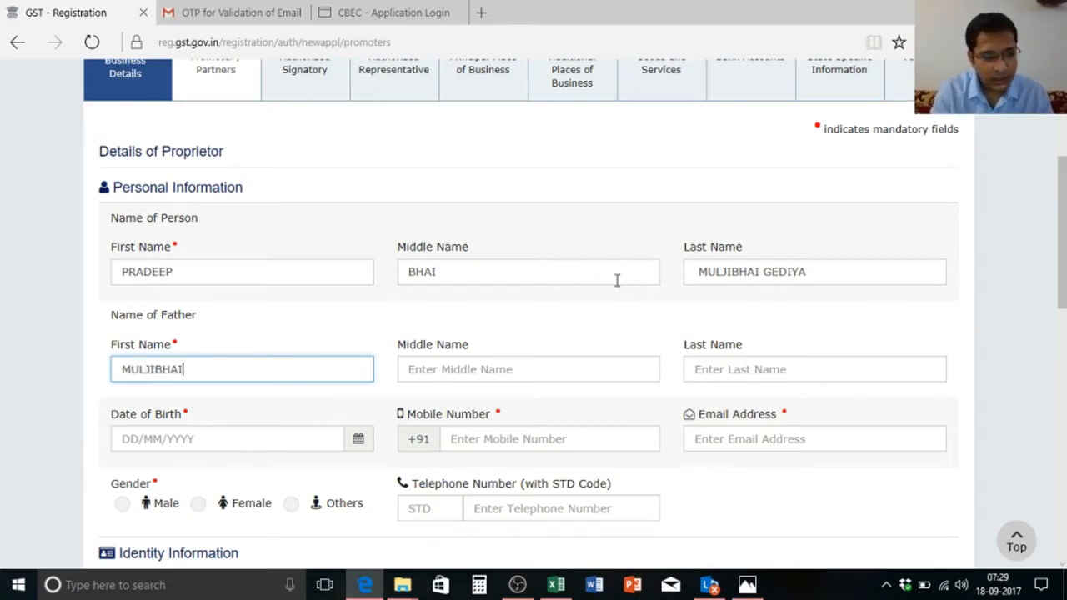
pyautogui.hotkey('alt', 'Tab')
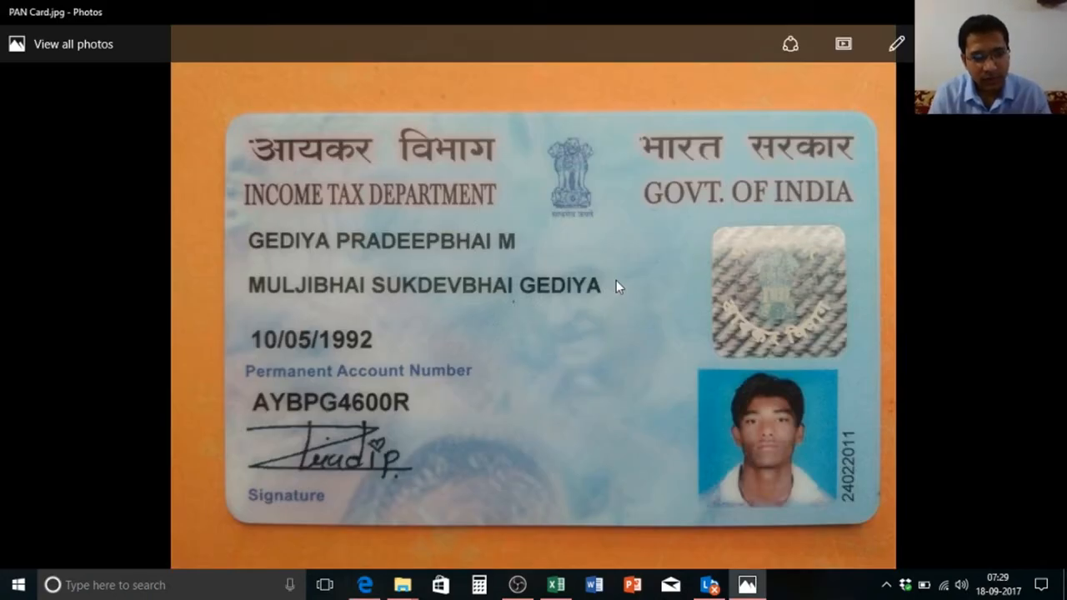
pyautogui.hotkey('alt', 'Tab')
pyautogui.hotkey('shift', 'Left')
pyautogui.hotkey('shift', 'Left')
pyautogui.hotkey('shift', 'Left')
pyautogui.hotkey('shift', 'Left')
pyautogui.hotkey('shift', 'Left')
pyautogui.hotkey('shift', 'Left')
pyautogui.hotkey('shift', 'Left')
pyautogui.hotkey('shift', 'Left')
pyautogui.hotkey('shift', 'Left')
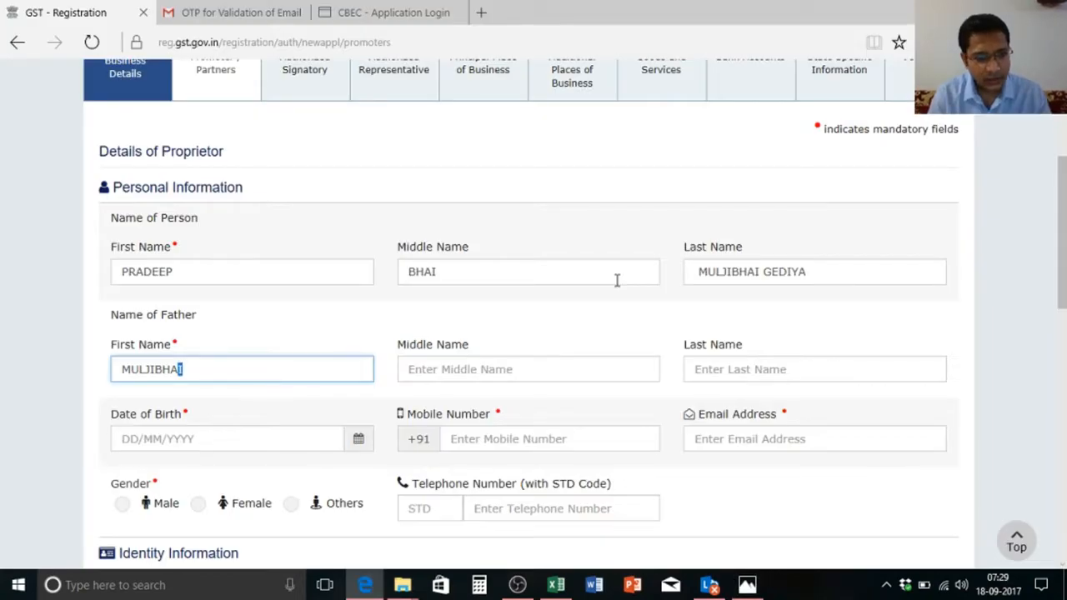
pyautogui.hotkey('alt', 'Tab')
pyautogui.hotkey('alt', 'Tab')
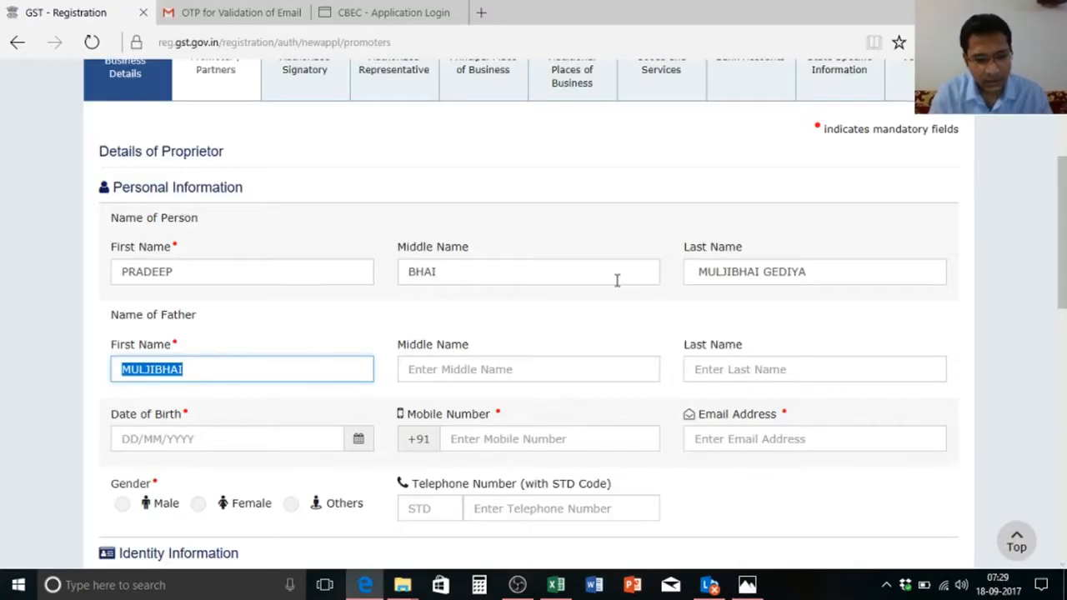
pyautogui.hotkey('alt', 'Tab')
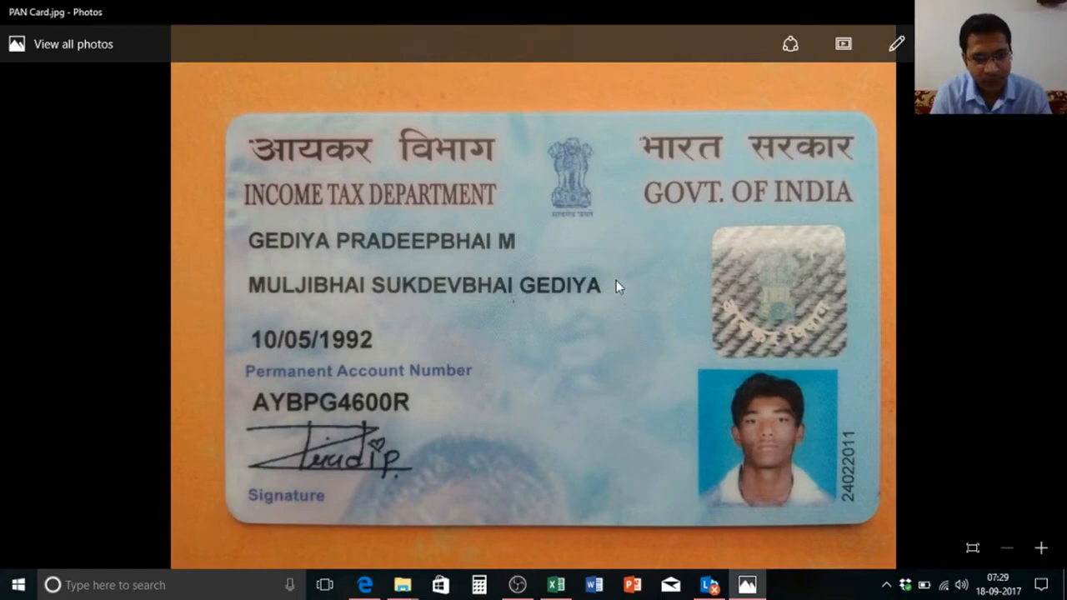
pyautogui.hotkey('alt', 'Tab')
pyautogui.hotkey('alt', 'Tab')
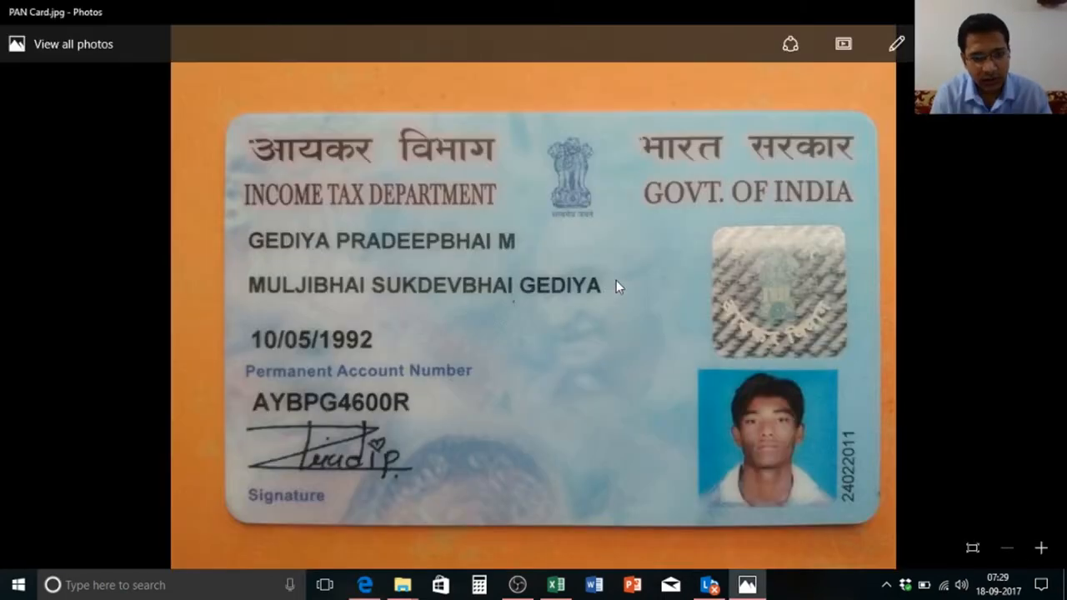
pyautogui.hotkey('alt', 'Tab')
pyautogui.press('Tab')
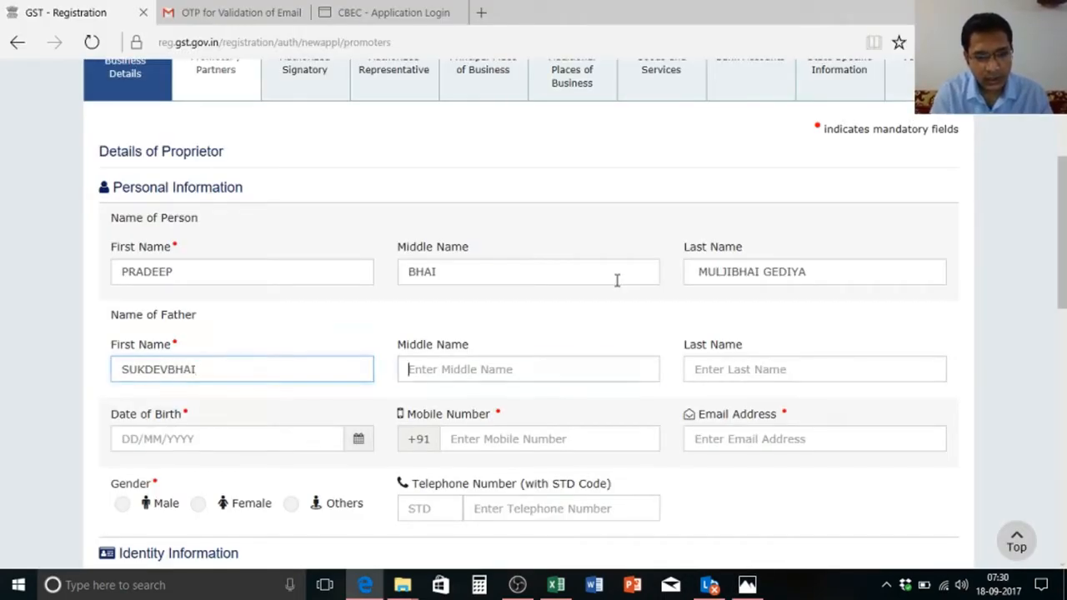
# Step: Enter the father's middle and last names as shown on the PAN card
pyautogui.hotkey('alt', 'Tab')
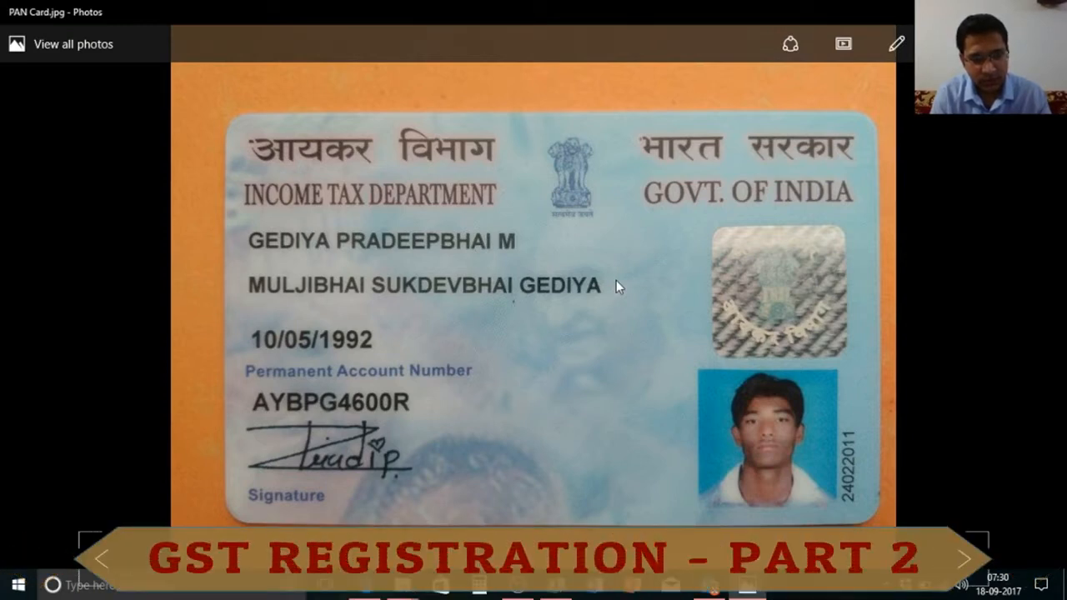
pyautogui.hotkey('alt', 'Tab')
pyautogui.hotkey('alt', 'Tab')
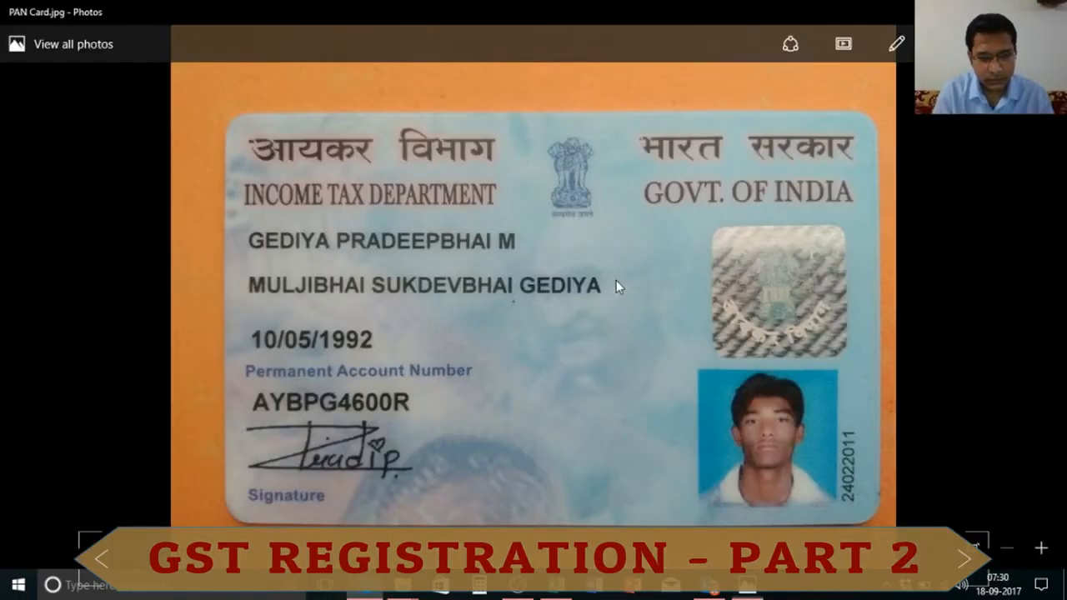
pyautogui.hotkey('alt', 'Tab')
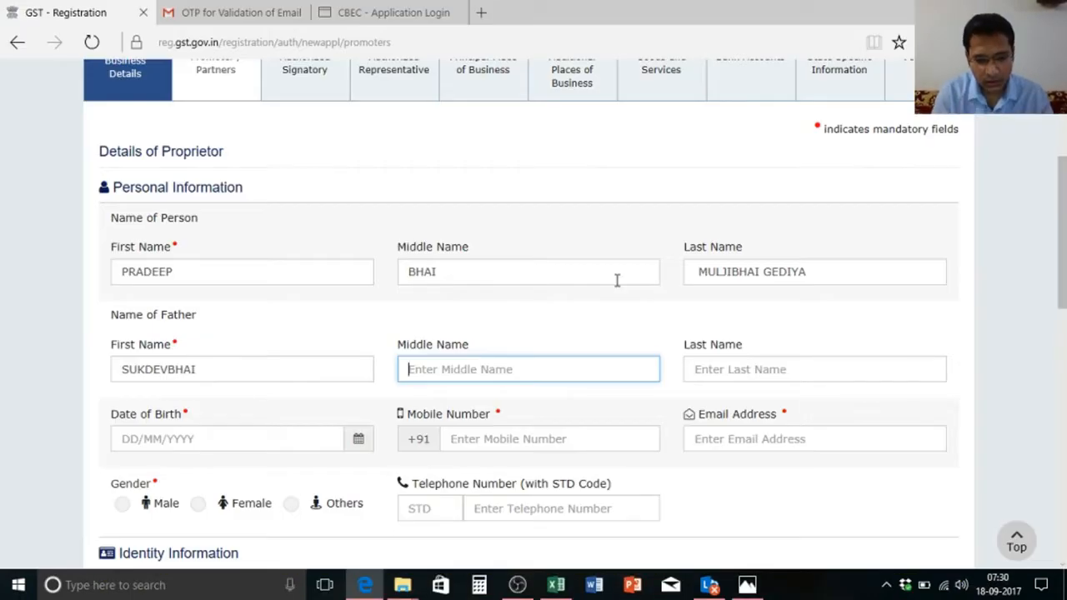
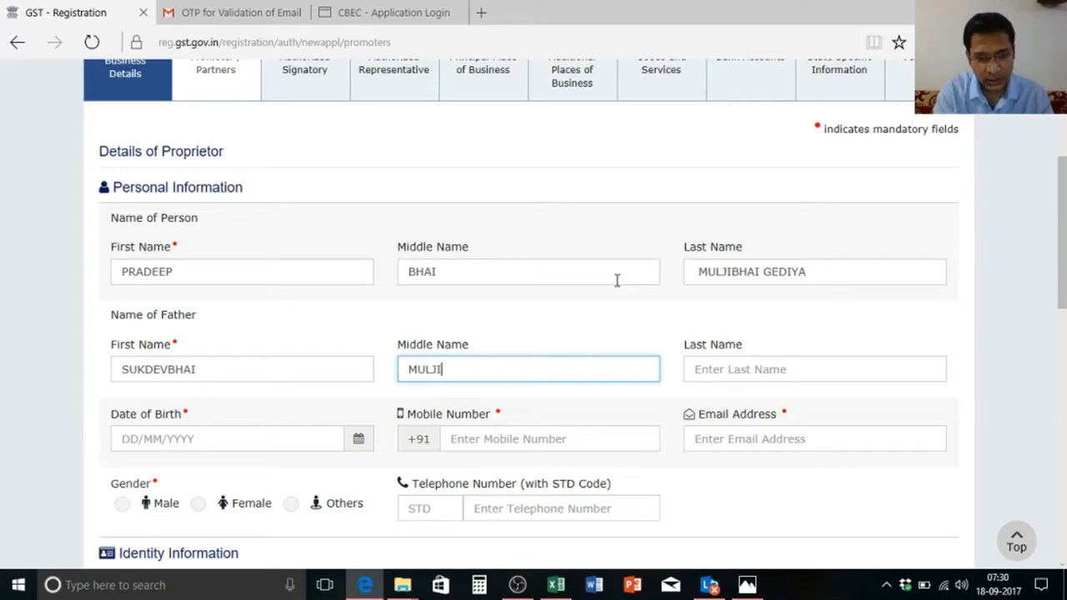
pyautogui.hotkey('alt', 'Tab')
pyautogui.hotkey('alt', 'Tab')
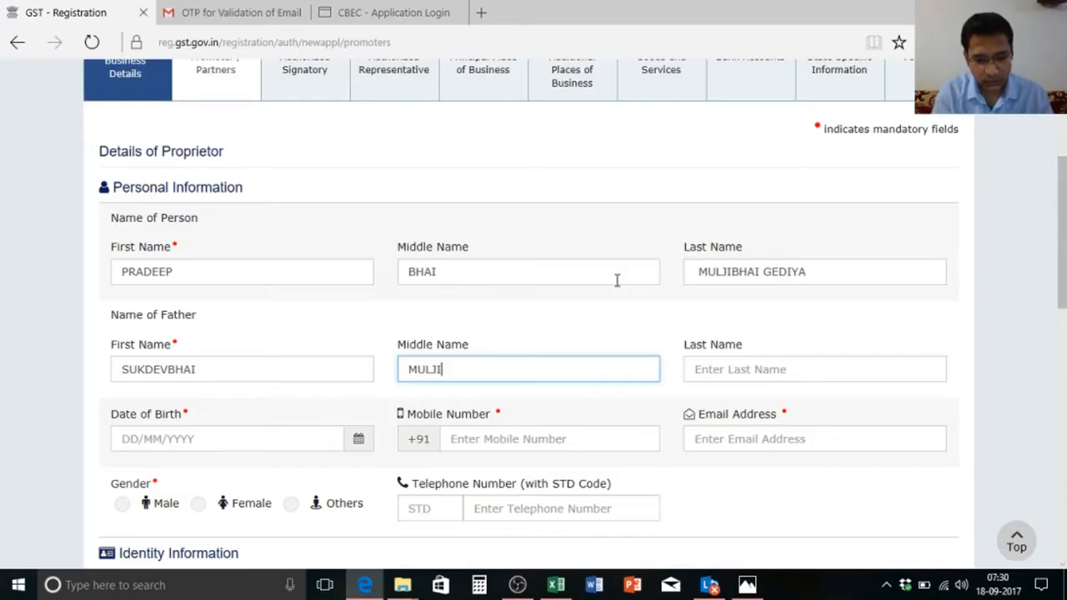
pyautogui.press('Tab')
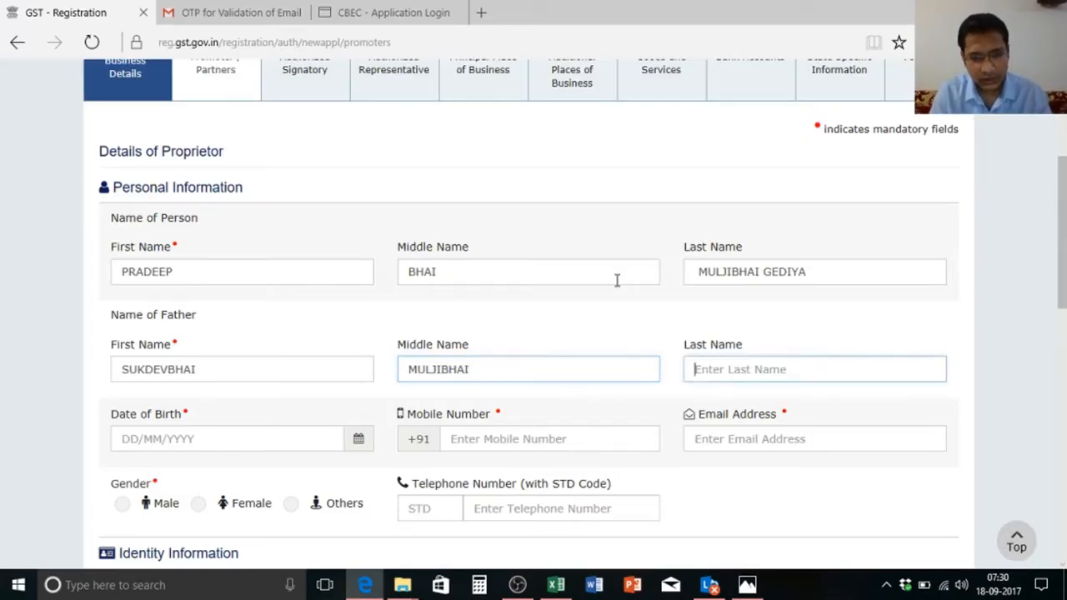
pyautogui.hotkey('alt', 'Tab')
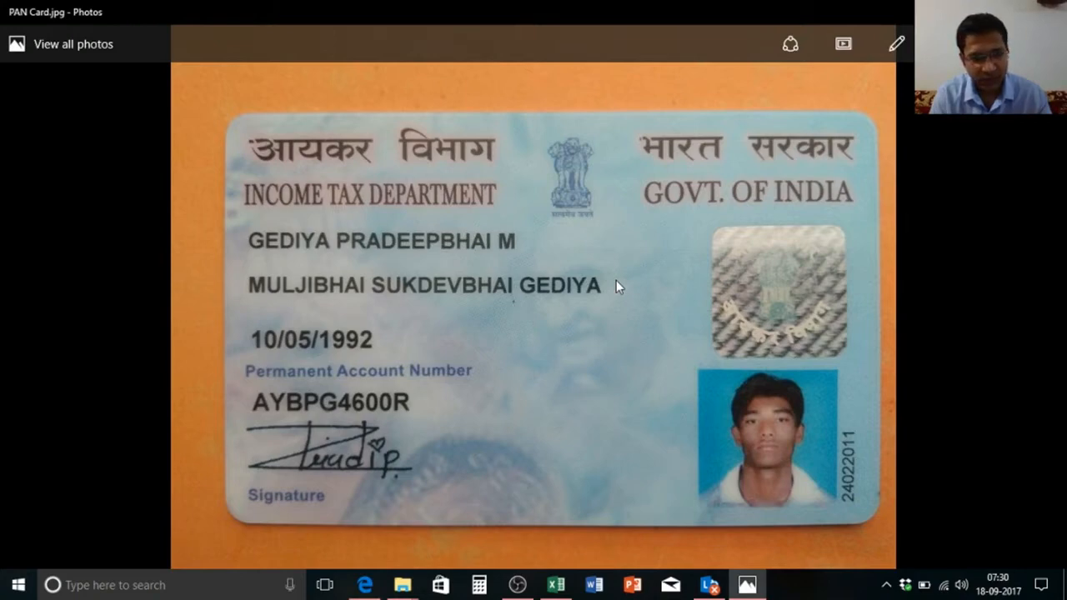
pyautogui.hotkey('alt', 'Tab')
pyautogui.hotkey('alt', 'Tab')
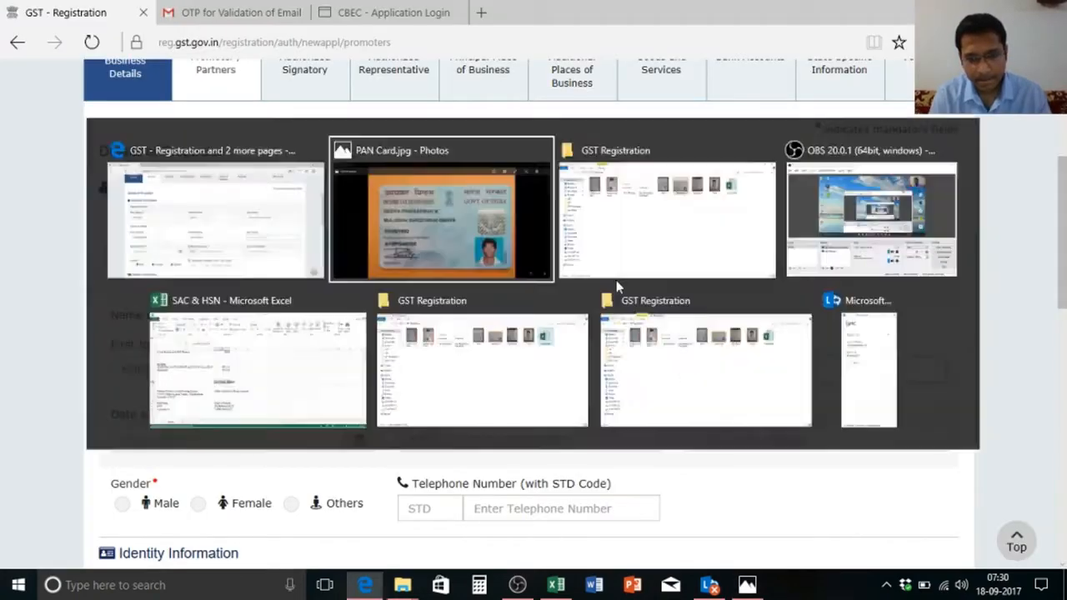
pyautogui.hotkey('alt', 'Tab')
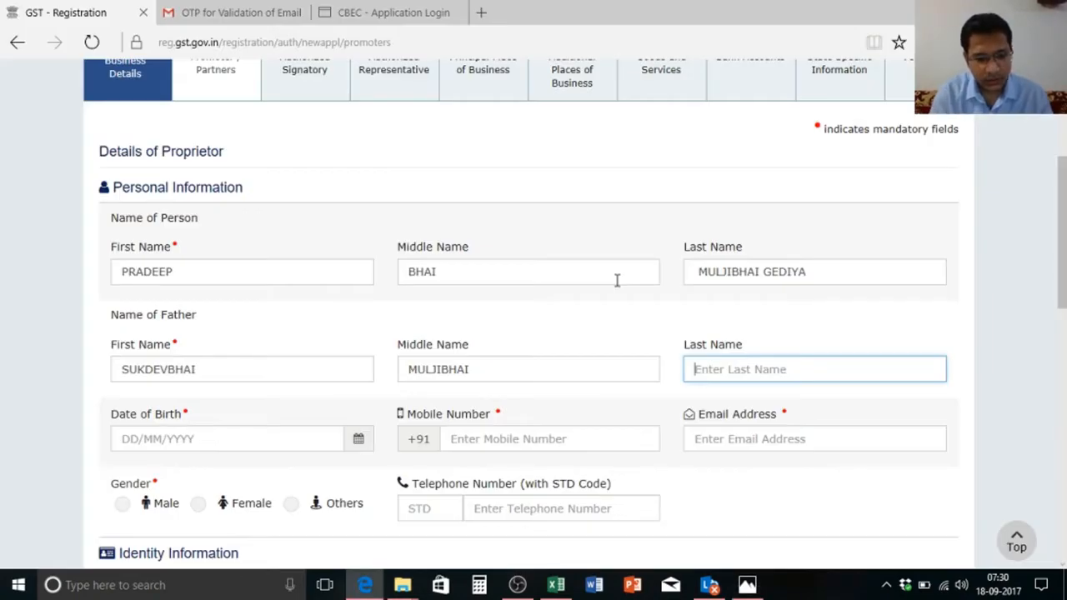
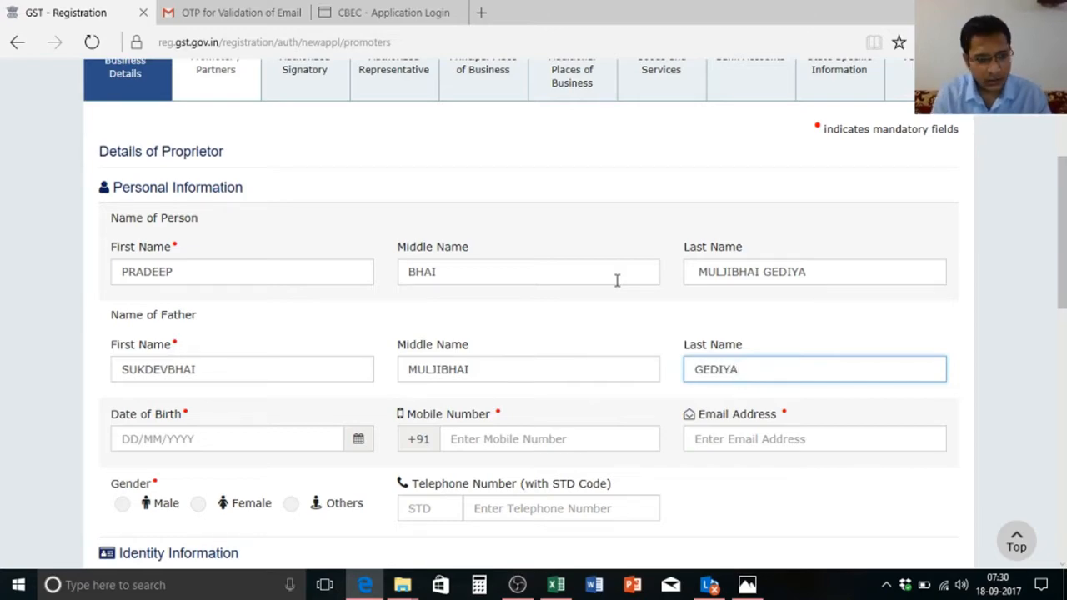
pyautogui.press('Tab')
pyautogui.hotkey('alt', 'Tab')
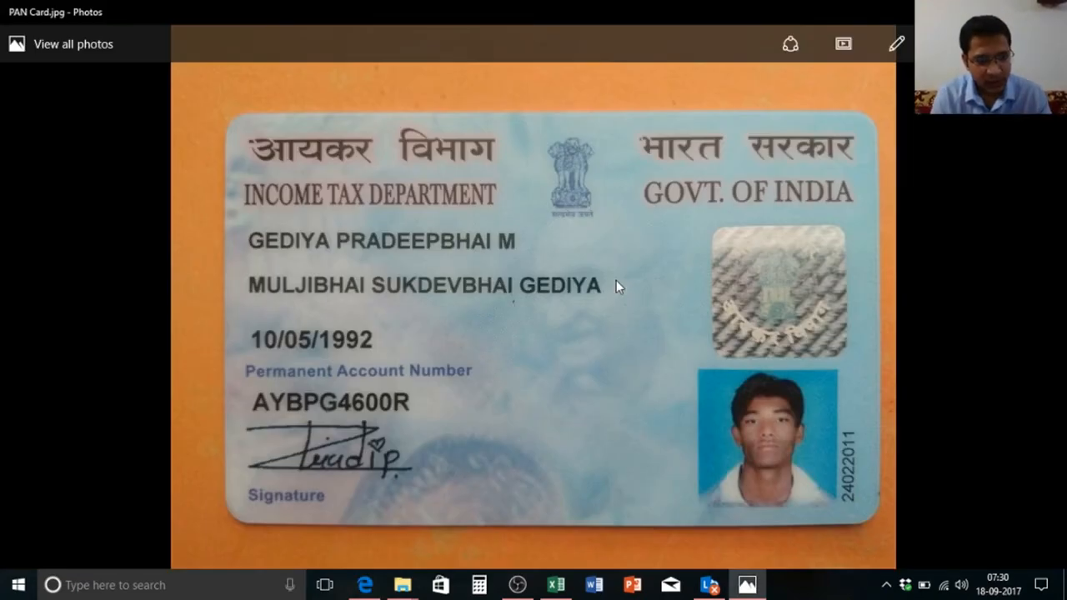
pyautogui.hotkey('alt', 'Tab')
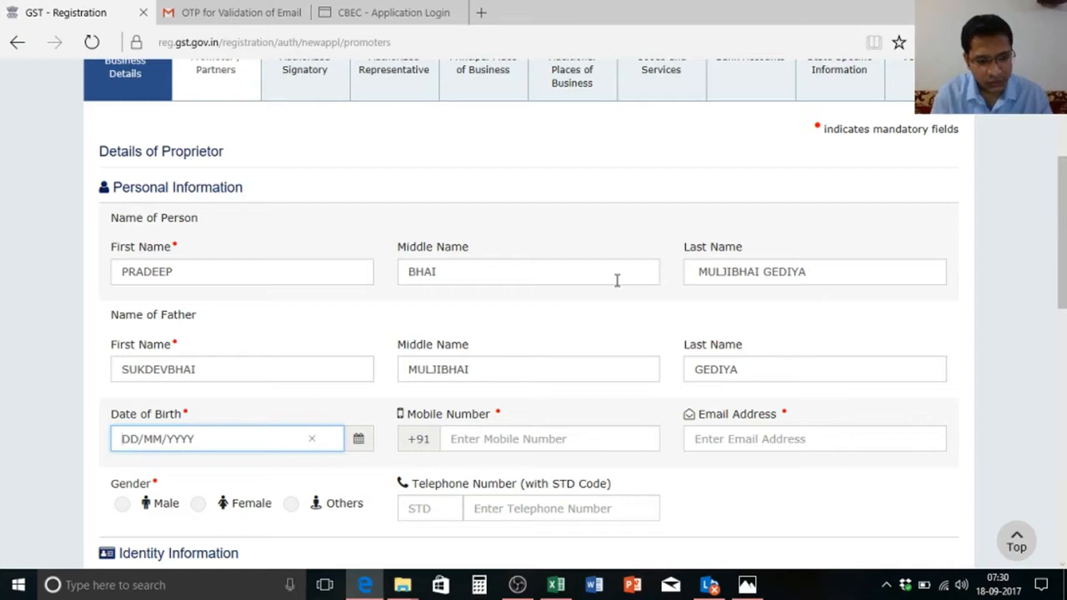
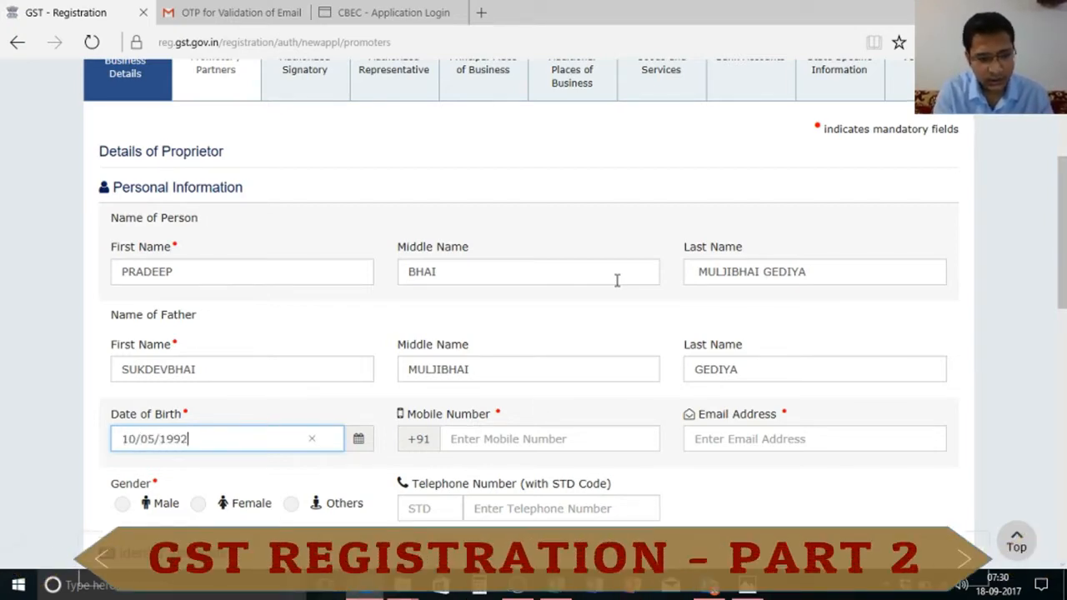
# Step: Type the date of birth from the PAN card, the mobile number and the e-mail address
pyautogui.press('Tab')
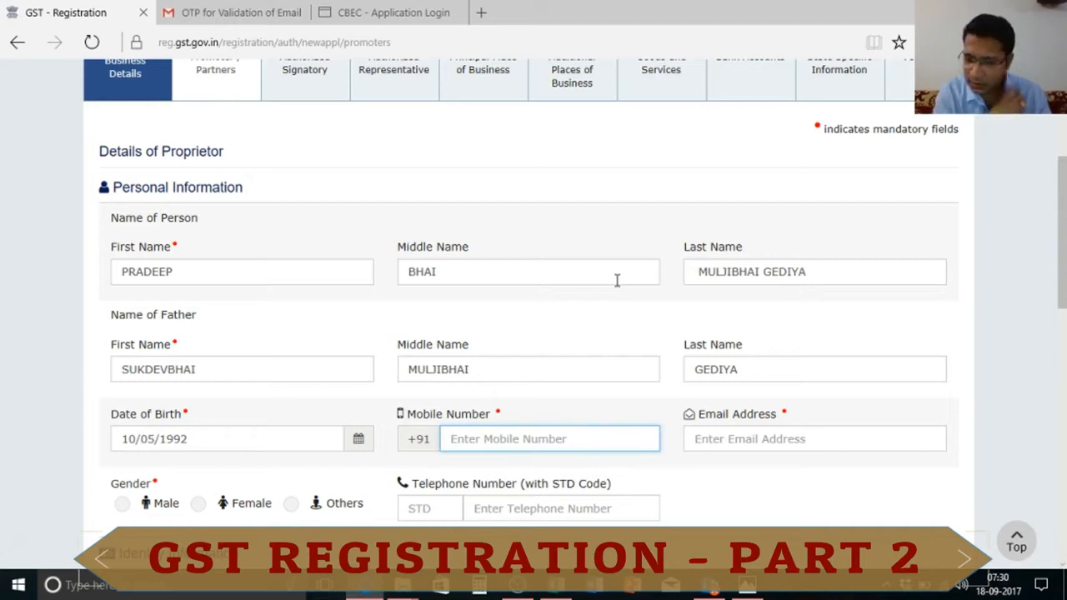
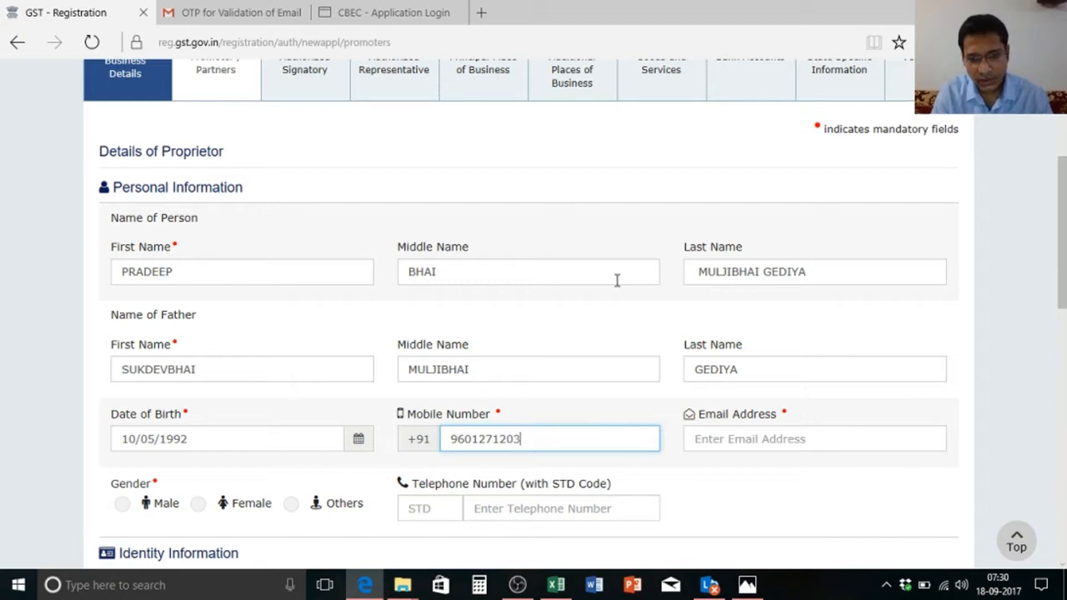
pyautogui.click(772, 440)
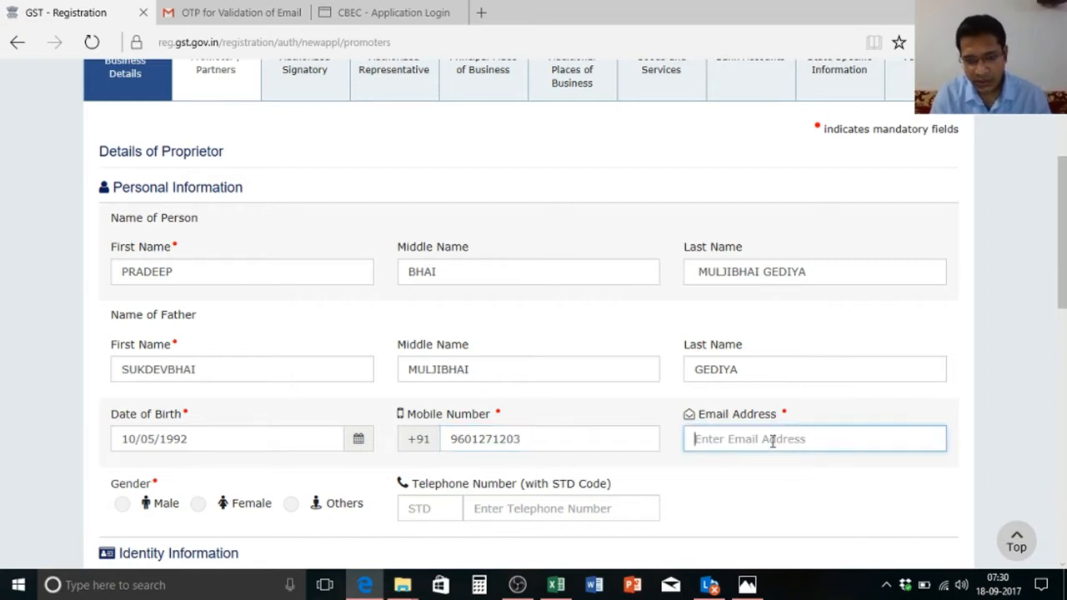
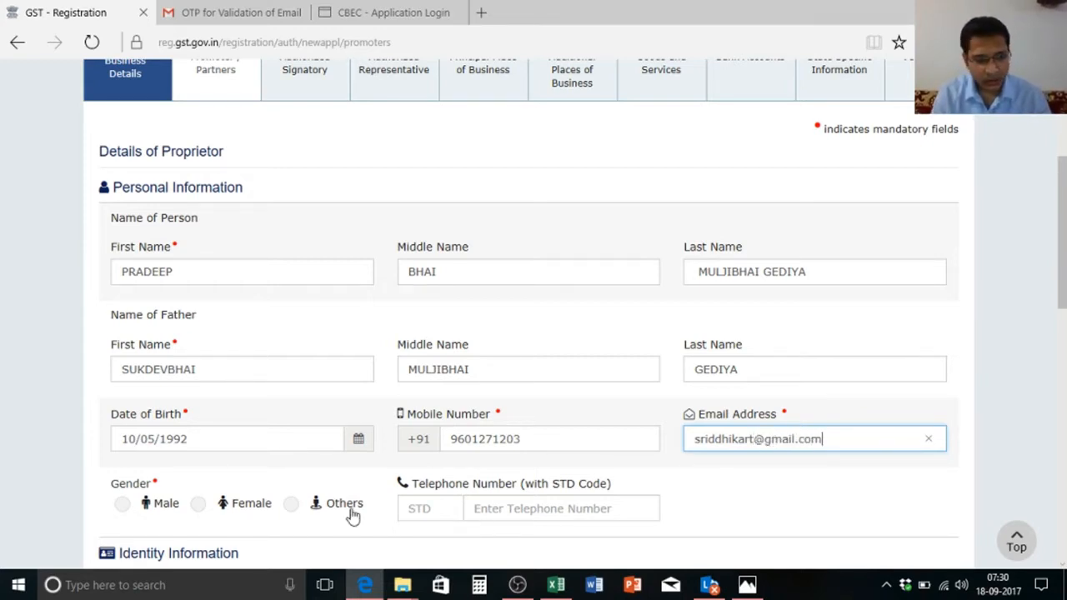
# Step: Choose Male as the gender and type Proprietor in Designation / Status
pyautogui.scroll(-3, 1064, 273)
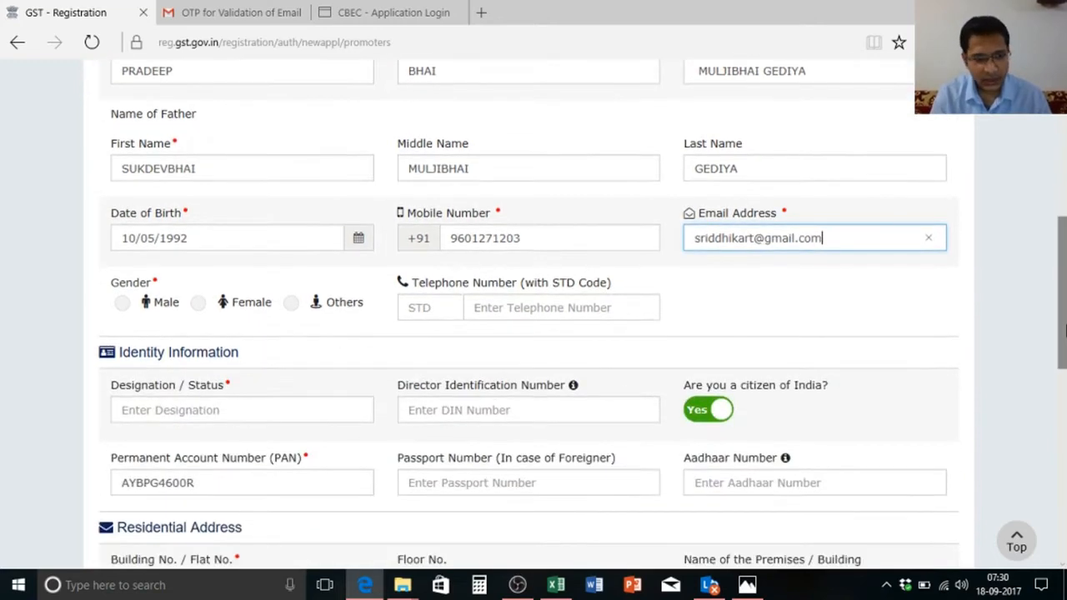
pyautogui.click(122, 303)
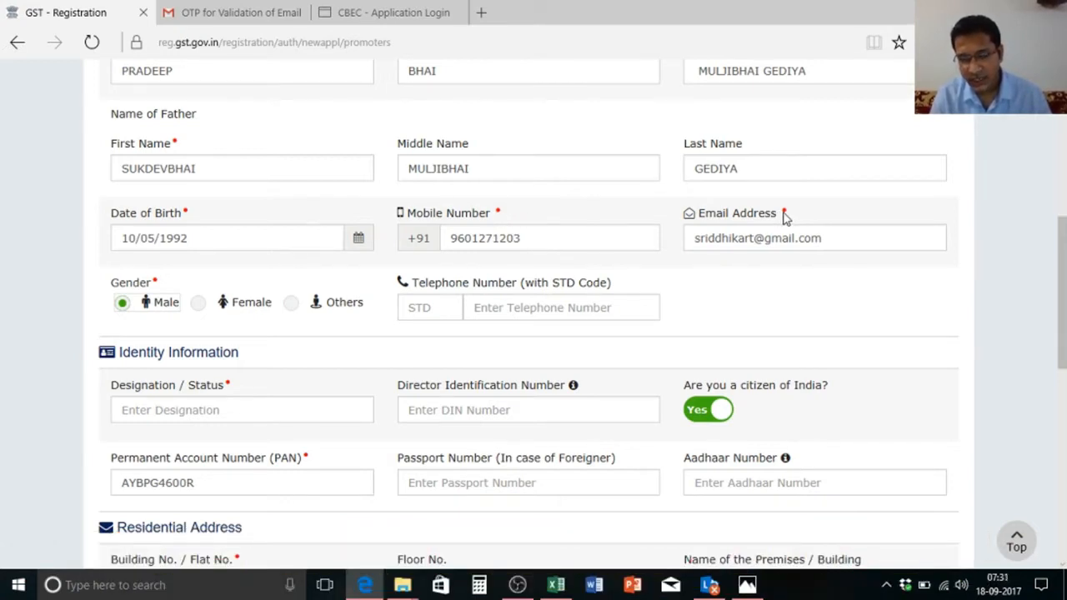
pyautogui.click(870, 244)
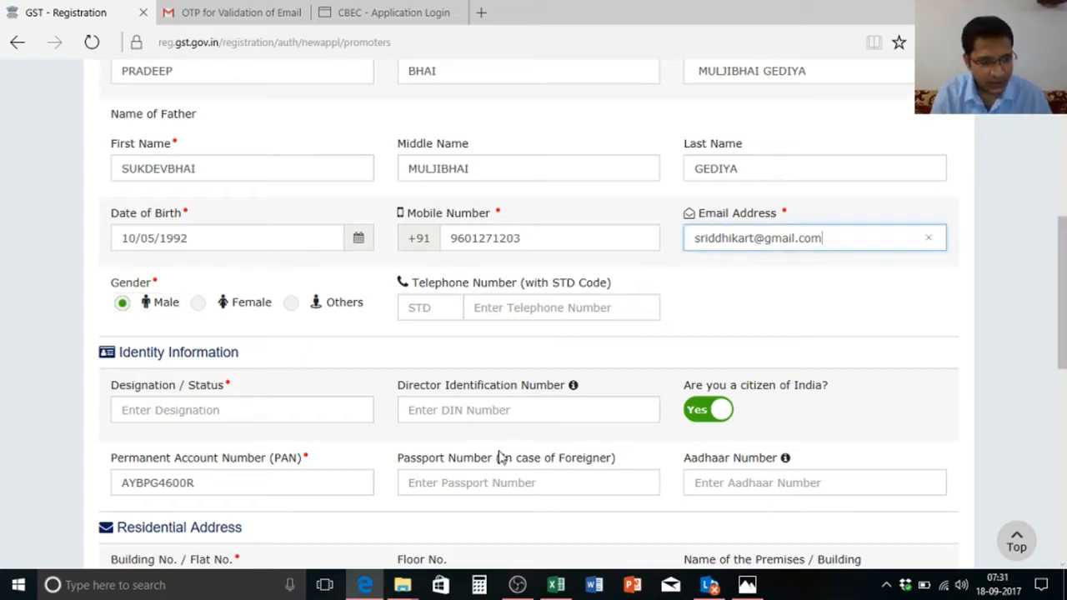
pyautogui.scroll(-3, 1064, 288)
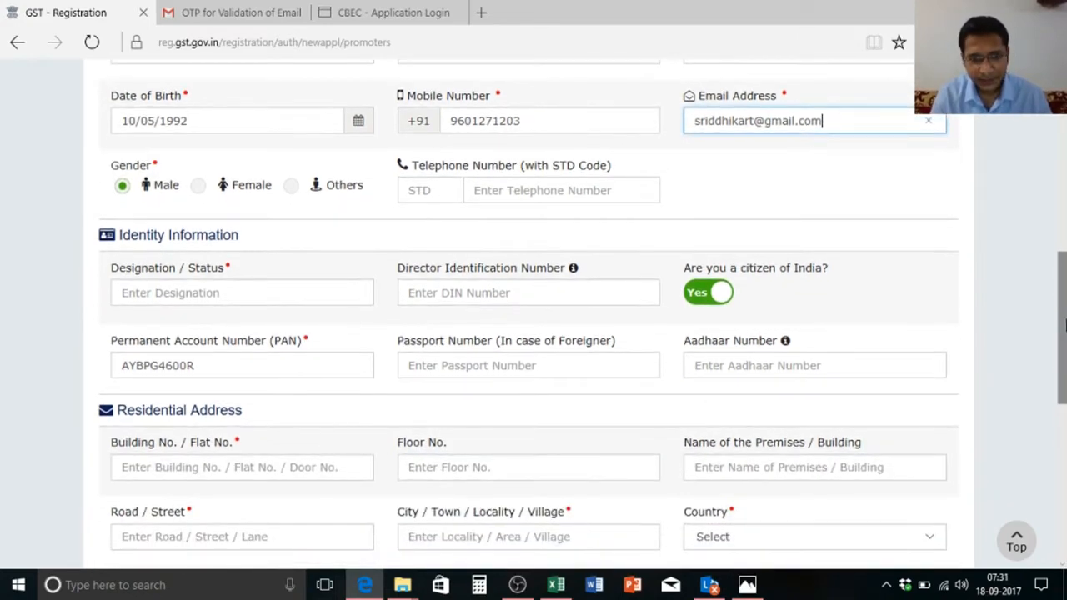
pyautogui.click(319, 288)
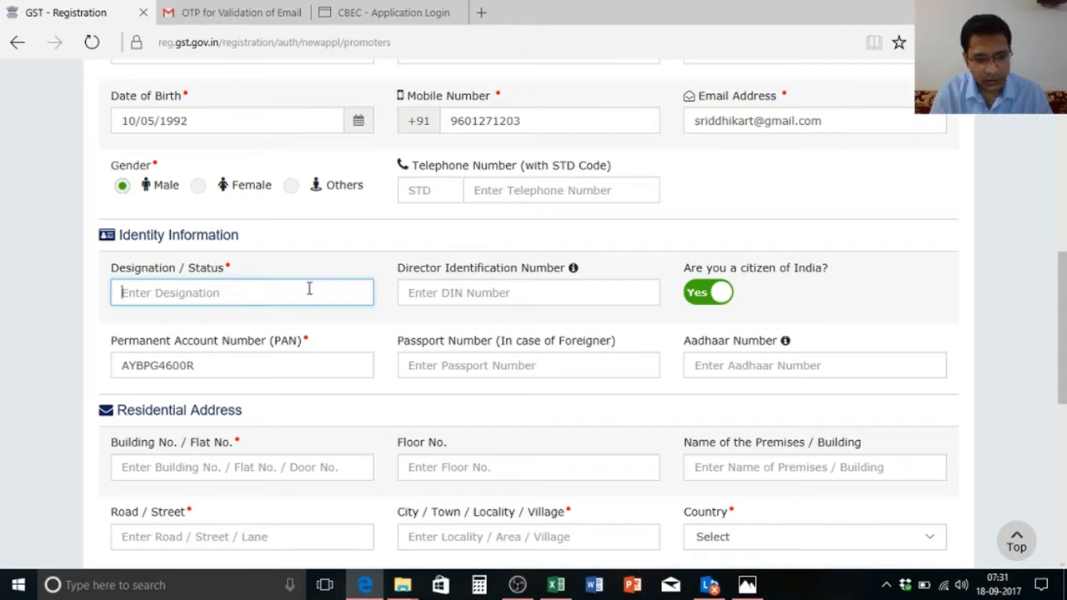
pyautogui.write('Proprie')
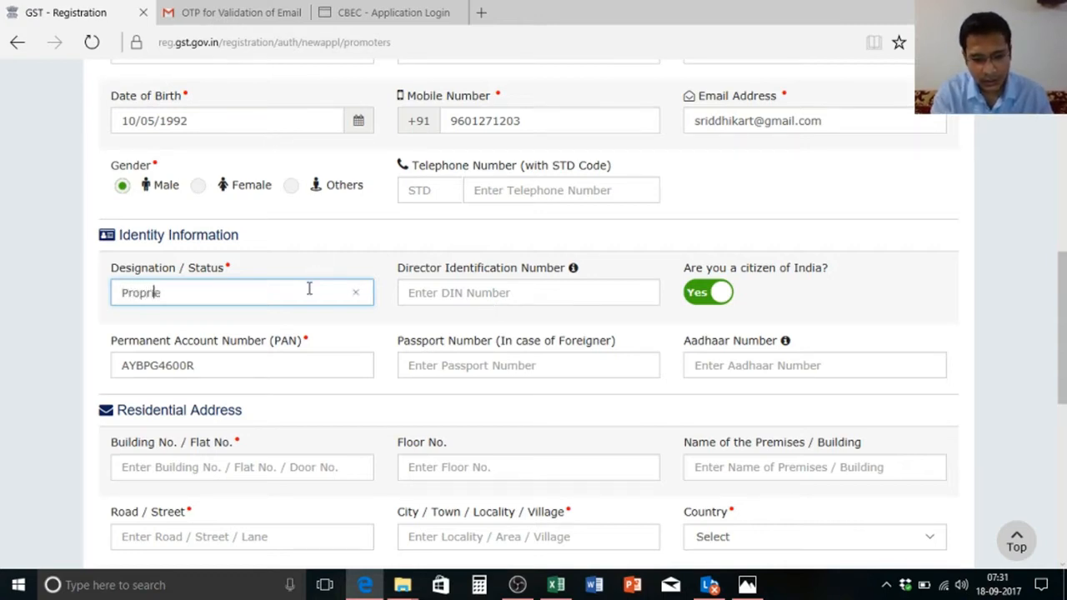
pyautogui.write('tor')
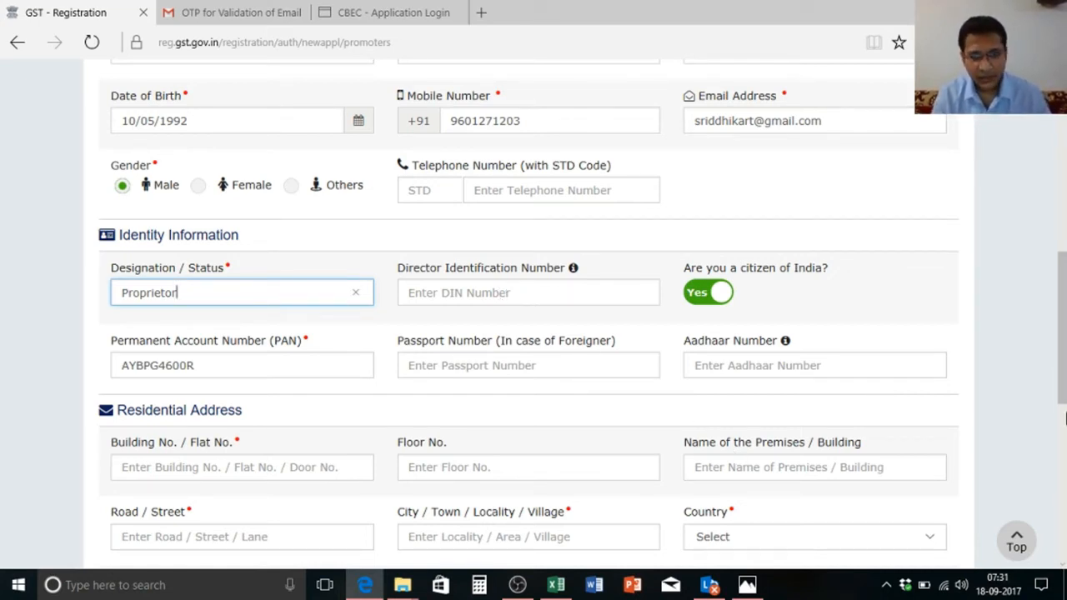
pyautogui.scroll(-3, 836, 409)
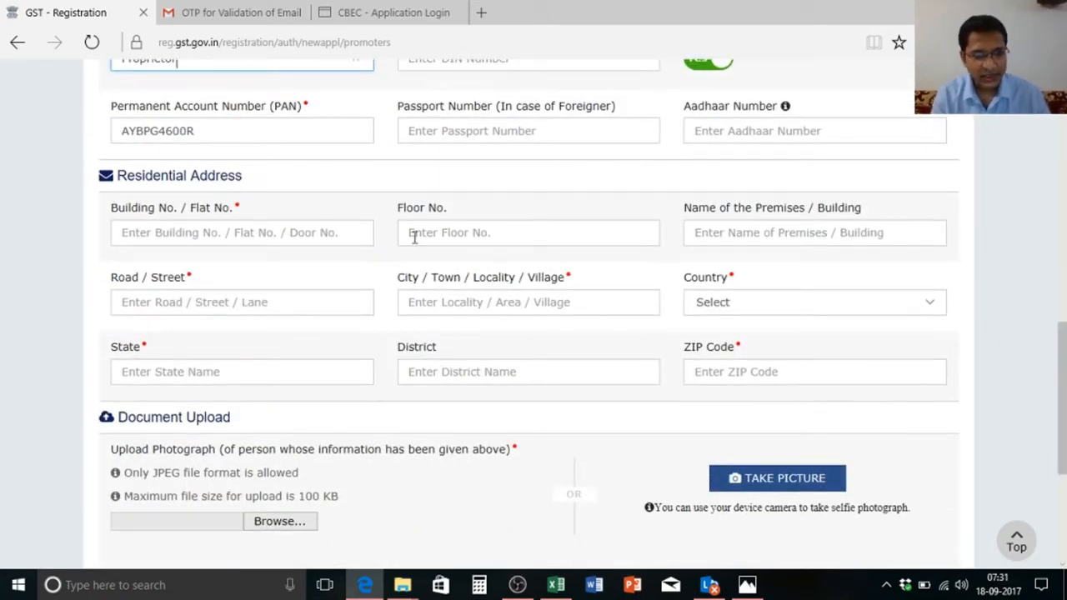
pyautogui.click(343, 233)
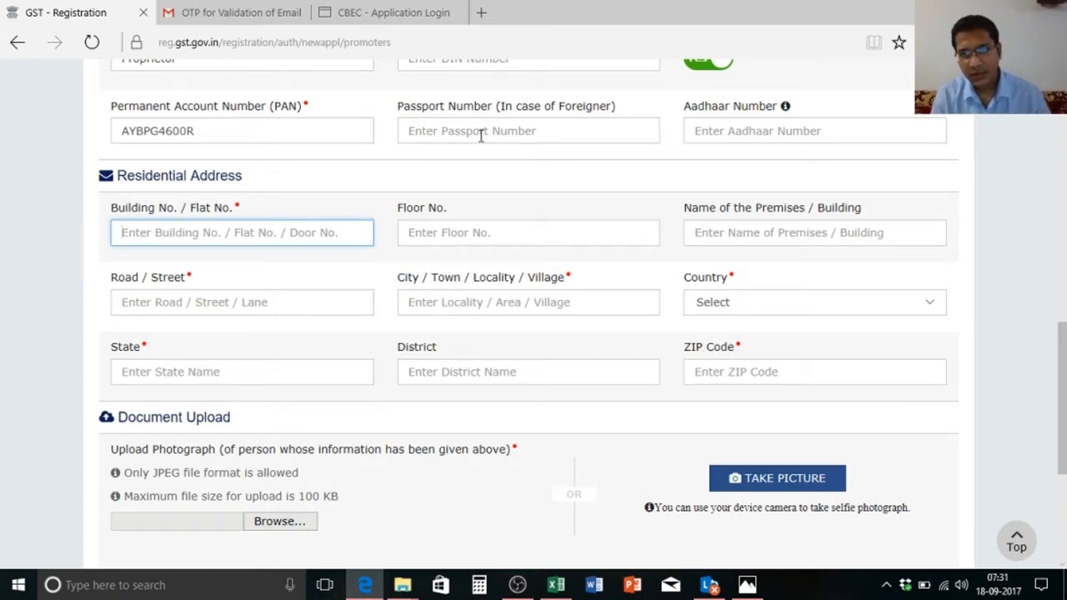
pyautogui.click(799, 133)
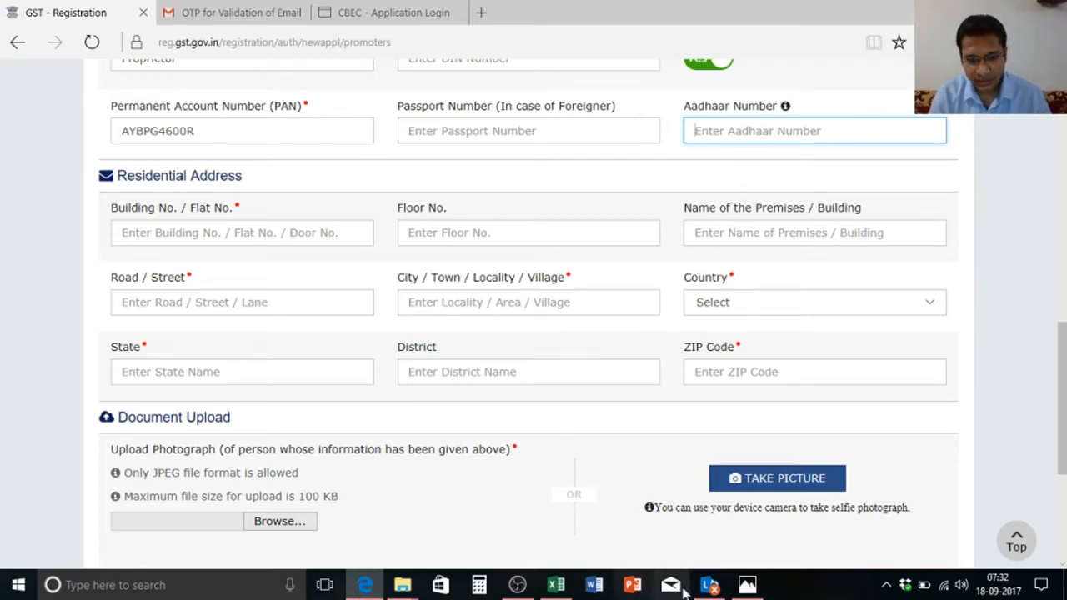
# Step: Open the Aadhar Card Front image from the GST Registration folder and rotate it upright
pyautogui.moveTo(402, 585)
pyautogui.click(505, 538)
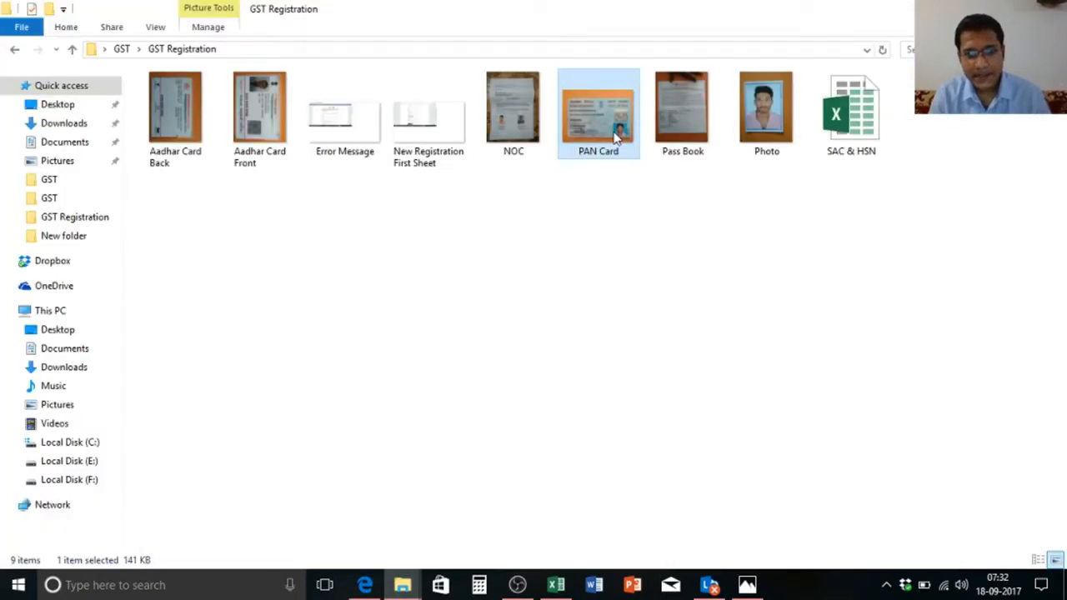
pyautogui.hotkey('alt', 'Tab')
pyautogui.hotkey('alt', 'Tab')
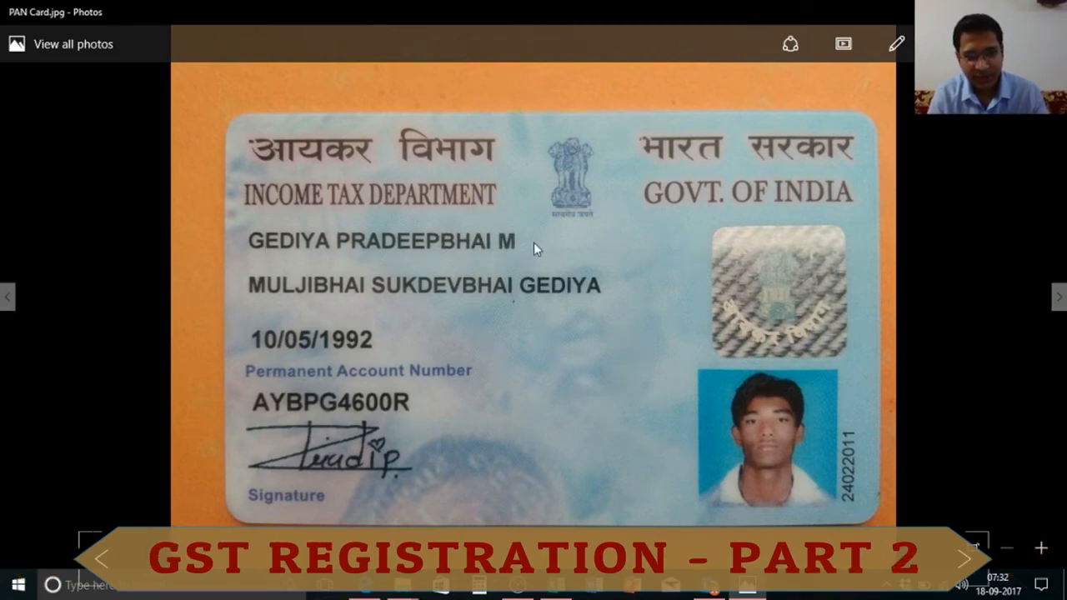
pyautogui.hotkey('alt', 'Tab')
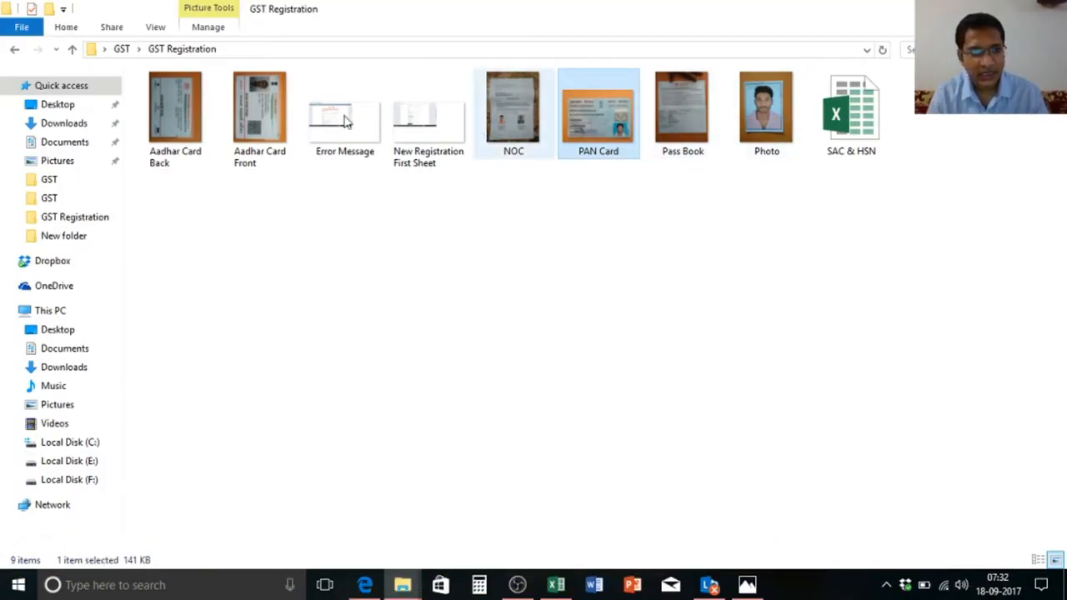
pyautogui.click(265, 106)
pyautogui.doubleClick(265, 107)
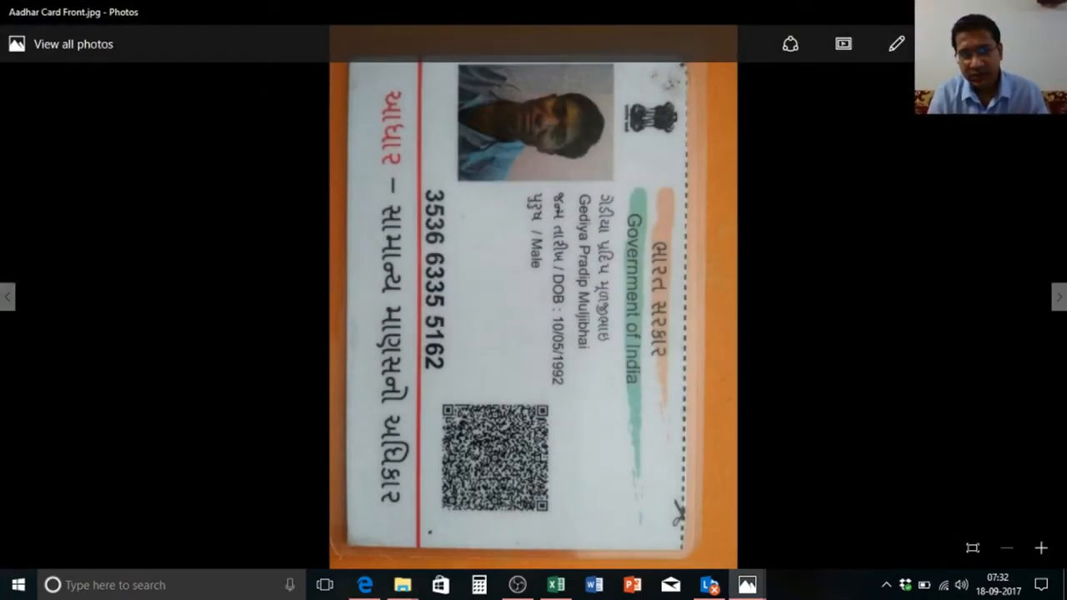
pyautogui.hotkey('ctrl', 'r')
pyautogui.hotkey('ctrl', 'r')
pyautogui.hotkey('ctrl', 'r')
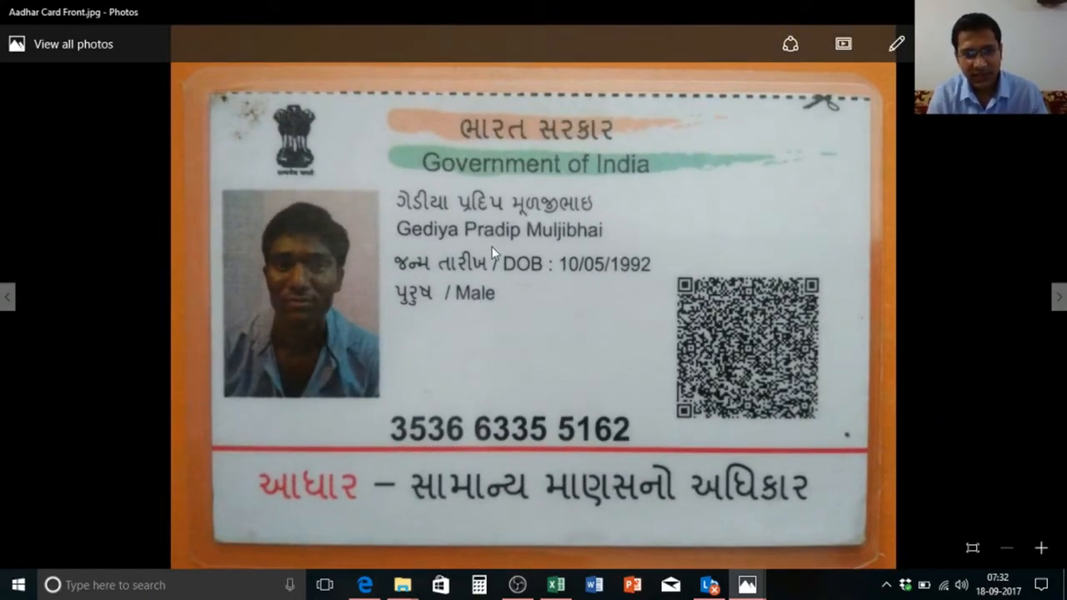
# Step: View the PAN card, then the Aadhaar front image in Photos, and switch back to the form
pyautogui.hotkey('alt', 'Tab')
pyautogui.hotkey('alt', 'Tab')
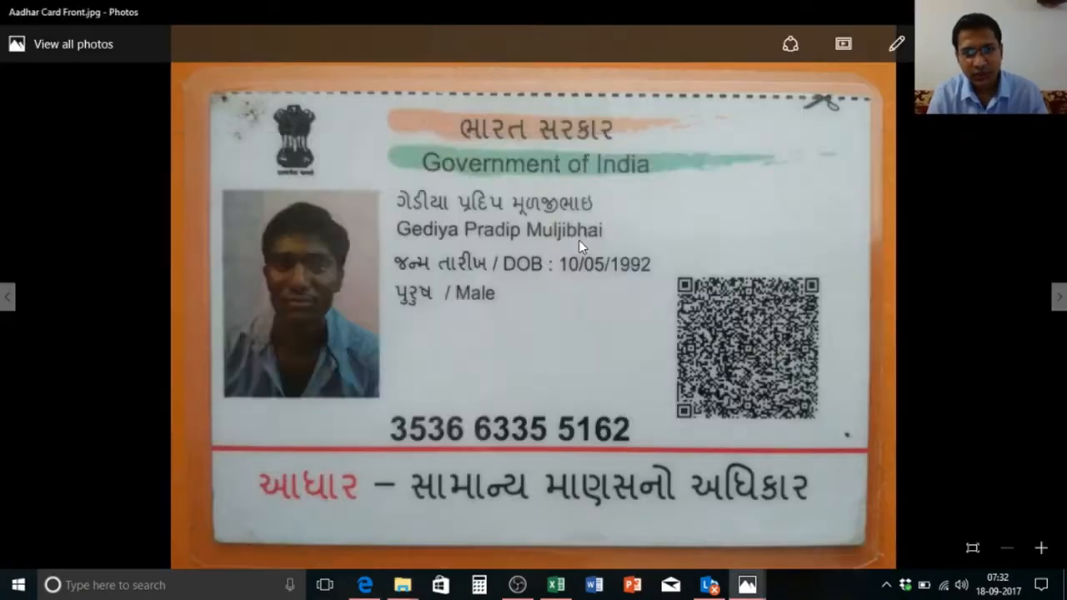
pyautogui.hotkey('alt', 'Tab')
pyautogui.press('Tab')
pyautogui.click(579, 239)
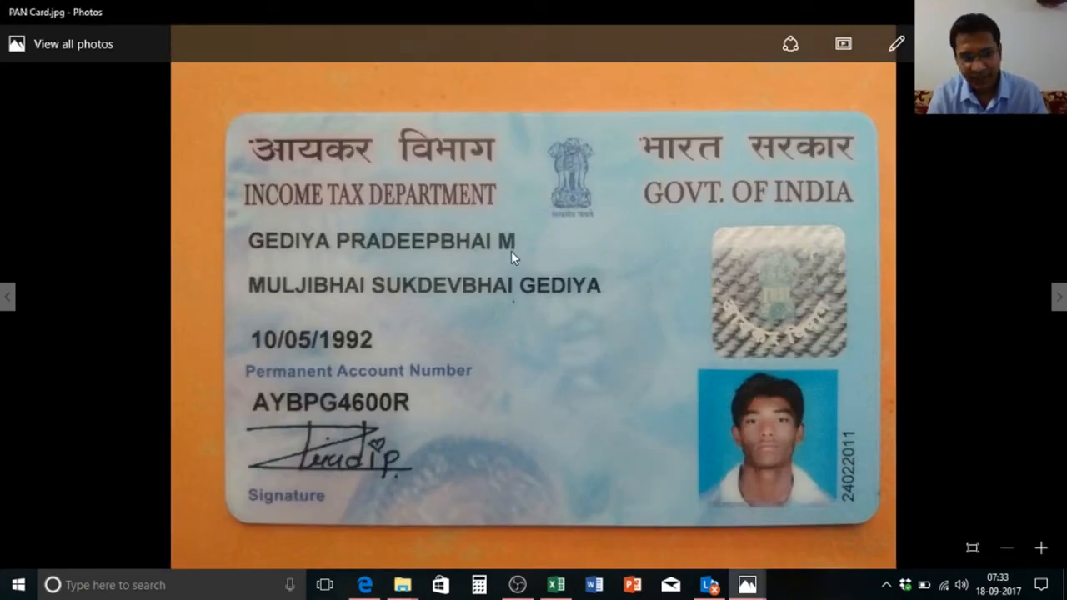
pyautogui.press('Right')
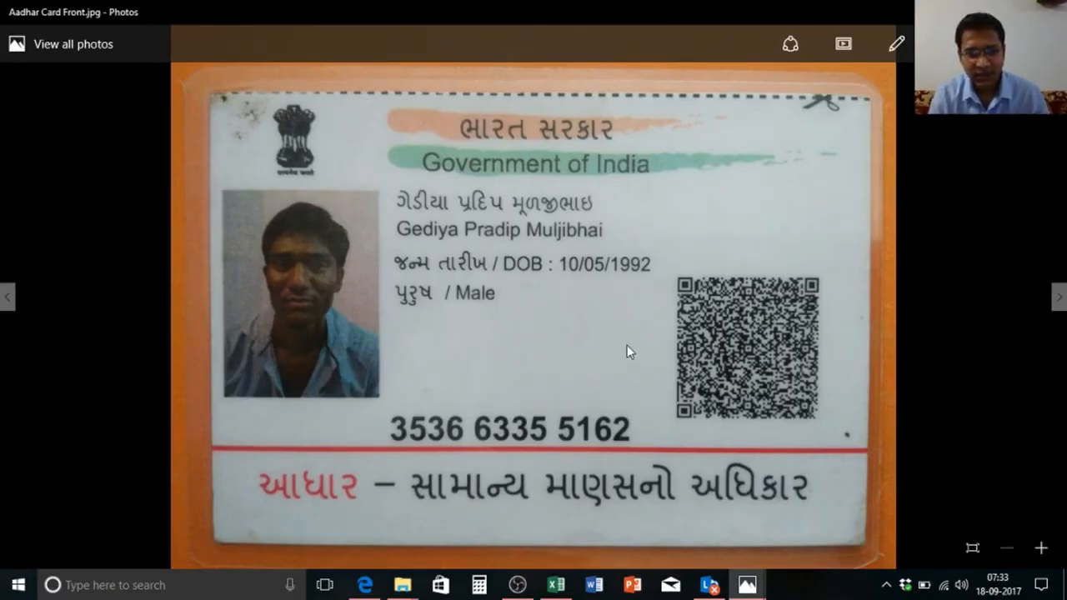
pyautogui.hotkey('alt', 'Tab')
pyautogui.hotkey('alt', 'Tab')
pyautogui.hotkey('alt', 'Tab')
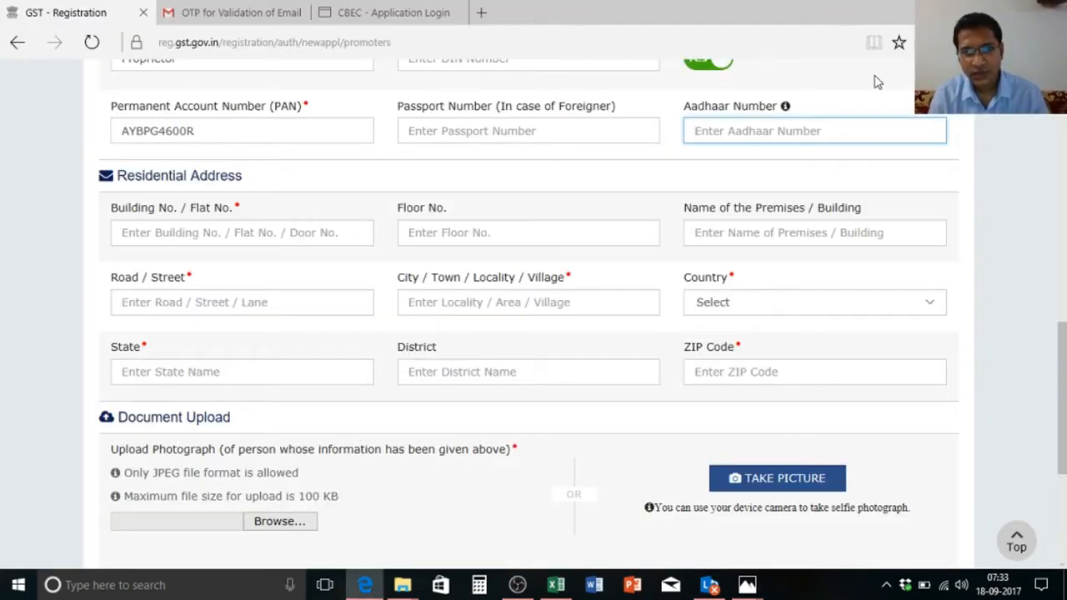
# Step: Copy the housing society name from the spreadsheet's address block and locate the village-and-taluka line
pyautogui.click(188, 239)
pyautogui.hotkey('alt', 'Tab')
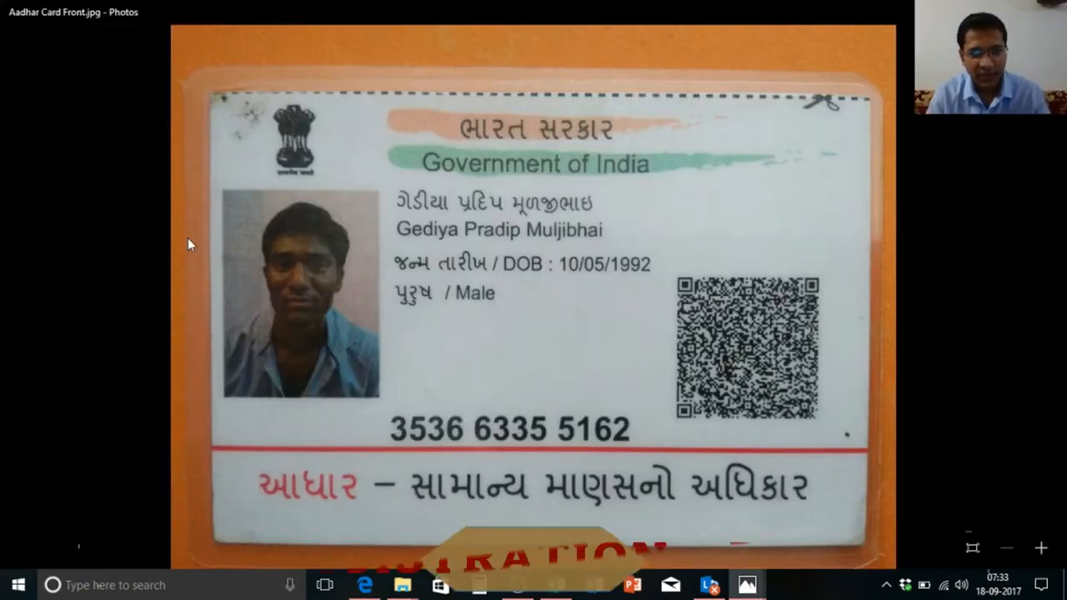
pyautogui.hotkey('alt', 'Tab')
pyautogui.hotkey('alt', 'Tab')
pyautogui.hotkey('alt', 'Tab')
pyautogui.hotkey('alt', 'Tab')
pyautogui.hotkey('alt', 'Tab')
pyautogui.hotkey('alt', 'Tab')
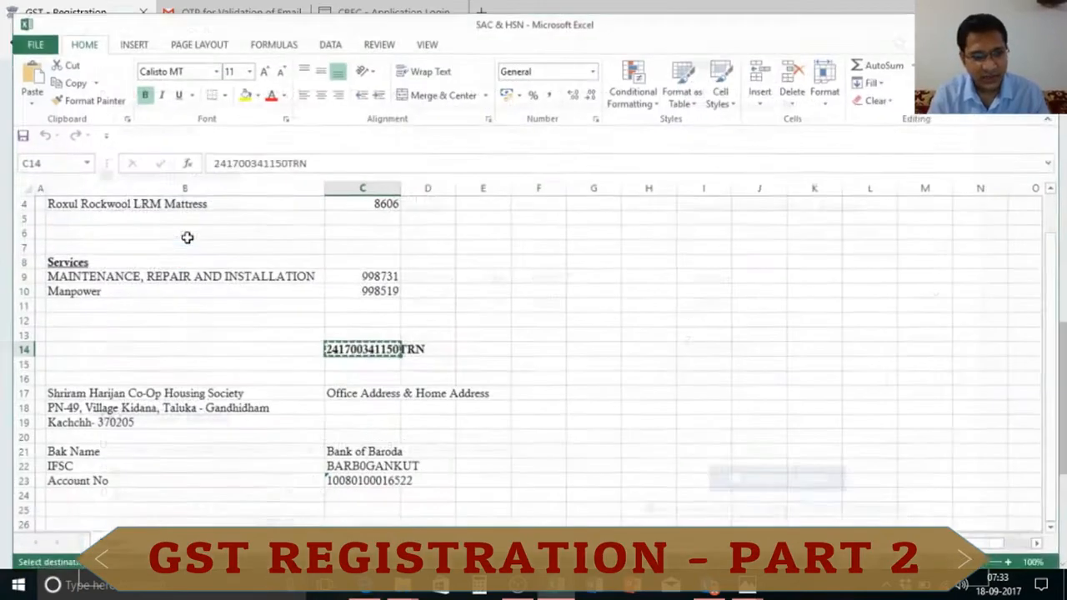
pyautogui.press('Down')
pyautogui.press('Down')
pyautogui.press('Down')
pyautogui.press('Down')
pyautogui.press('Left')
pyautogui.press('Left')
pyautogui.press('Up')
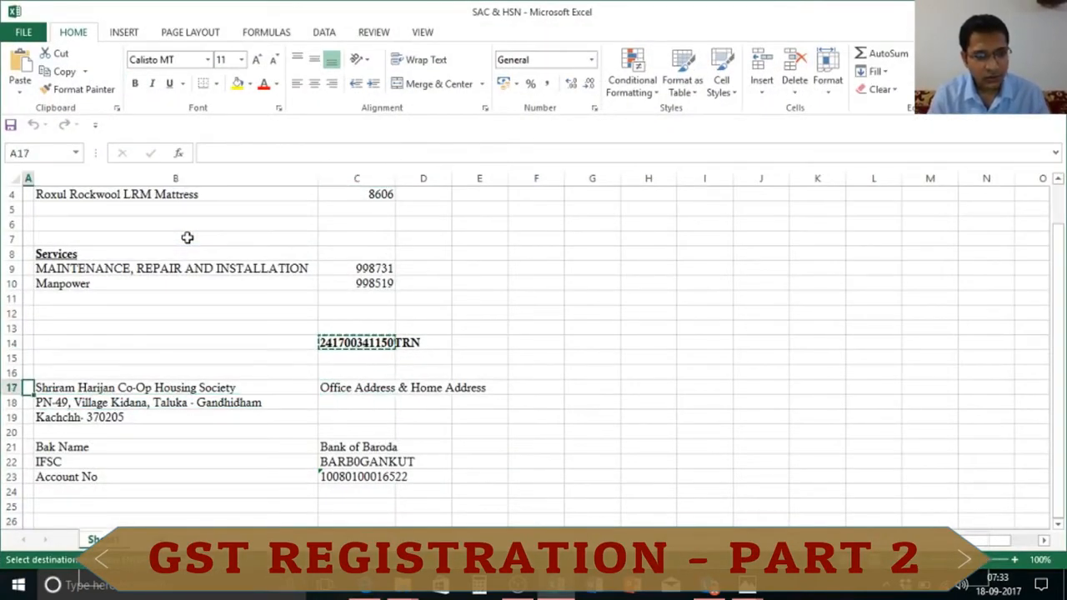
pyautogui.press('Right')
pyautogui.hotkey('ctrl', 'c')
pyautogui.hotkey('alt', 'Tab')
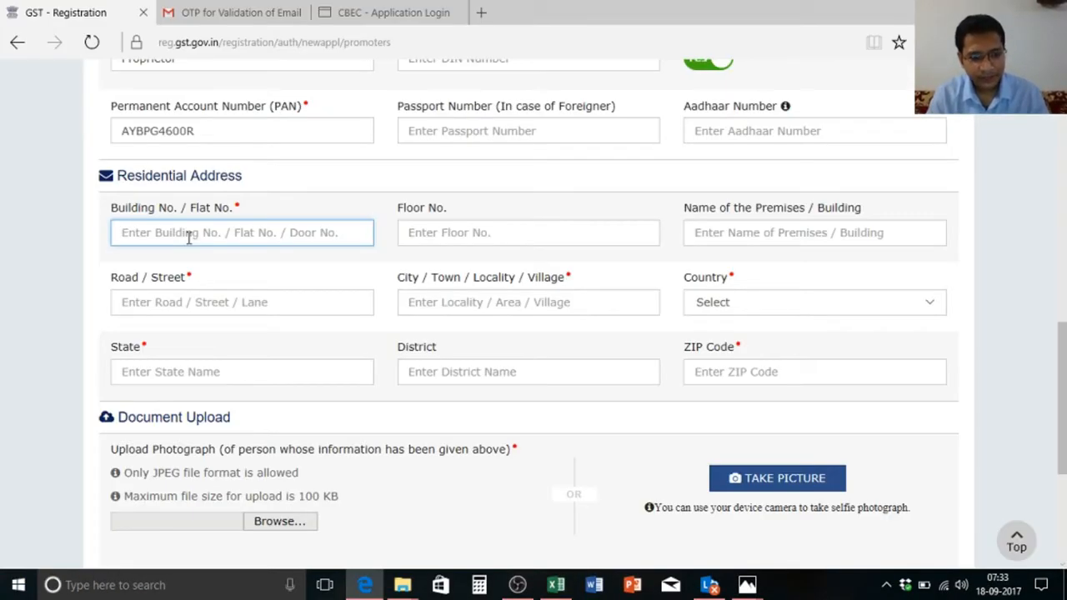
pyautogui.hotkey('alt', 'Tab')
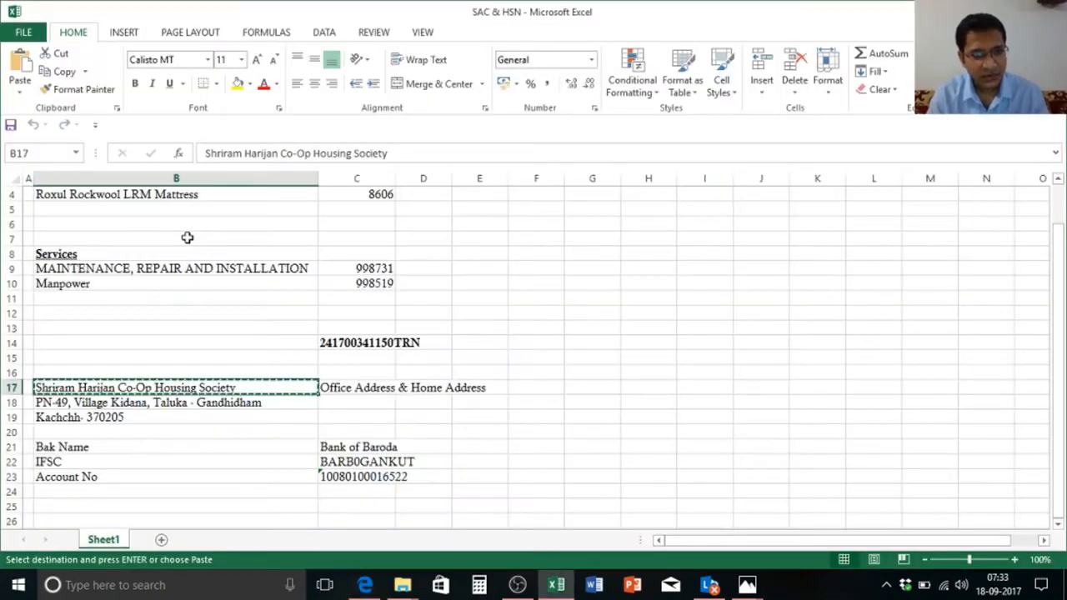
pyautogui.press('Down')
pyautogui.press('Down')
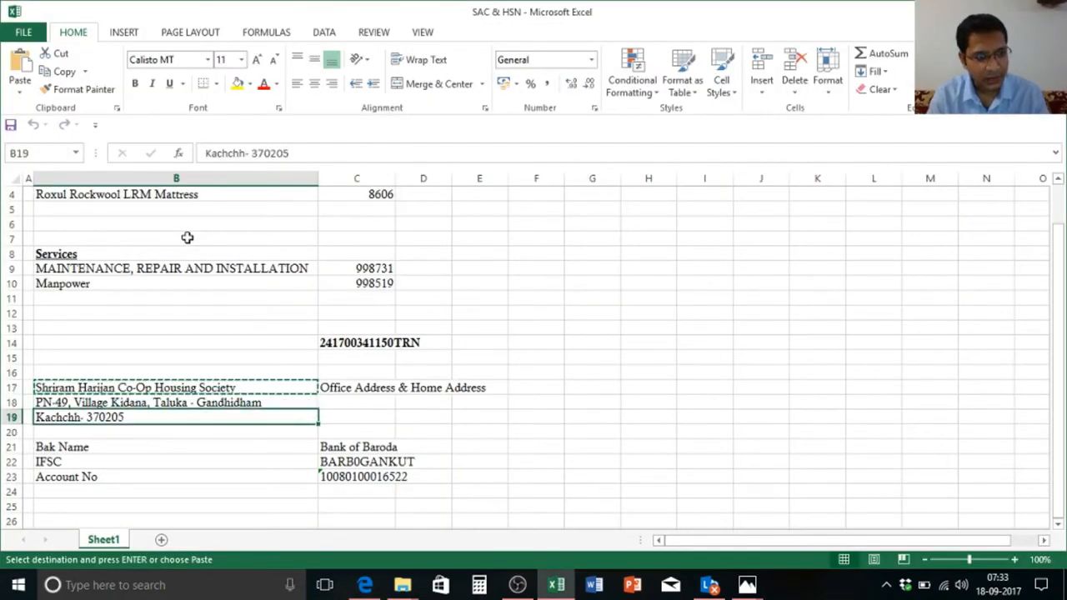
pyautogui.press('Up')
pyautogui.hotkey('alt', 'Tab')
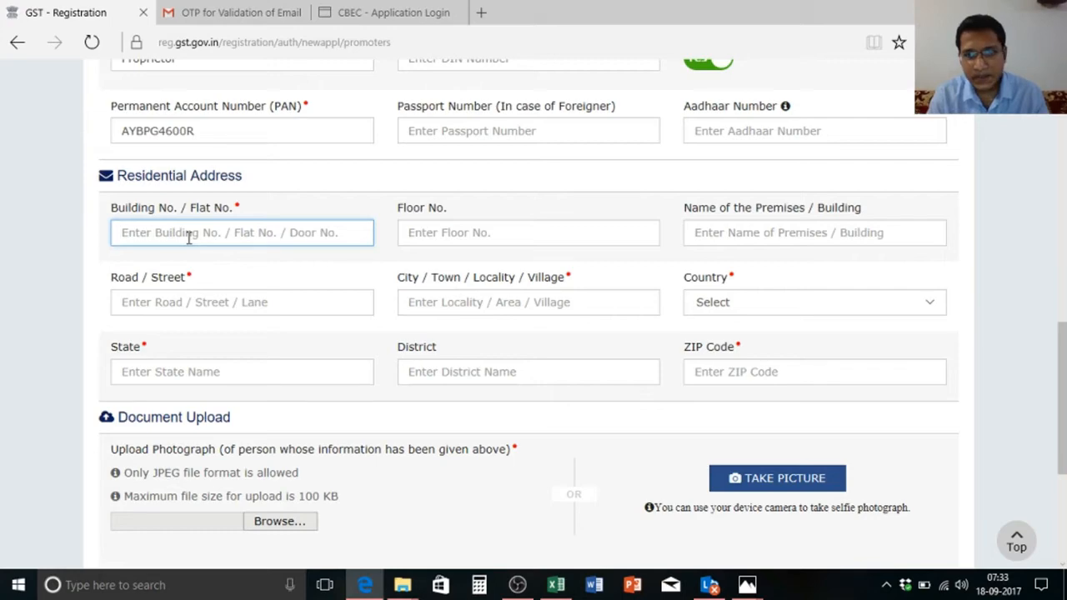
# Step: Enter the plot number in Building No. / Flat No. and advance to Premises / Building
pyautogui.hotkey('alt', 'Tab')
pyautogui.hotkey('ctrl', 'c')
pyautogui.hotkey('alt', 'Tab')
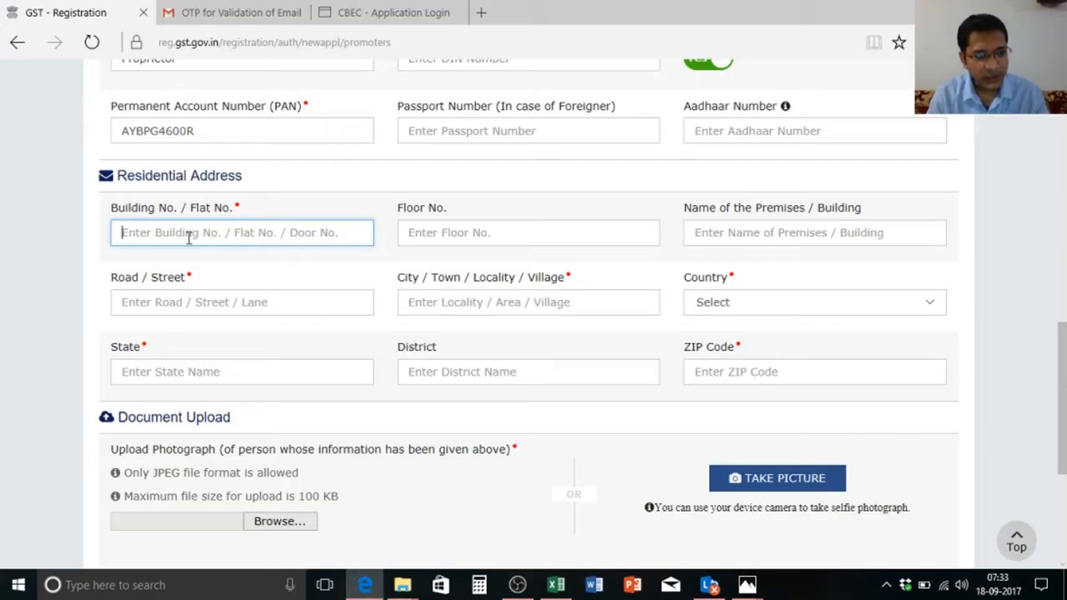
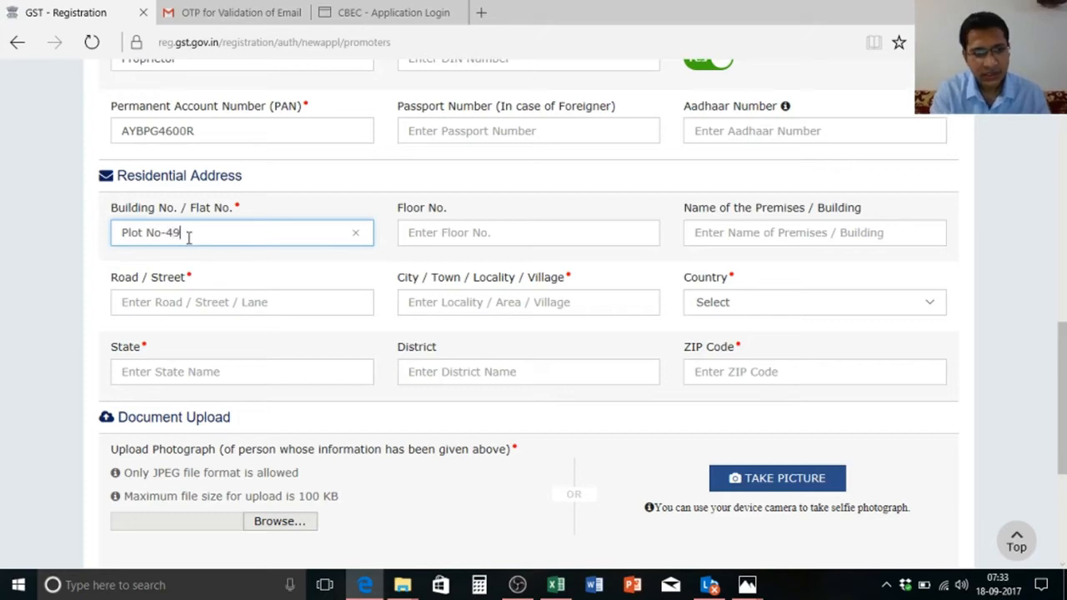
pyautogui.press('Tab')
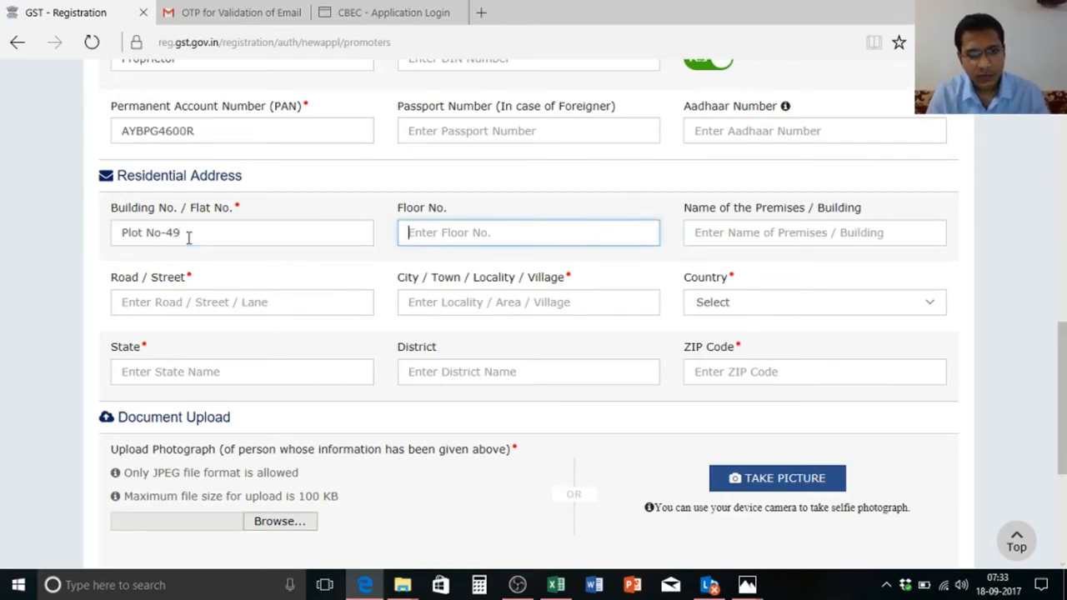
pyautogui.press('Tab')
pyautogui.hotkey('alt', 'Tab')
pyautogui.press('Up')
# Step: Paste the housing society name from Excel into Premises / Building
pyautogui.hotkey('ctrl', 'c')
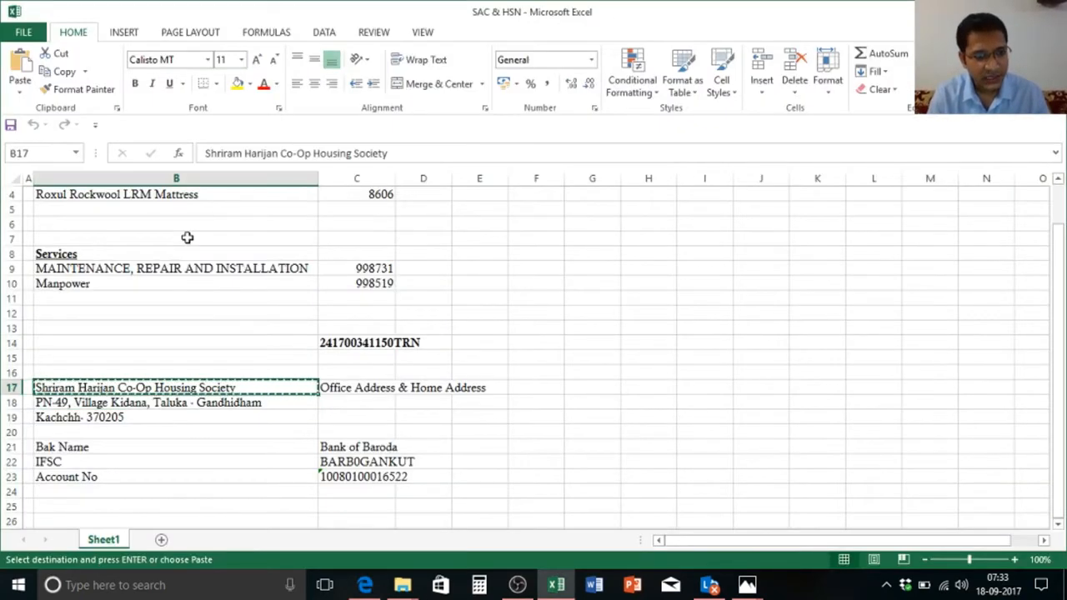
pyautogui.hotkey('alt', 'Tab')
pyautogui.hotkey('ctrl', 'v')
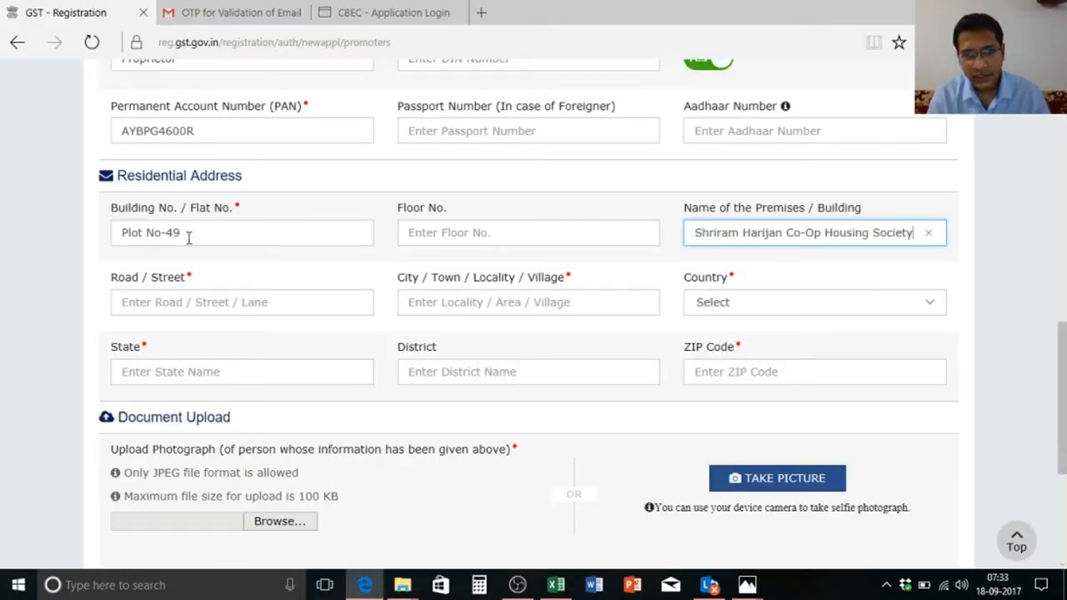
pyautogui.press('Tab')
# Step: Copy the village-and-taluka address line from Excel and paste it into Road / Street
pyautogui.hotkey('alt', 'Tab')
pyautogui.press('Down')
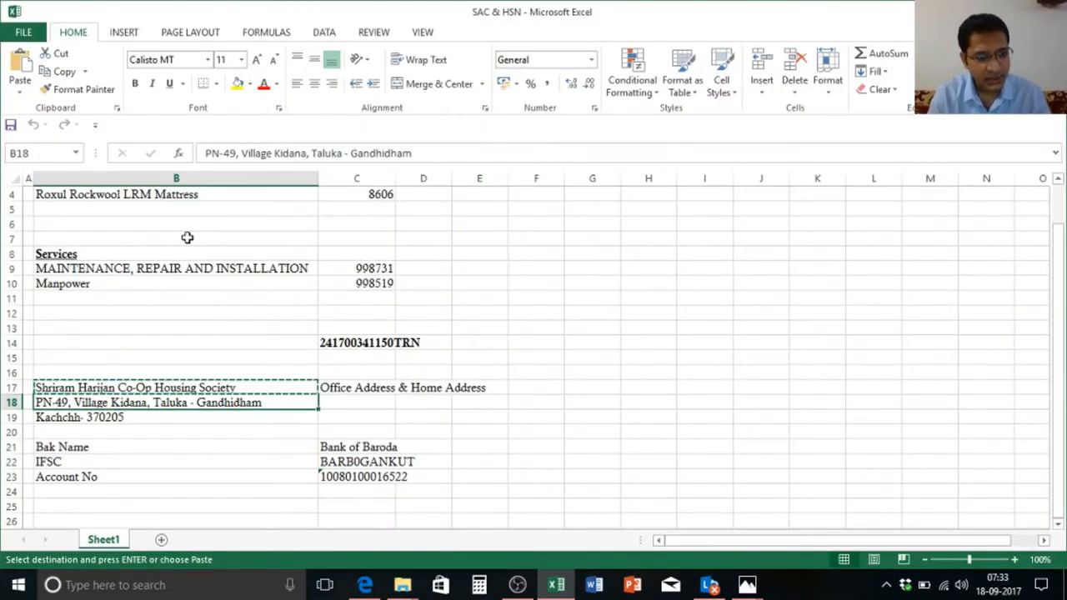
pyautogui.press('F2')
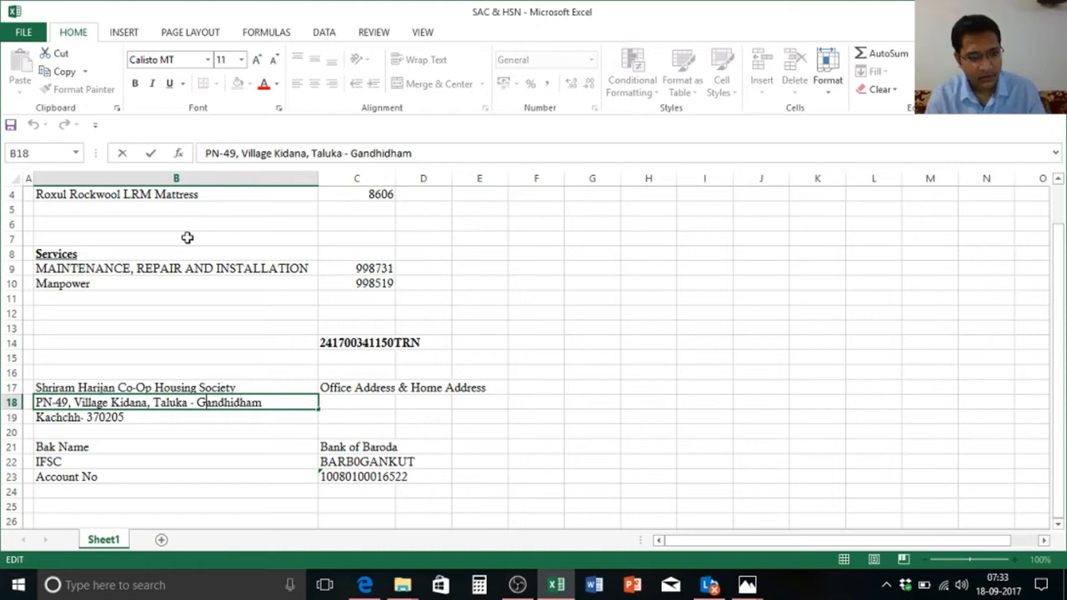
pyautogui.hotkey('shift', 'End')
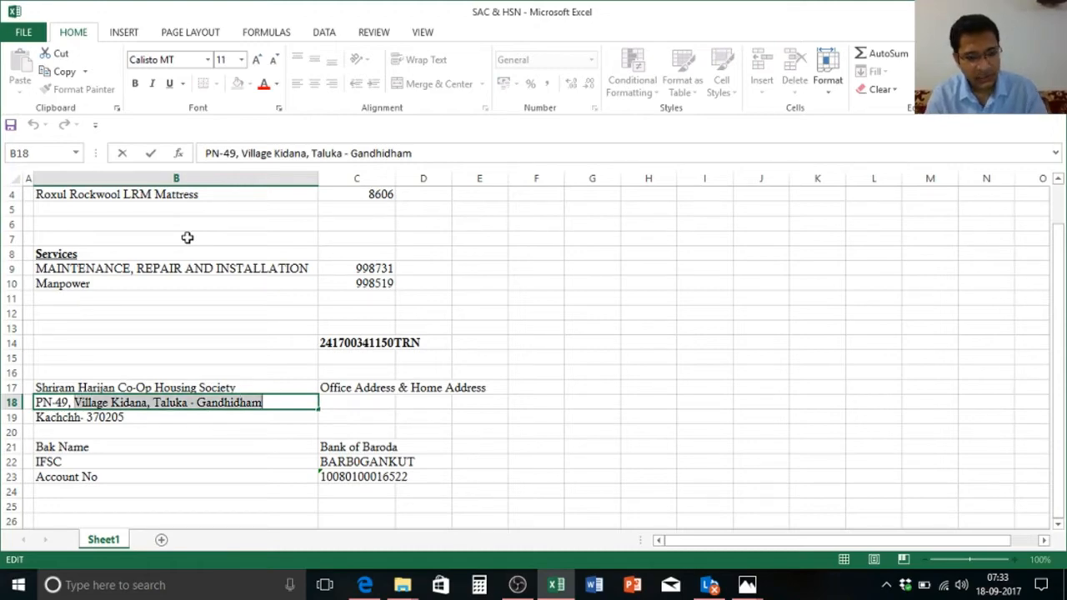
pyautogui.hotkey('ctrl', 'c')
pyautogui.hotkey('alt', 'Tab')
pyautogui.hotkey('ctrl', 'v')
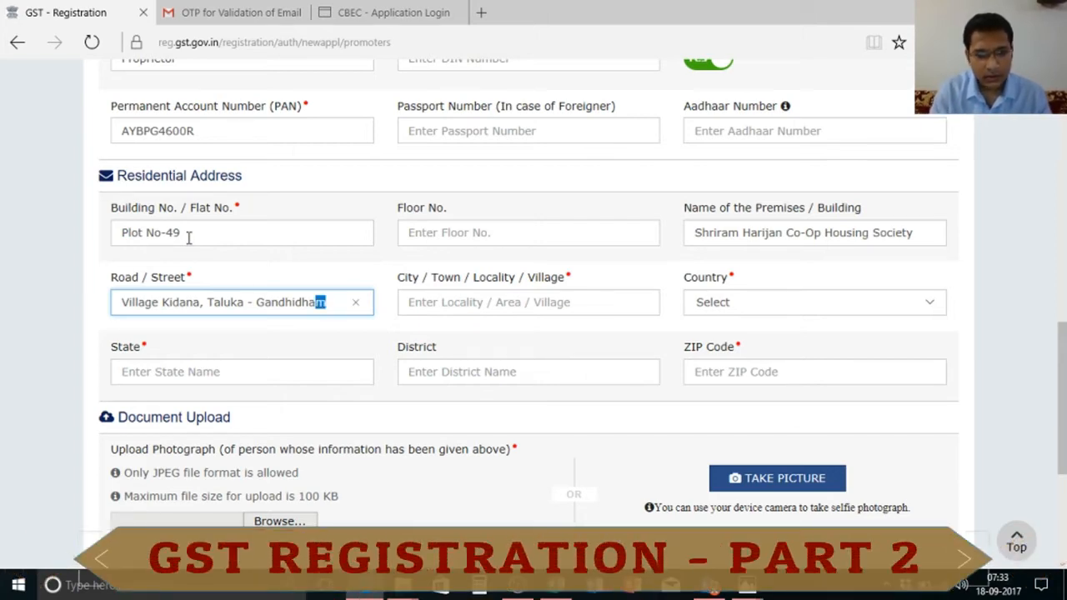
# Step: Move the taluka part of the street text into City / Town / Locality
pyautogui.hotkey('ctrl', 'shift', 'Left')
pyautogui.hotkey('ctrl', 'shift', 'Left')
pyautogui.hotkey('ctrl', 'shift', 'Left')
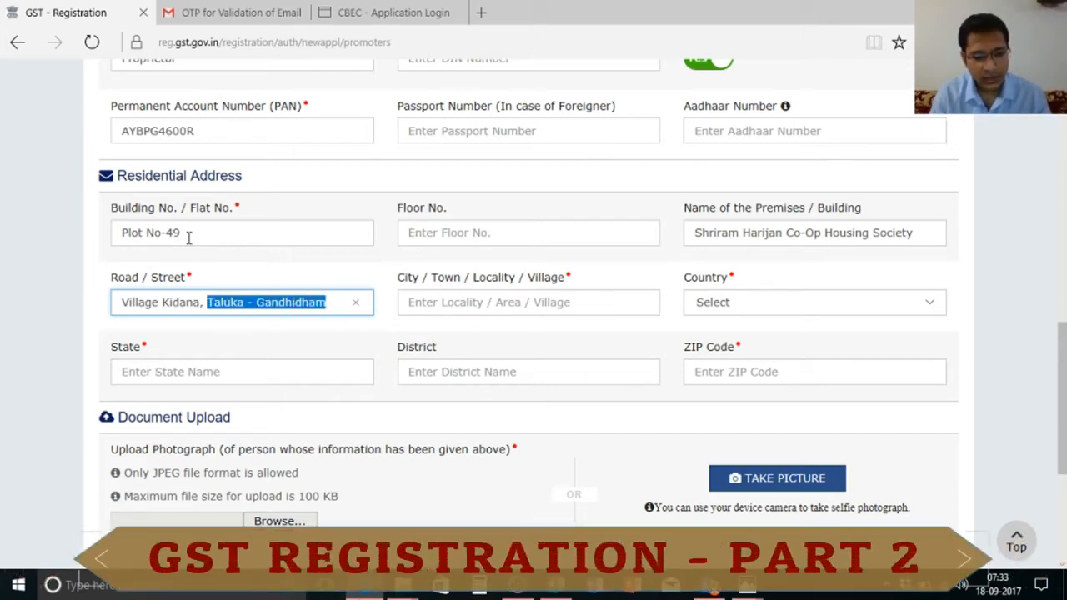
pyautogui.press('BackSpace')
pyautogui.press('BackSpace')
pyautogui.press('BackSpace')
pyautogui.press('Tab')
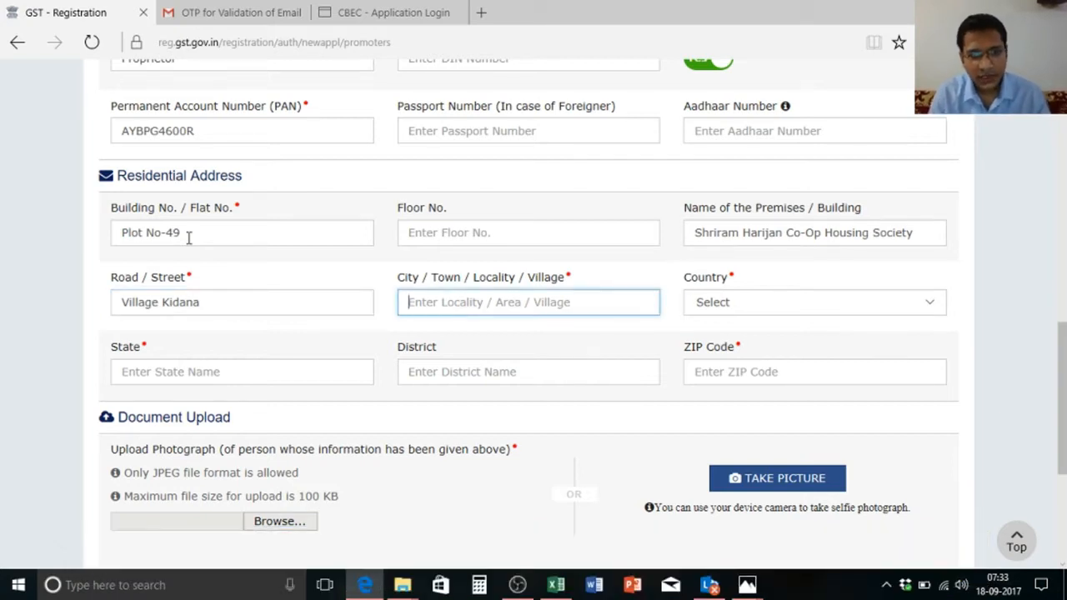
pyautogui.hotkey('ctrl', 'v')
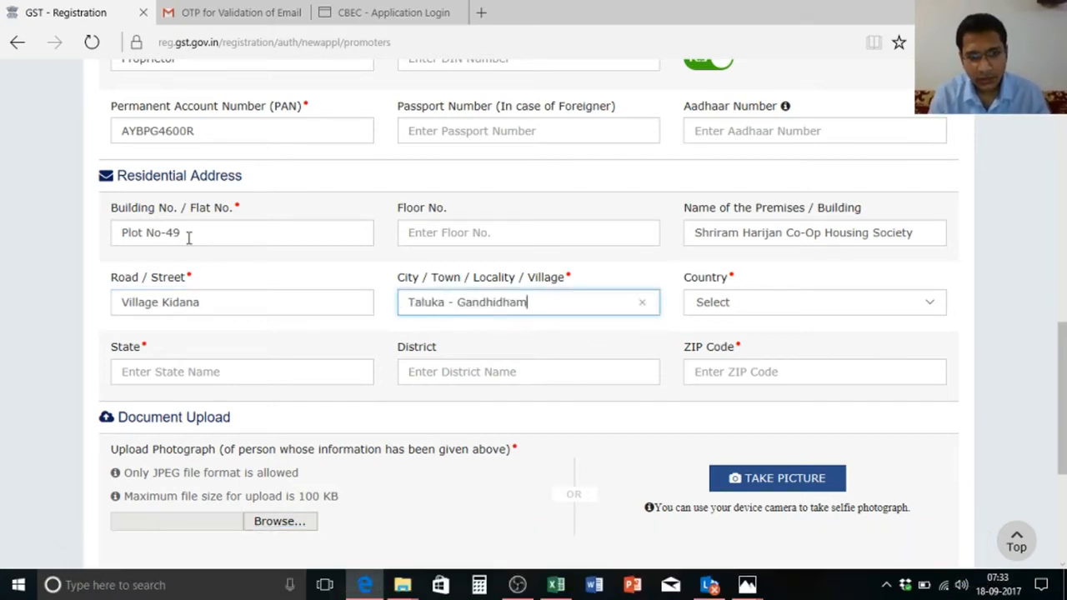
# Step: Select India as the residential address country
pyautogui.press('Tab')
pyautogui.press('Down')
pyautogui.press('Down')
pyautogui.press('Down')
pyautogui.press('Down')
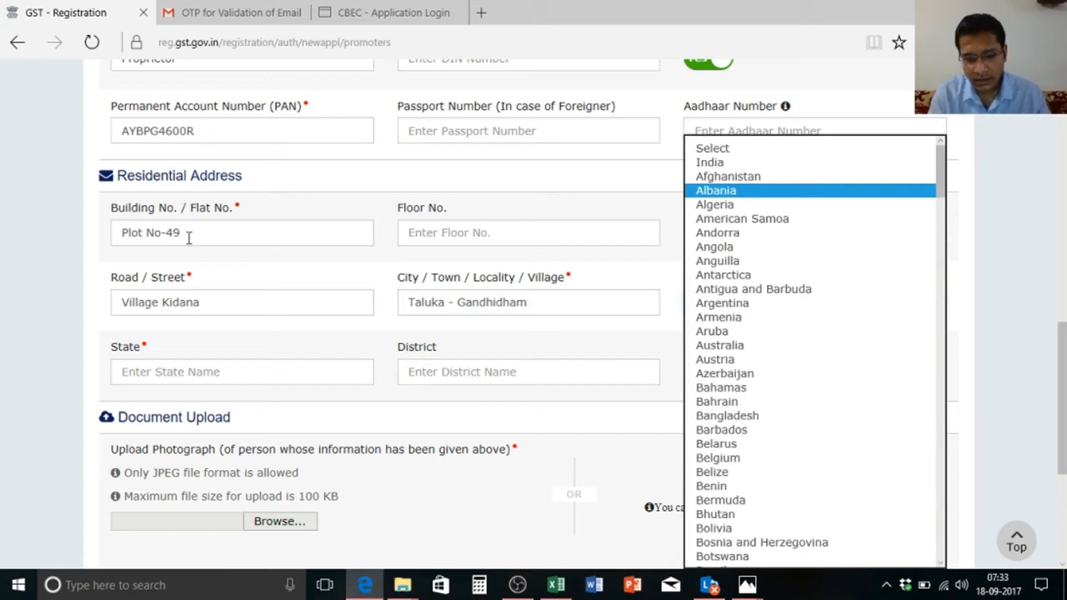
pyautogui.press('i')
pyautogui.press('i')
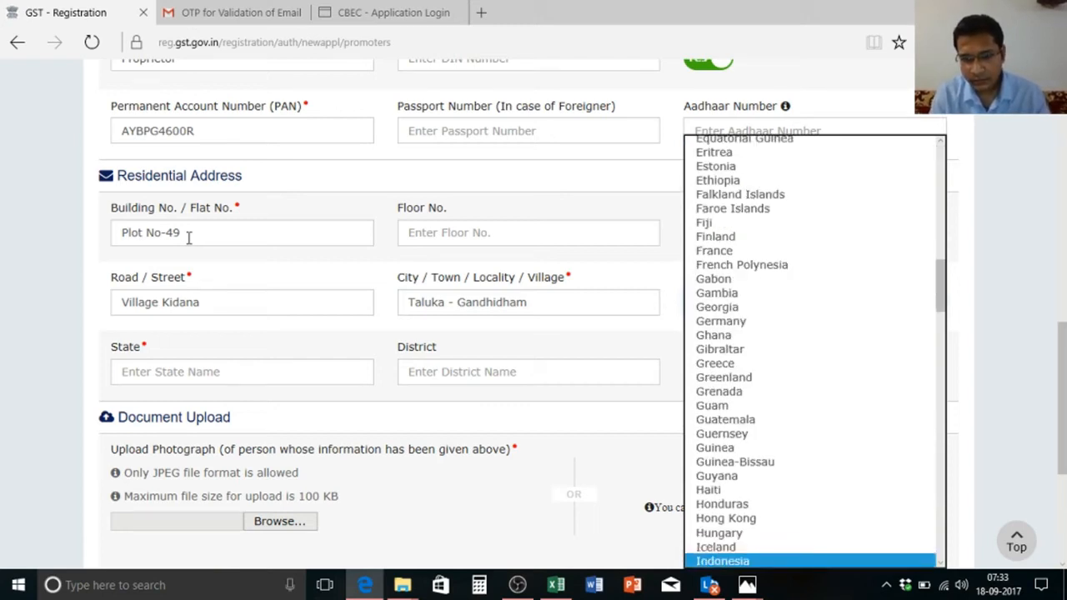
pyautogui.press('i')
pyautogui.press('i')
pyautogui.press('i')
pyautogui.press('i')
pyautogui.press('i')
pyautogui.press('i')
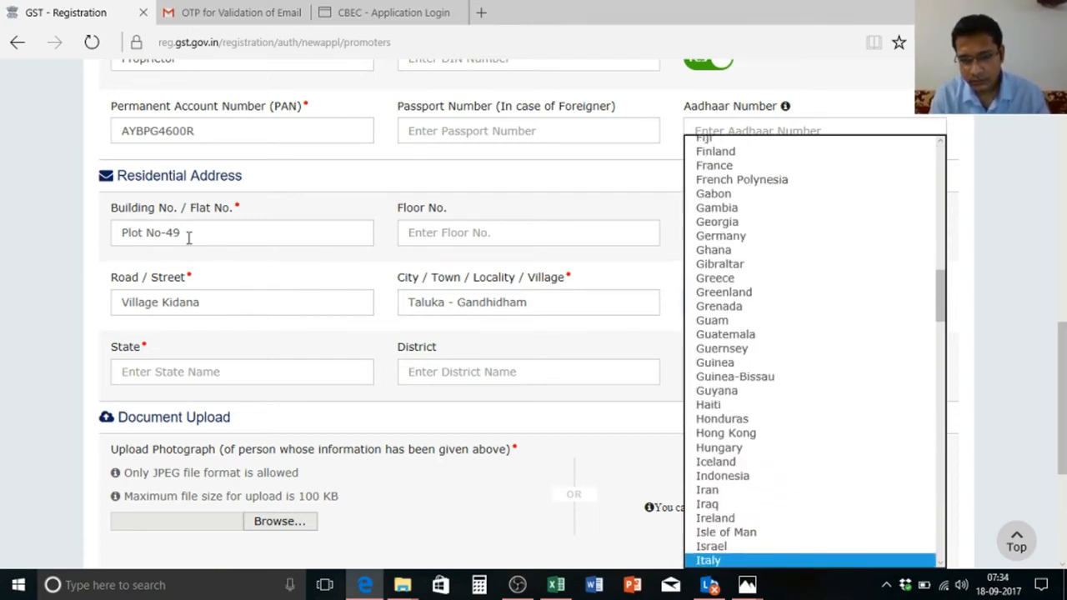
pyautogui.press('Down')
pyautogui.press('Down')
pyautogui.press('Down')
pyautogui.press('Up')
pyautogui.press('Up')
pyautogui.press('Up')
pyautogui.press('Up')
pyautogui.press('Up')
pyautogui.press('Up')
pyautogui.press('Up')
pyautogui.press('Up')
pyautogui.press('Up')
pyautogui.press('Up')
pyautogui.press('Up')
pyautogui.press('Up')
pyautogui.press('Up')
pyautogui.press('Up')
pyautogui.press('Up')
pyautogui.press('Up')
pyautogui.press('Up')
pyautogui.press('Up')
pyautogui.press('Up')
pyautogui.press('Up')
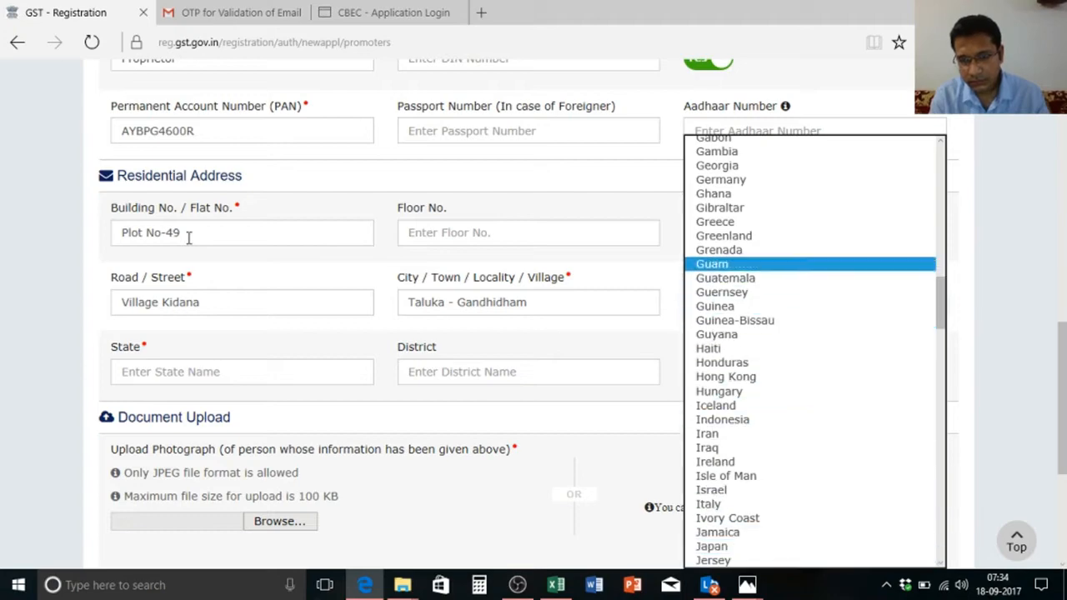
pyautogui.press('Up')
pyautogui.press('Up')
pyautogui.press('Up')
pyautogui.press('Up')
pyautogui.press('Up')
pyautogui.press('Up')
pyautogui.press('Up')
pyautogui.press('Up')
pyautogui.press('Up')
pyautogui.press('Up')
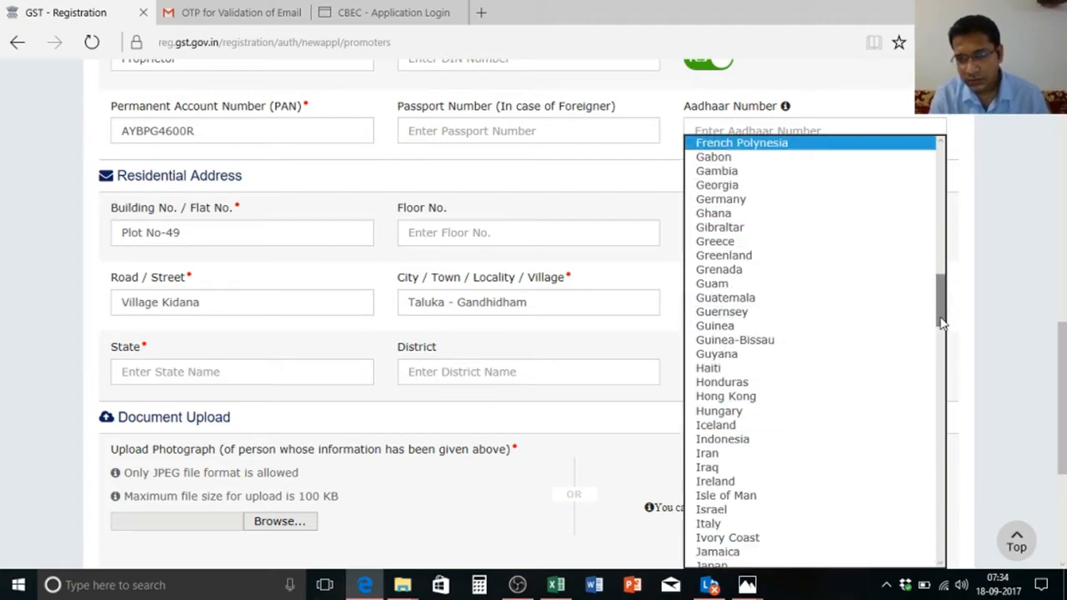
pyautogui.moveTo(938, 300); pyautogui.dragTo(939, 175)
pyautogui.click(912, 163)
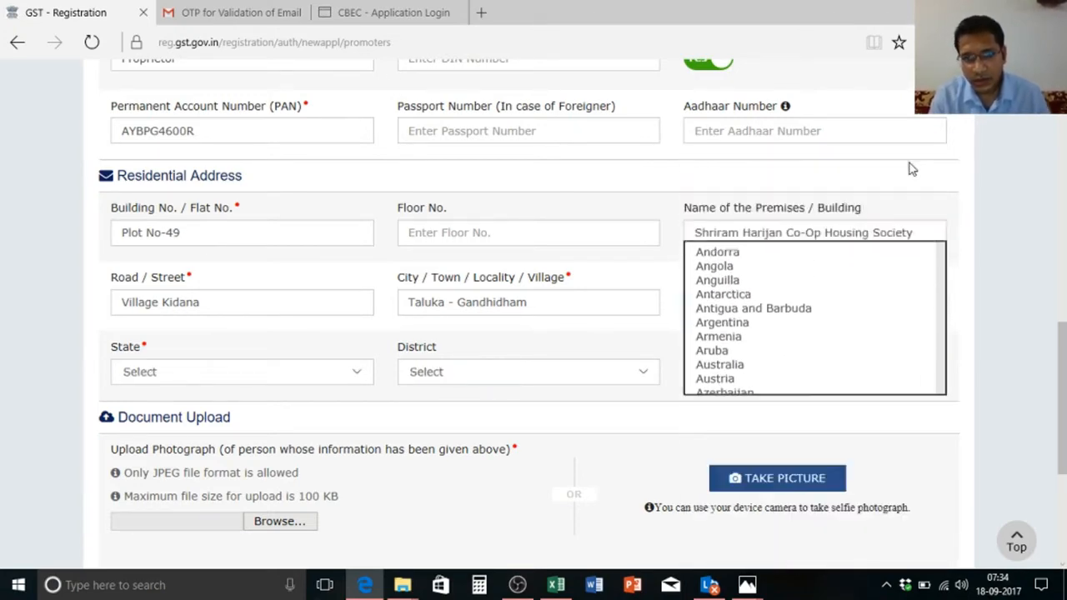
# Step: Choose state Gujarat and district Kachchh, and enter the PIN code
pyautogui.hotkey('alt', 'Down')
pyautogui.press('Down')
pyautogui.press('Down')
pyautogui.press('Down')
pyautogui.press('Down')
pyautogui.press('Down')
pyautogui.press('Down')
pyautogui.press('Down')
pyautogui.press('Down')
pyautogui.press('Down')
pyautogui.press('Down')
pyautogui.press('Down')
pyautogui.press('Down')
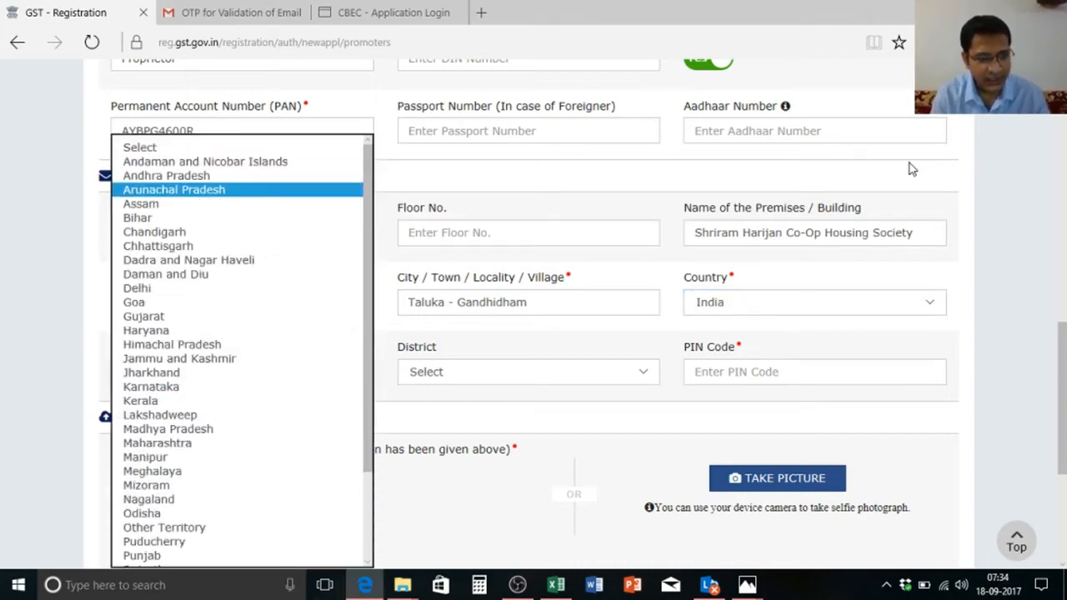
pyautogui.press('Return')
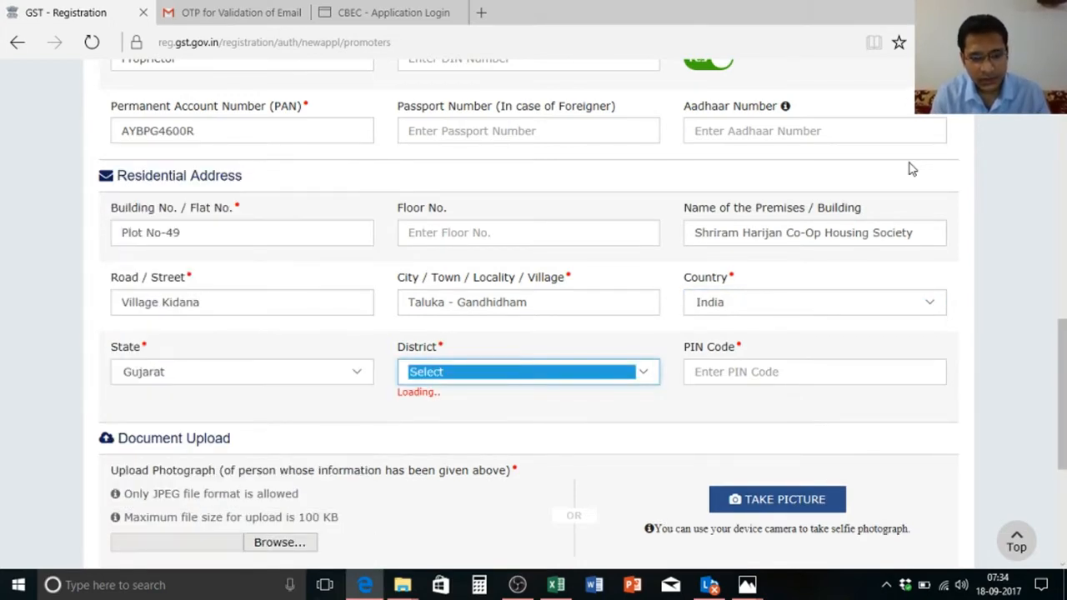
pyautogui.hotkey('alt', 'Down')
pyautogui.press('Down')
pyautogui.press('Down')
pyautogui.press('Down')
pyautogui.press('Down')
pyautogui.press('Down')
pyautogui.press('Down')
pyautogui.press('Down')
pyautogui.press('Down')
pyautogui.press('Down')
pyautogui.press('Down')
pyautogui.press('Down')
pyautogui.press('Down')
pyautogui.press('Down')
pyautogui.press('Down')
pyautogui.press('Down')
pyautogui.press('Down')
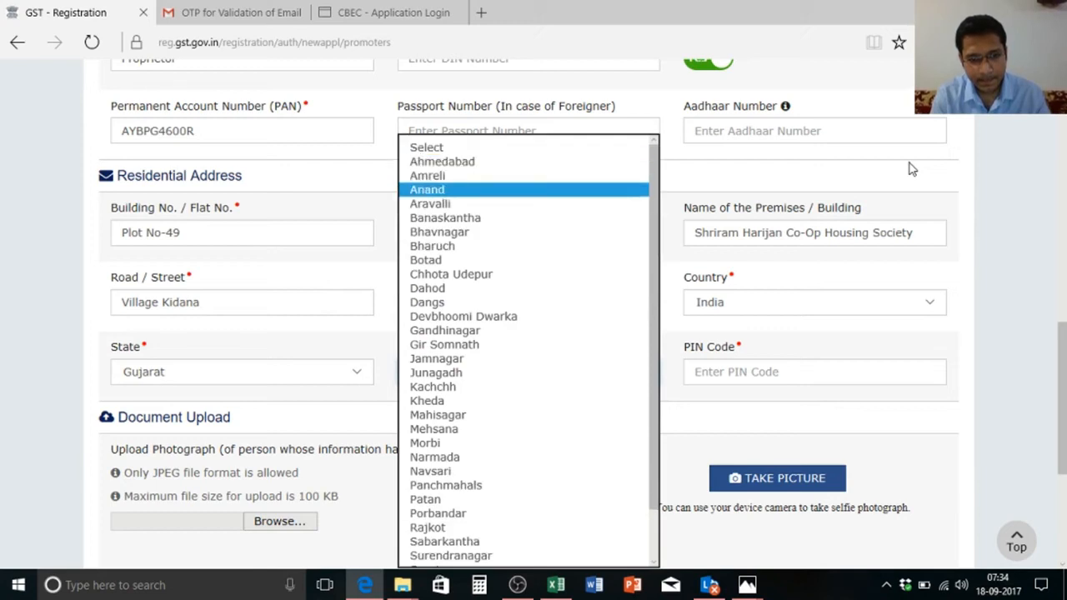
pyautogui.press('Down')
pyautogui.press('Return')
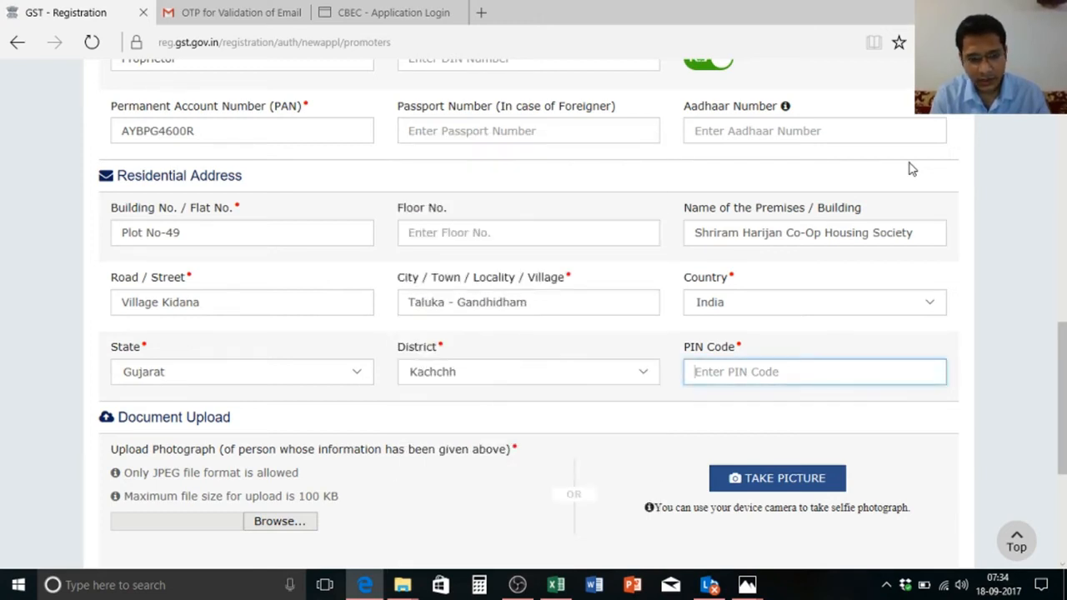
pyautogui.write('37020')
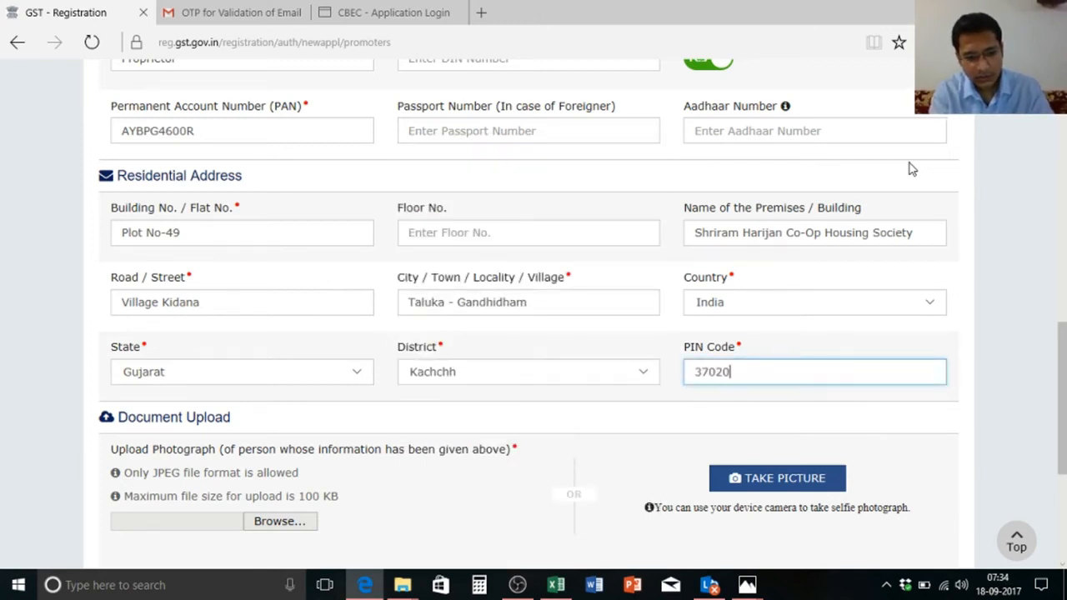
pyautogui.write('5')
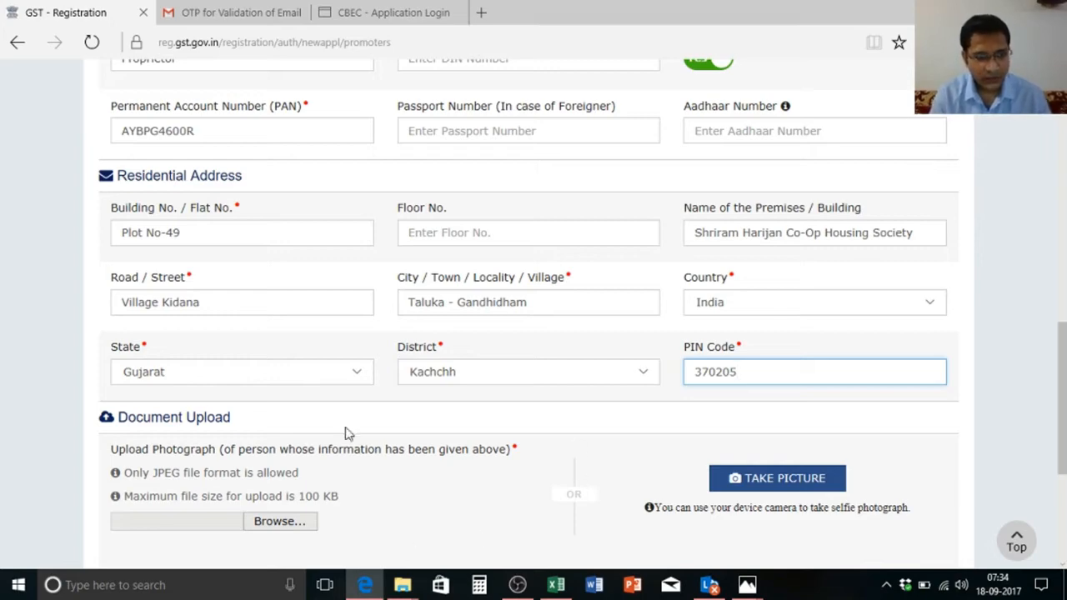
pyautogui.scroll(-2, 833, 275)
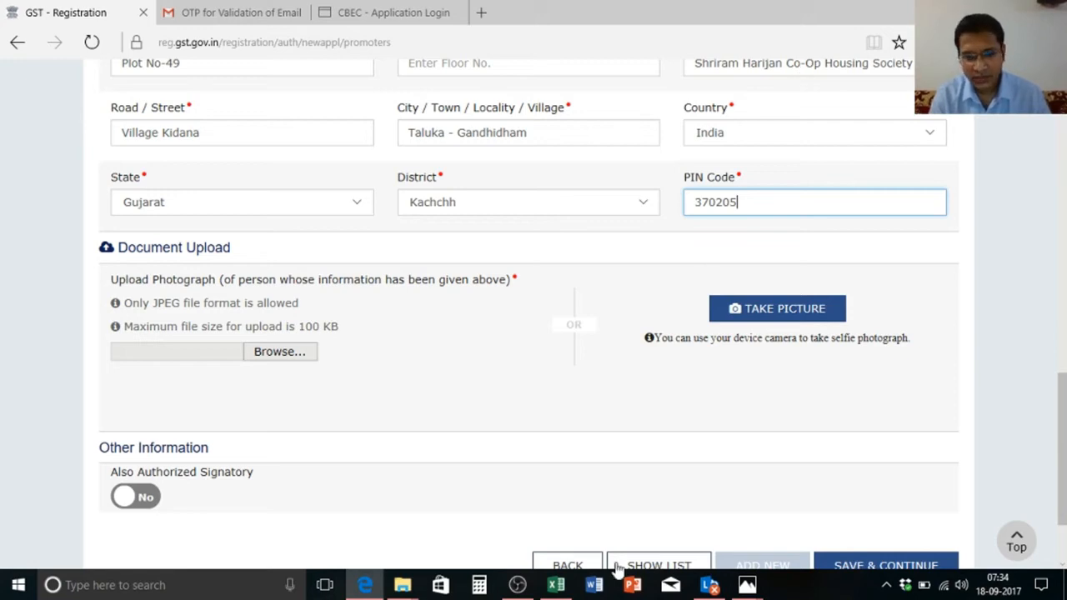
pyautogui.moveTo(401, 585)
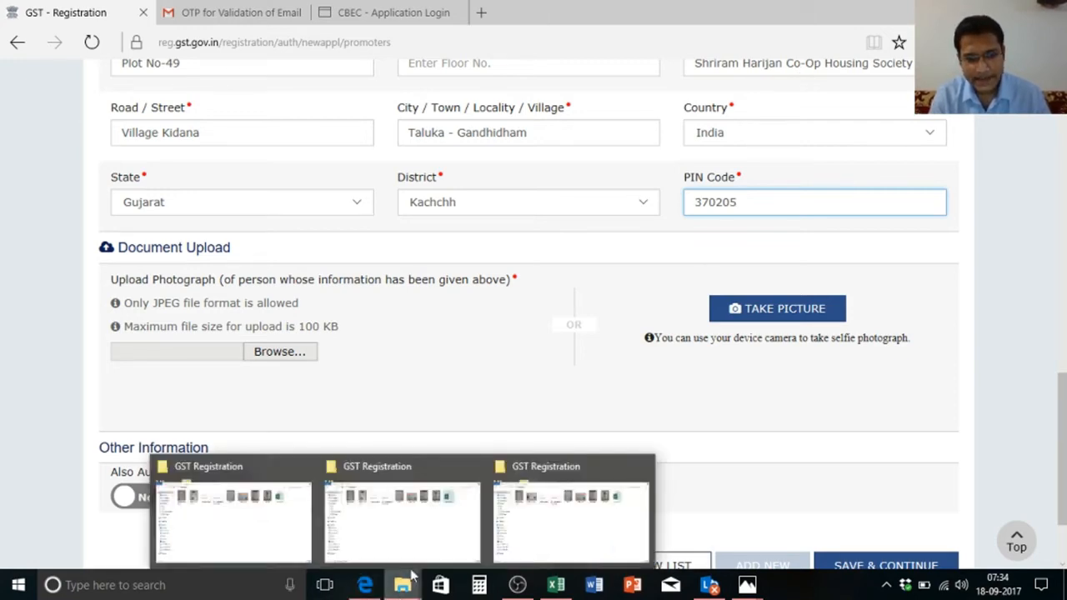
pyautogui.click(558, 564)
pyautogui.click(775, 140)
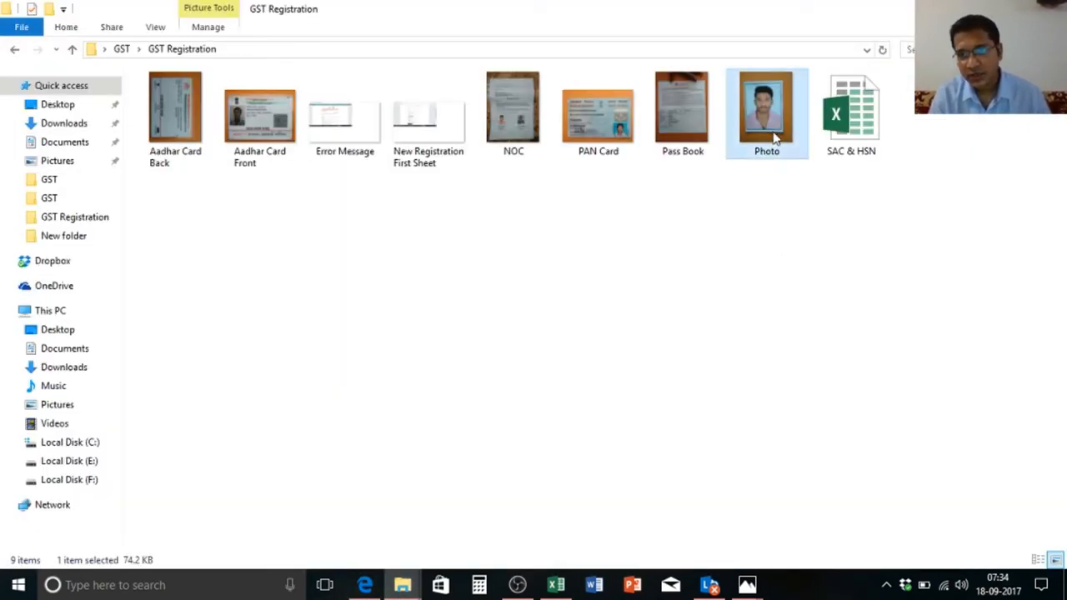
pyautogui.rightClick(773, 132)
pyautogui.click(824, 556)
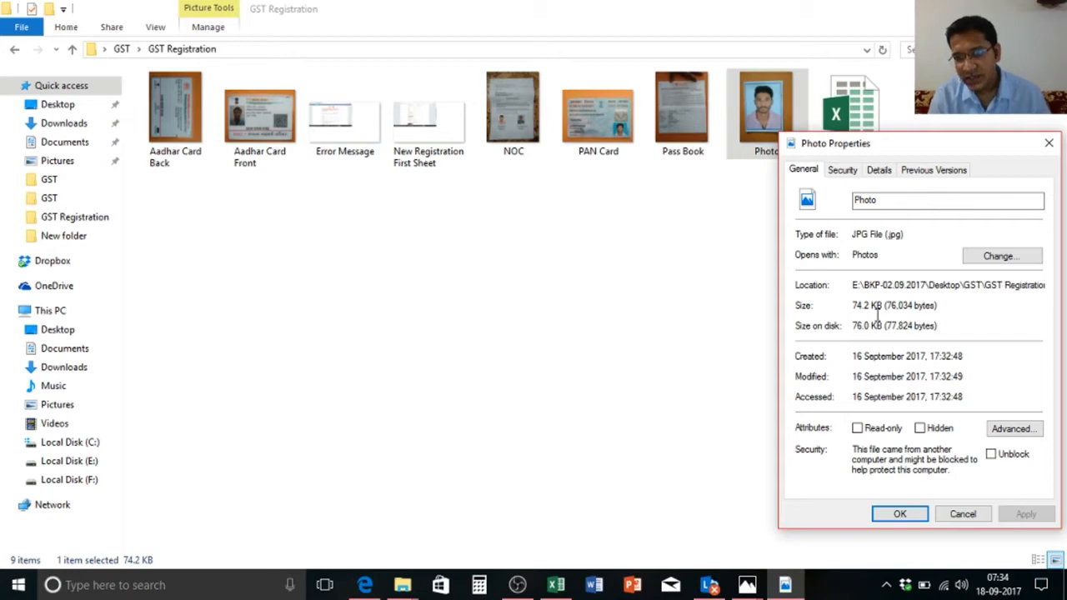
pyautogui.press('Escape')
pyautogui.hotkey('alt', 'Tab')
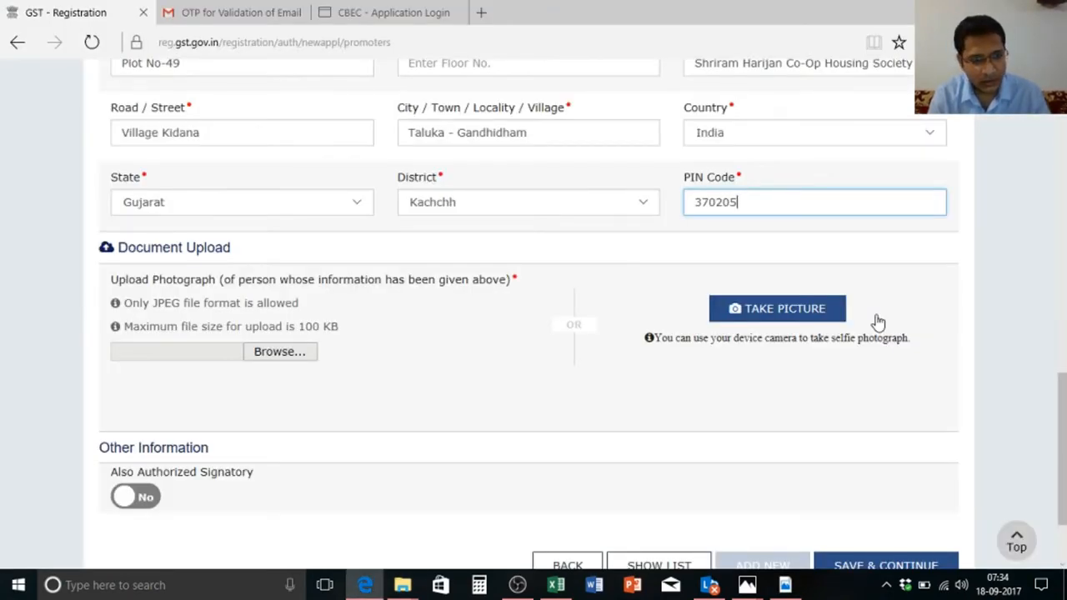
pyautogui.hotkey('alt', 'Tab')
pyautogui.hotkey('alt', 'Tab')
pyautogui.hotkey('alt', 'Tab')
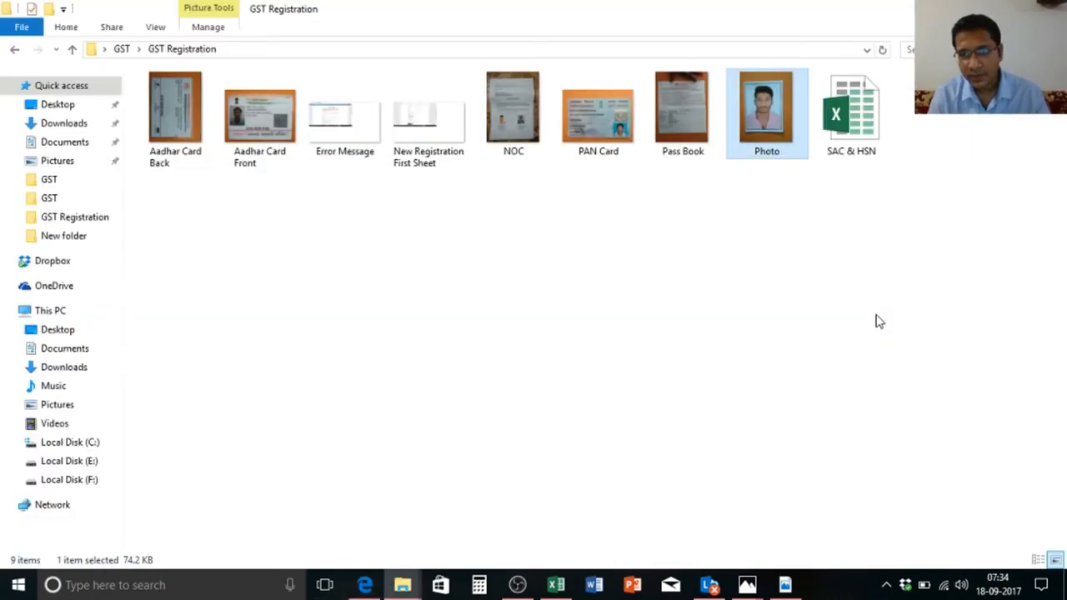
pyautogui.hotkey('alt', 'Tab')
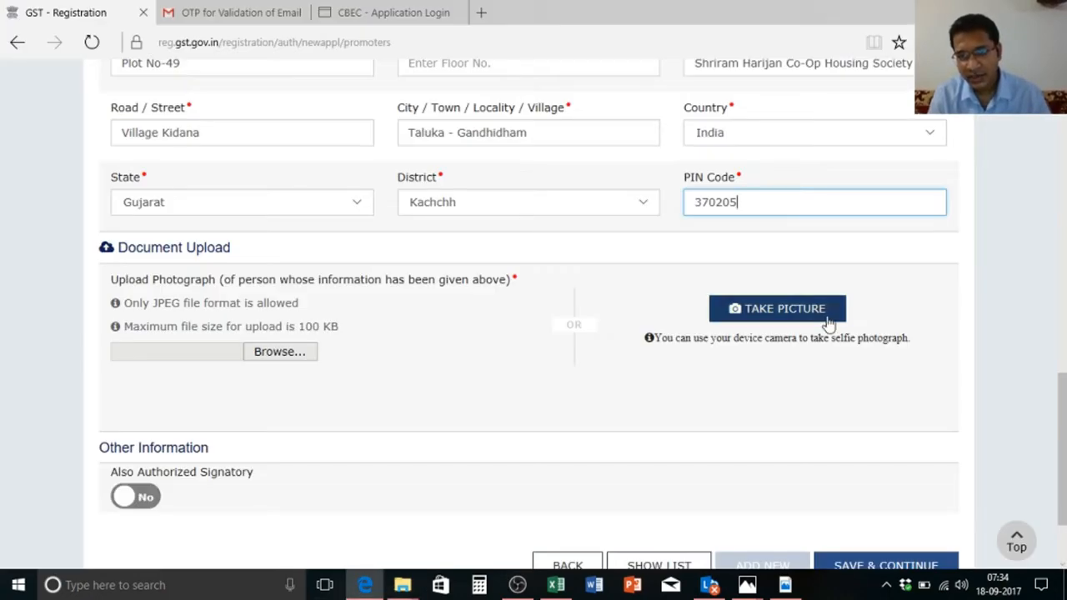
# Step: Upload the Photo image from GST > GST Registration as the proprietor's photograph
pyautogui.click(276, 358)
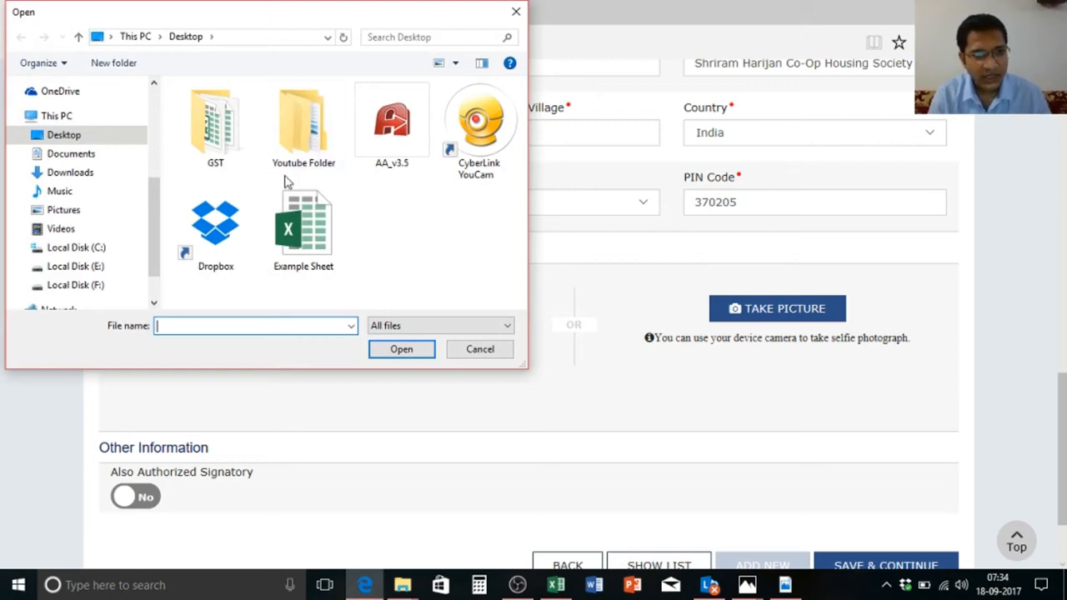
pyautogui.doubleClick(215, 132)
pyautogui.doubleClick(219, 115)
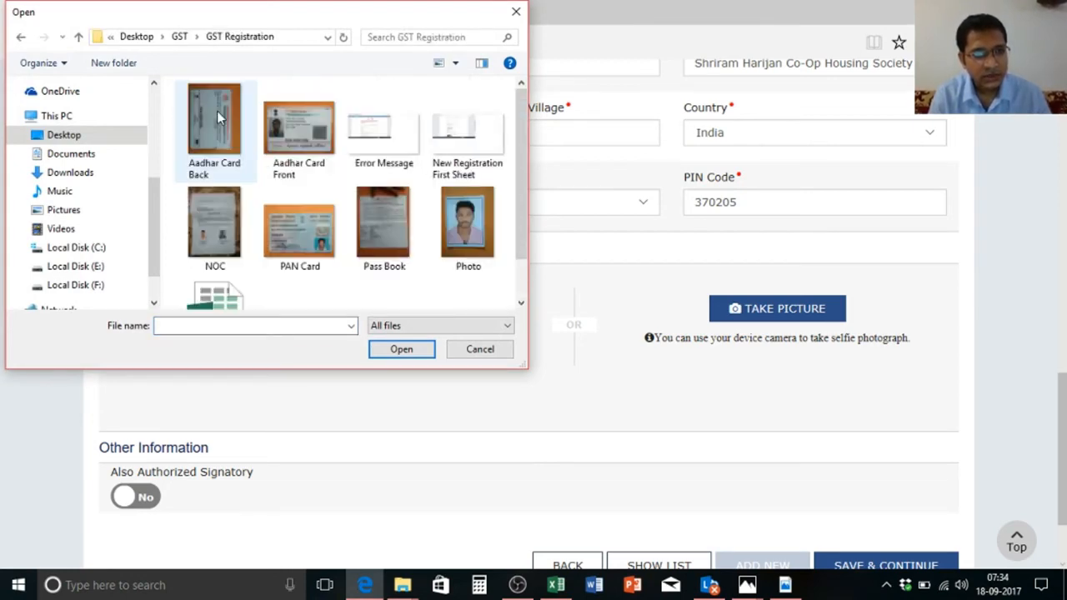
pyautogui.doubleClick(469, 227)
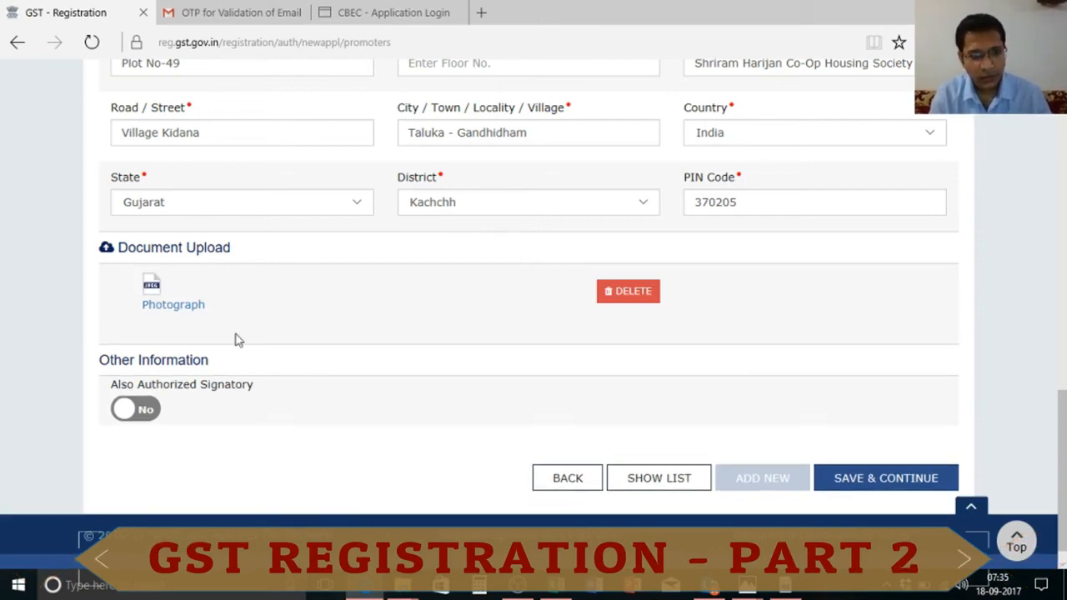
# Step: Save the proprietor details and continue to the Authorized Signatory page
pyautogui.click(874, 471)
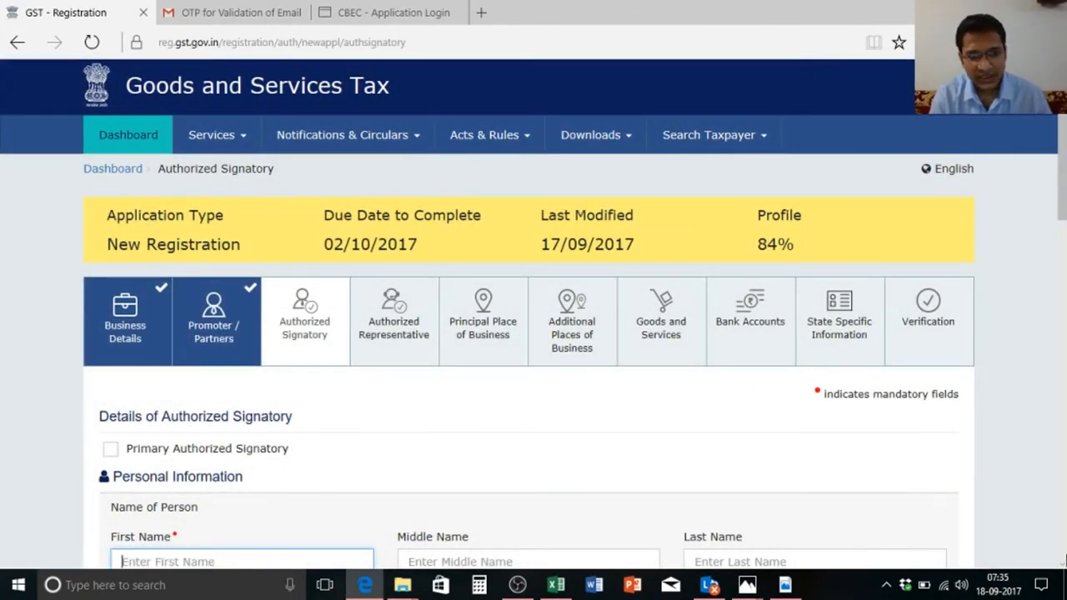
pyautogui.scroll(-4, 1065, 334)
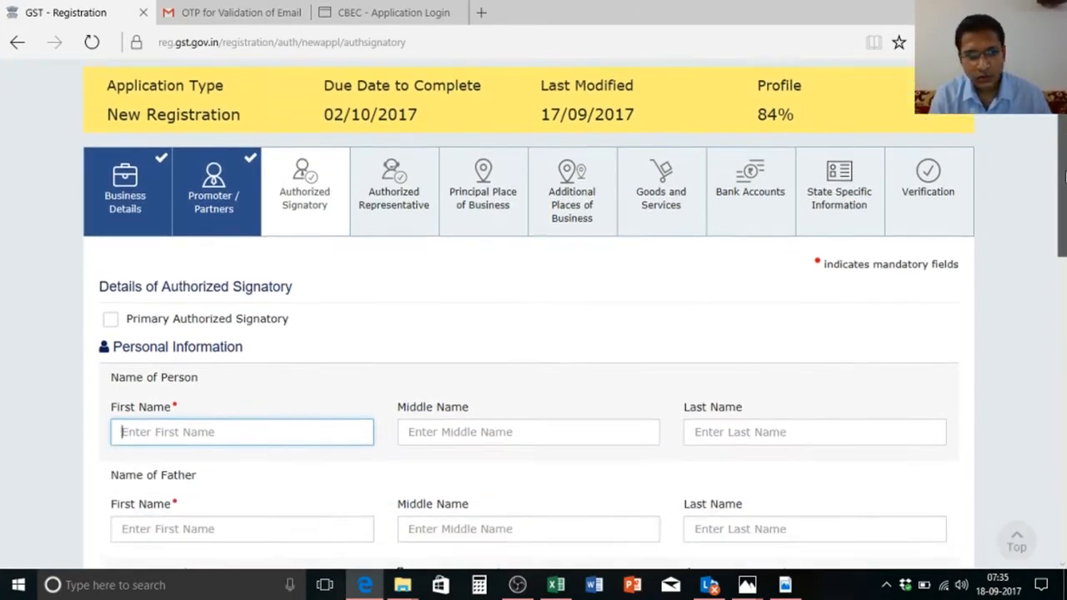
pyautogui.moveTo(1065, 227); pyautogui.dragTo(1065, 165)
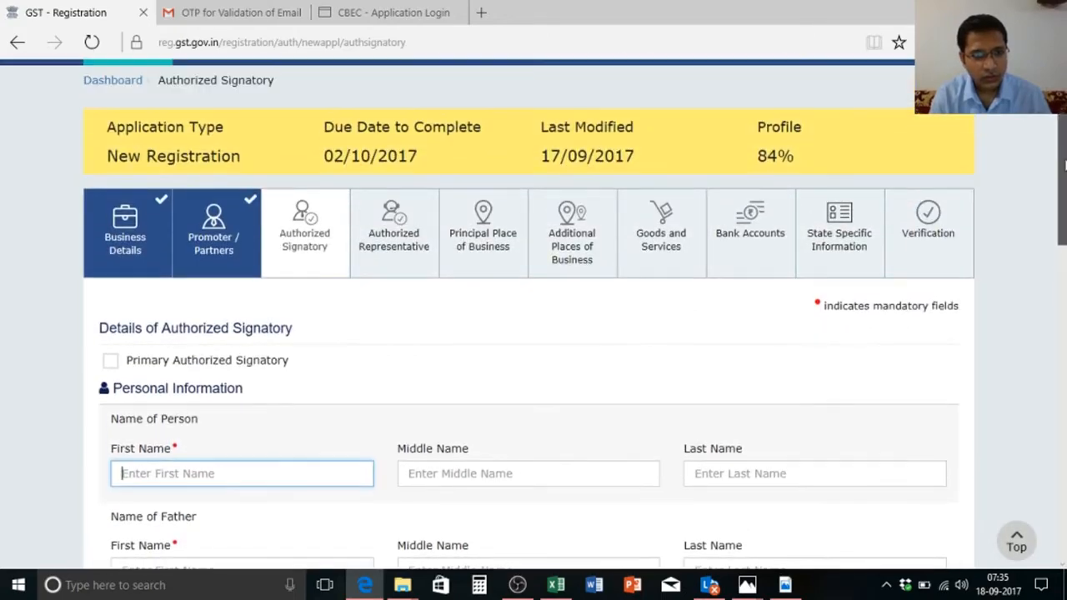
pyautogui.scroll(-2, 1065, 165)
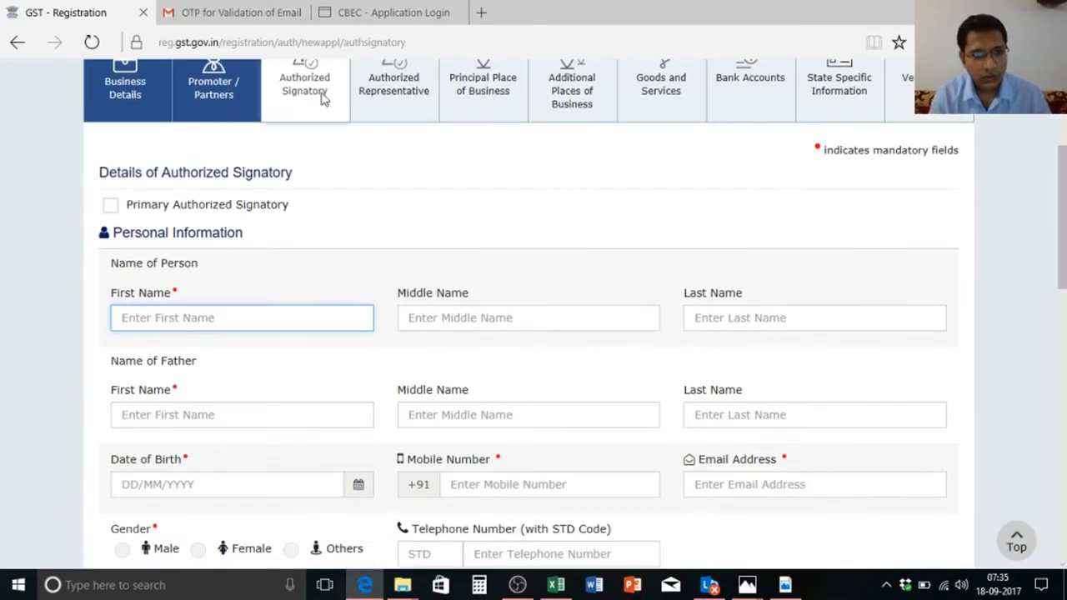
# Step: Back in the proprietor's Promoter/Partners details, switch Also Authorized Signatory to Yes under Other Information
pyautogui.click(200, 109)
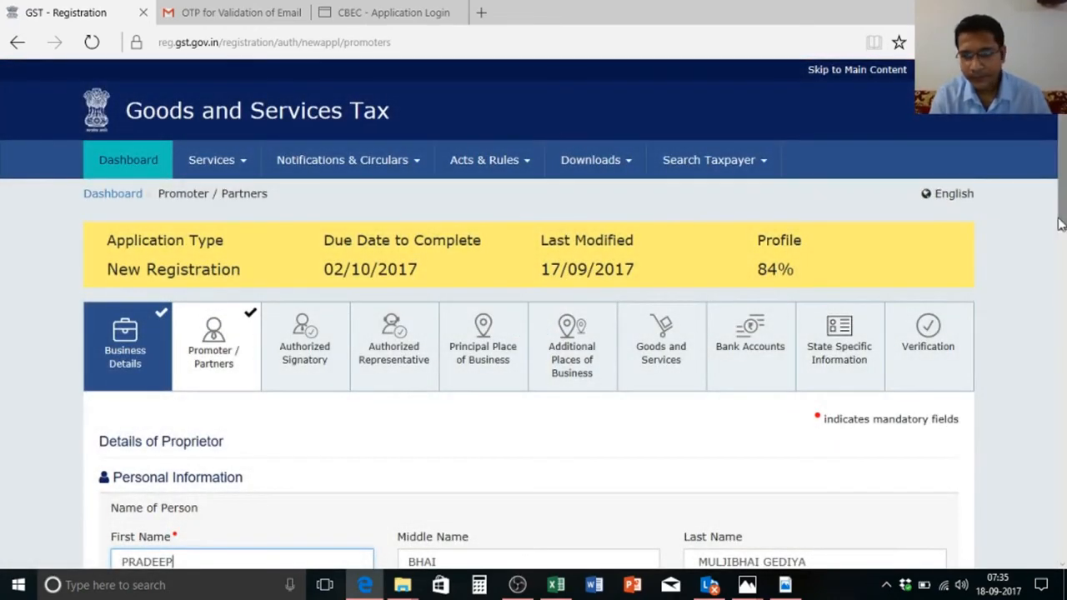
pyautogui.moveTo(1060, 223); pyautogui.dragTo(1064, 533)
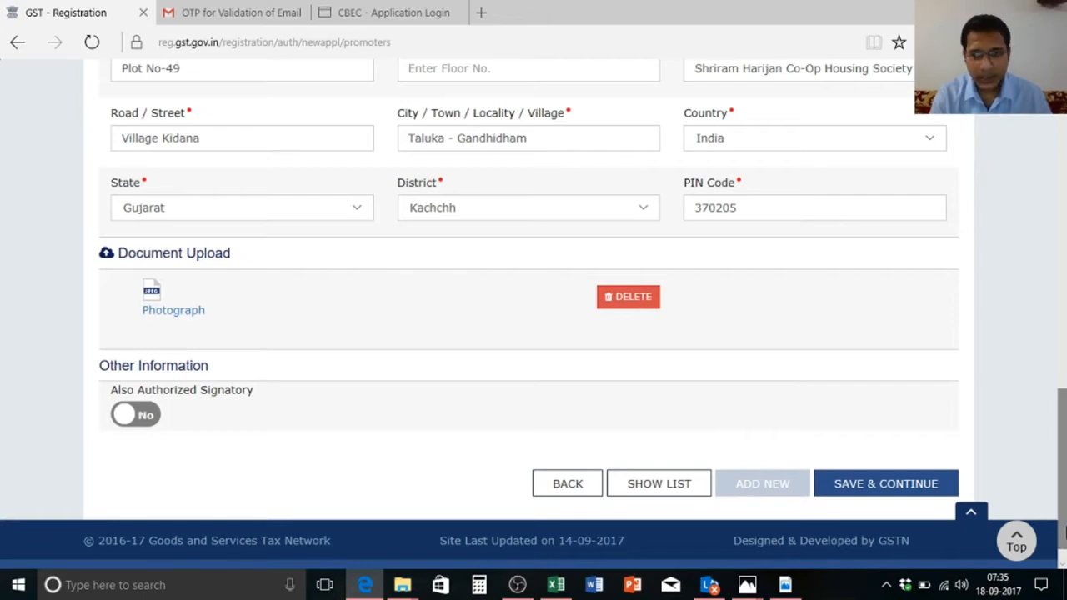
pyautogui.moveTo(1061, 467); pyautogui.dragTo(1061, 137)
pyautogui.click(303, 354)
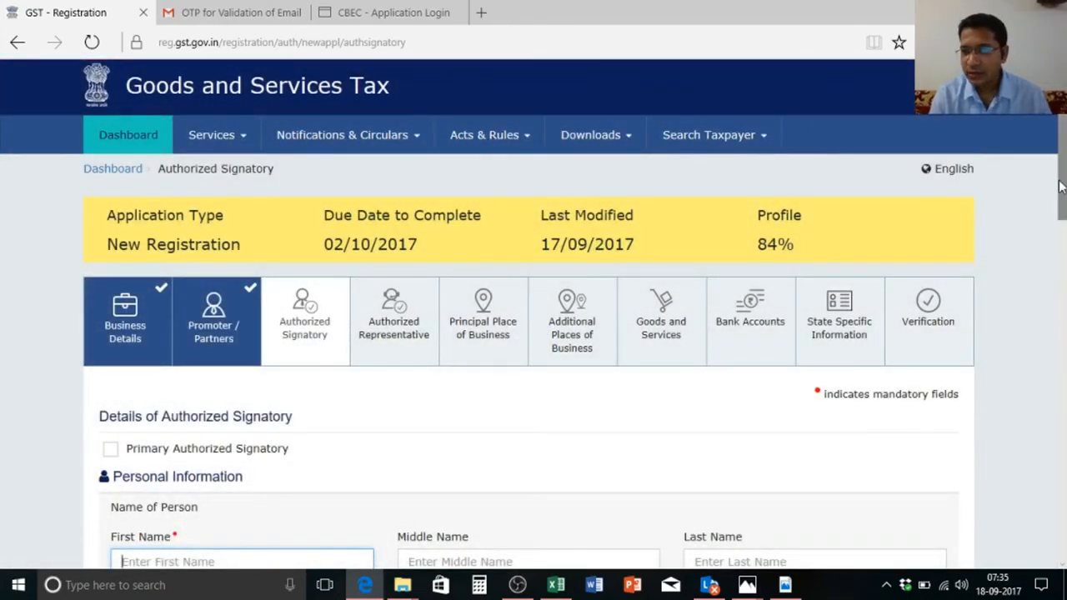
pyautogui.moveTo(1062, 187)
pyautogui.mouseDown()
pyautogui.moveTo(1063, 514)
pyautogui.moveTo(1064, 168)
pyautogui.mouseUp()
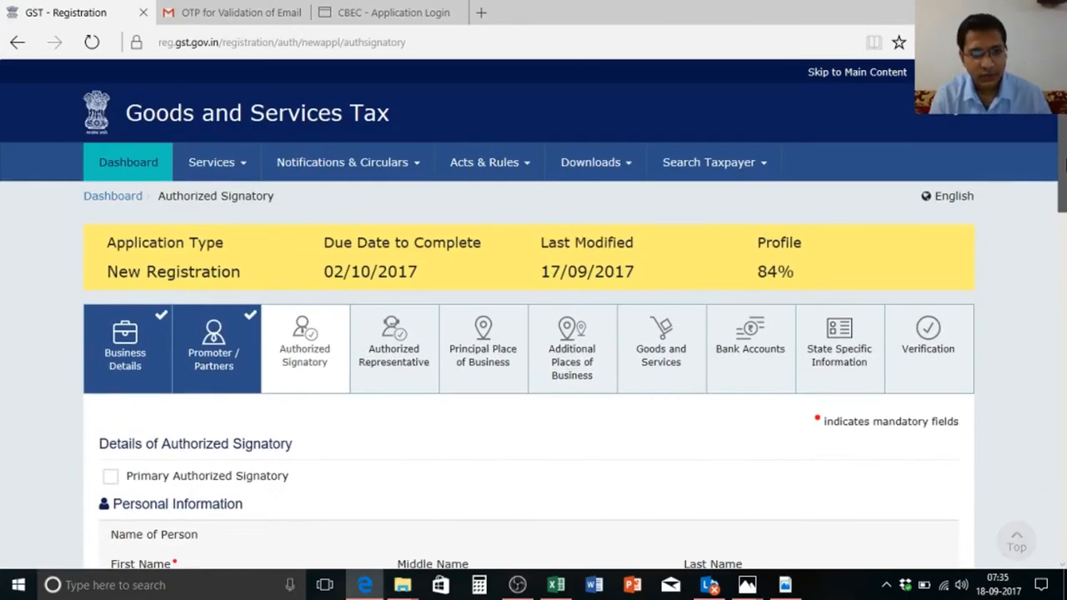
pyautogui.click(245, 380)
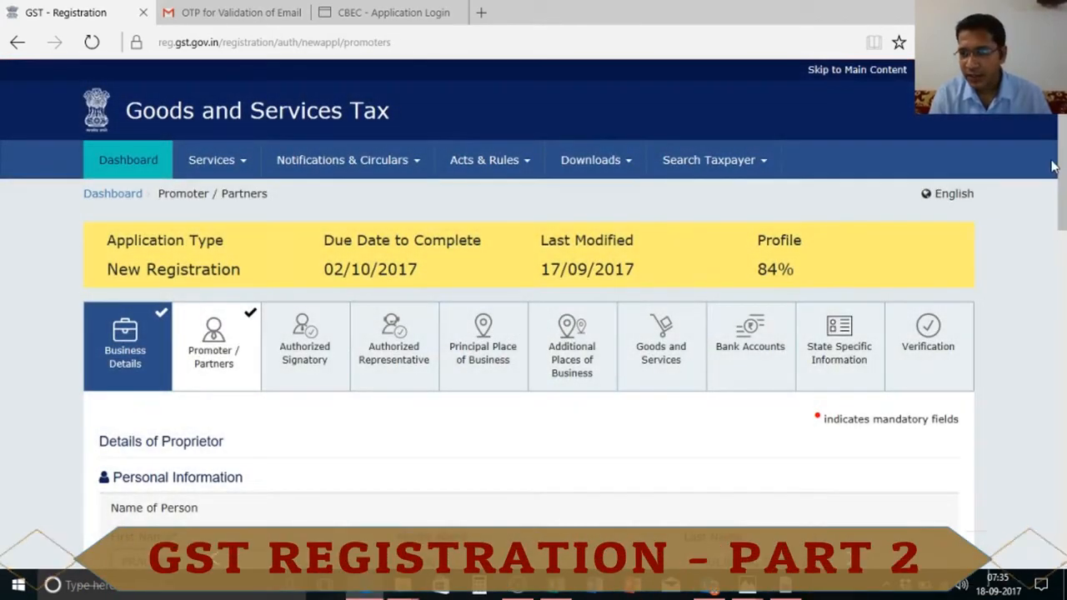
pyautogui.moveTo(1065, 174)
pyautogui.mouseDown()
pyautogui.moveTo(1065, 255)
pyautogui.moveTo(1065, 157)
pyautogui.mouseUp()
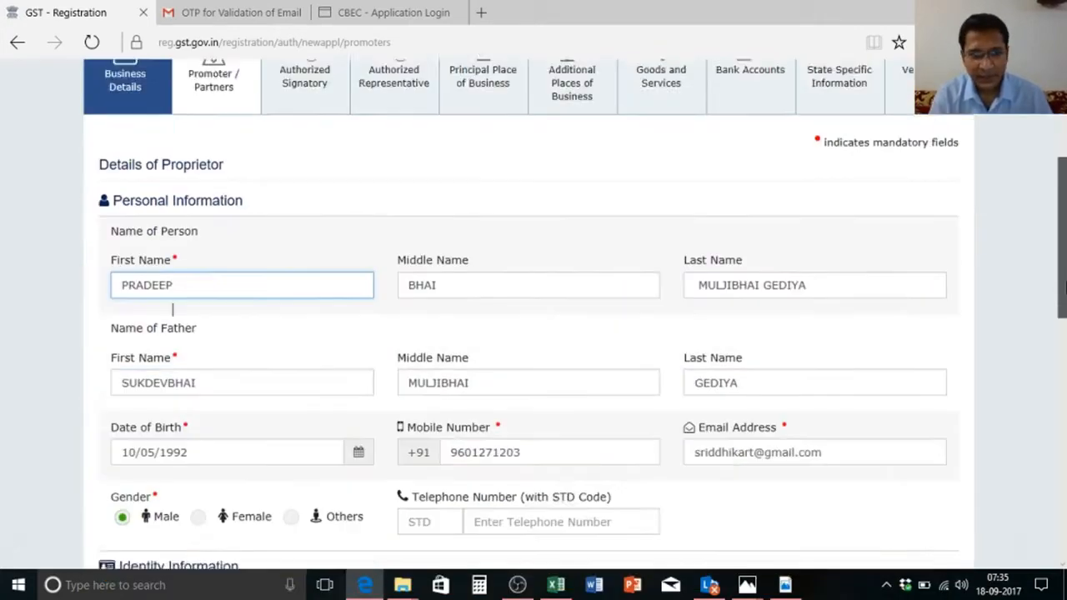
pyautogui.scroll(-1, 172, 307)
pyautogui.moveTo(1064, 286); pyautogui.dragTo(1066, 508)
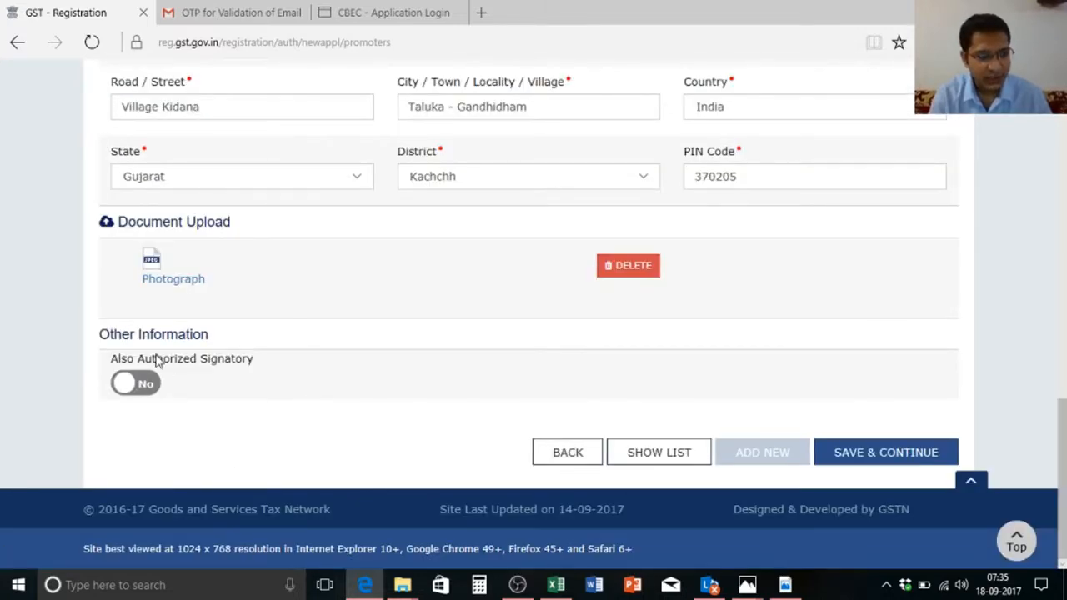
pyautogui.click(155, 388)
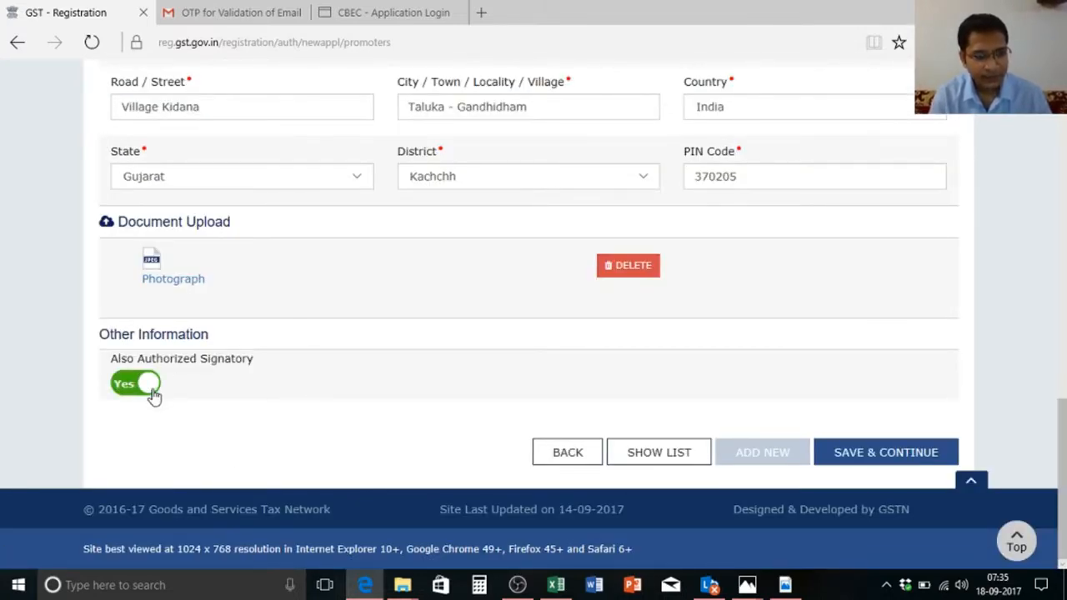
# Step: Save the proprietor details, tick Primary Authorized Signatory, and Save & Continue the signatory details
pyautogui.click(929, 459)
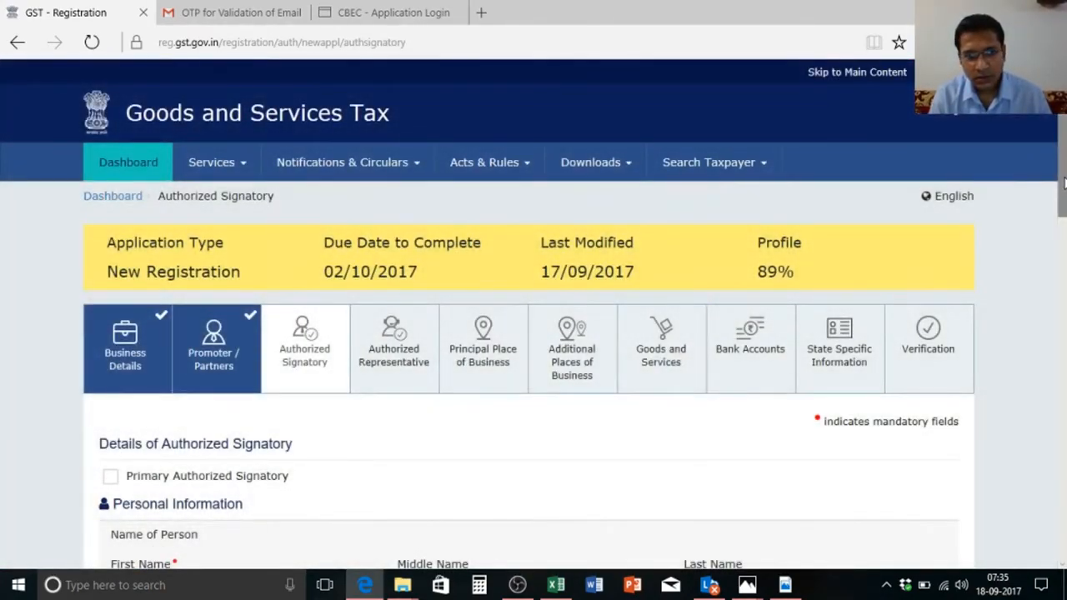
pyautogui.moveTo(1063, 195); pyautogui.dragTo(1064, 362)
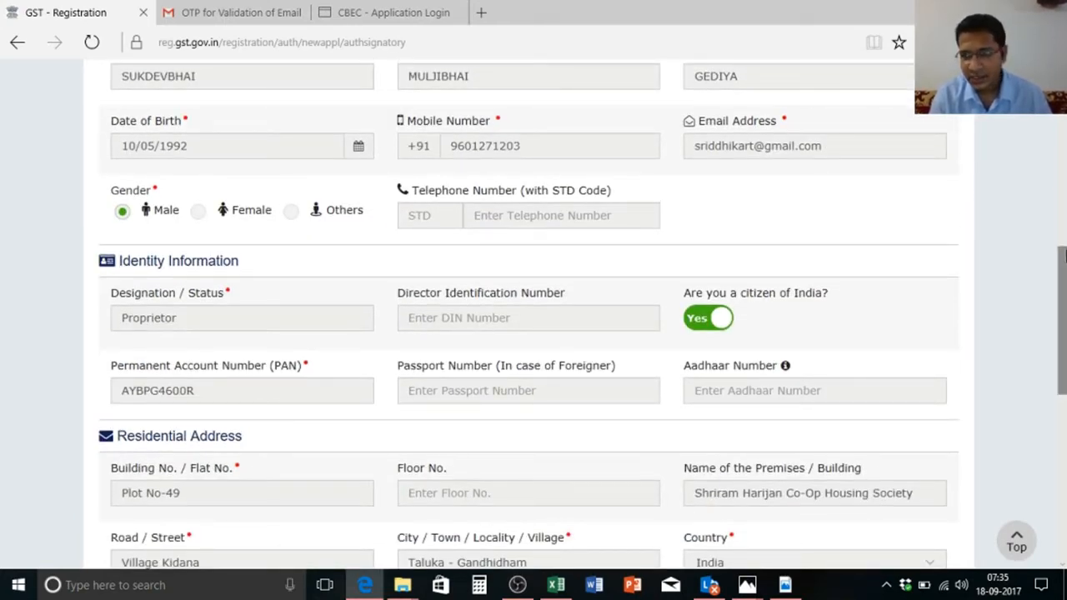
pyautogui.moveTo(1063, 301); pyautogui.dragTo(1062, 121)
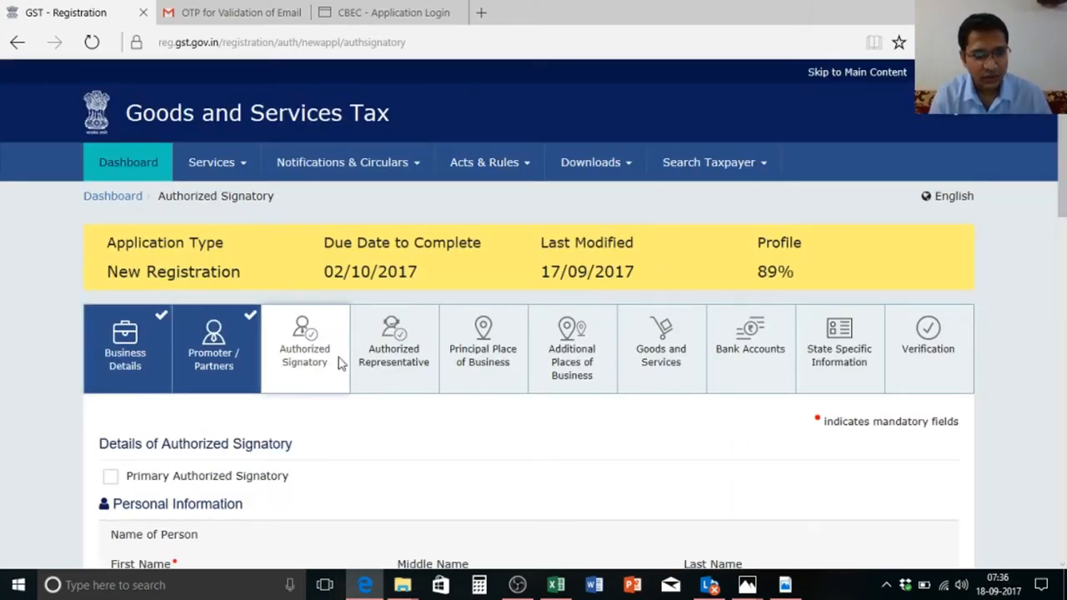
pyautogui.moveTo(1063, 125); pyautogui.dragTo(1064, 215)
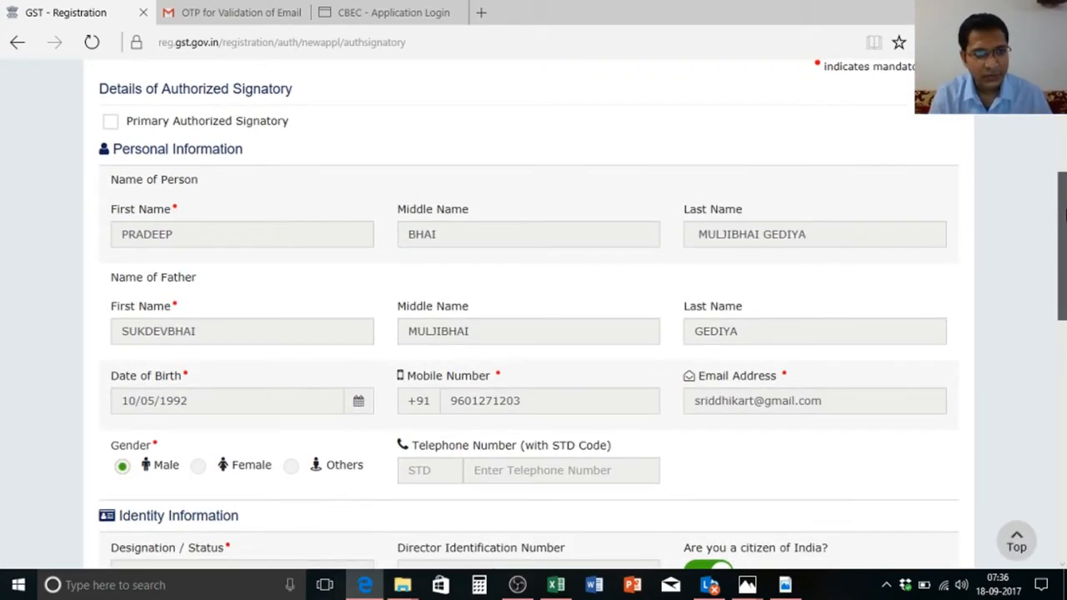
pyautogui.click(112, 125)
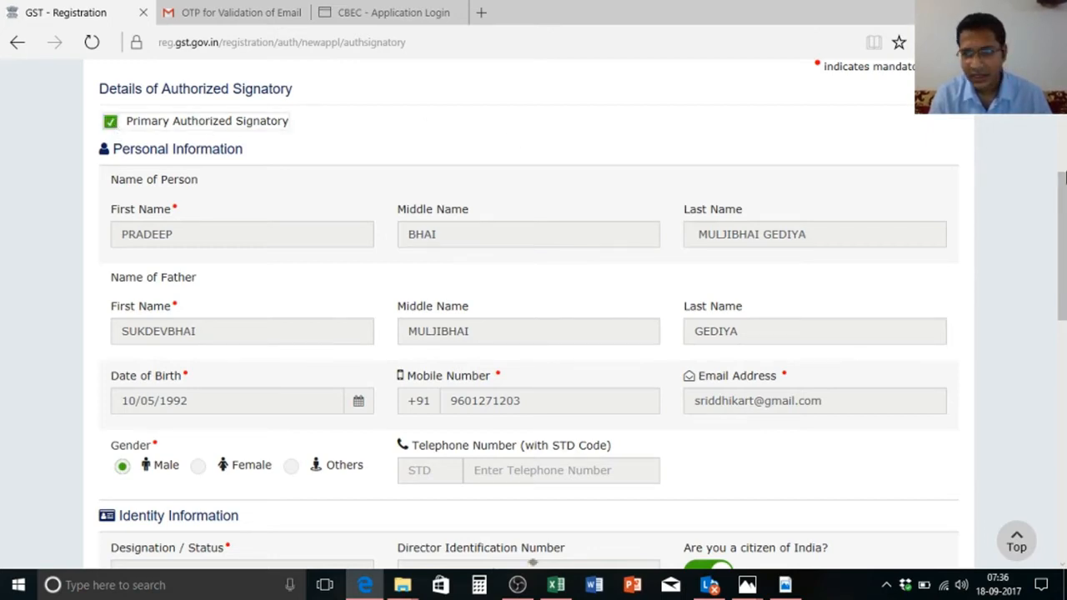
pyautogui.moveTo(1065, 175); pyautogui.dragTo(1064, 433)
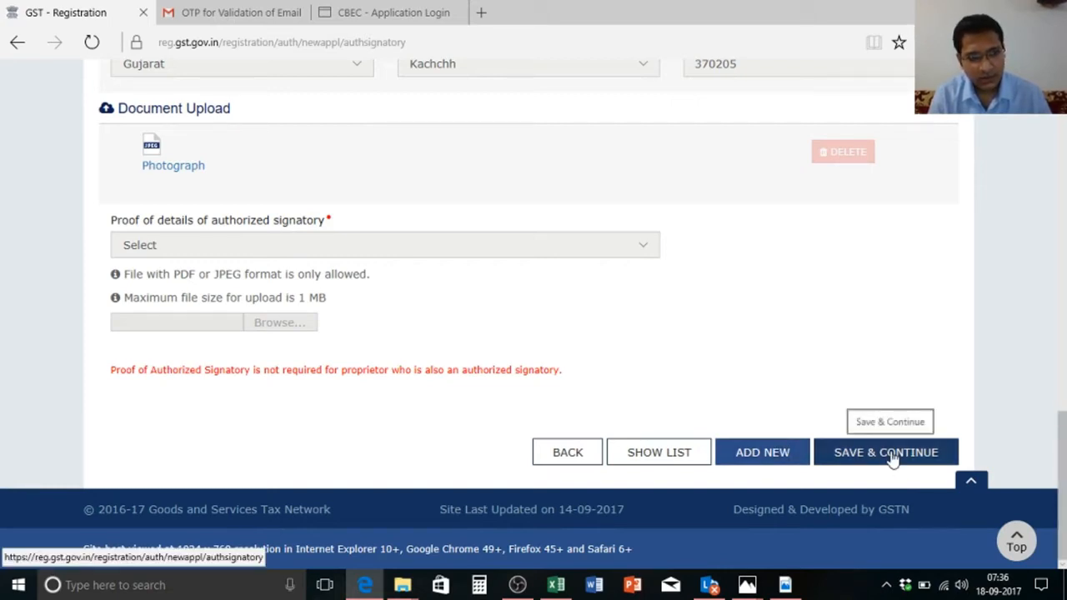
pyautogui.click(843, 464)
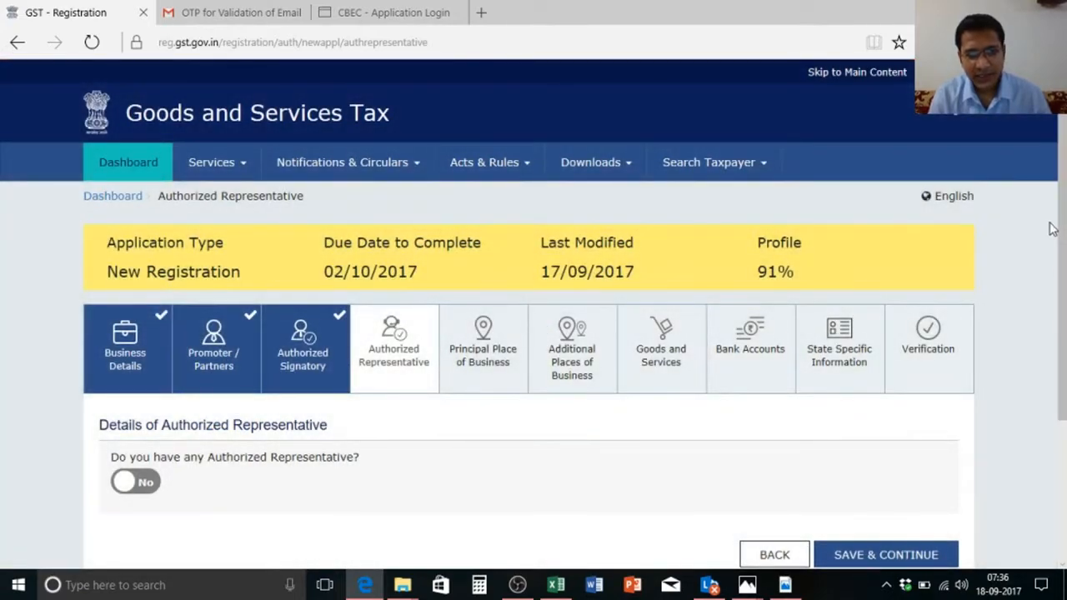
# Step: Set Authorized Representative to No and Save & Continue to Principal Place of Business
pyautogui.scroll(-3, 1063, 194)
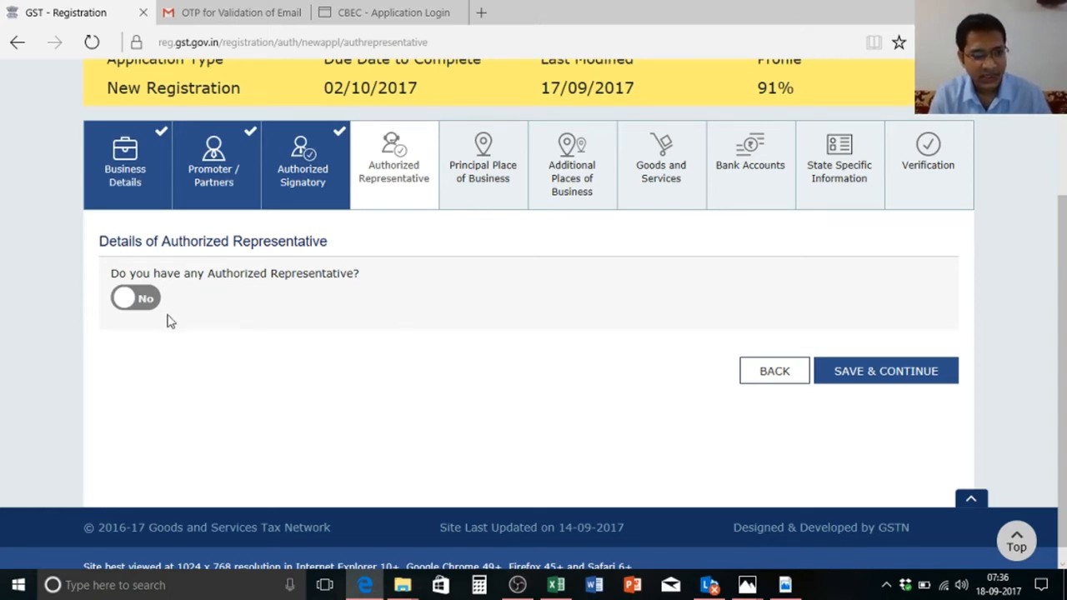
pyautogui.click(145, 300)
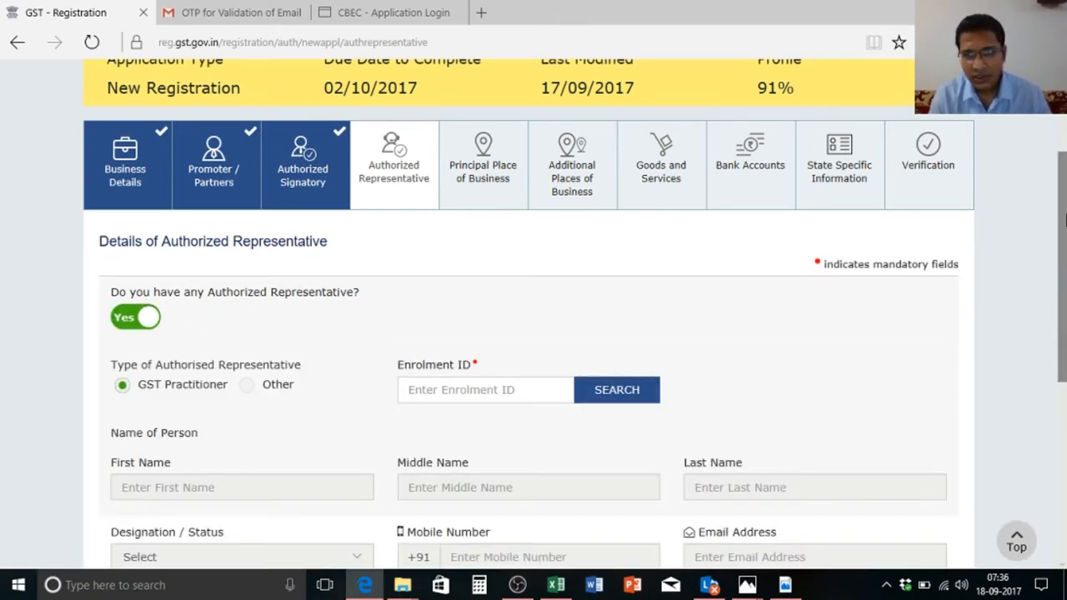
pyautogui.moveTo(1064, 225); pyautogui.dragTo(1065, 311)
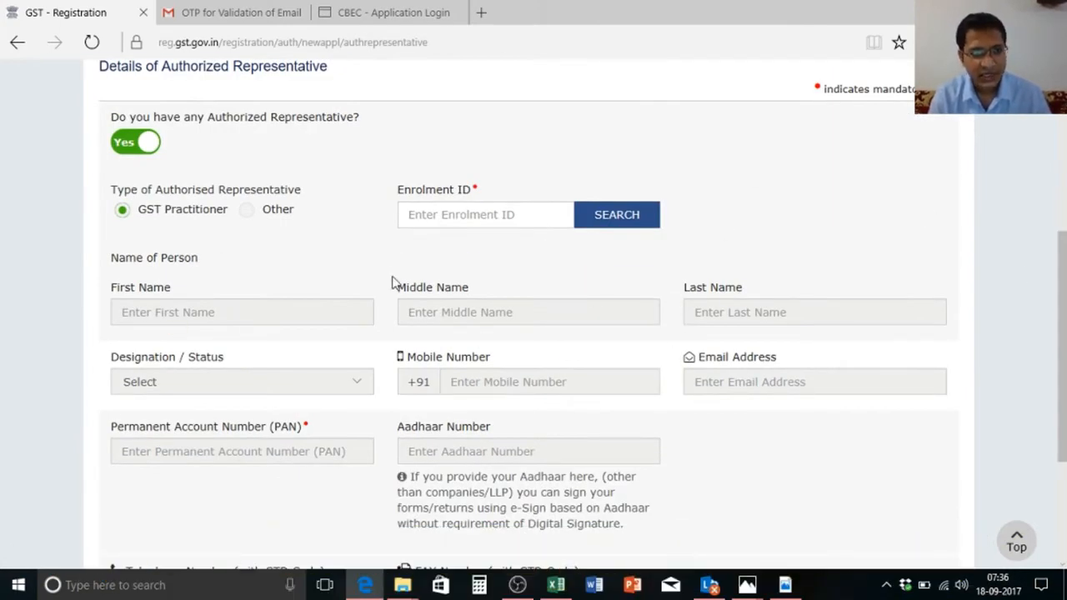
pyautogui.click(251, 215)
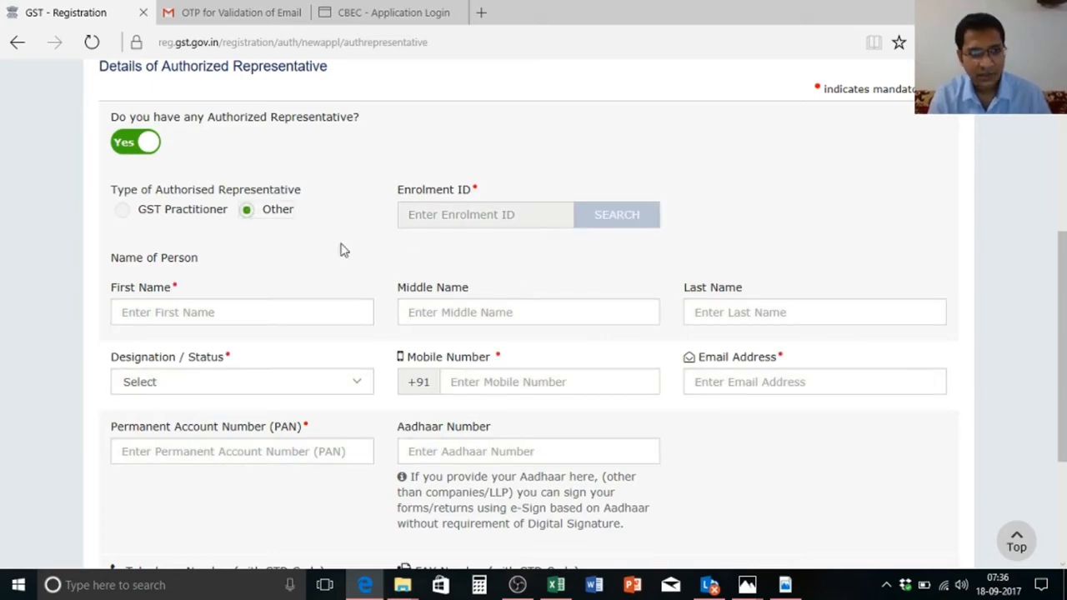
pyautogui.click(121, 141)
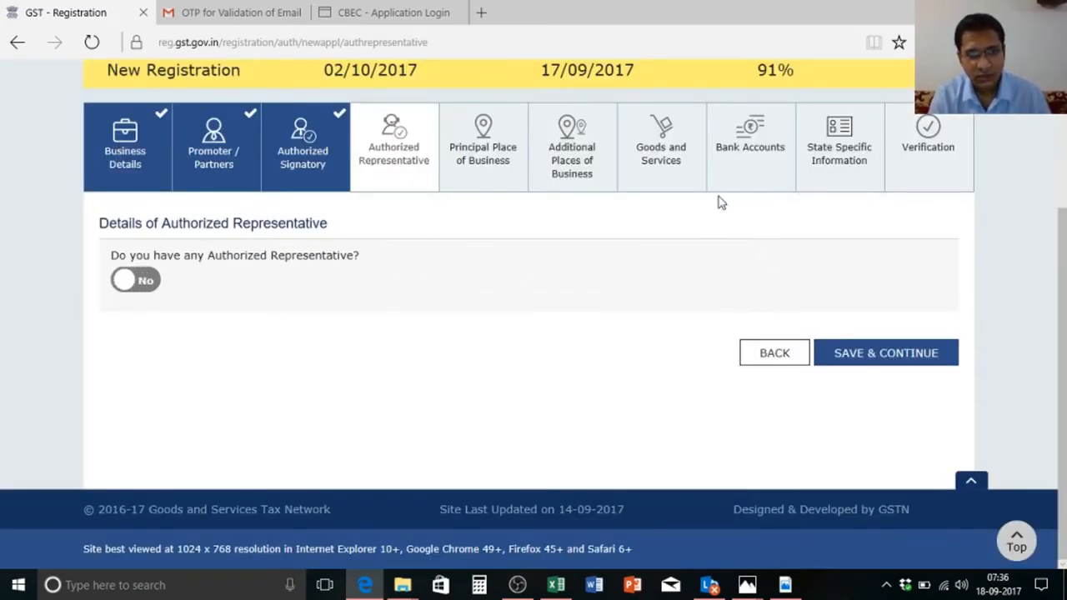
pyautogui.click(884, 355)
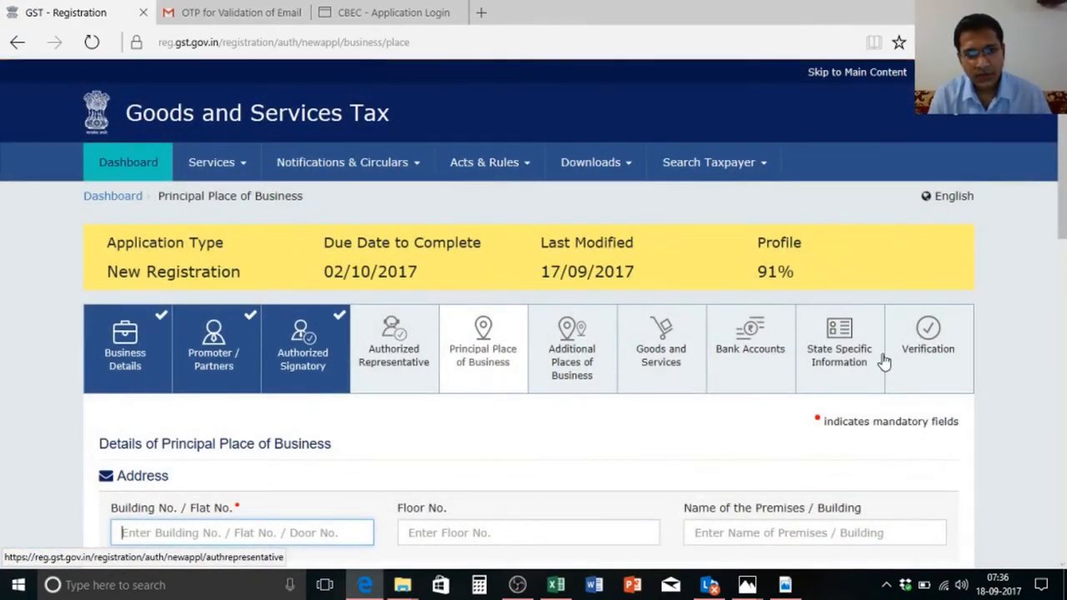
# Step: Fill Building No. with the building number copied from spreadsheet cell B18
pyautogui.scroll(-2, 1065, 167)
pyautogui.moveTo(1065, 167); pyautogui.dragTo(1063, 209)
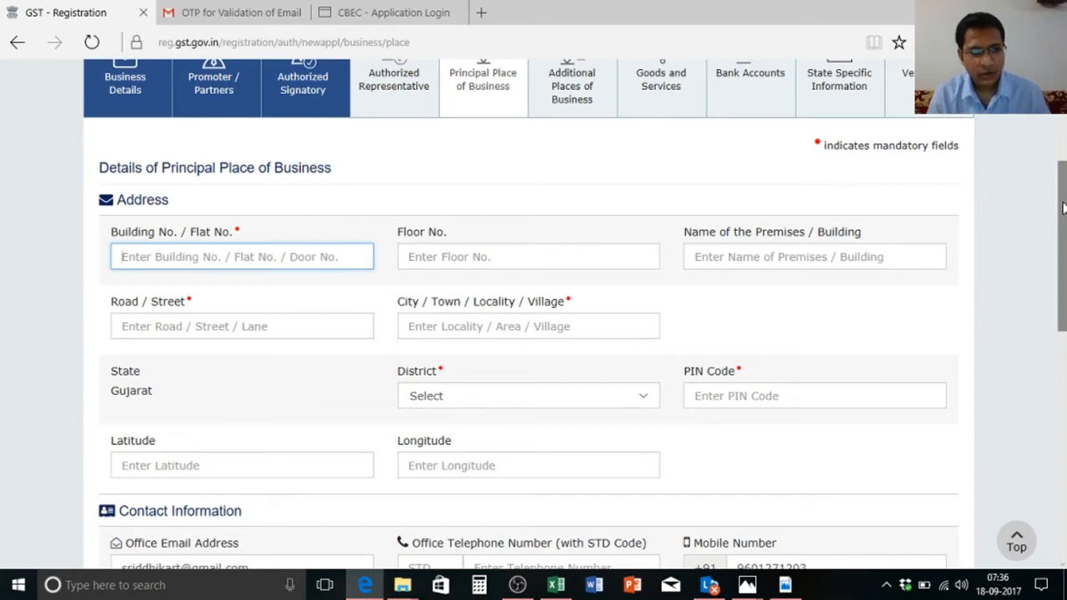
pyautogui.hotkey('alt', 'Tab')
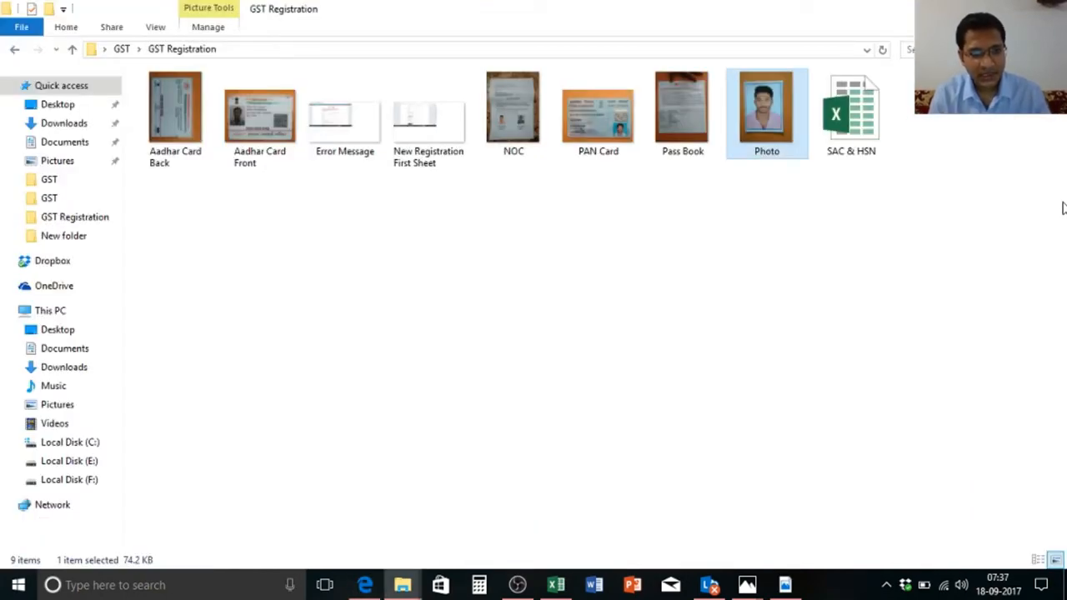
pyautogui.hotkey('alt', 'Tab')
pyautogui.hotkey('alt', 'Tab')
pyautogui.hotkey('alt', 'Tab')
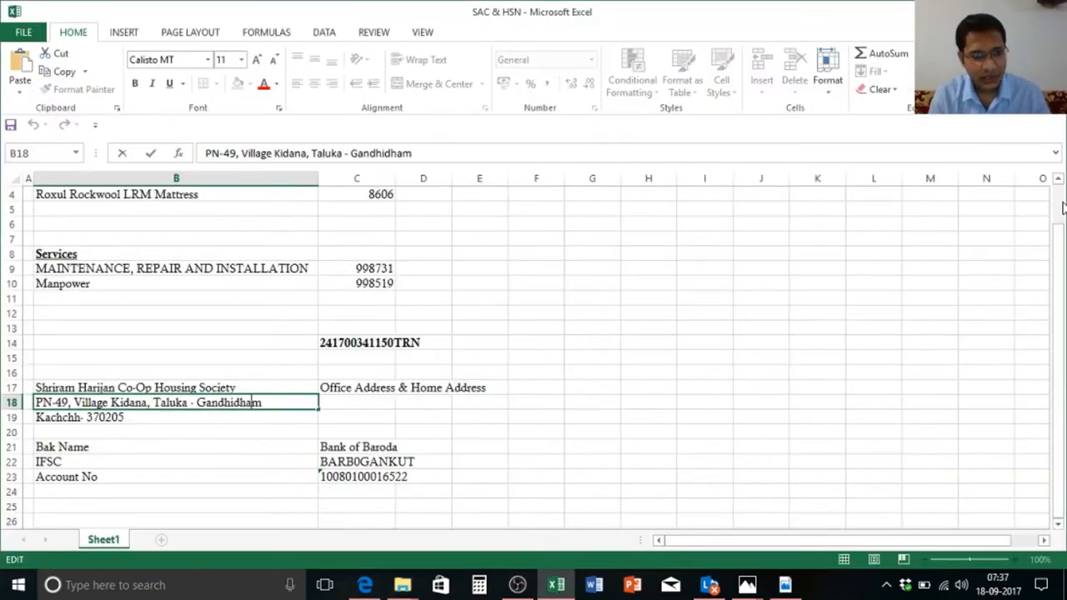
pyautogui.press('Return')
pyautogui.hotkey('alt', 'Tab')
pyautogui.hotkey('alt', 'Tab')
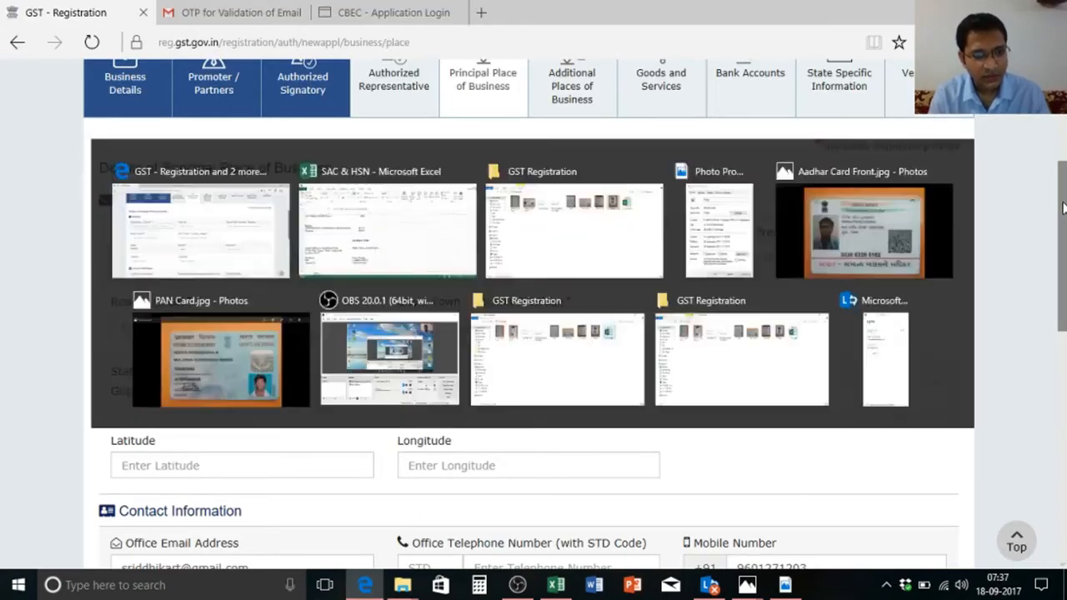
pyautogui.press('F2')
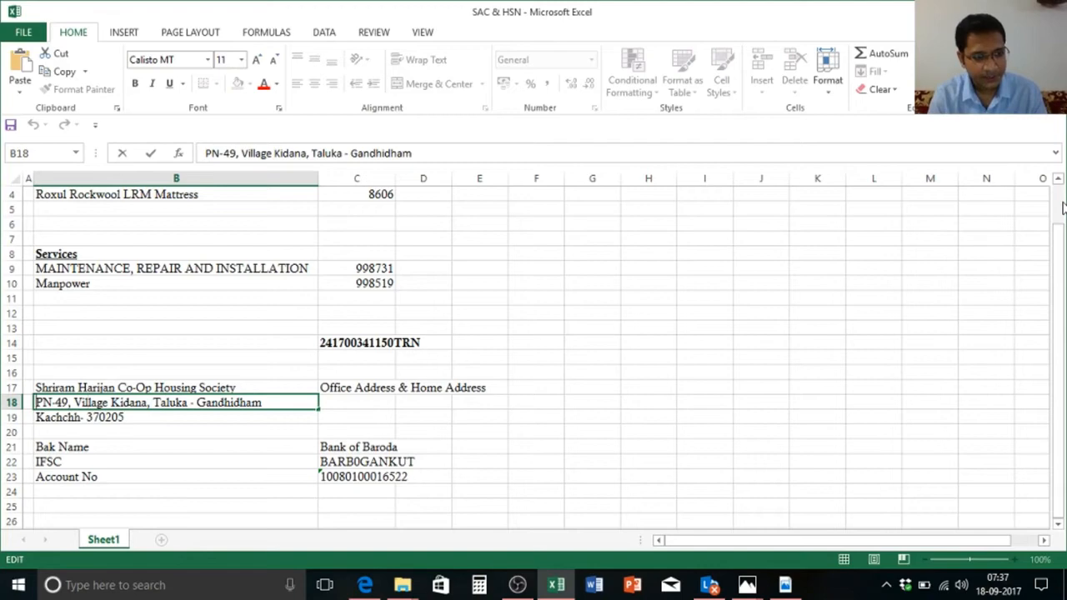
pyautogui.press('Home')
pyautogui.hotkey('shift', 'Right')
pyautogui.hotkey('shift', 'Right')
pyautogui.hotkey('shift', 'Right')
pyautogui.hotkey('shift', 'Right')
pyautogui.hotkey('ctrl', 'c')
pyautogui.hotkey('alt', 'Tab')
pyautogui.hotkey('ctrl', 'v')
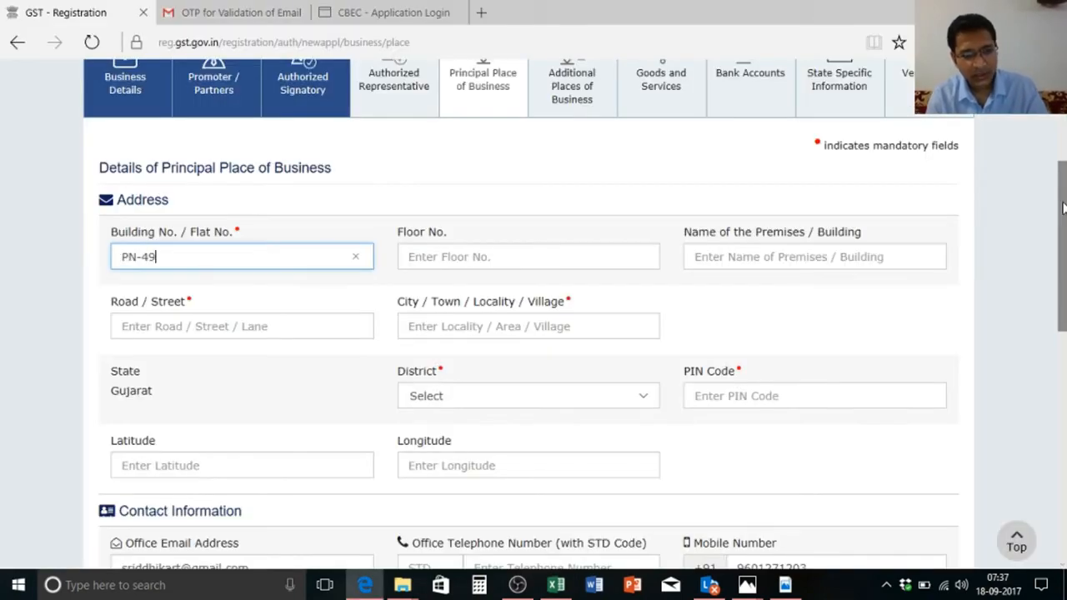
pyautogui.press('Tab')
# Step: Fill the premises name with the housing society name from cell B17
pyautogui.hotkey('alt', 'Tab')
pyautogui.hotkey('alt', 'Tab')
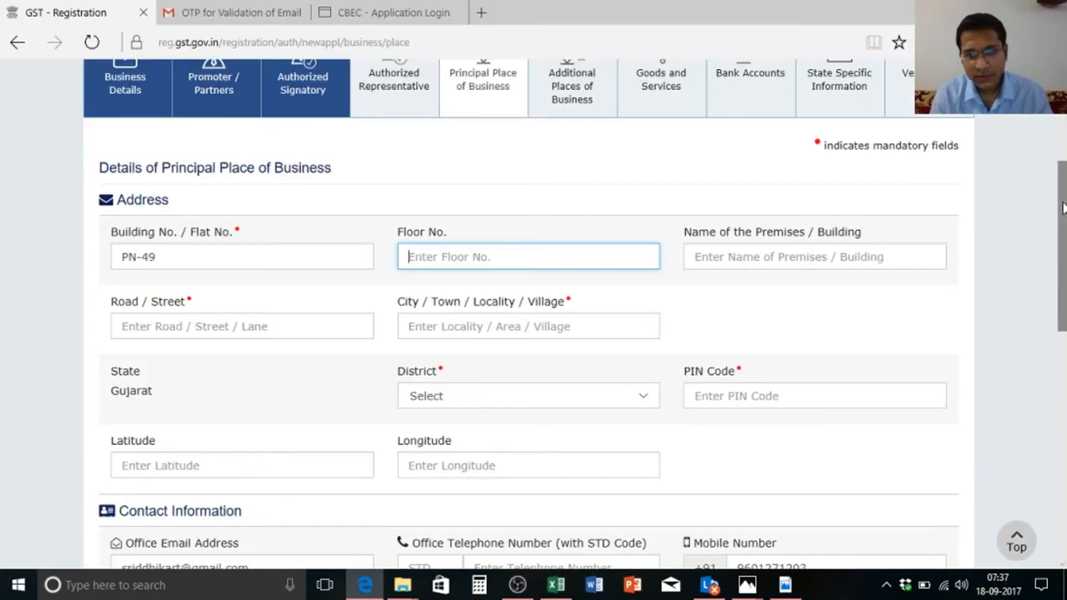
pyautogui.press('Tab')
pyautogui.hotkey('alt', 'Tab')
pyautogui.press('Right')
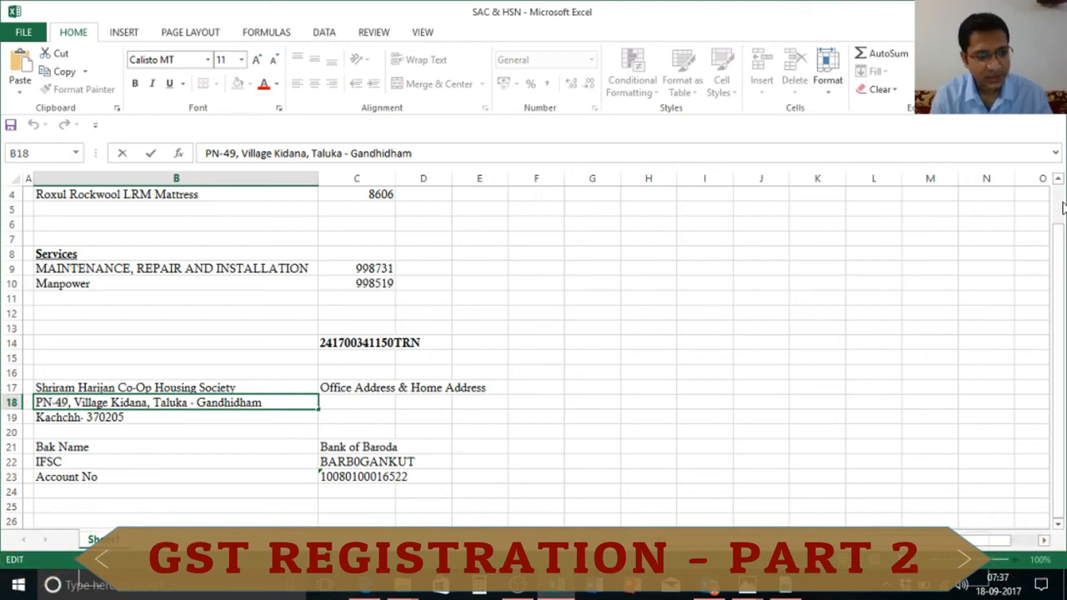
pyautogui.press('Escape')
pyautogui.press('Up')
pyautogui.hotkey('ctrl', 'c')
pyautogui.hotkey('alt', 'Tab')
pyautogui.hotkey('ctrl', 'v')
pyautogui.press('Tab')
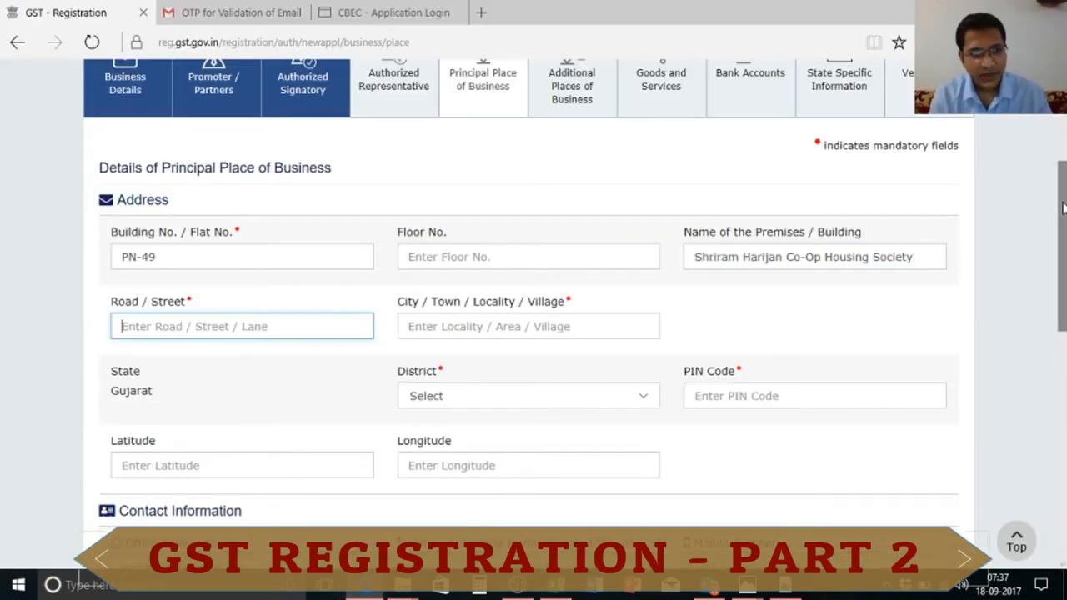
# Step: Fill Road / Street with the village and taluka text from cell B18
pyautogui.hotkey('alt', 'Tab')
pyautogui.press('Down')
pyautogui.hotkey('ctrl', 'c')
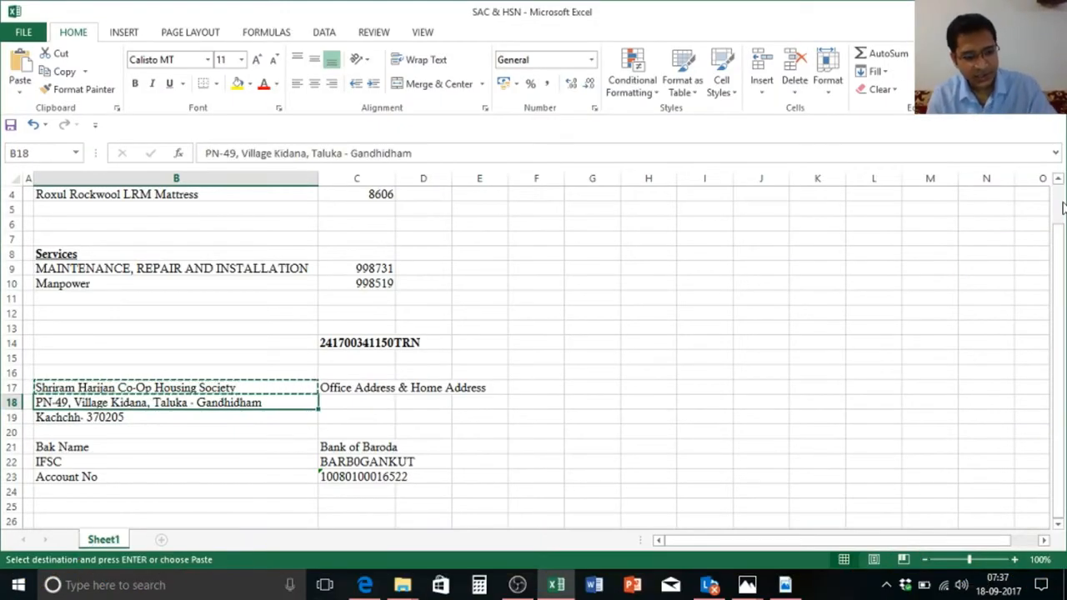
pyautogui.press('F2')
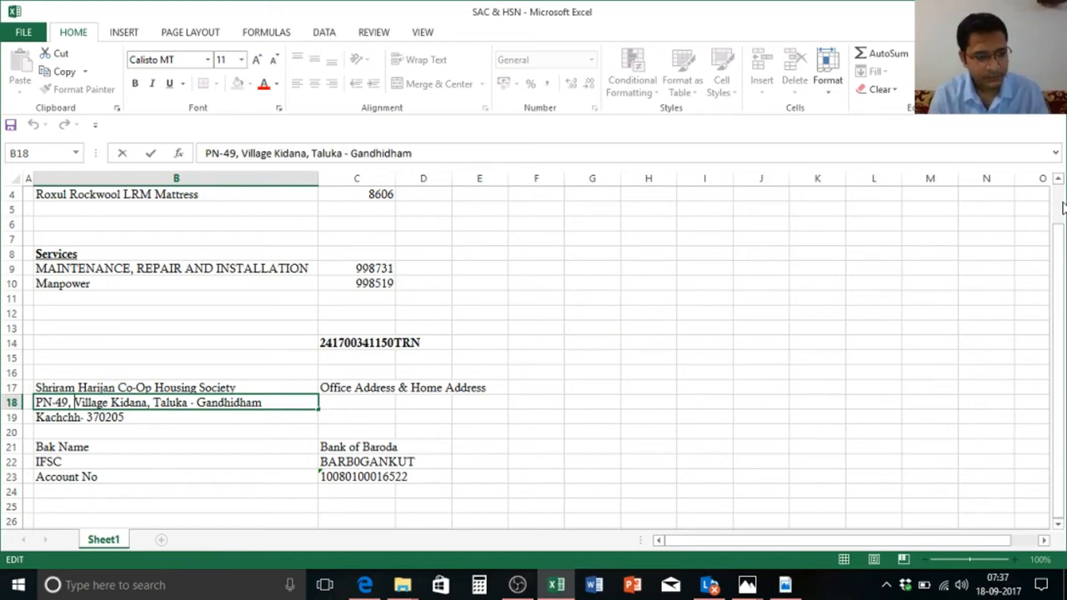
pyautogui.hotkey('shift', 'End')
pyautogui.hotkey('ctrl', 'c')
pyautogui.press('Escape')
pyautogui.hotkey('alt', 'Tab')
pyautogui.hotkey('ctrl', 'v')
pyautogui.press('Tab')
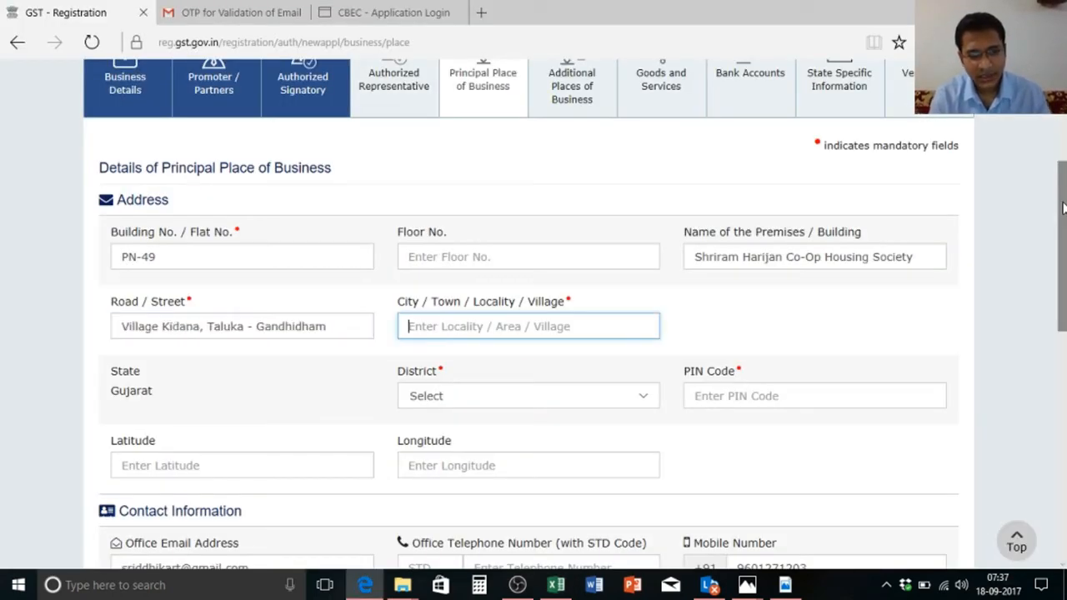
# Step: Fill City / Town / Locality with the taluka part of the B18 address
pyautogui.hotkey('alt', 'Tab')
pyautogui.press('Escape')
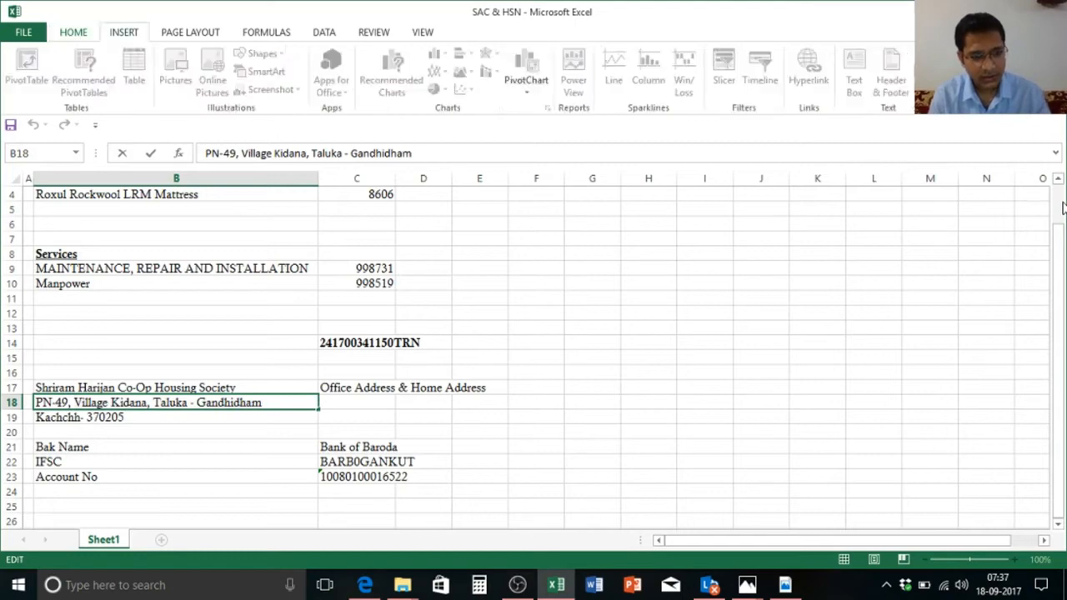
pyautogui.hotkey('alt', 'Tab')
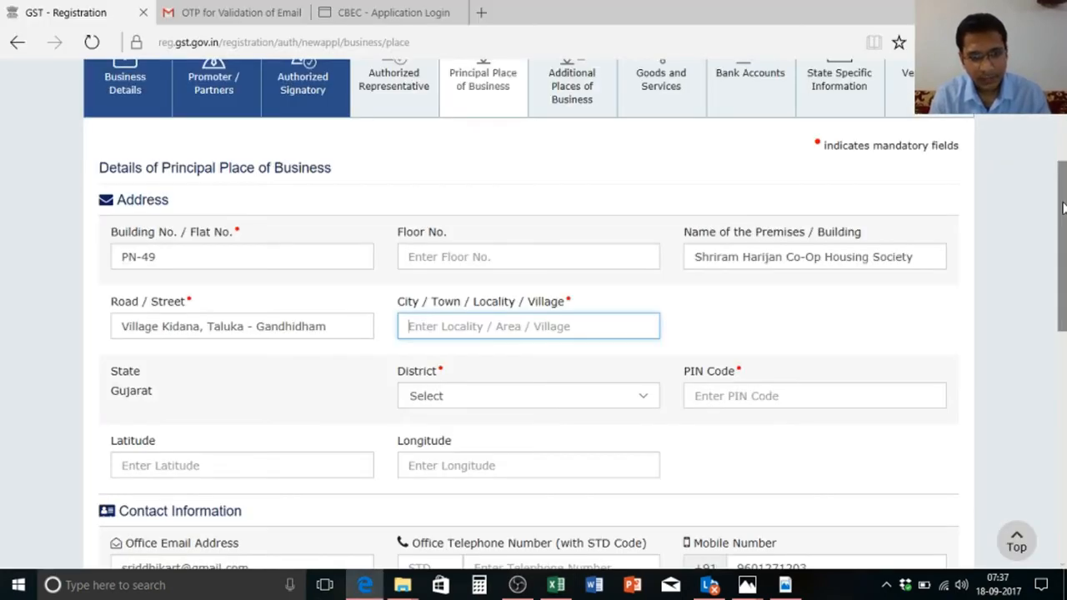
pyautogui.hotkey('alt', 'Tab')
pyautogui.press('Left')
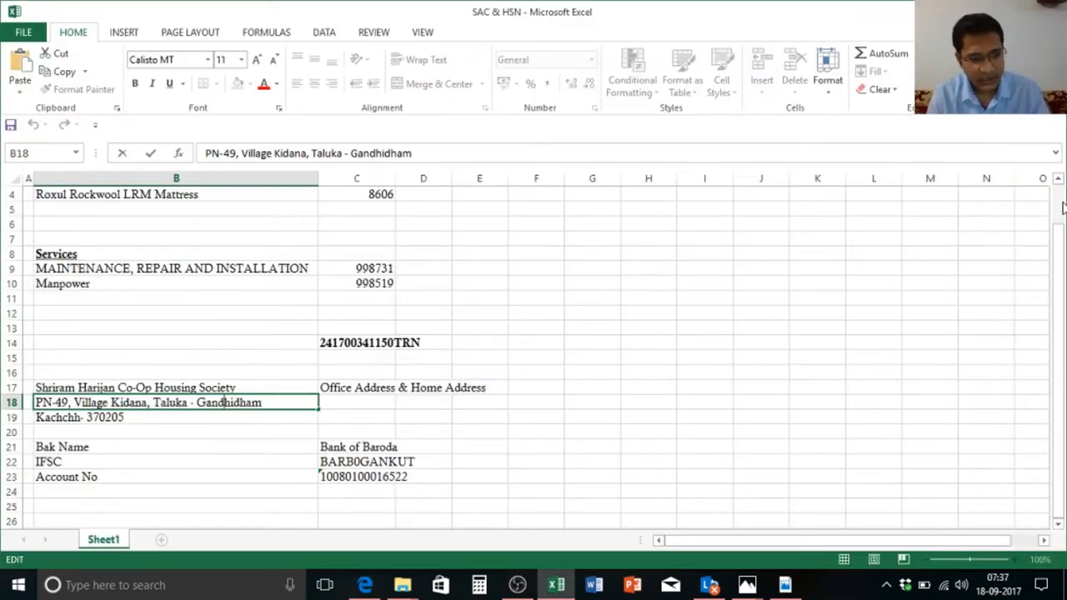
pyautogui.hotkey('shift', 'Right')
pyautogui.hotkey('shift', 'Right')
pyautogui.hotkey('shift', 'Right')
pyautogui.hotkey('shift', 'Right')
pyautogui.hotkey('shift', 'Right')
pyautogui.hotkey('shift', 'Right')
pyautogui.hotkey('shift', 'Right')
pyautogui.hotkey('shift', 'Right')
pyautogui.hotkey('shift', 'Right')
pyautogui.hotkey('shift', 'Right')
pyautogui.hotkey('shift', 'Right')
pyautogui.hotkey('shift', 'Right')
pyautogui.hotkey('shift', 'Right')
pyautogui.hotkey('shift', 'Right')
pyautogui.hotkey('shift', 'Right')
pyautogui.hotkey('shift', 'Right')
pyautogui.hotkey('shift', 'Right')
pyautogui.hotkey('shift', 'Right')
pyautogui.hotkey('shift', 'Right')
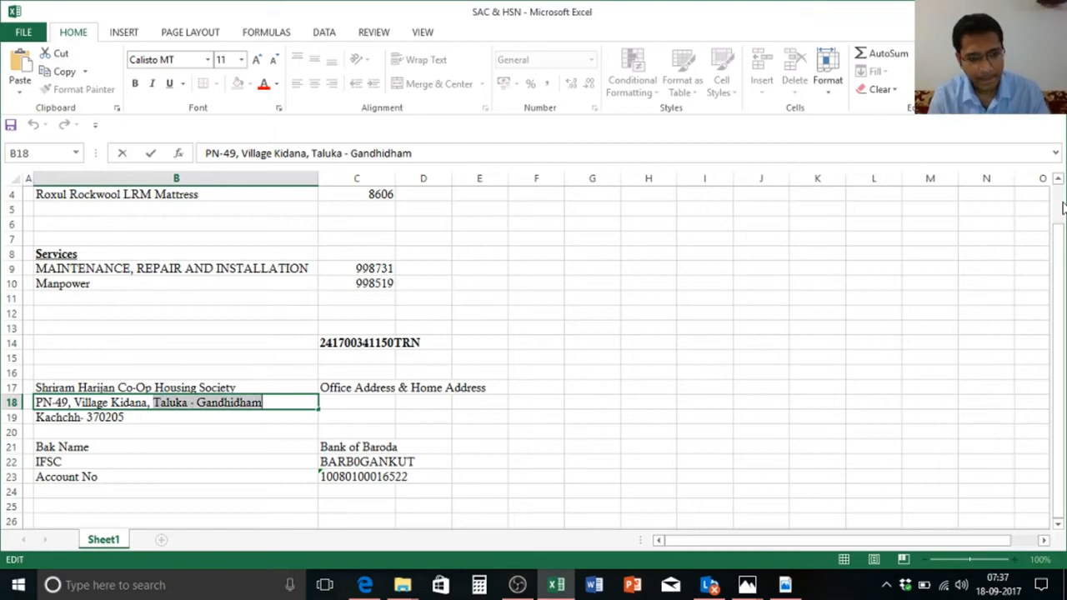
pyautogui.hotkey('ctrl', 'c')
pyautogui.hotkey('alt', 'Tab')
pyautogui.hotkey('ctrl', 'v')
pyautogui.press('Tab')
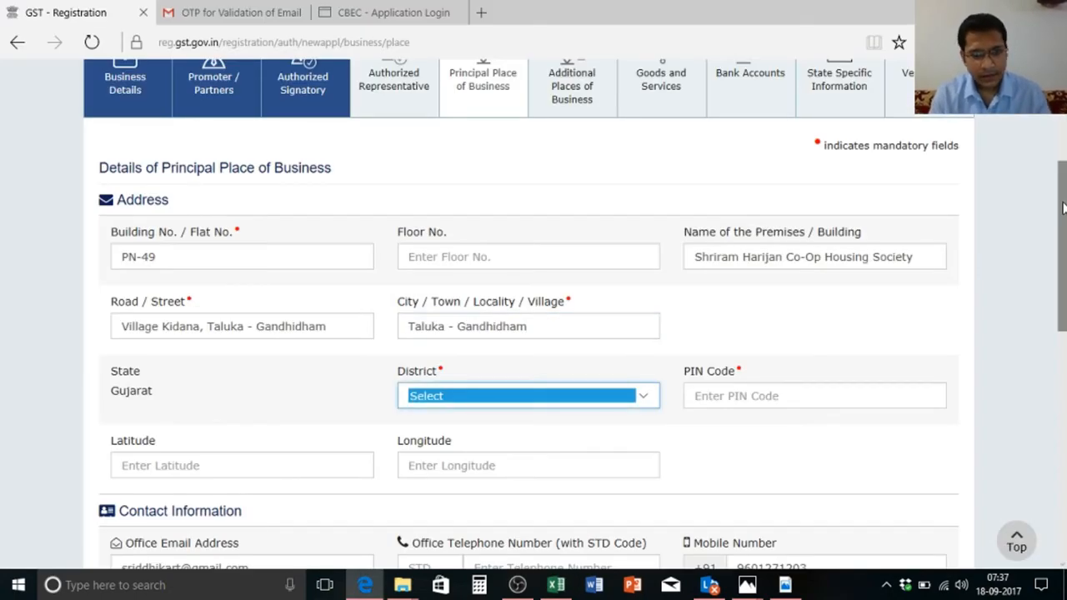
# Step: Choose Kachchh as the District and enter PIN Code 370205
pyautogui.hotkey('alt', 'Down')
pyautogui.press('Down')
pyautogui.press('Down')
pyautogui.press('Down')
pyautogui.press('Down')
pyautogui.press('Down')
pyautogui.press('Down')
pyautogui.press('Down')
pyautogui.press('Down')
pyautogui.press('Down')
pyautogui.press('Down')
pyautogui.press('Down')
pyautogui.press('Down')
pyautogui.press('Down')
pyautogui.press('Down')
pyautogui.press('Down')
pyautogui.press('Down')
pyautogui.press('Down')
pyautogui.press('Down')
pyautogui.press('Down')
pyautogui.press('Down')
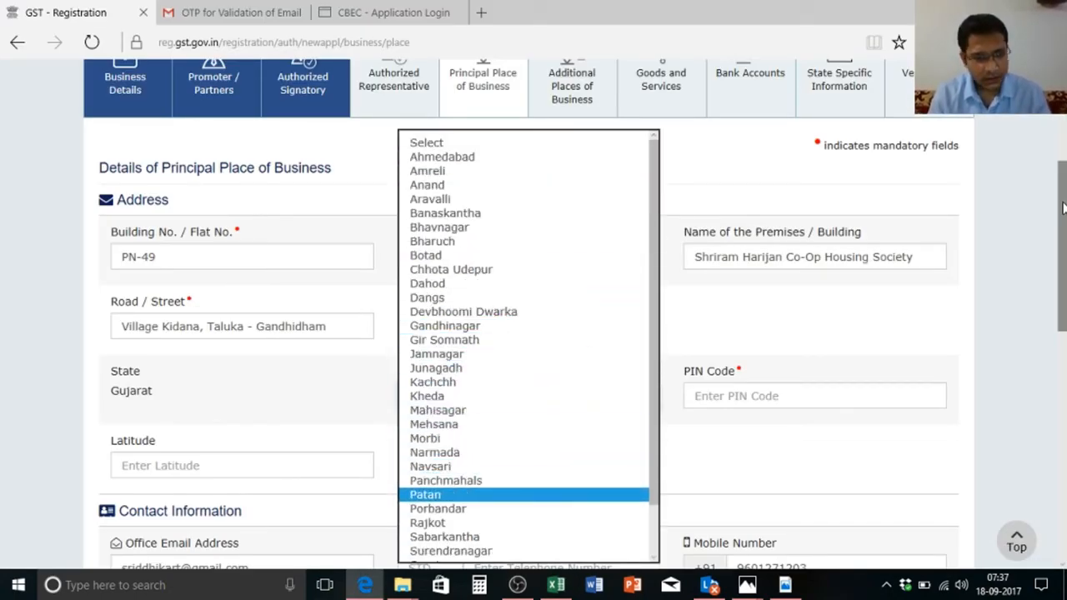
pyautogui.press('Up')
pyautogui.press('Up')
pyautogui.press('Up')
pyautogui.press('Up')
pyautogui.press('Up')
pyautogui.press('Up')
pyautogui.press('Up')
pyautogui.press('Up')
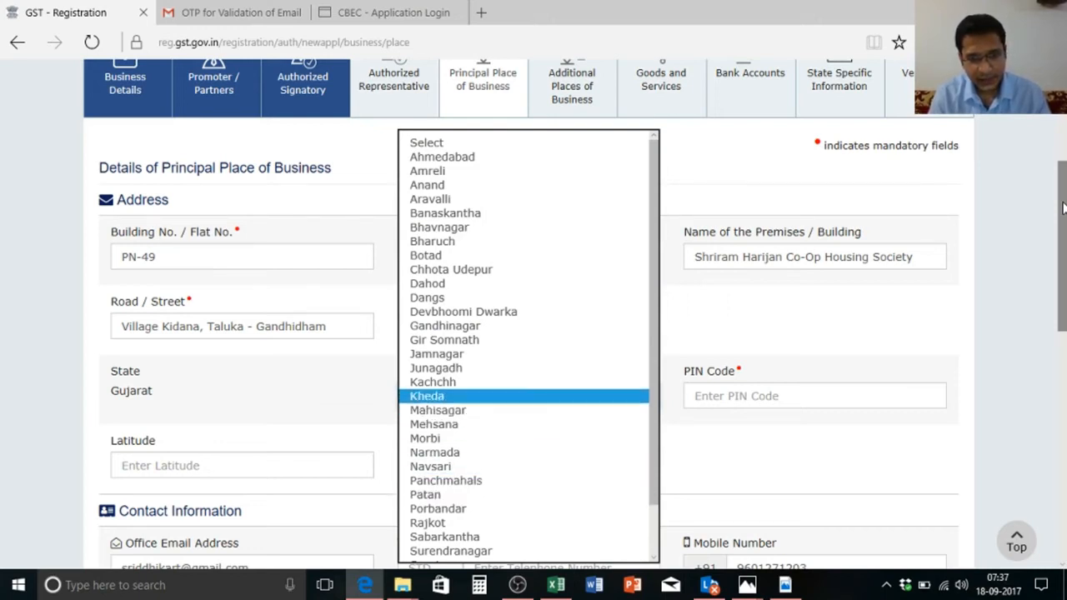
pyautogui.press('Tab')
pyautogui.write('3')
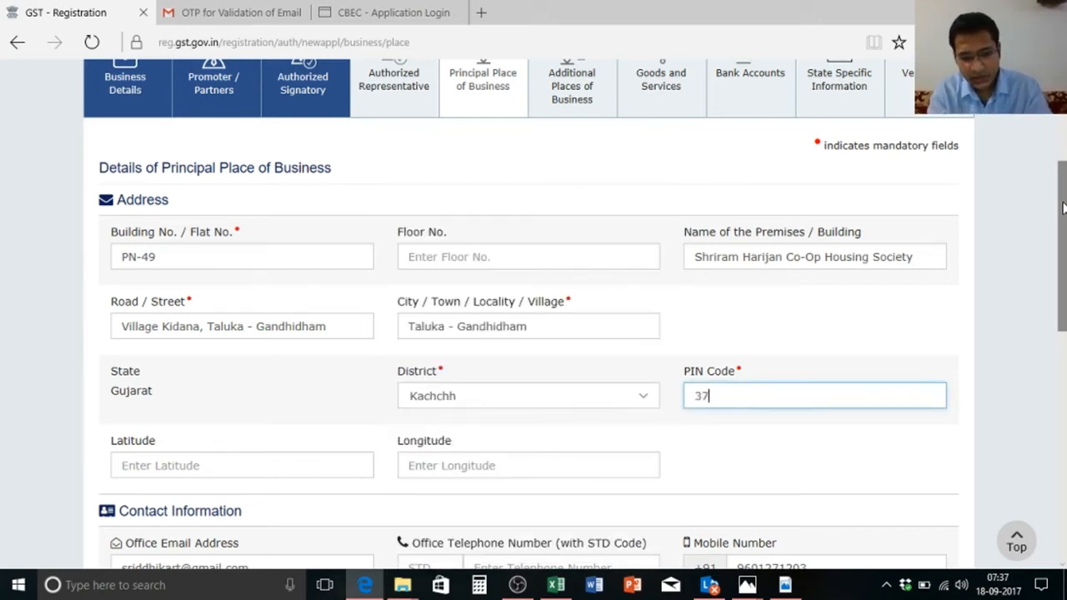
pyautogui.press('Tab')
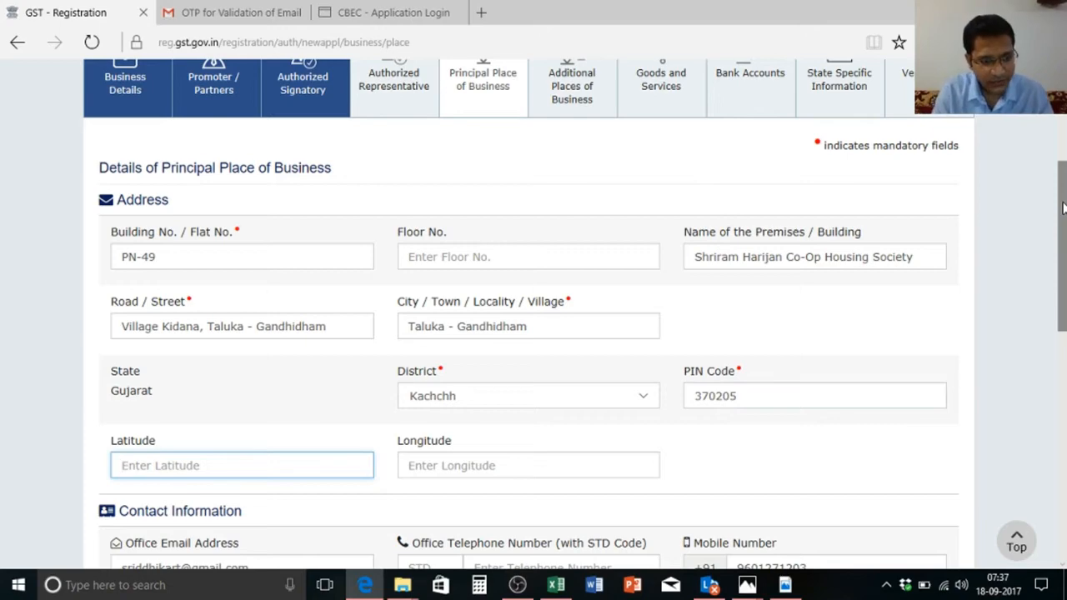
pyautogui.press('Tab')
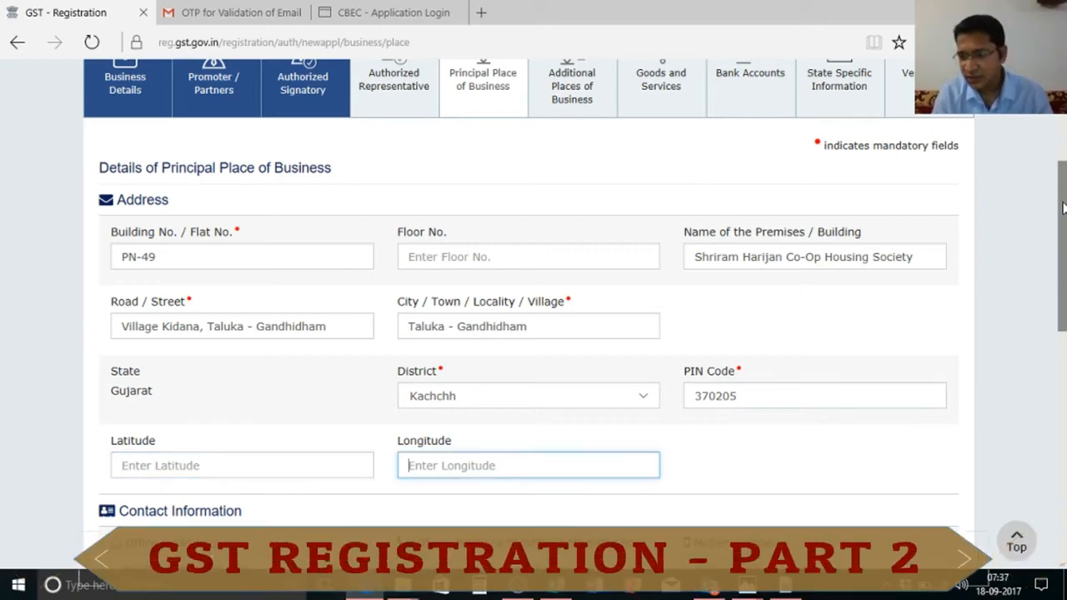
# Step: Set Nature of possession to Consent and the proof document to Consent Letter
pyautogui.moveTo(1064, 217); pyautogui.dragTo(1063, 296)
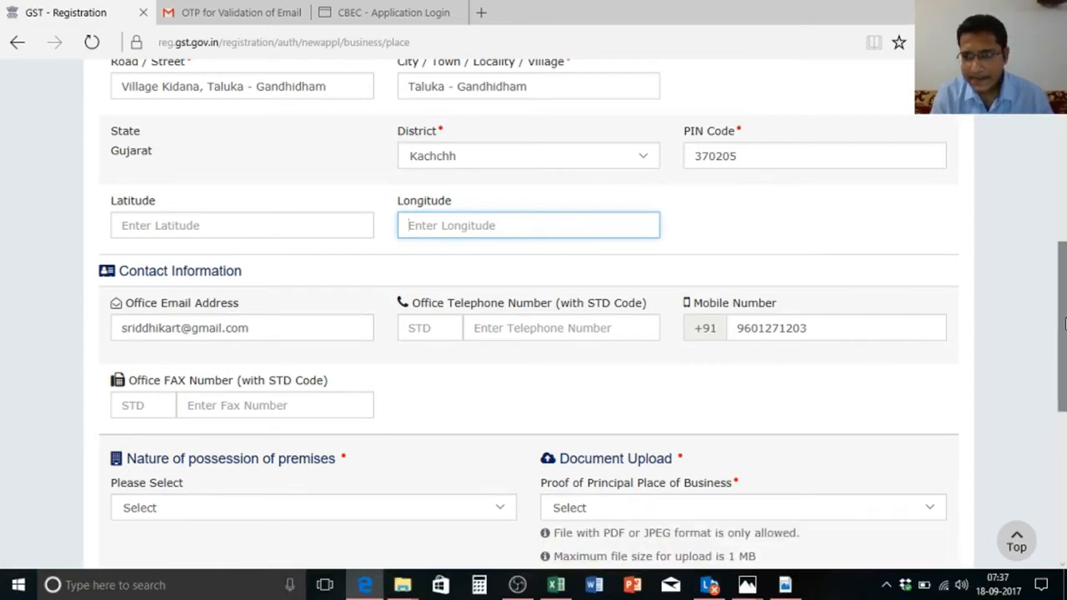
pyautogui.moveTo(1064, 325); pyautogui.dragTo(1065, 411)
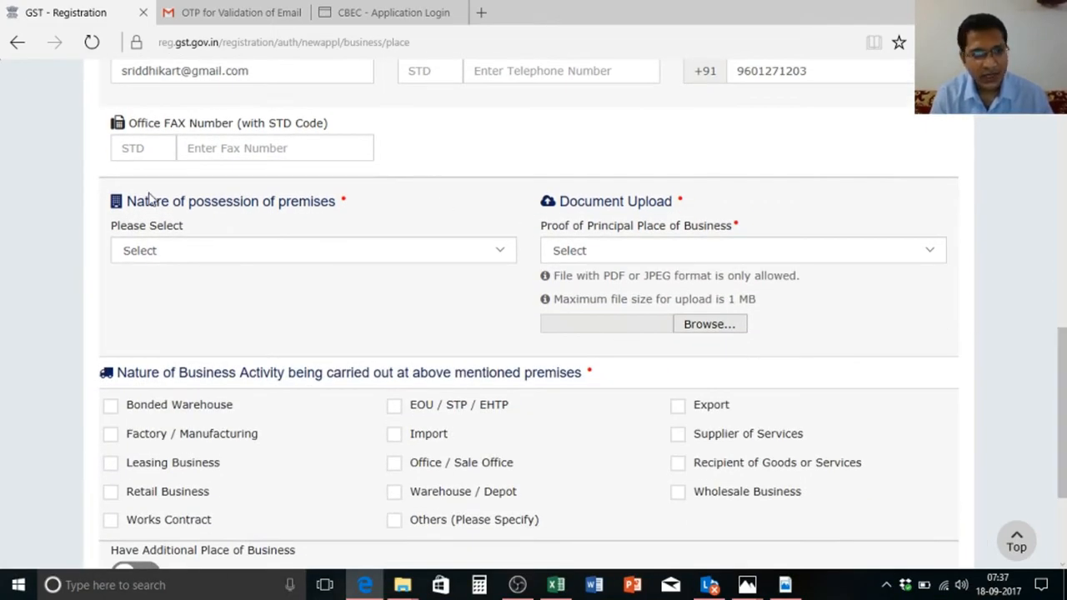
pyautogui.click(215, 256)
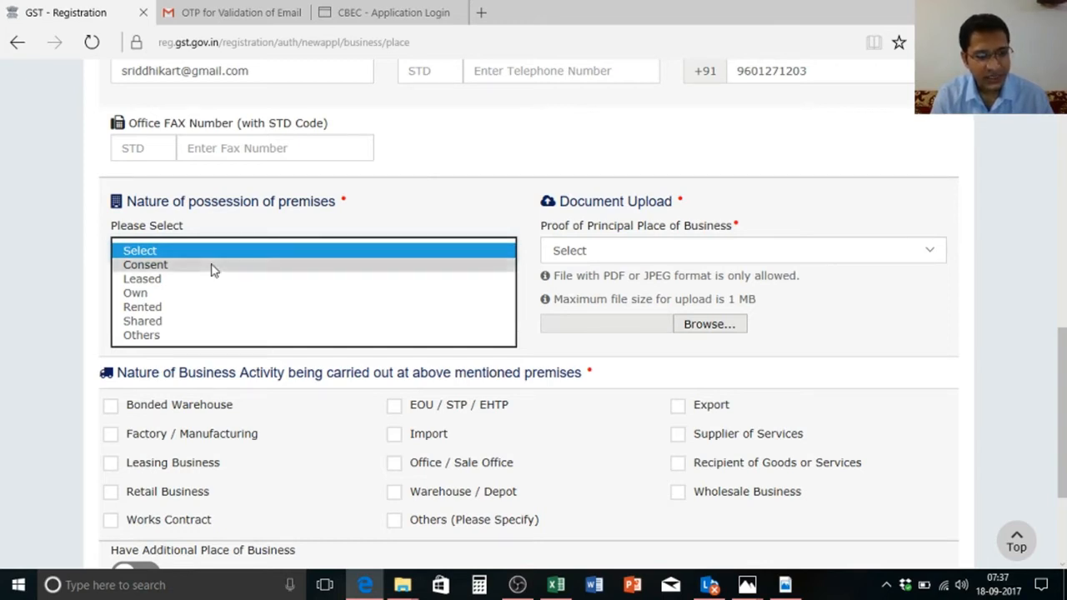
pyautogui.click(211, 267)
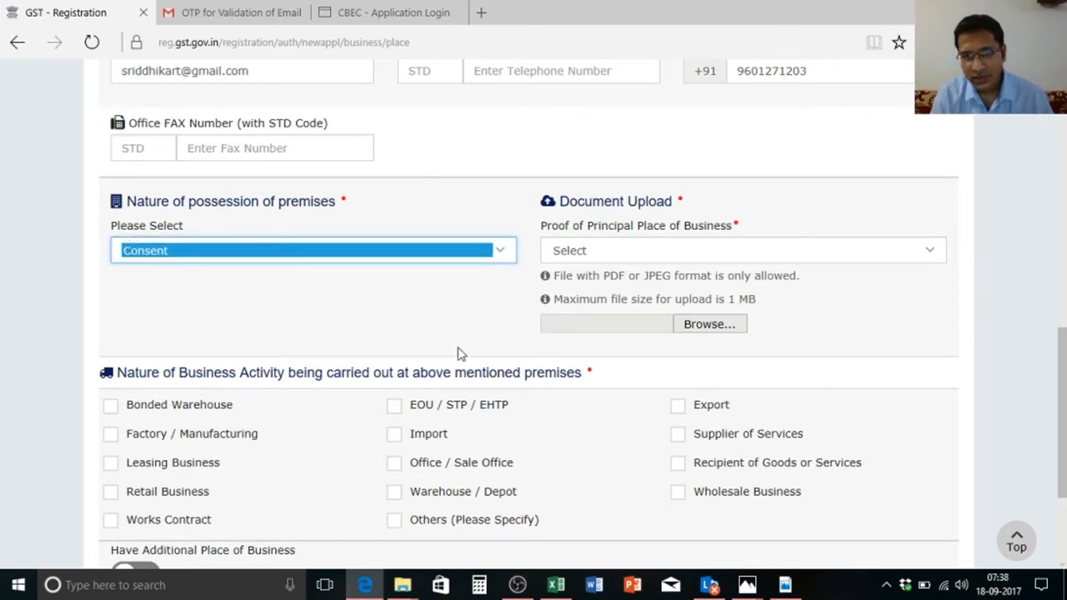
pyautogui.click(714, 251)
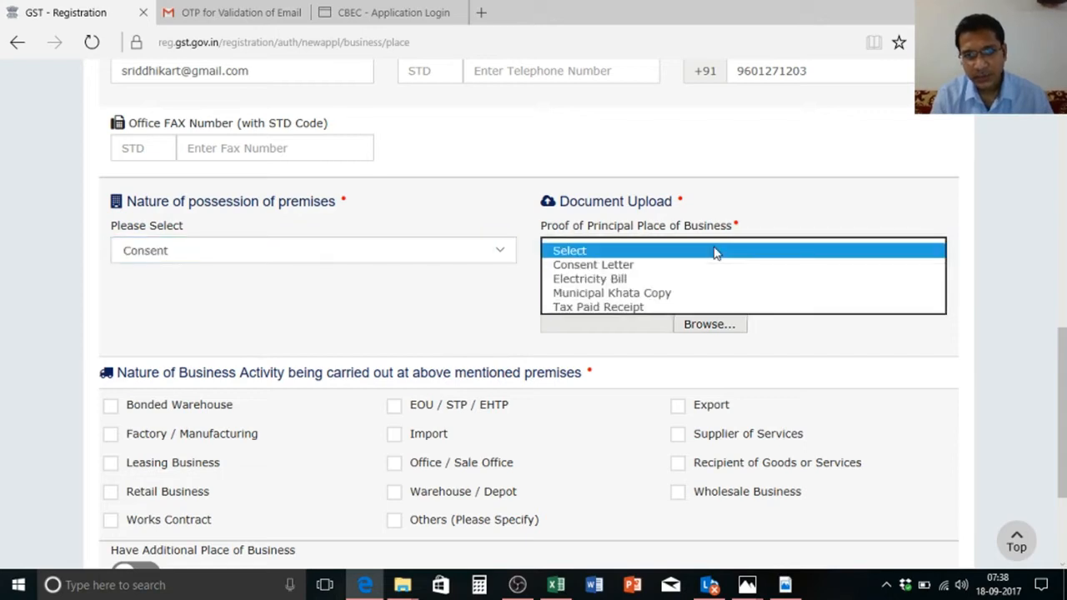
pyautogui.click(709, 267)
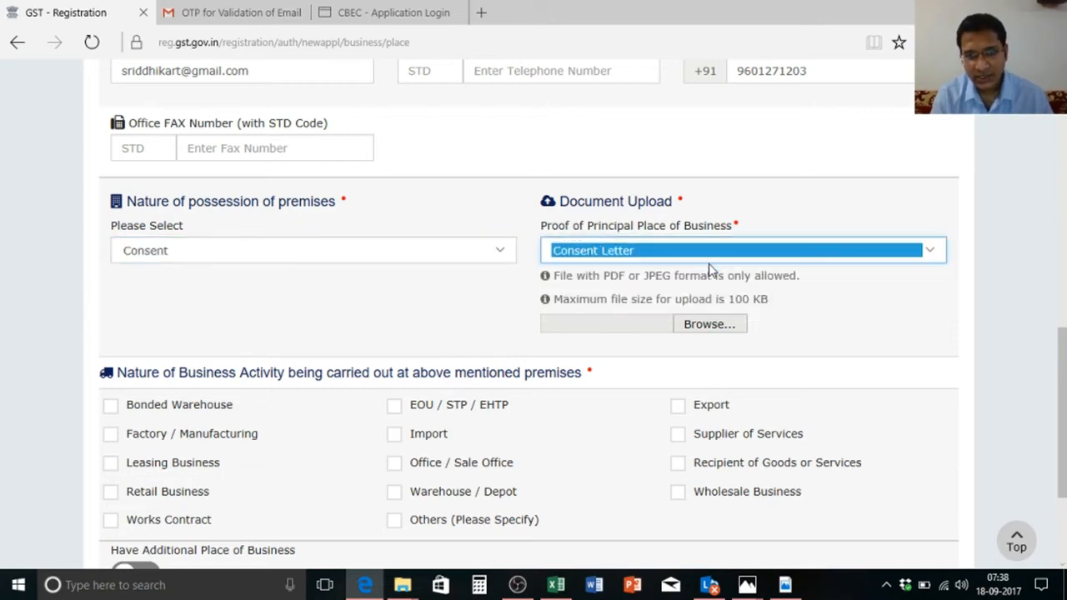
# Step: Start the consent letter upload and switch to the GST Registration folder
pyautogui.click(691, 325)
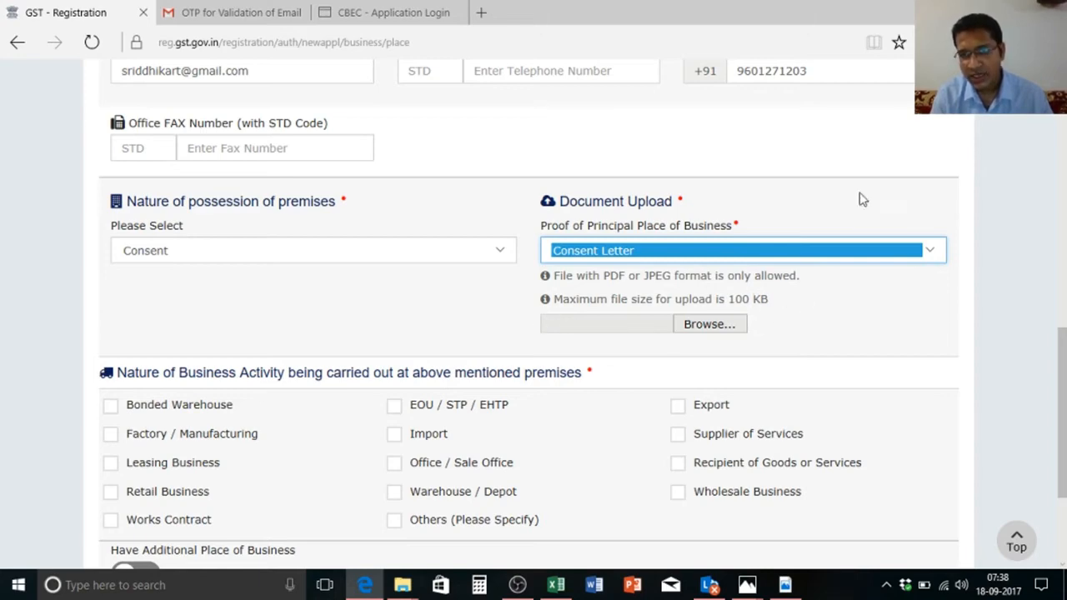
pyautogui.click(977, 11)
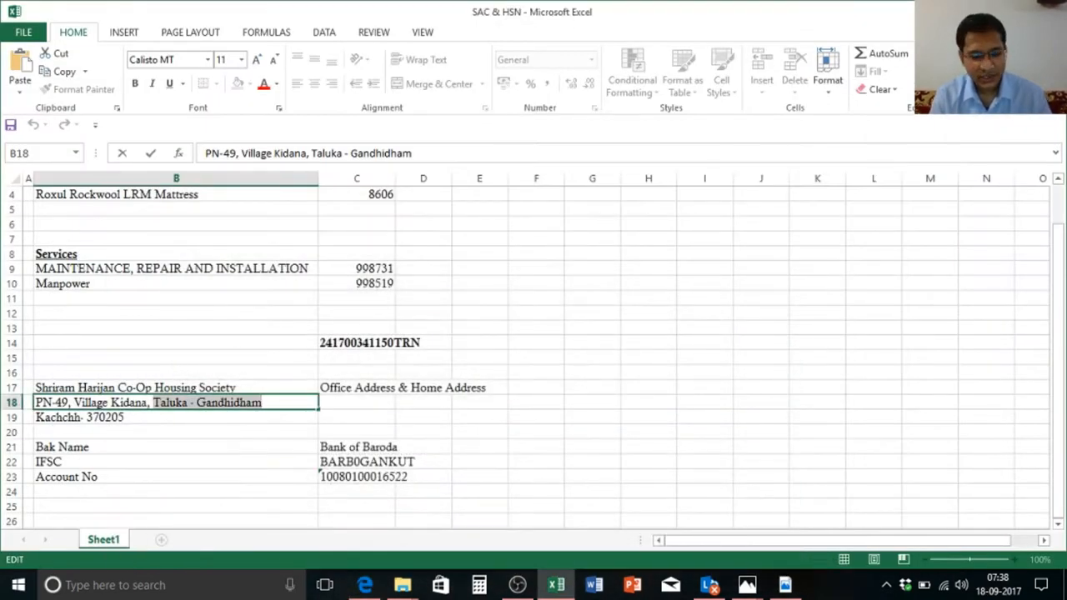
pyautogui.hotkey('alt', 'Tab')
pyautogui.hotkey('alt', 'Tab')
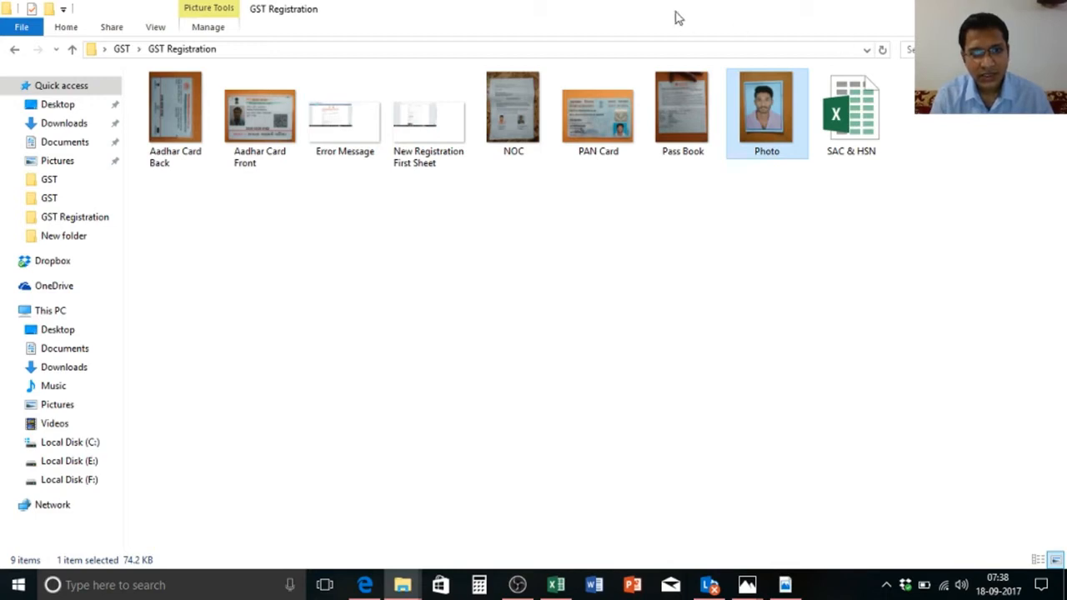
# Step: Read the NOC image's Properties (107 KB JPG), then reopen its context menu
pyautogui.rightClick(502, 117)
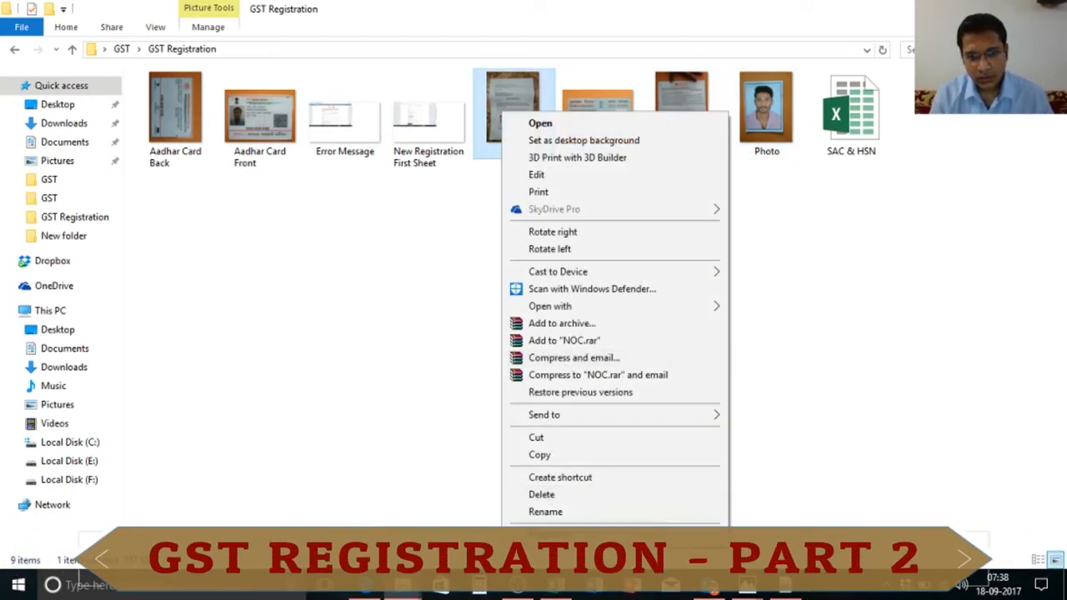
pyautogui.click(542, 531)
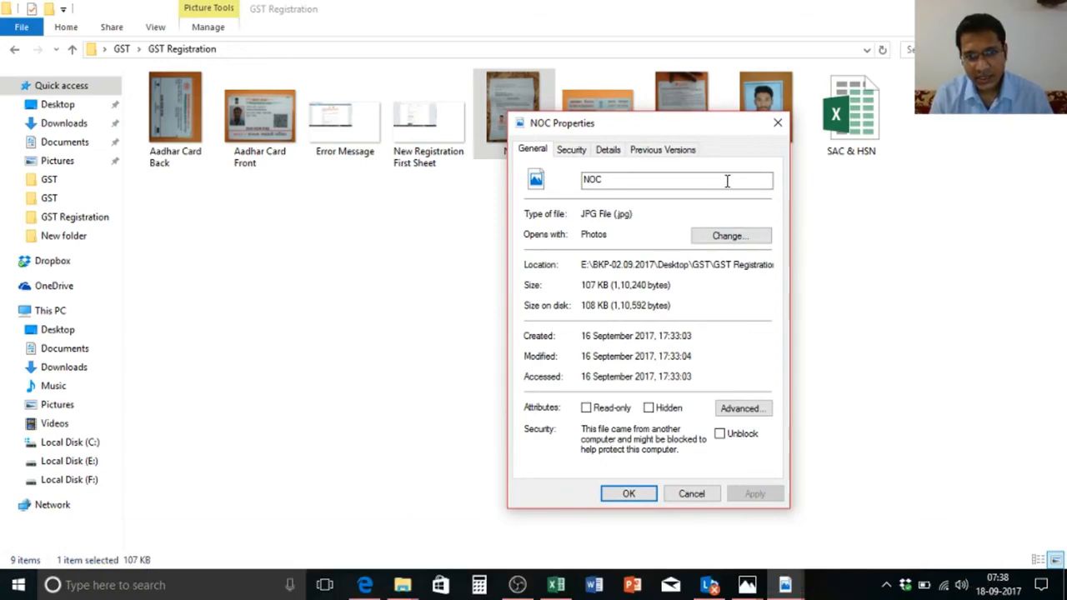
pyautogui.click(776, 125)
pyautogui.hotkey('alt', 'Tab')
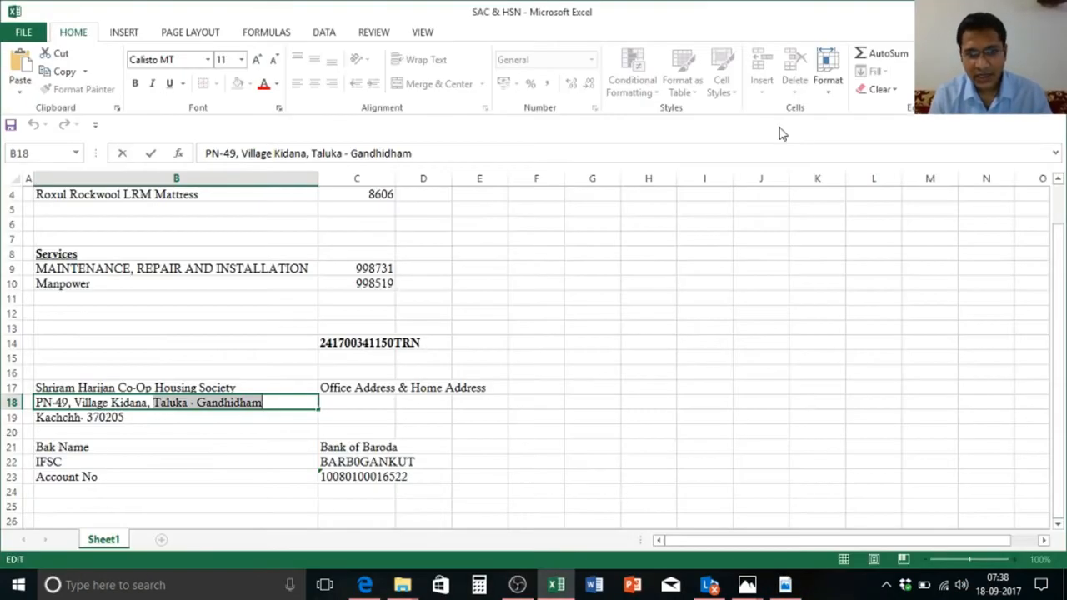
pyautogui.hotkey('alt', 'Tab')
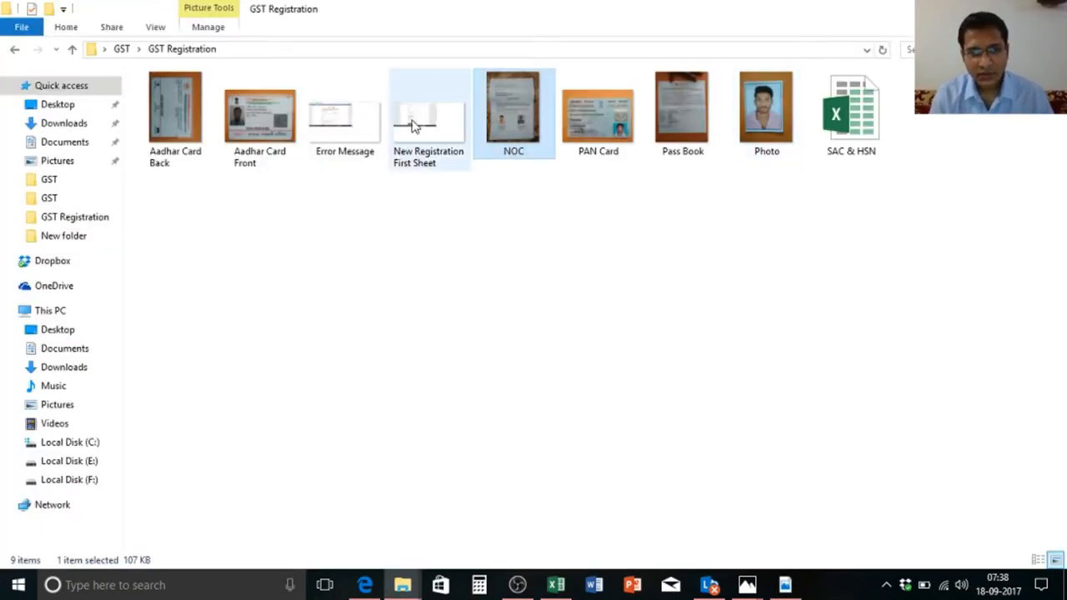
pyautogui.rightClick(512, 112)
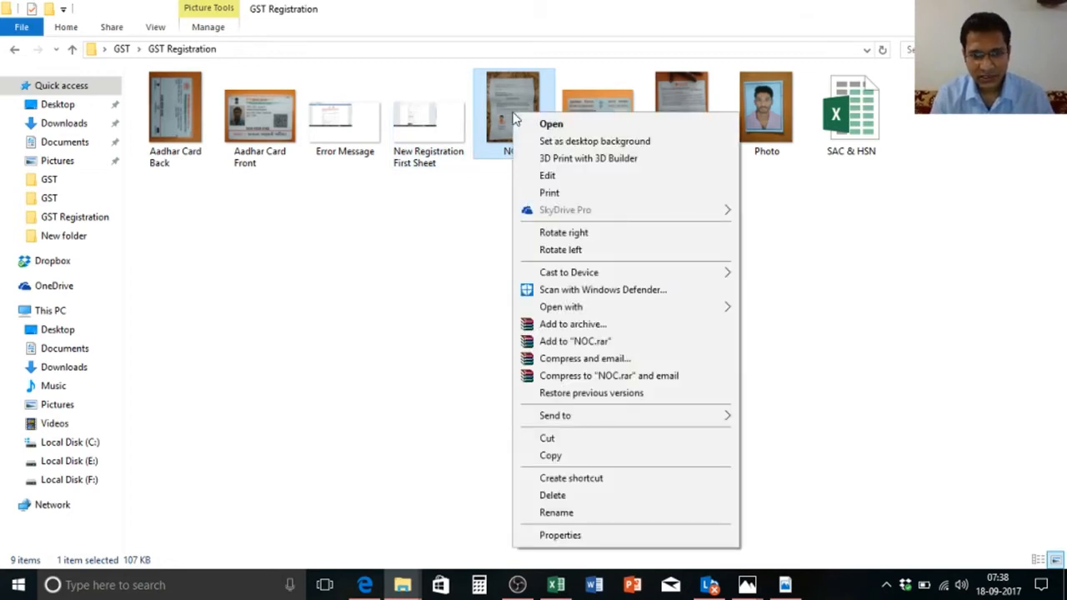
pyautogui.rightClick(502, 87)
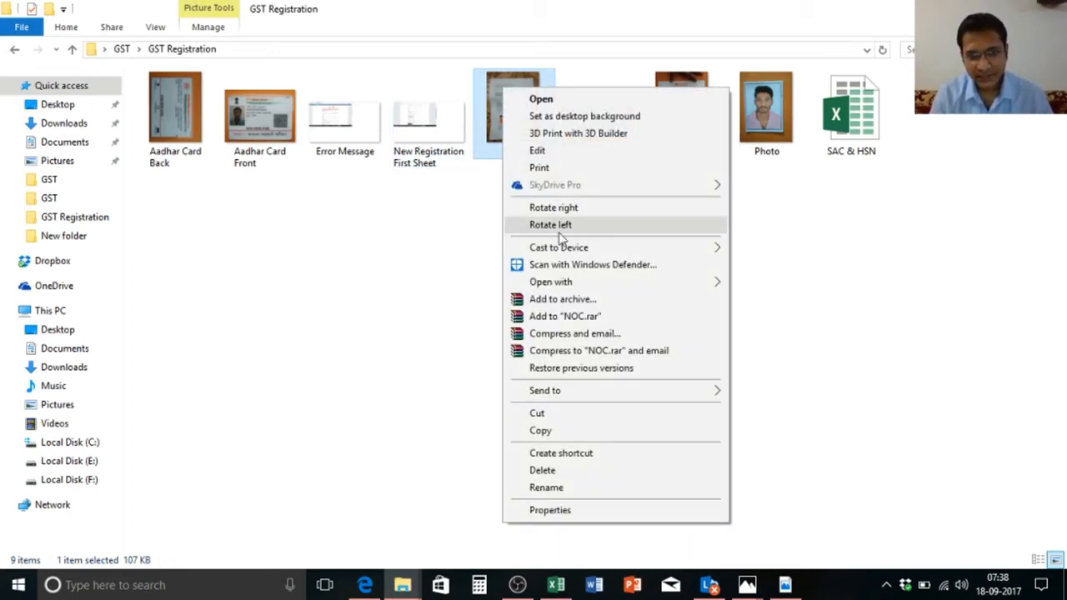
# Step: Open NOC in Paint, resize it to 80 percent (624 × 832 px), and close Paint
pyautogui.moveTo(567, 283)
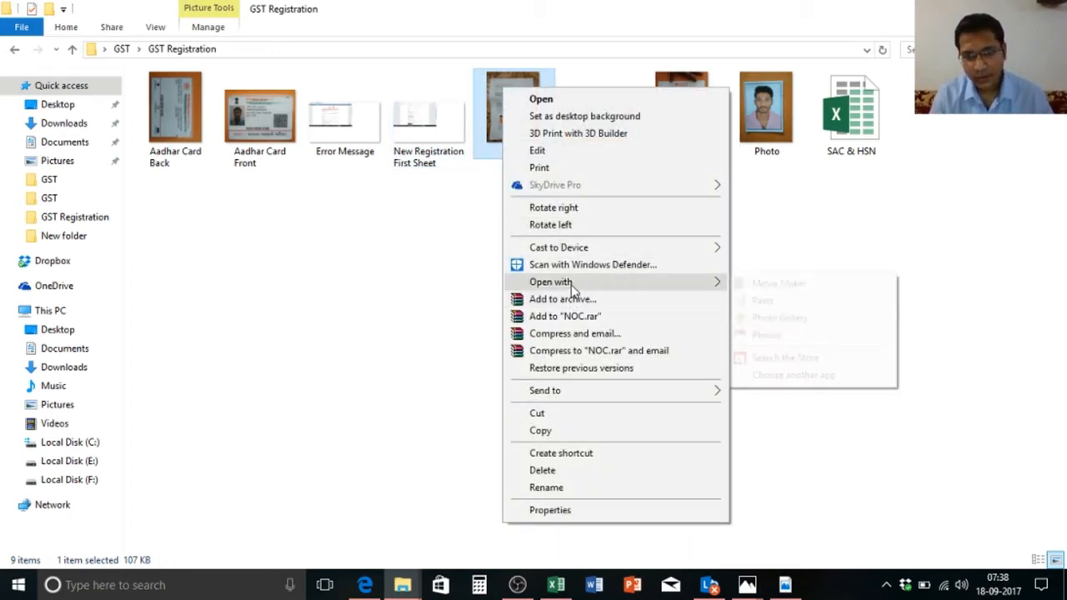
pyautogui.click(762, 301)
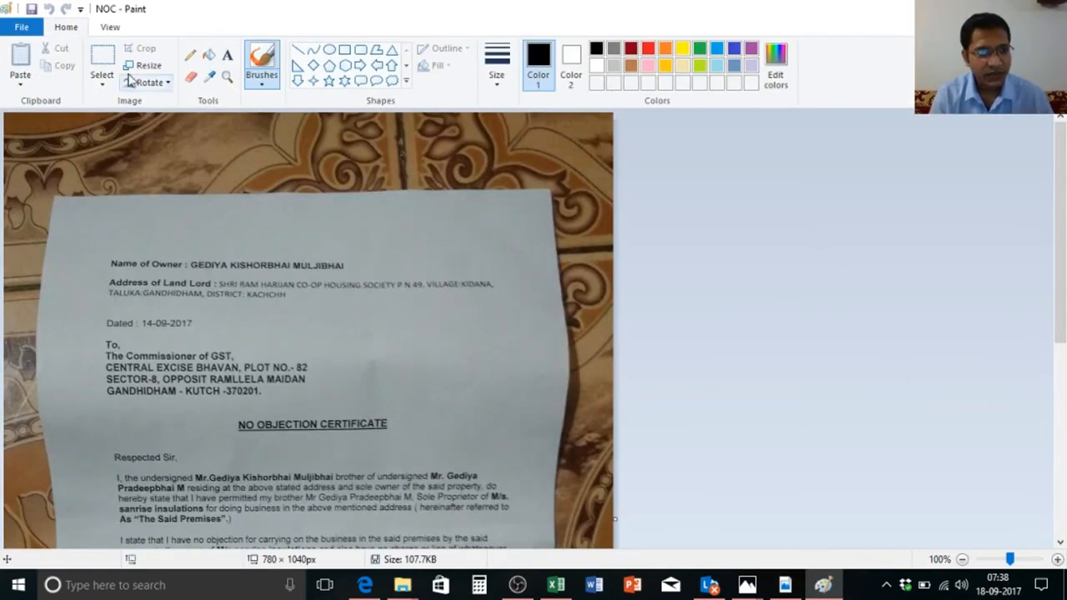
pyautogui.click(144, 67)
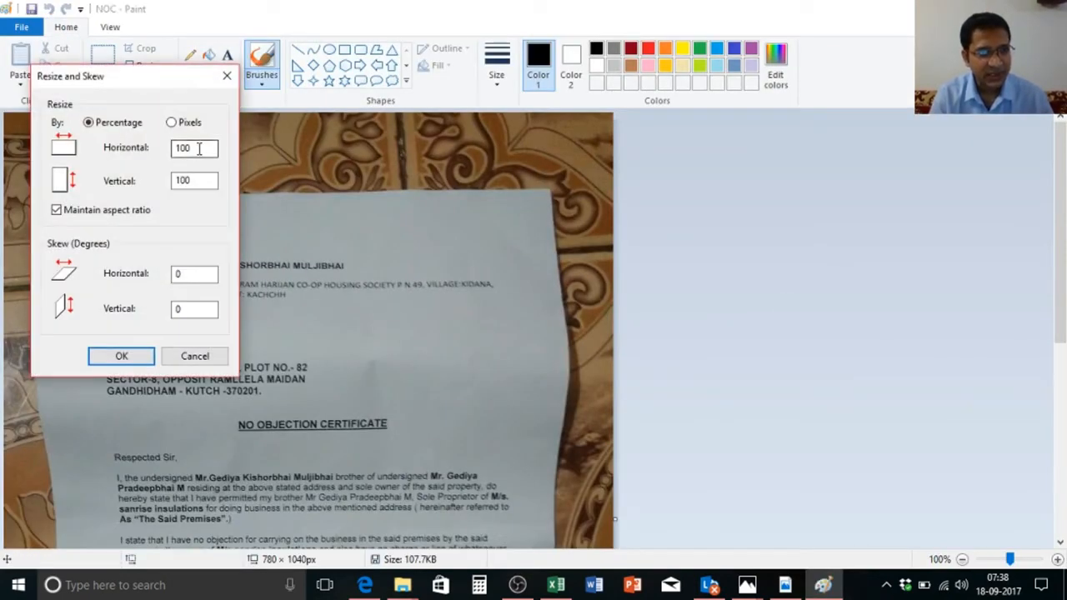
pyautogui.moveTo(201, 146); pyautogui.dragTo(152, 148)
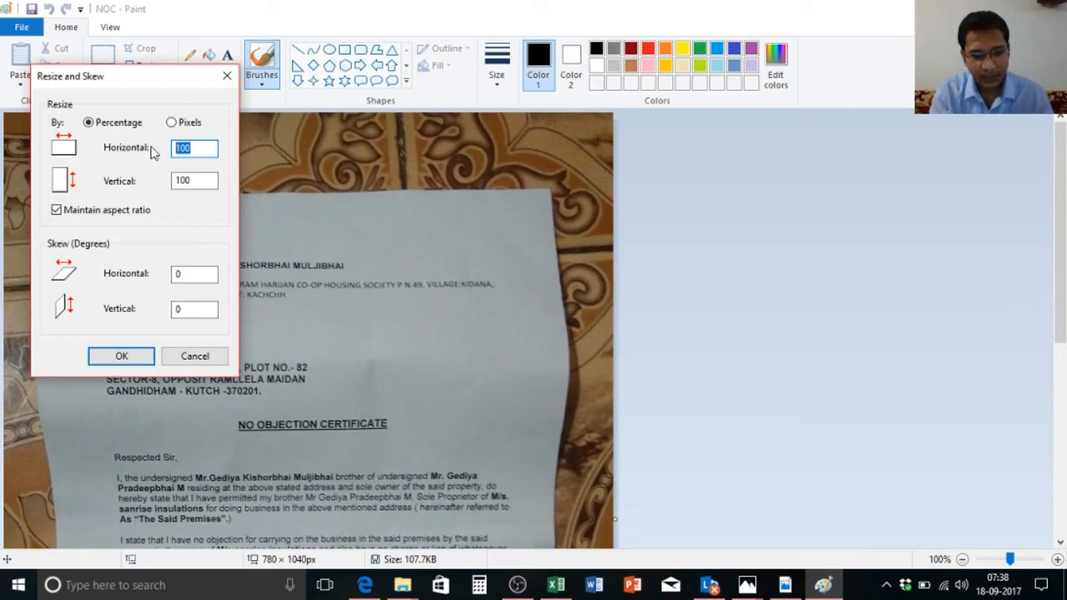
pyautogui.write('80')
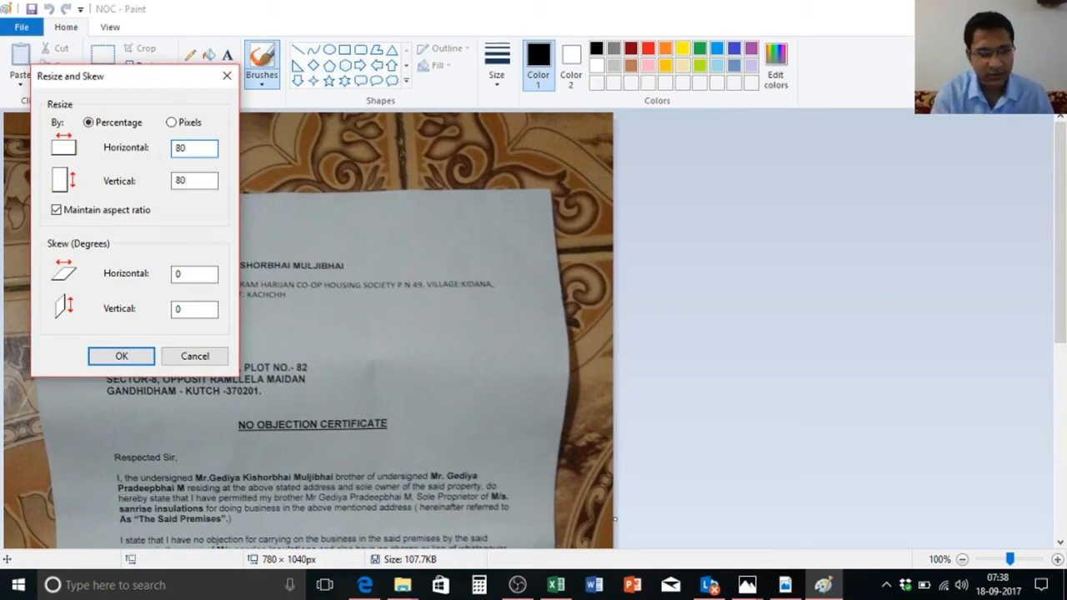
pyautogui.click(134, 355)
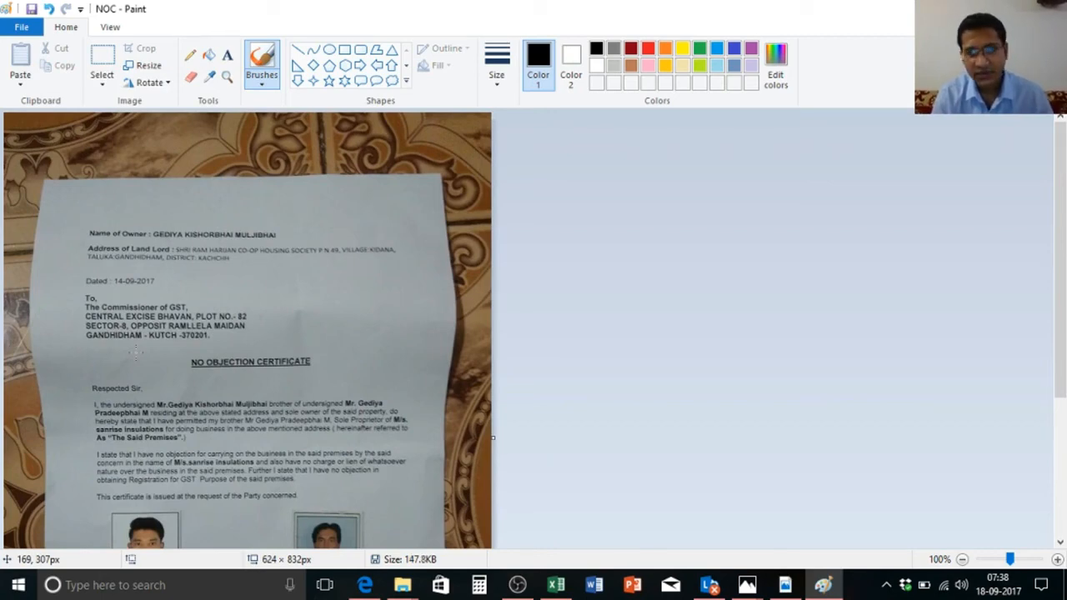
pyautogui.click(1048, 8)
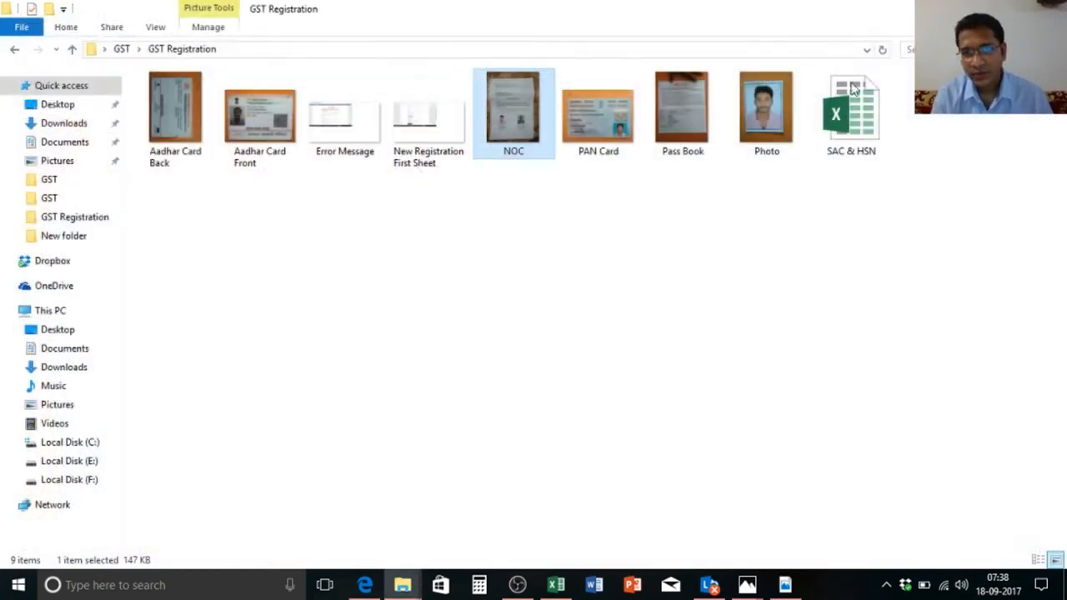
# Step: Check the resized NOC file's size (147 KB), then return to its folder and reopen its options
pyautogui.rightClick(517, 85)
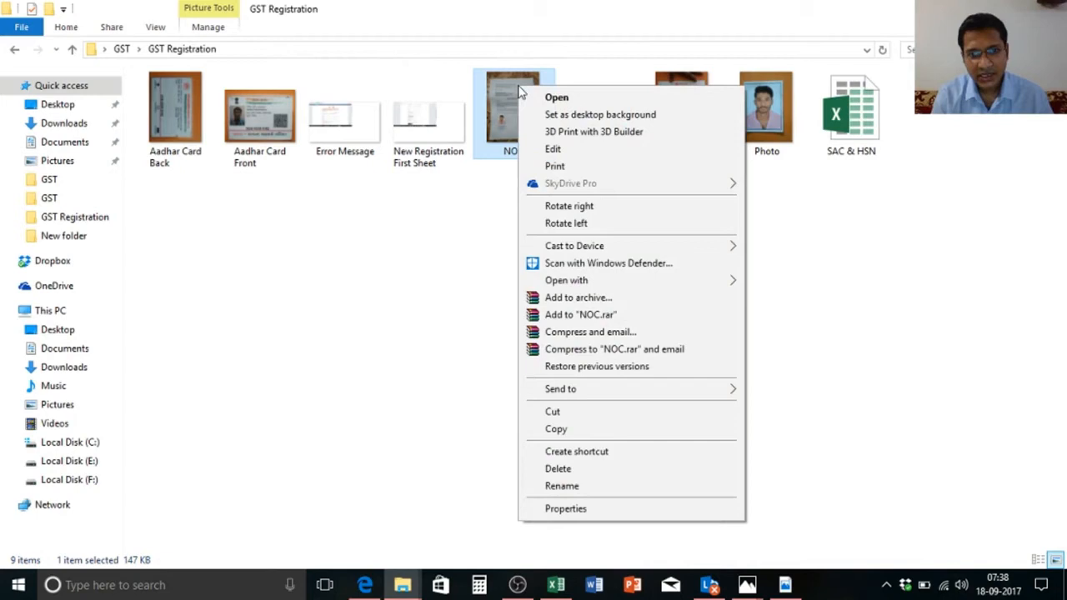
pyautogui.click(556, 509)
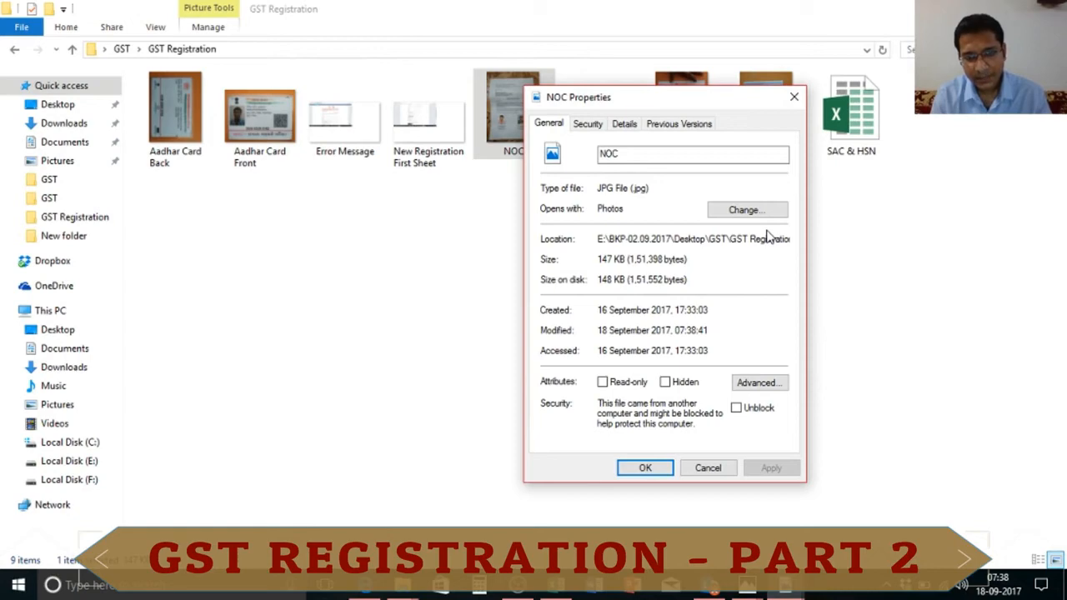
pyautogui.hotkey('alt', 'Tab')
pyautogui.hotkey('alt', 'Tab')
pyautogui.press('Tab')
pyautogui.press('Tab')
pyautogui.press('Tab')
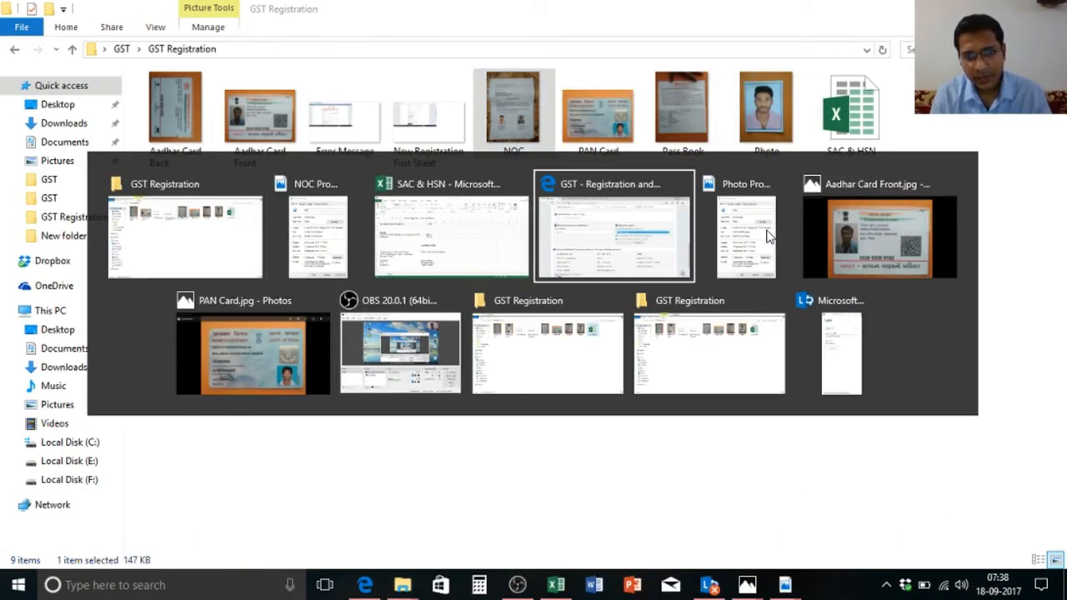
pyautogui.press('Tab')
pyautogui.press('Tab')
pyautogui.press('Tab')
pyautogui.press('Tab')
pyautogui.press('Tab')
pyautogui.press('Tab')
pyautogui.press('Tab')
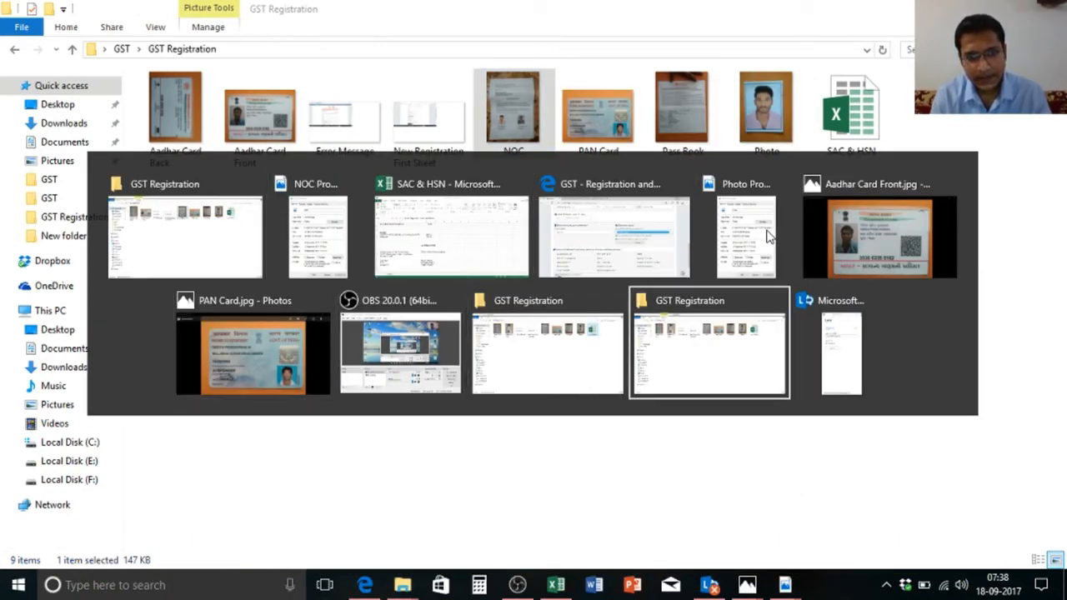
pyautogui.press('Tab')
pyautogui.press('Tab')
pyautogui.press('Tab')
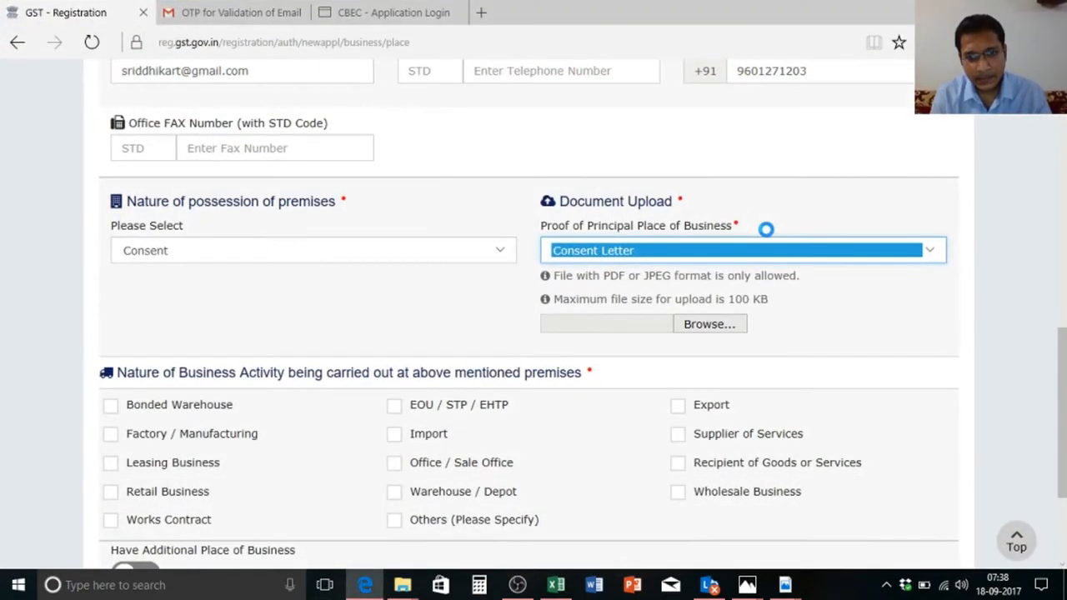
pyautogui.hotkey('alt', 'Tab')
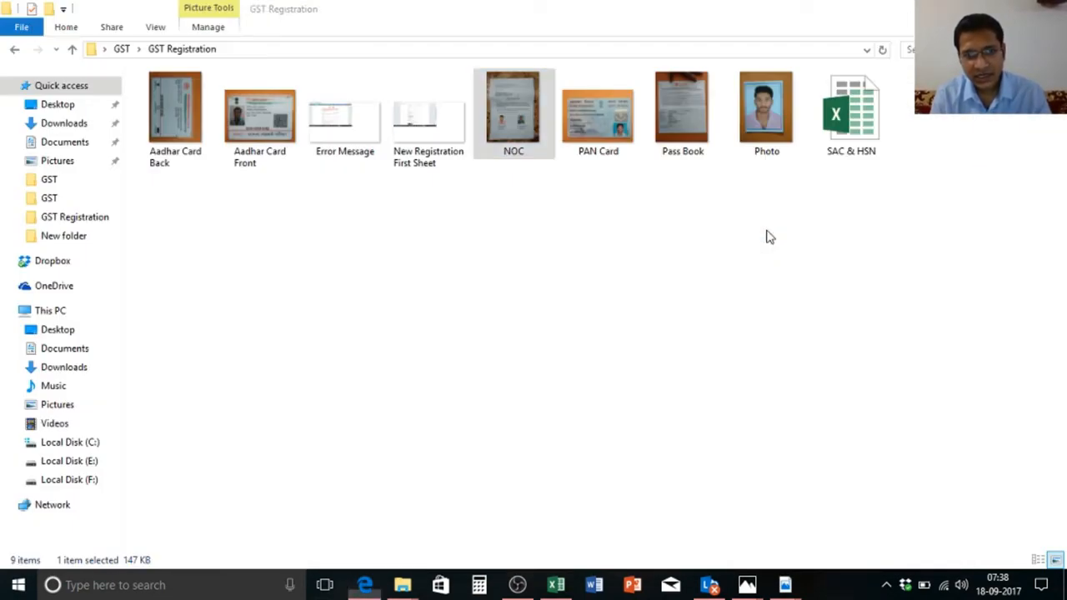
pyautogui.rightClick(496, 110)
# Step: Open NOC in Paint, resize it to 50 percent (312 × 416 px), save, and close
pyautogui.moveTo(592, 313)
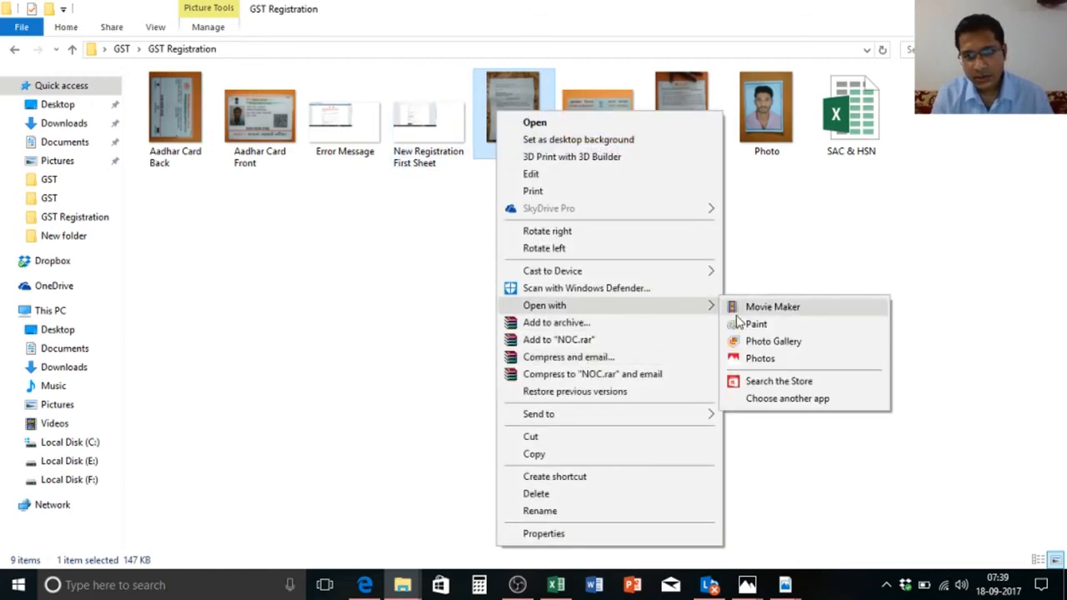
pyautogui.click(750, 323)
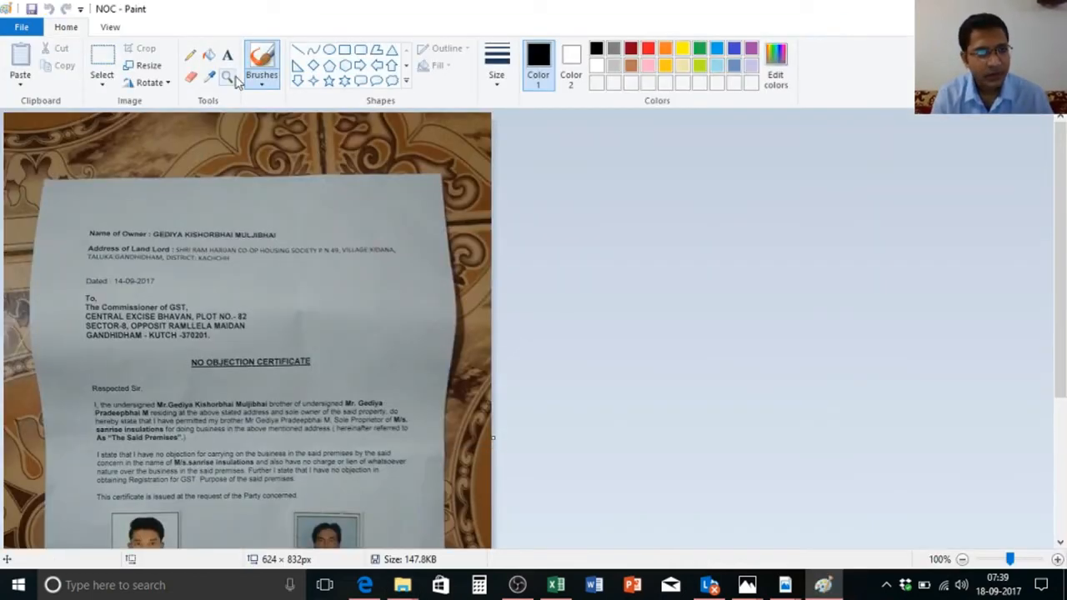
pyautogui.click(144, 65)
pyautogui.moveTo(208, 148); pyautogui.dragTo(154, 147)
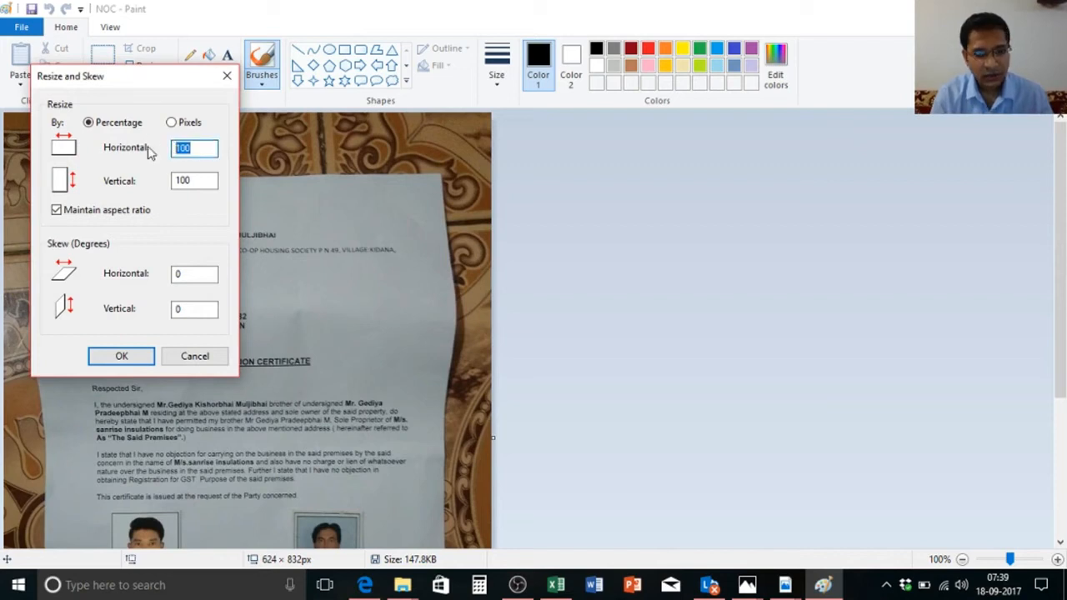
pyautogui.write('50')
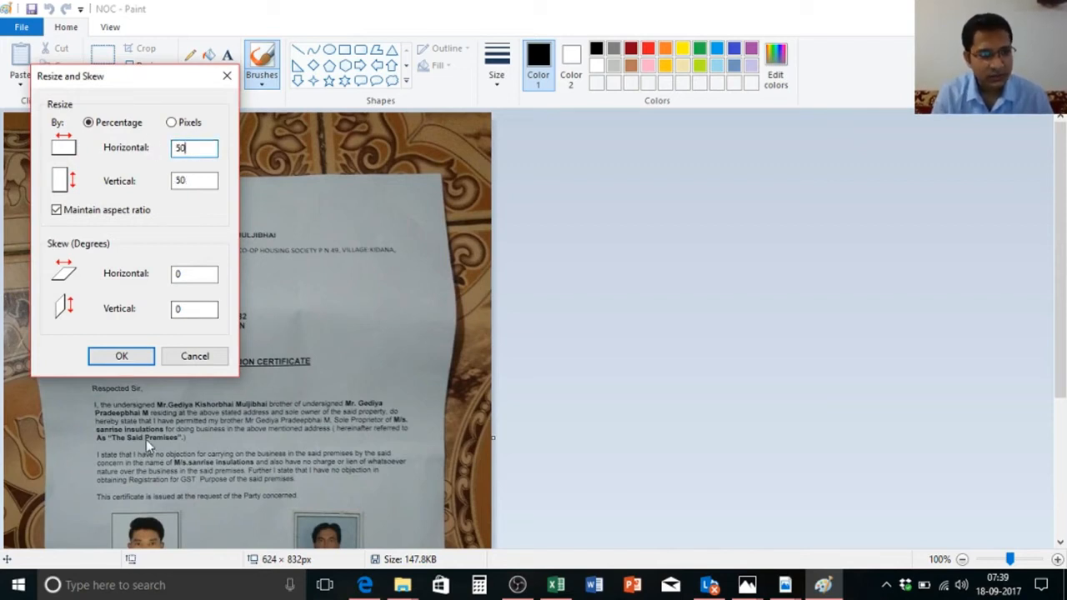
pyautogui.click(140, 358)
pyautogui.hotkey('ctrl', 's')
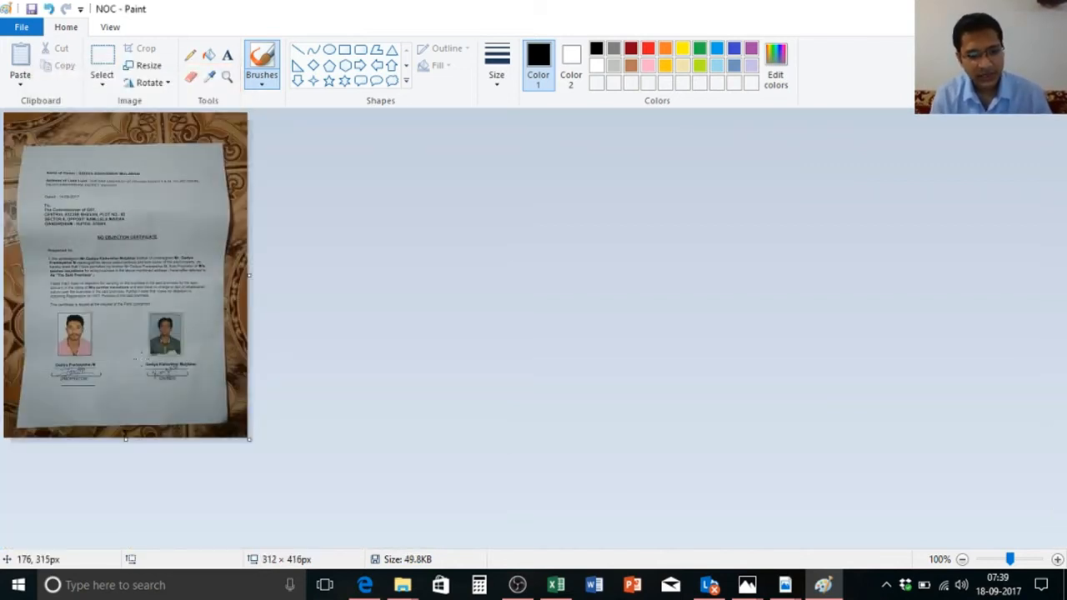
pyautogui.hotkey('alt', 'F4')
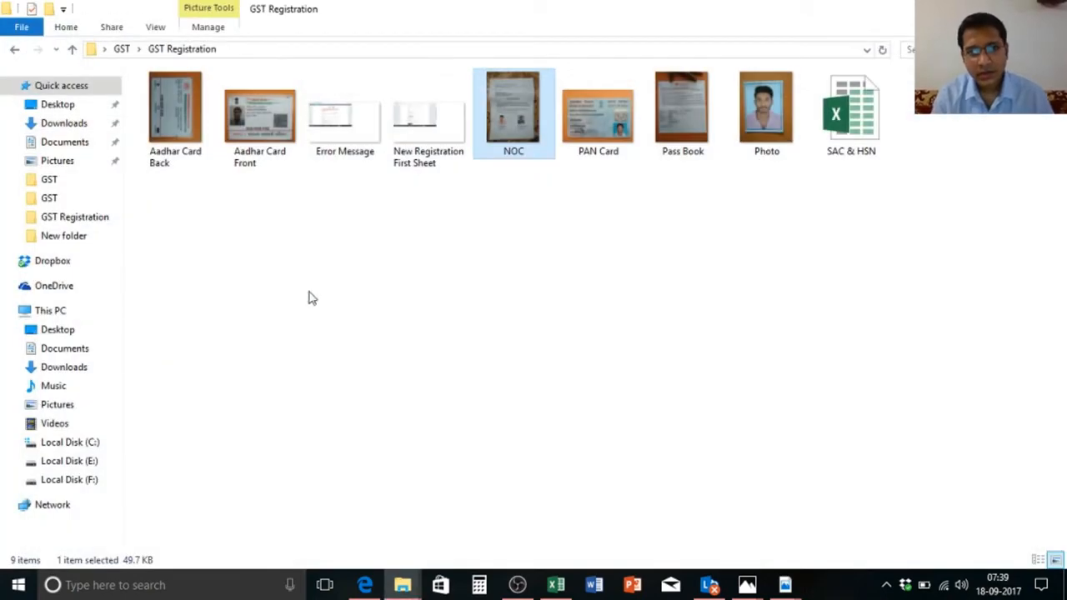
# Step: Verify in Properties that NOC is now 49.7 KB, then bring Edge's registration form forward
pyautogui.rightClick(520, 147)
pyautogui.click(569, 556)
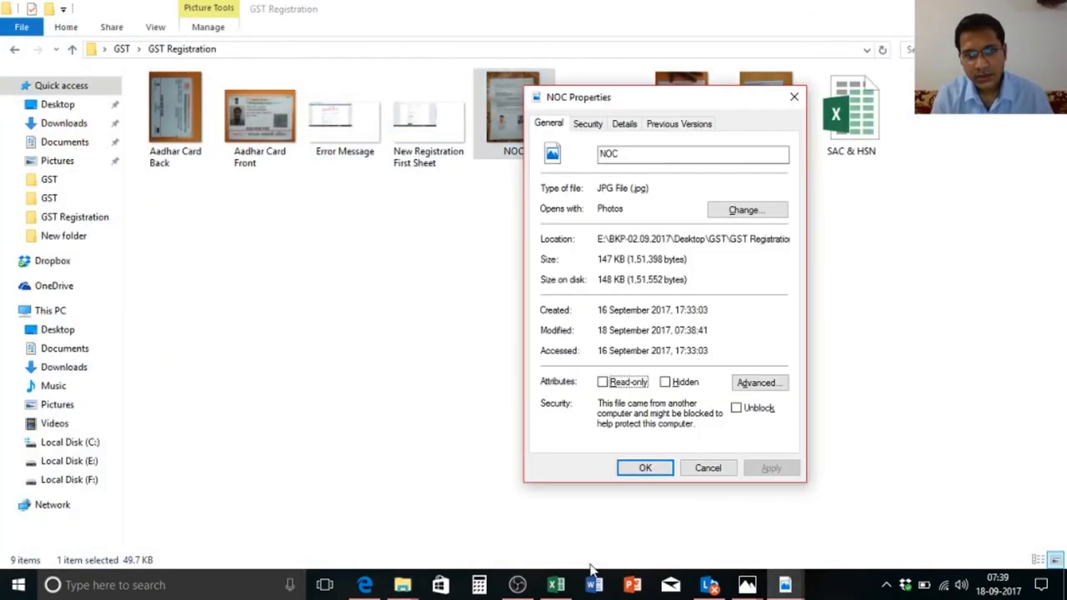
pyautogui.click(794, 101)
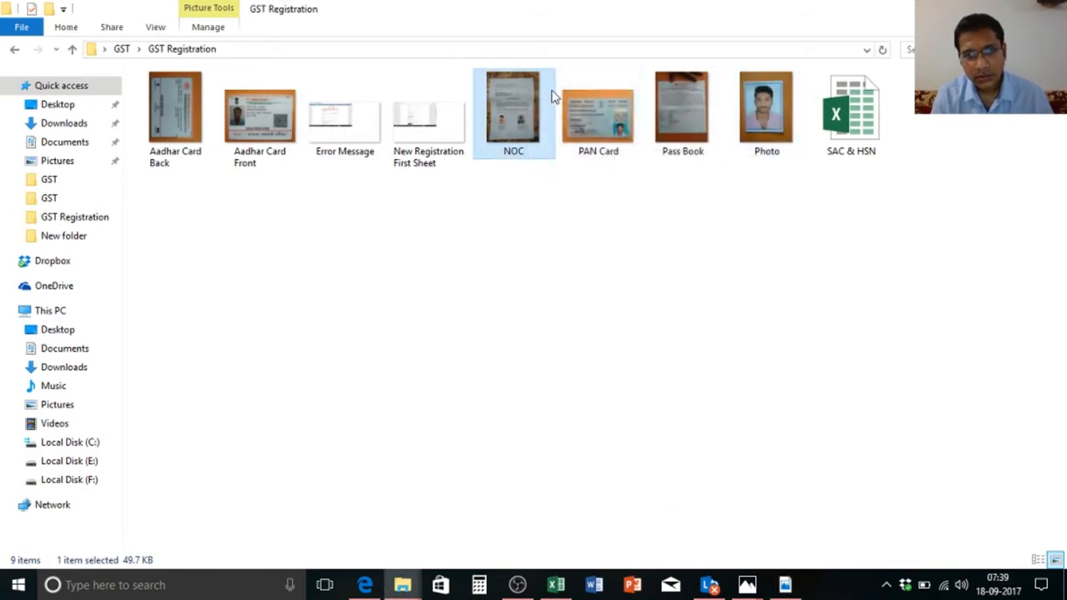
pyautogui.click(527, 232)
pyautogui.click(503, 99)
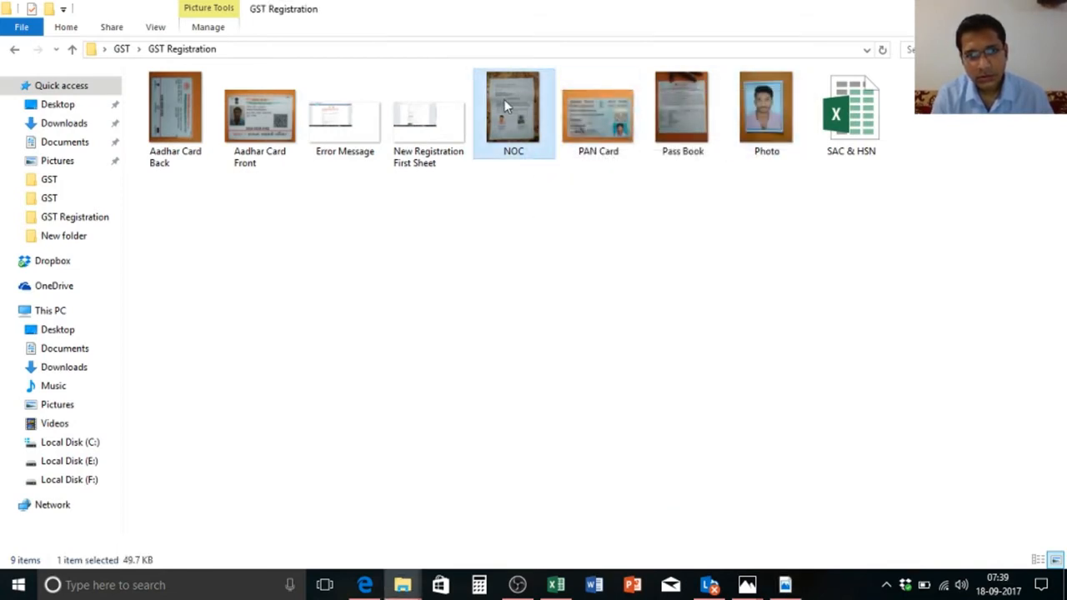
pyautogui.rightClick(503, 99)
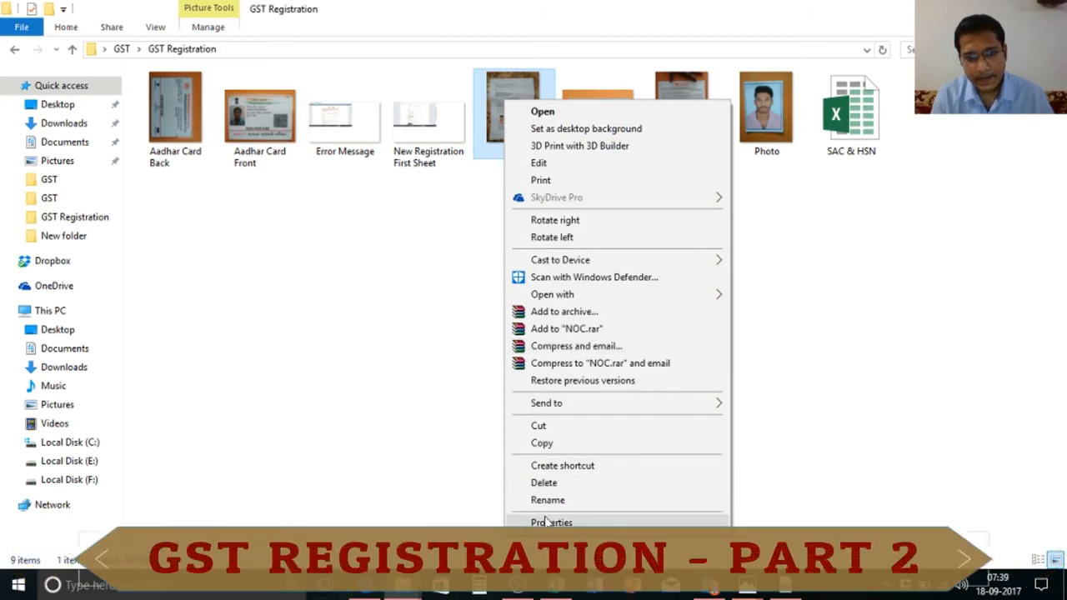
pyautogui.click(544, 518)
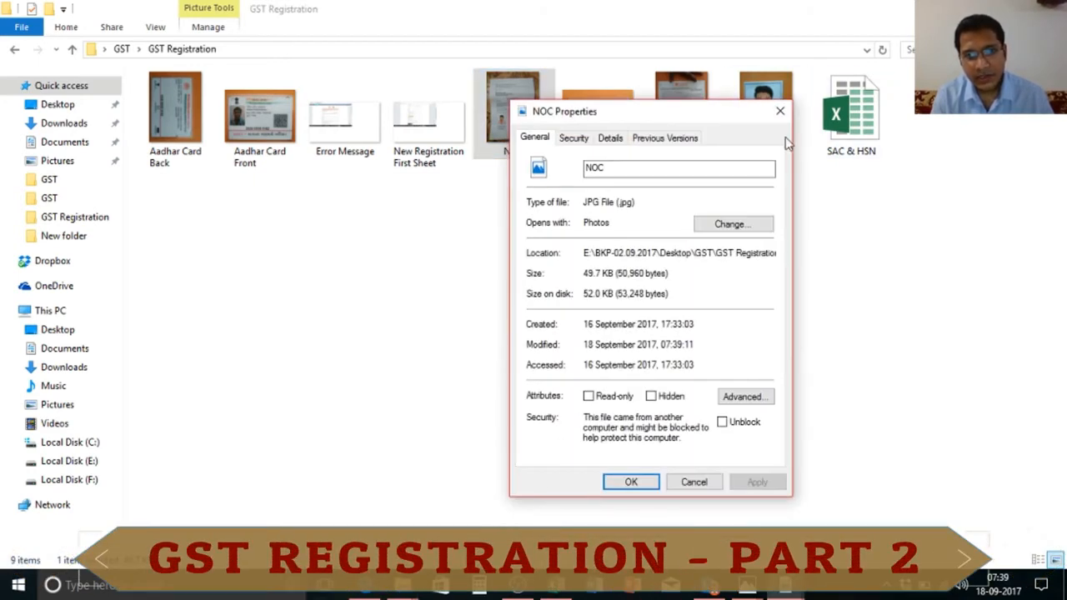
pyautogui.click(780, 114)
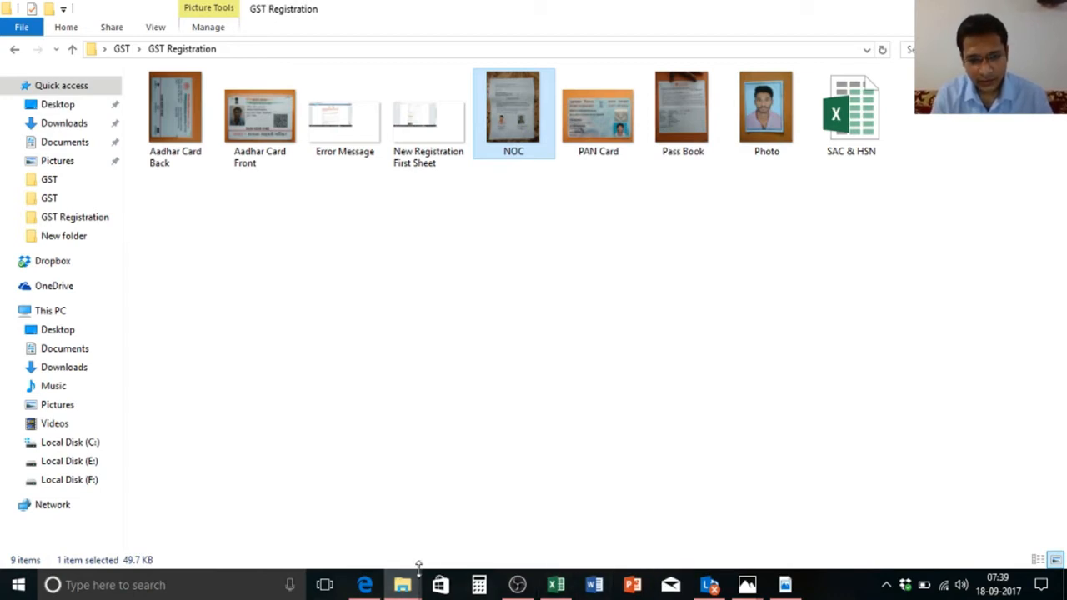
pyautogui.click(367, 586)
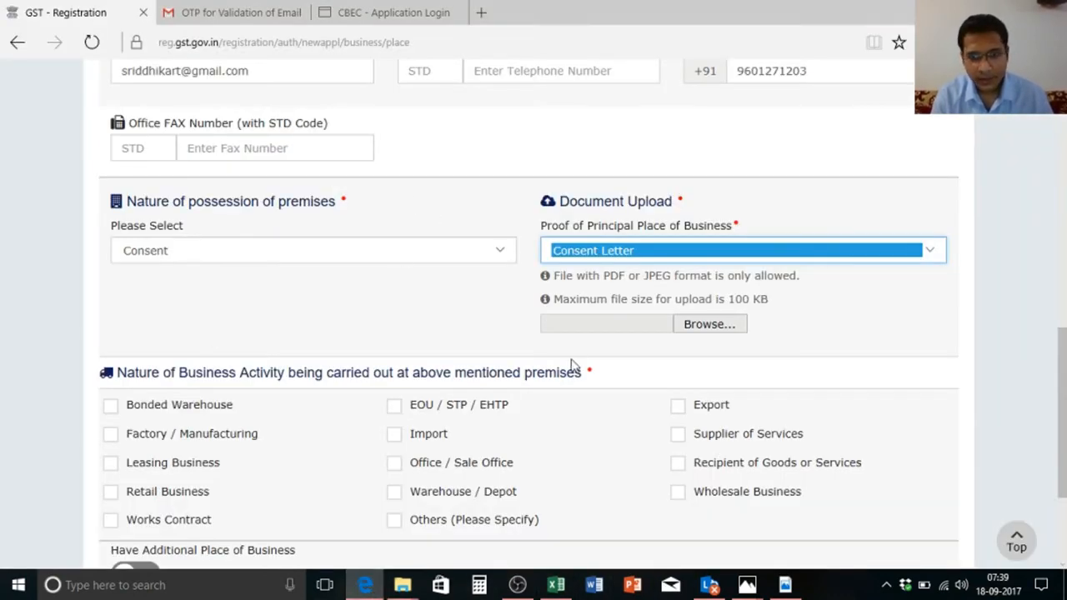
# Step: Upload the resized NOC image as the Consent Letter proof document
pyautogui.click(710, 325)
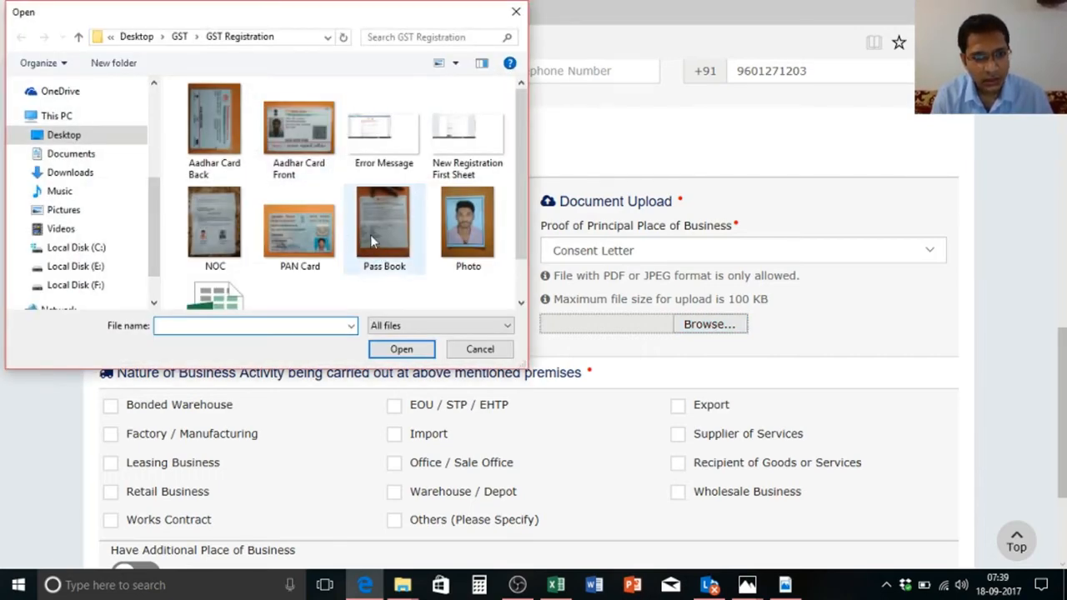
pyautogui.doubleClick(227, 229)
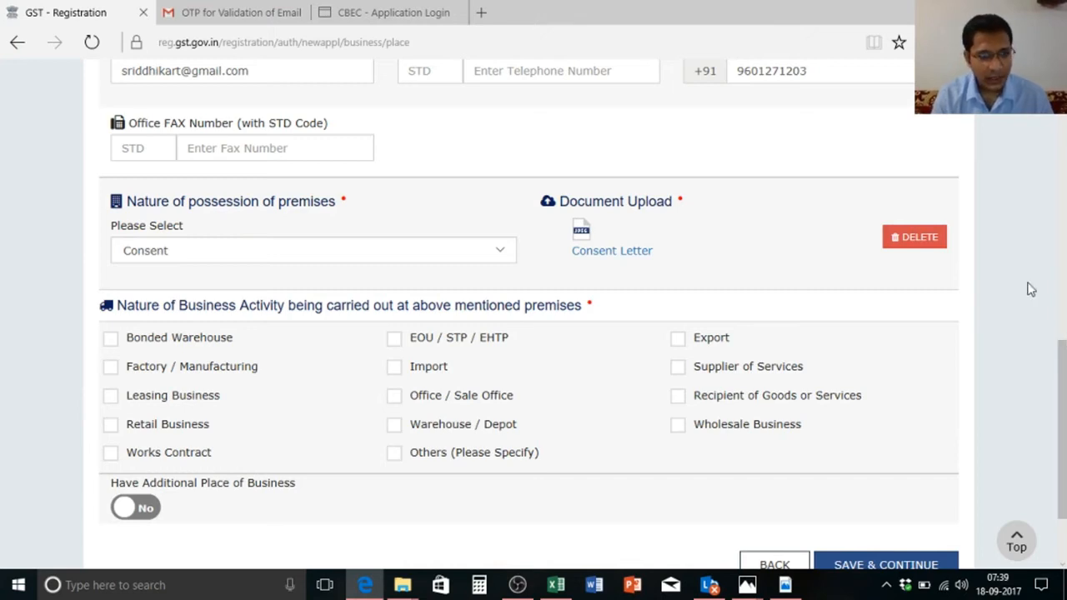
pyautogui.moveTo(1065, 430); pyautogui.dragTo(1065, 429)
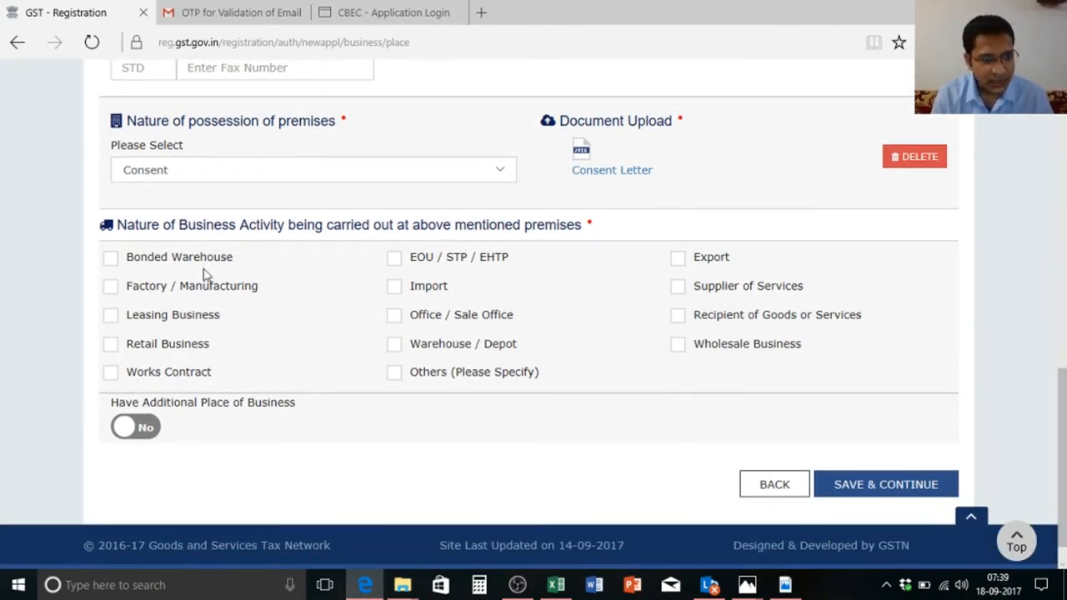
# Step: Tick Works Contract as the business activity, leaving Others (Please Specify) unticked
pyautogui.click(124, 376)
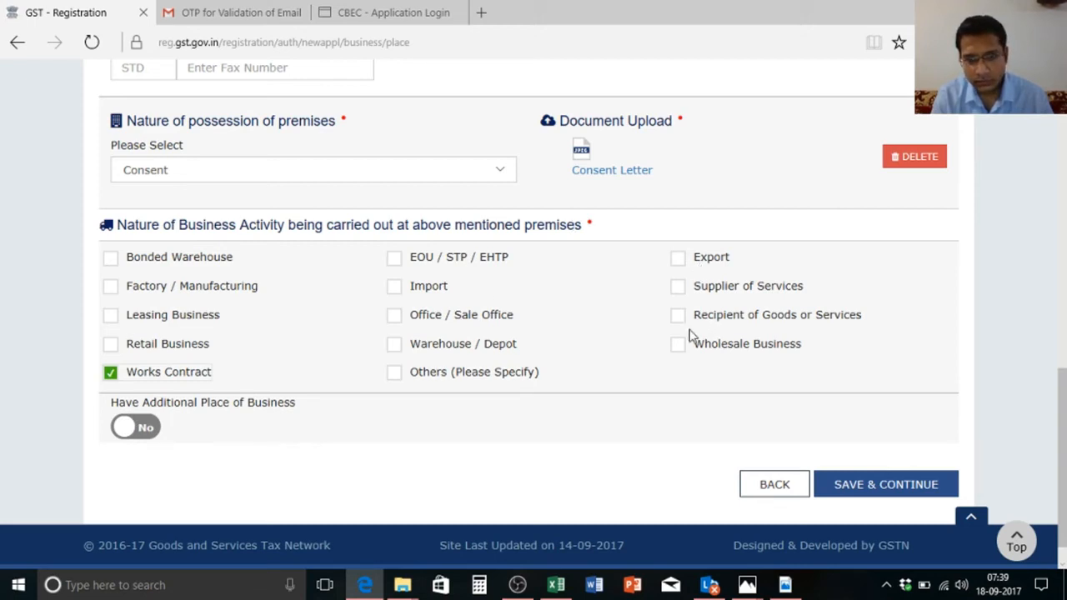
pyautogui.click(395, 373)
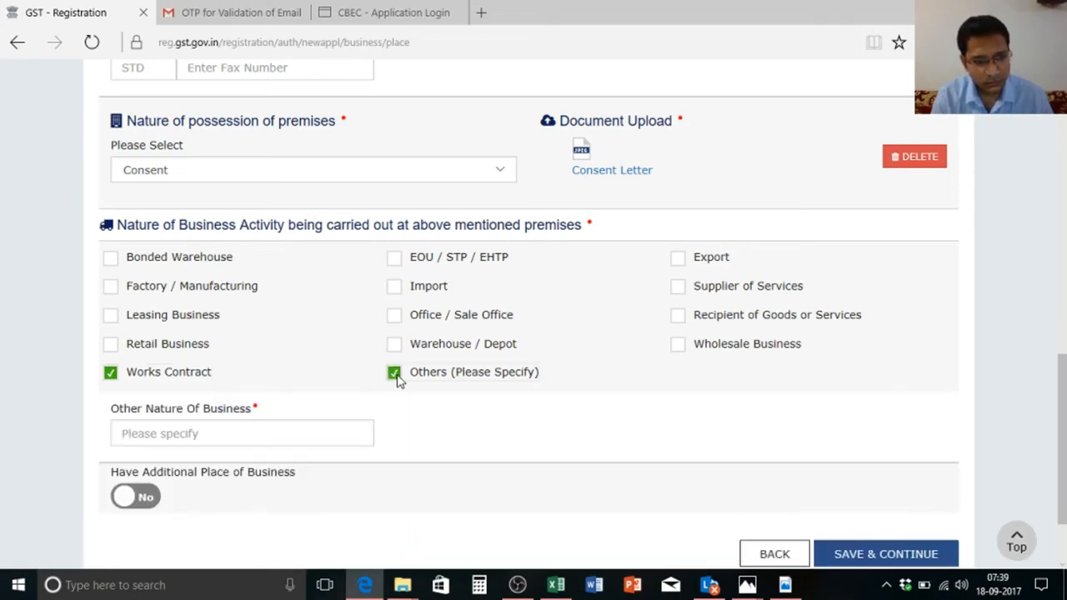
pyautogui.click(319, 427)
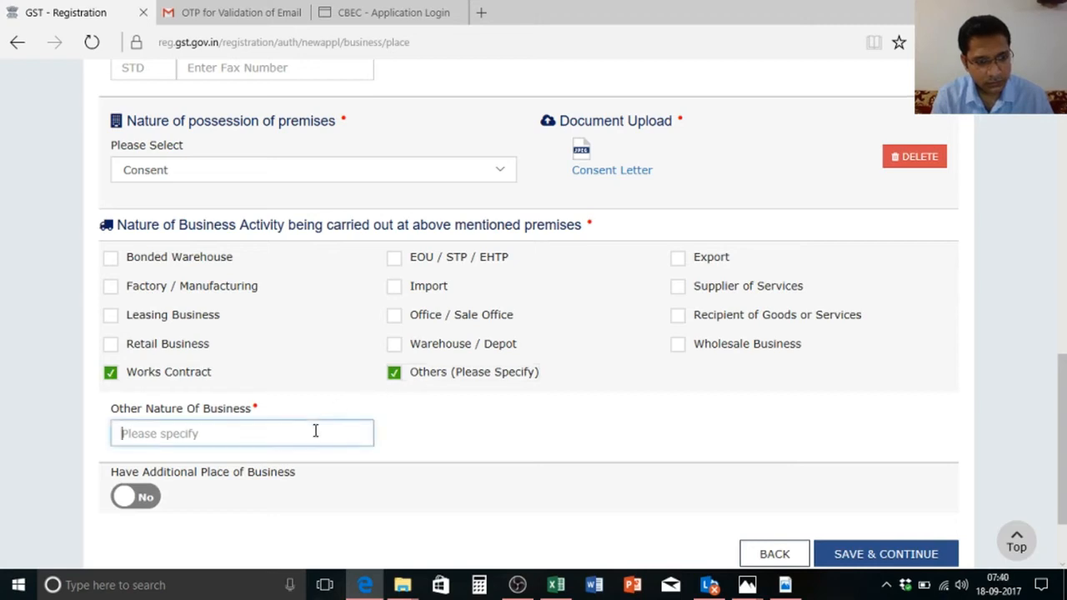
pyautogui.click(397, 376)
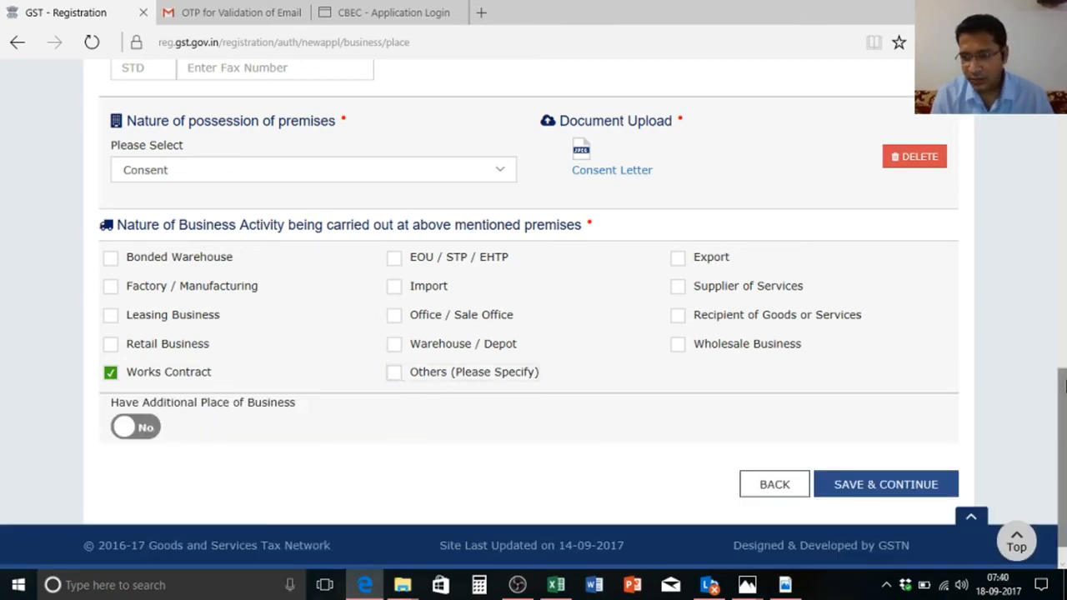
# Step: Save the Principal Place of Business details and continue to Additional Places of Business
pyautogui.moveTo(1065, 424); pyautogui.dragTo(1066, 437)
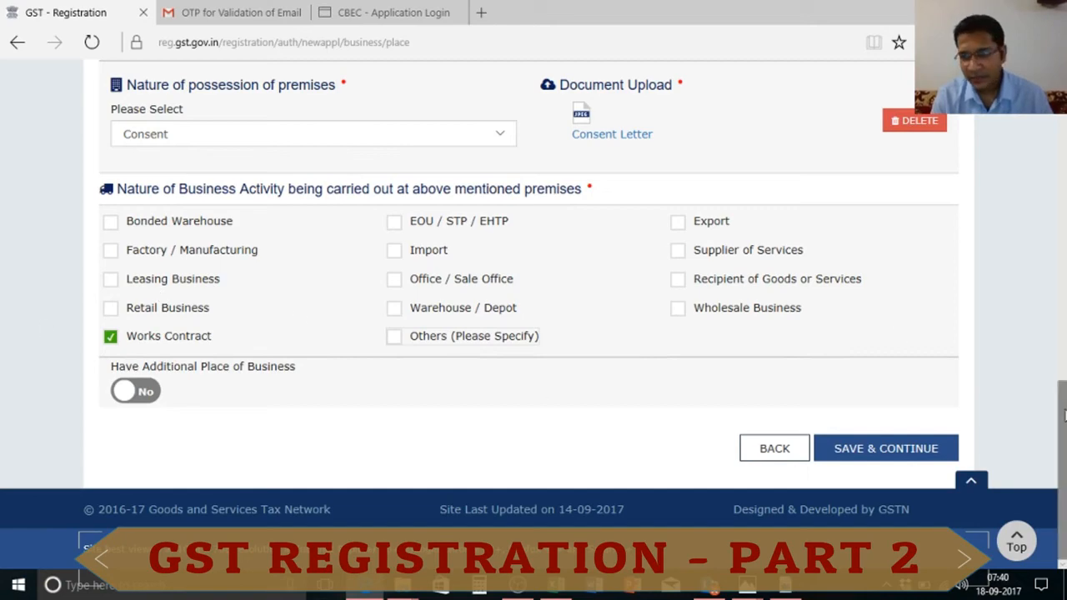
pyautogui.moveTo(1062, 413)
pyautogui.mouseDown()
pyautogui.moveTo(1063, 354)
pyautogui.moveTo(1062, 425)
pyautogui.mouseUp()
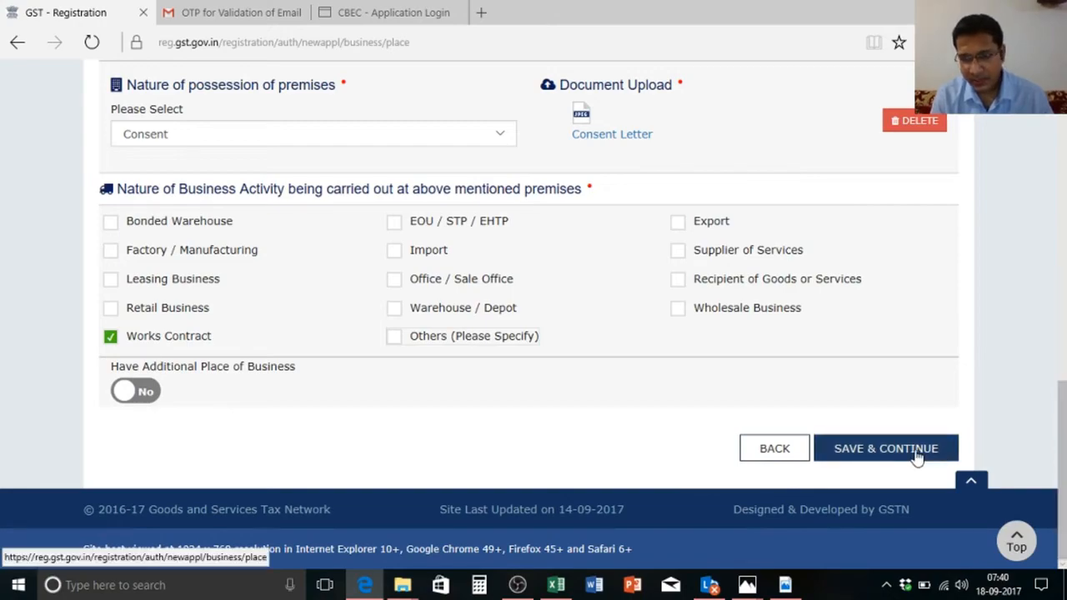
pyautogui.click(885, 448)
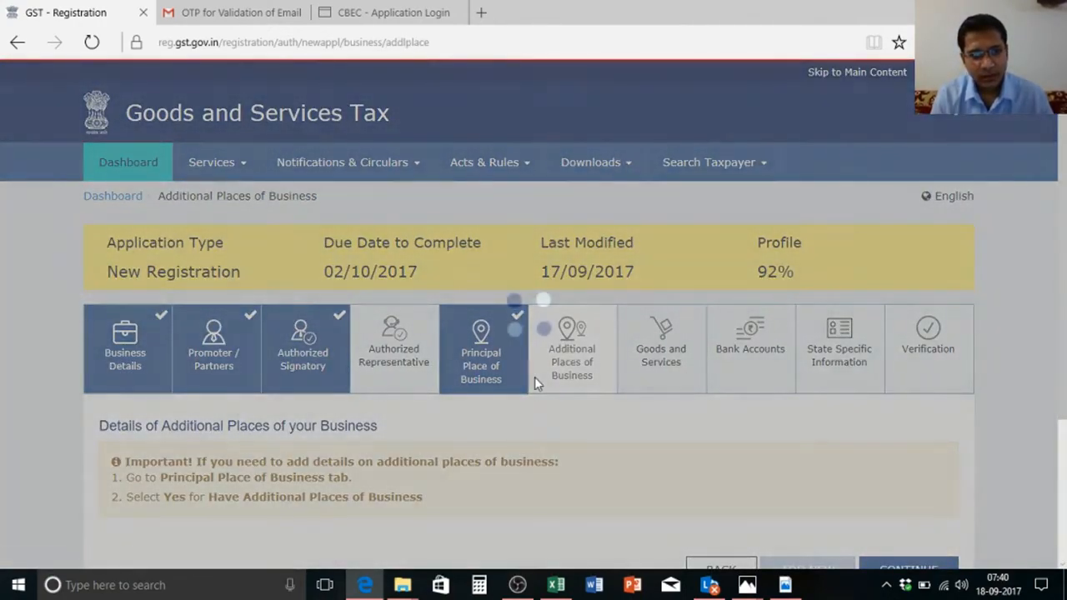
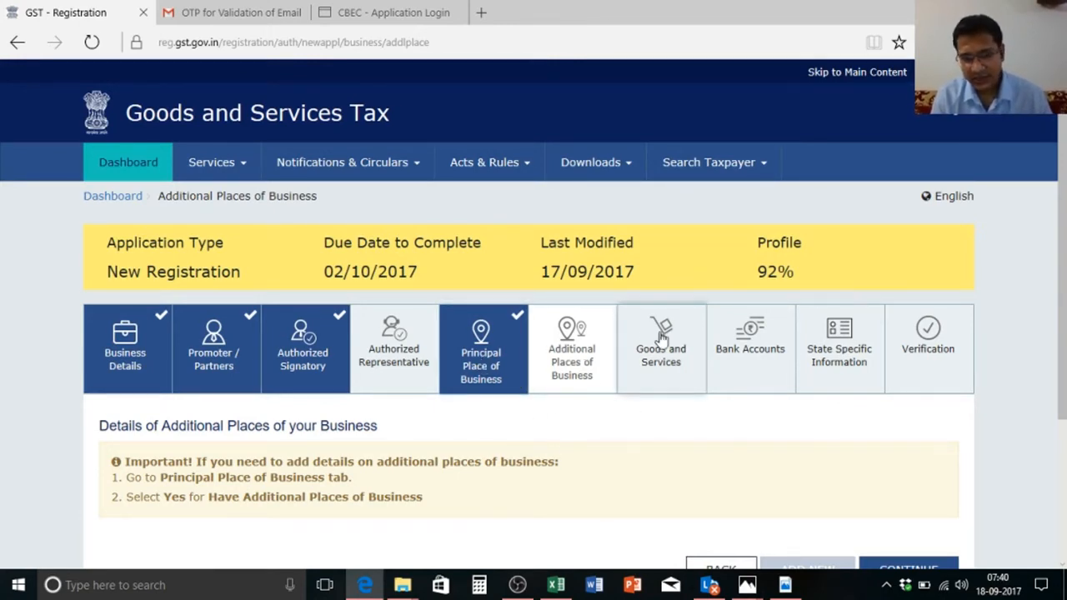
# Step: Open the Goods and Services section and bring the Search HSN Chapter box into view
pyautogui.click(679, 357)
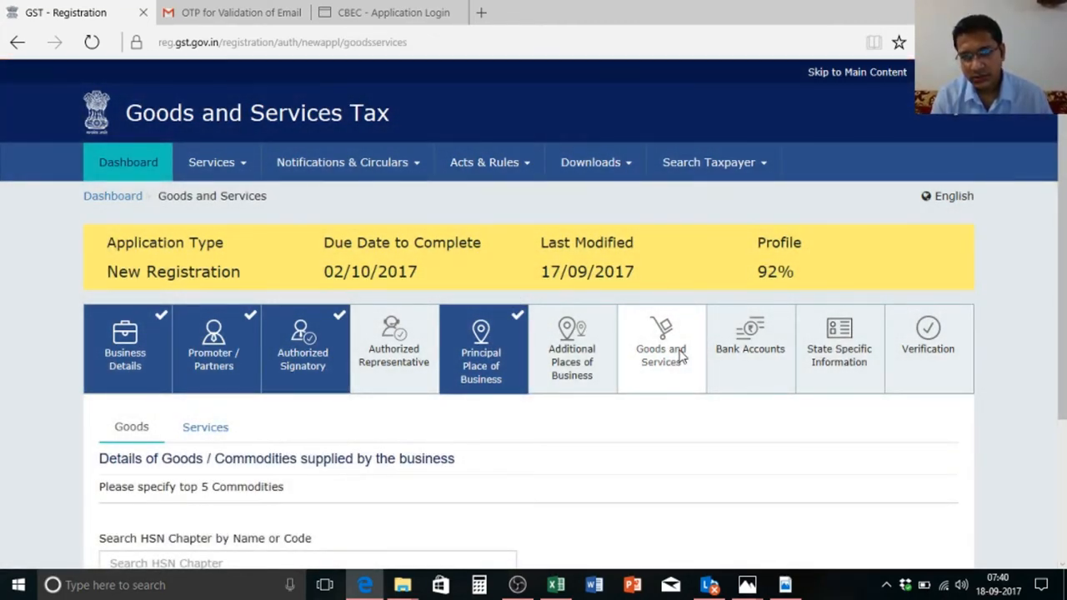
pyautogui.scroll(-2, 1065, 209)
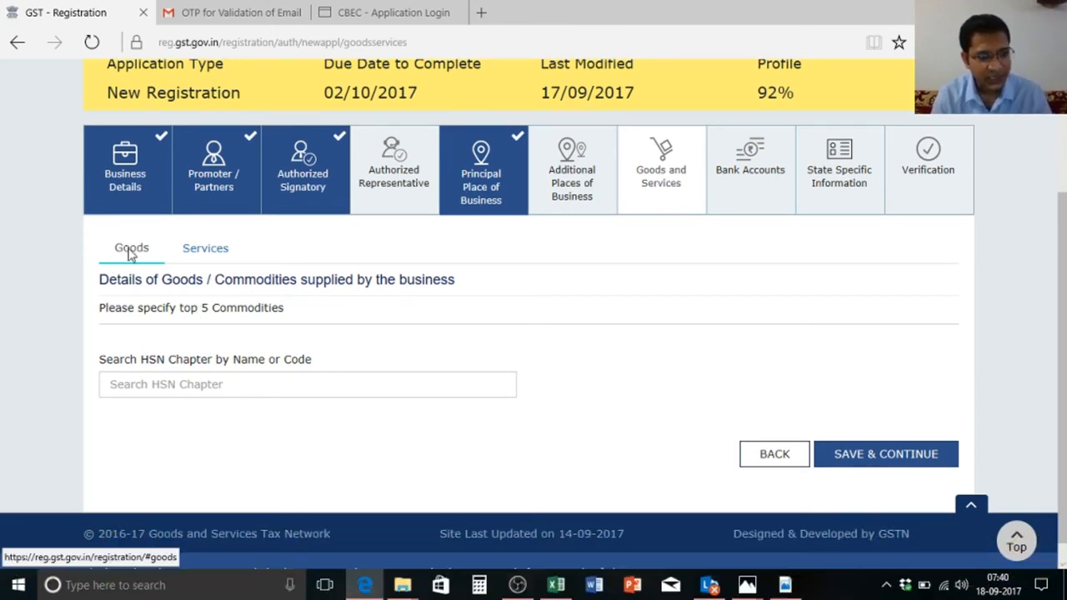
# Step: Copy the Aluminium Sheet HSN code 7606 from the SAC & HSN workbook into the goods HSN search
pyautogui.click(158, 387)
pyautogui.hotkey('alt', 'Tab')
pyautogui.hotkey('alt', 'Tab')
pyautogui.hotkey('alt', 'Tab')
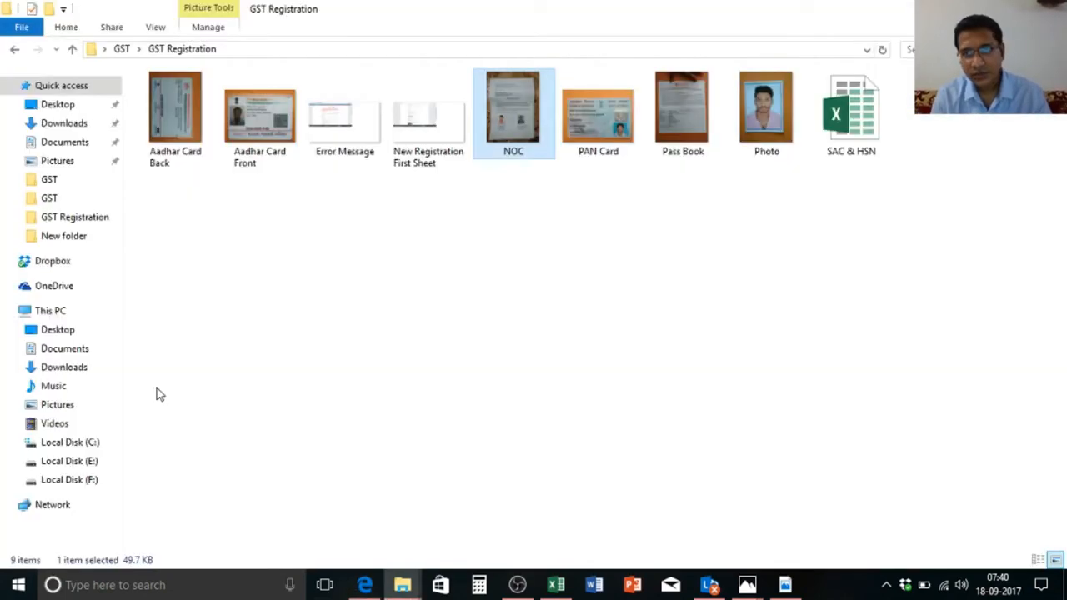
pyautogui.hotkey('alt', 'Tab')
pyautogui.hotkey('alt', 'Tab')
pyautogui.hotkey('alt', 'Tab')
pyautogui.hotkey('alt', 'Tab')
pyautogui.hotkey('alt', 'Tab')
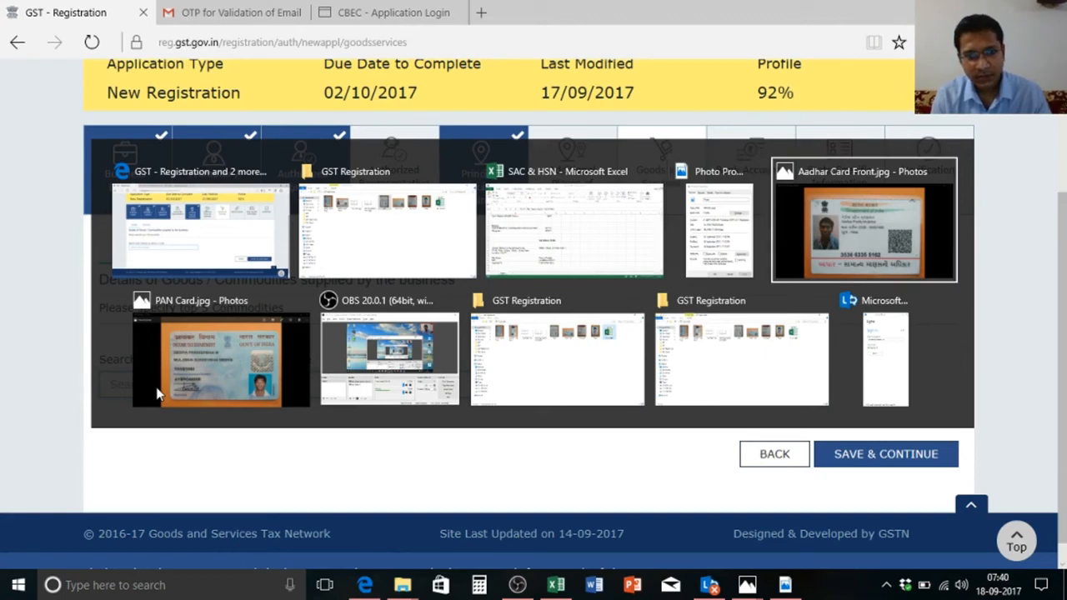
pyautogui.hotkey('alt', 'Tab')
pyautogui.hotkey('alt', 'Tab')
pyautogui.hotkey('alt', 'Tab')
pyautogui.hotkey('alt', 'Tab')
pyautogui.hotkey('alt', 'Tab')
pyautogui.hotkey('alt', 'Tab')
pyautogui.hotkey('alt', 'Tab')
pyautogui.hotkey('alt', 'Tab')
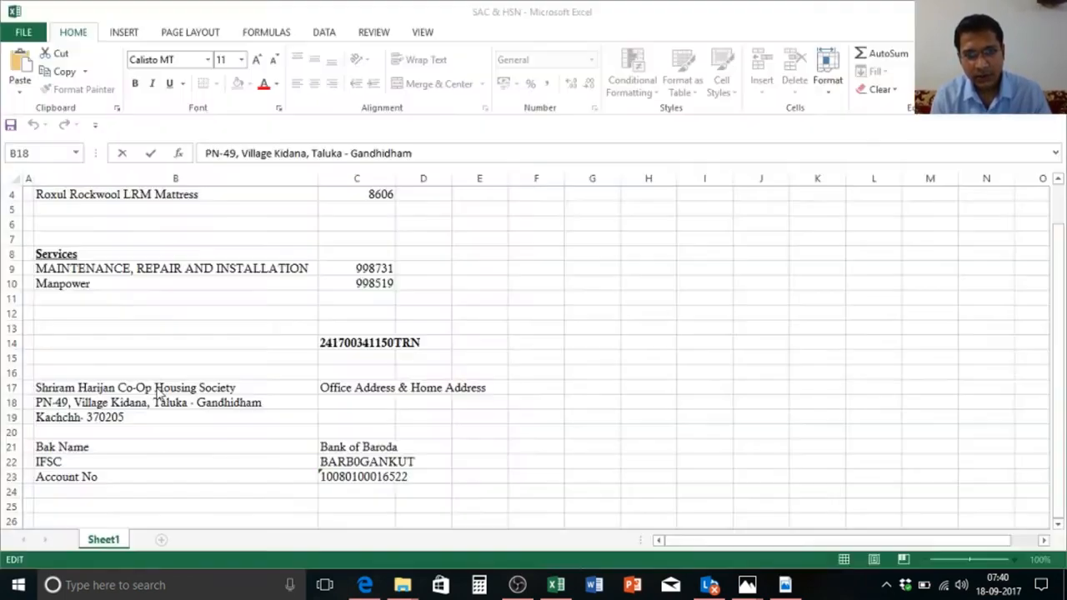
pyautogui.press('Right')
pyautogui.press('Return')
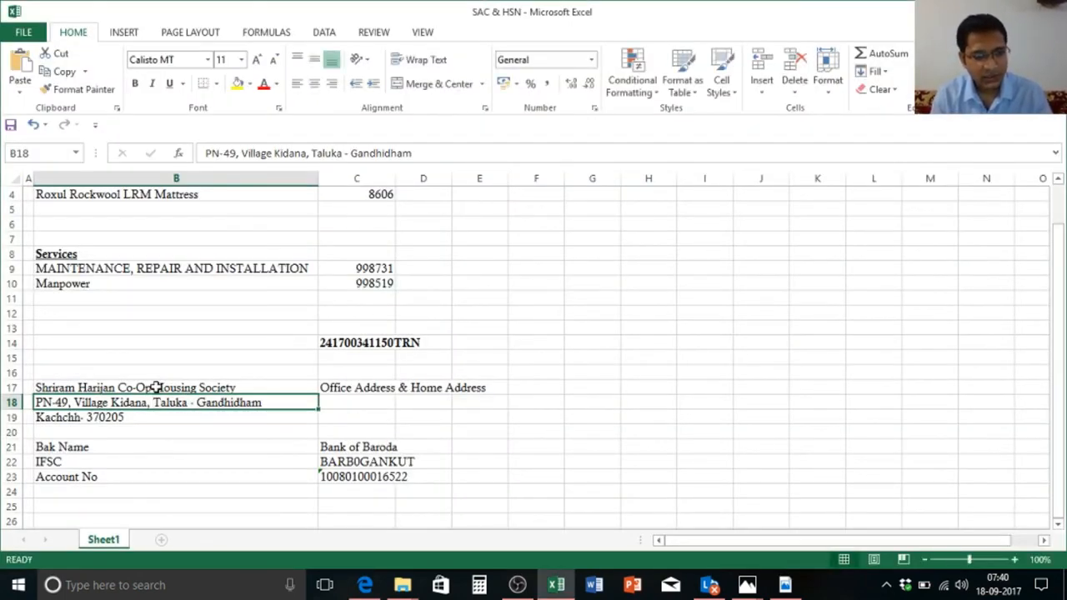
pyautogui.press('Down')
pyautogui.press('Down')
pyautogui.press('Up')
pyautogui.press('Up')
pyautogui.press('Up')
pyautogui.press('Up')
pyautogui.press('Up')
pyautogui.press('Up')
pyautogui.press('Up')
pyautogui.press('Up')
pyautogui.press('Up')
pyautogui.press('Up')
pyautogui.press('Up')
pyautogui.press('Up')
pyautogui.press('Up')
pyautogui.press('Up')
pyautogui.press('Up')
pyautogui.press('Up')
pyautogui.press('Up')
pyautogui.press('Up')
pyautogui.press('Up')
pyautogui.press('Up')
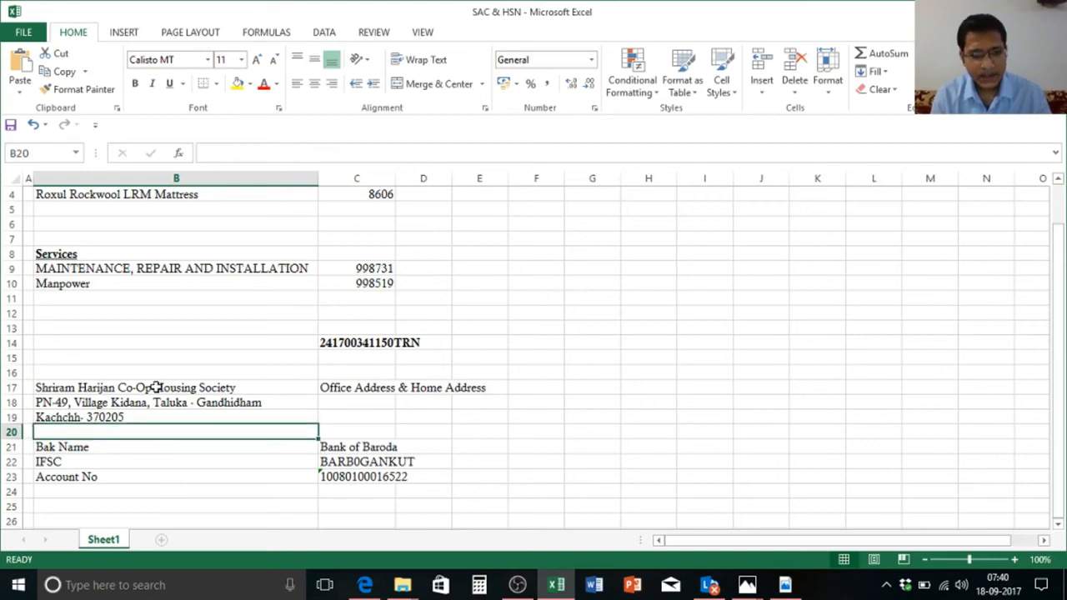
pyautogui.press('Down')
pyautogui.press('Down')
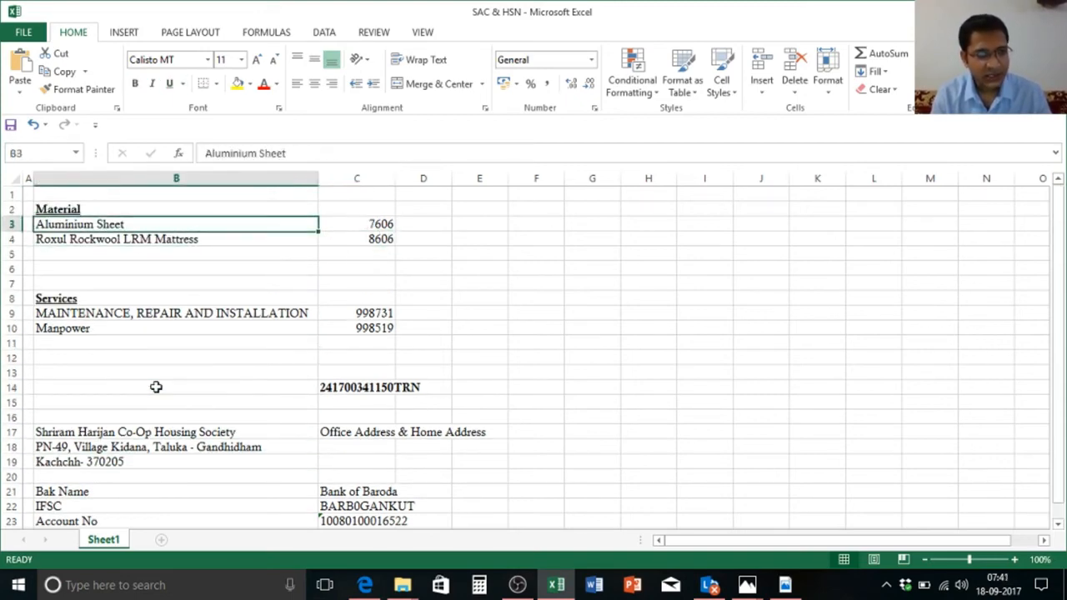
pyautogui.press('Right')
pyautogui.hotkey('ctrl', 'c')
pyautogui.hotkey('alt', 'Tab')
pyautogui.hotkey('ctrl', 'v')
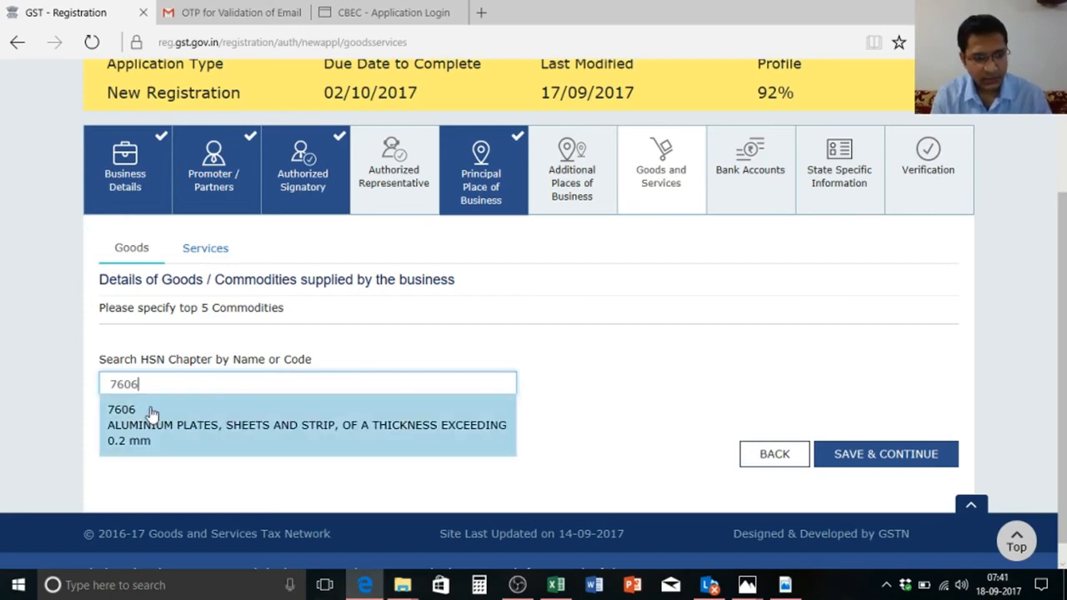
# Step: Add HSN 7606 aluminium plates, sheets and strip to the List of Goods
pyautogui.click(149, 414)
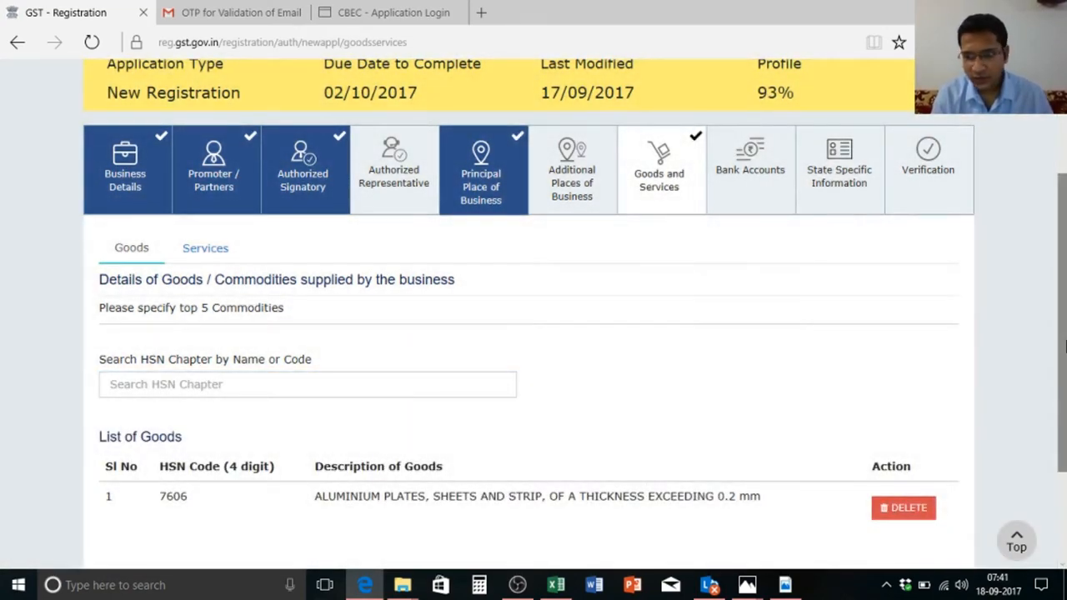
pyautogui.scroll(-2, 541, 409)
pyautogui.click(415, 269)
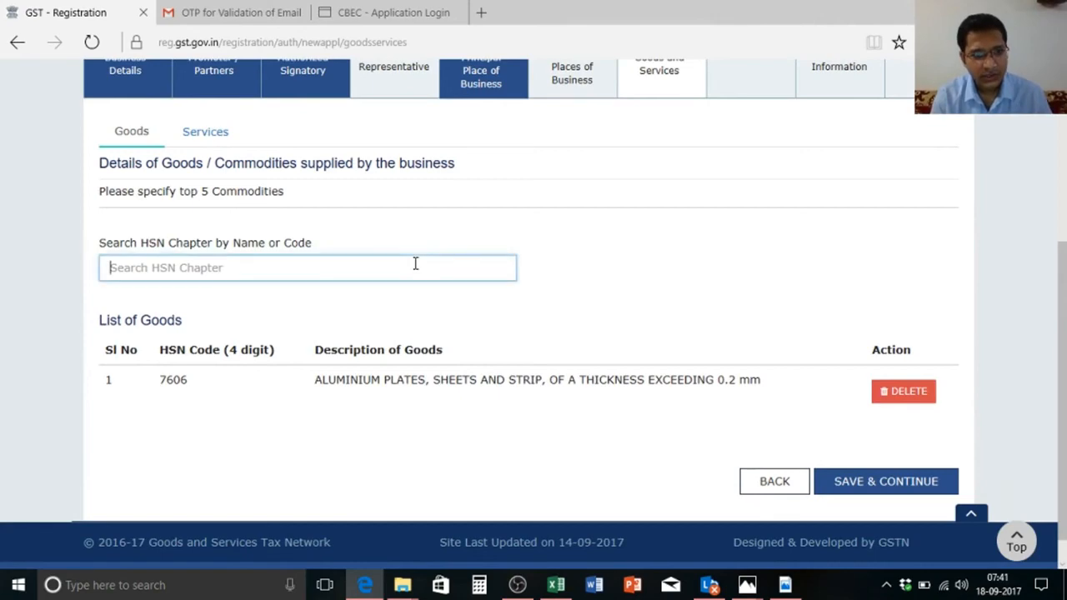
# Step: Copy HSN 8606 from the spreadsheet, add railway goods vans to the goods list, then go to Services
pyautogui.hotkey('alt', 'Tab')
pyautogui.press('Down')
pyautogui.hotkey('ctrl', 'c')
pyautogui.hotkey('alt', 'Tab')
pyautogui.hotkey('ctrl', 'v')
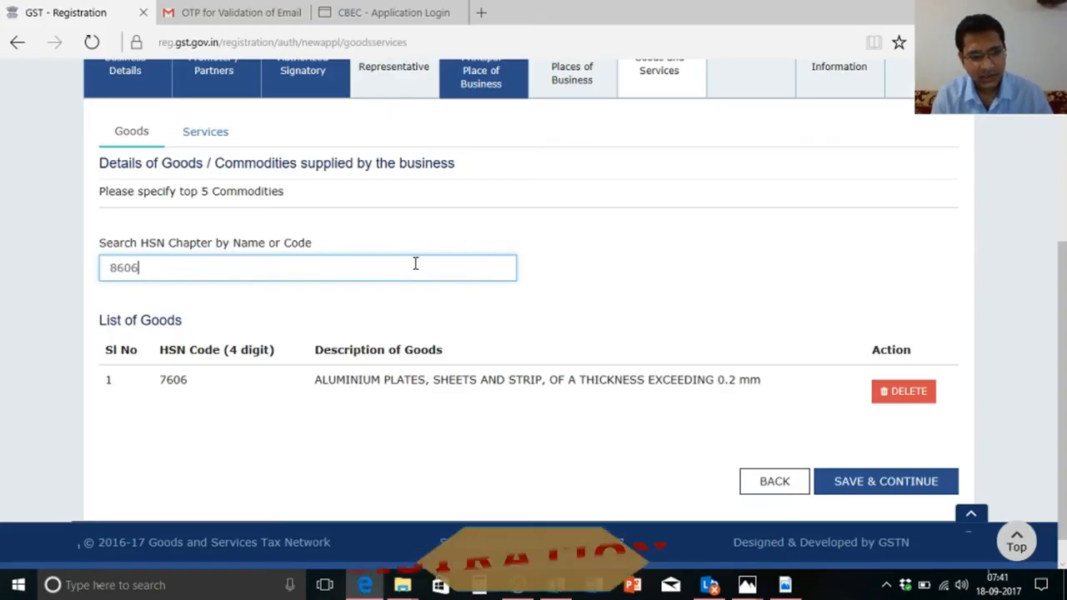
pyautogui.click(408, 321)
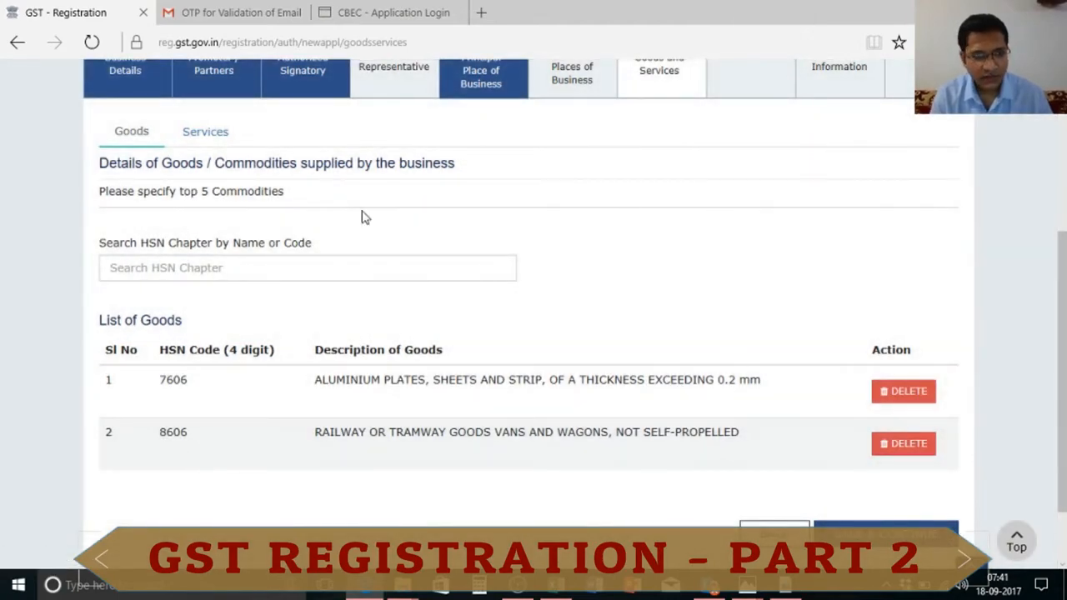
pyautogui.click(222, 143)
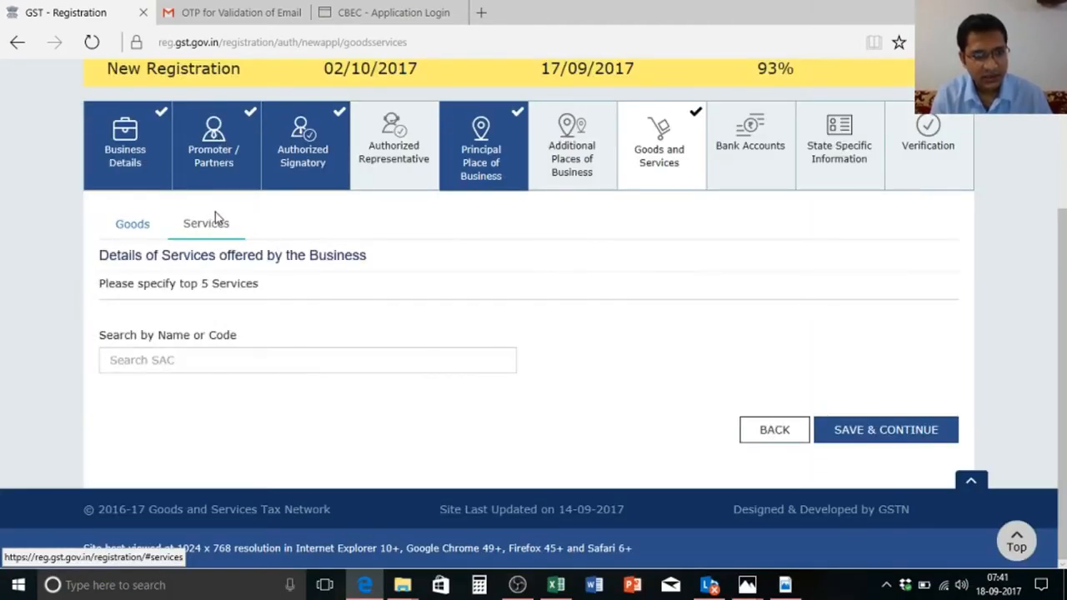
# Step: Search 'Repai' and add SAC 00440245 MAINTENANCE OR REPAIR SERVICE to the List of Services
pyautogui.press('BackSpace')
pyautogui.press('BackSpace')
pyautogui.press('BackSpace')
pyautogui.press('BackSpace')
pyautogui.press('BackSpace')
pyautogui.press('BackSpace')
pyautogui.press('BackSpace')
pyautogui.press('BackSpace')
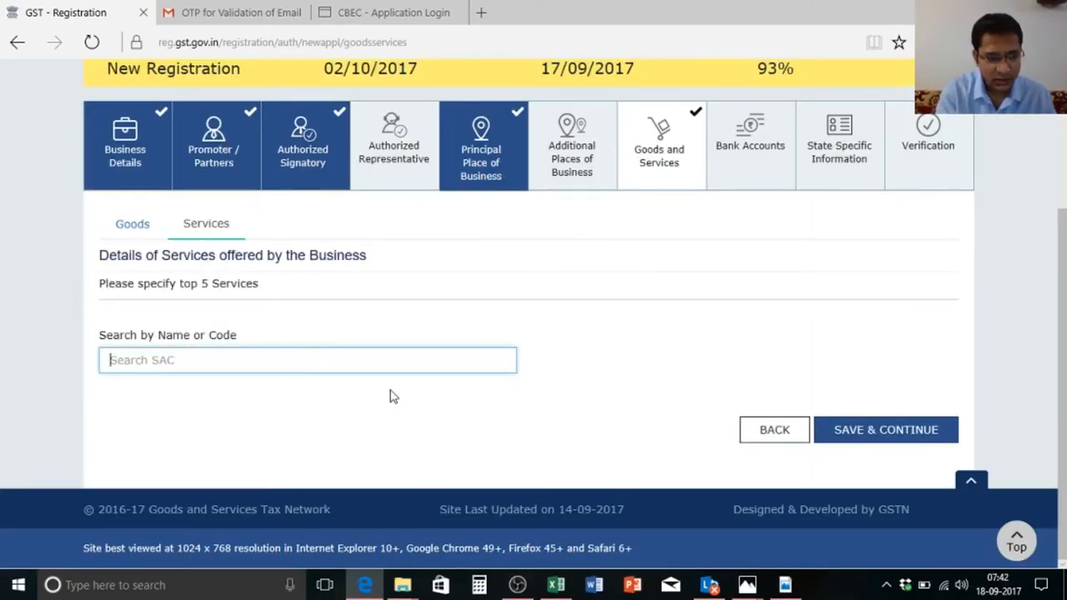
pyautogui.write('Re')
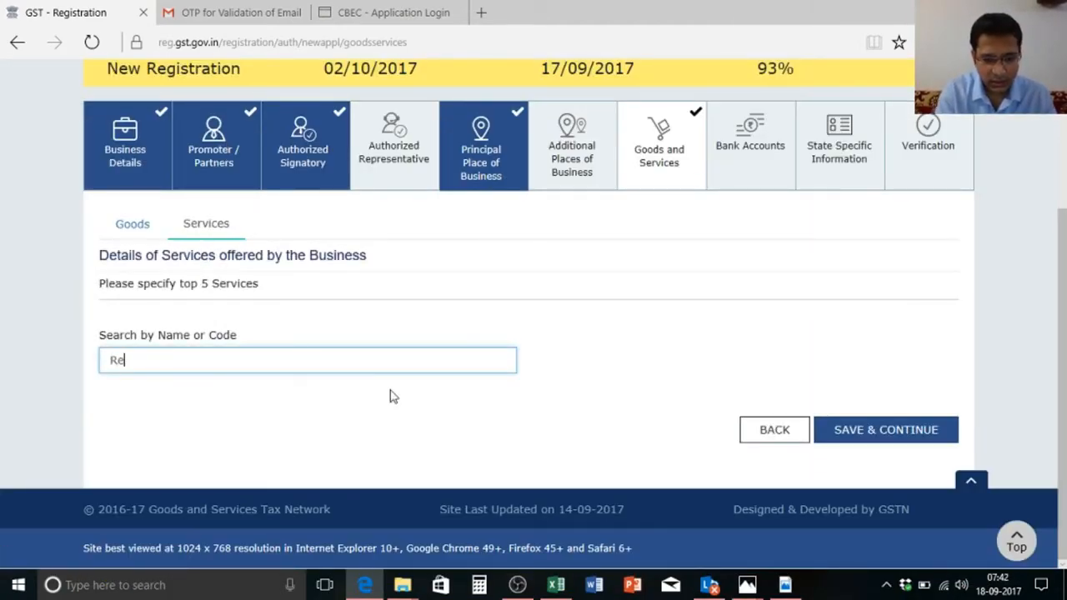
pyautogui.write('pair')
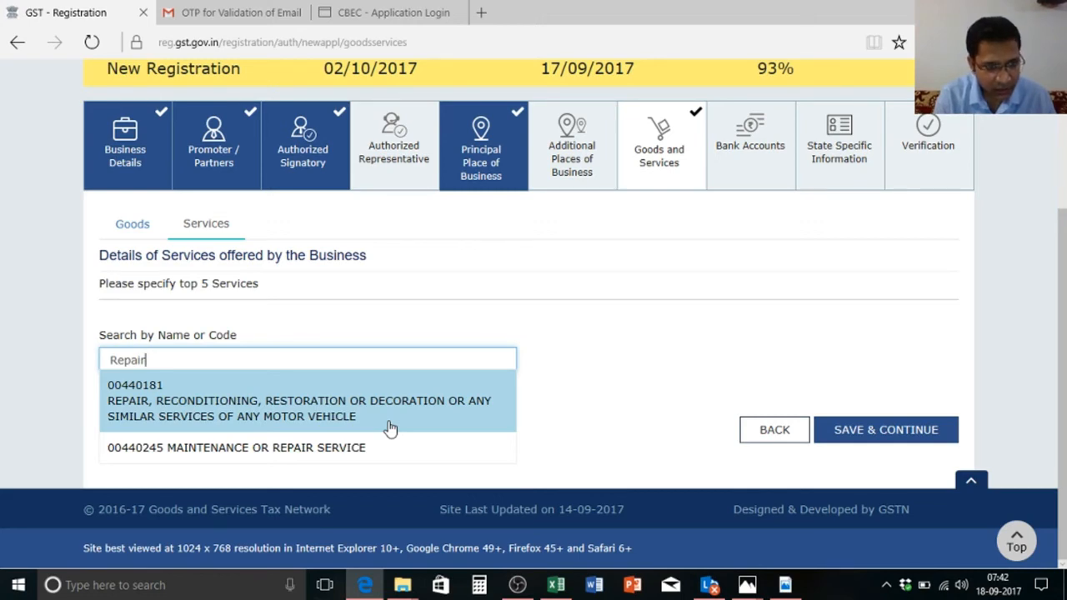
pyautogui.press('Down')
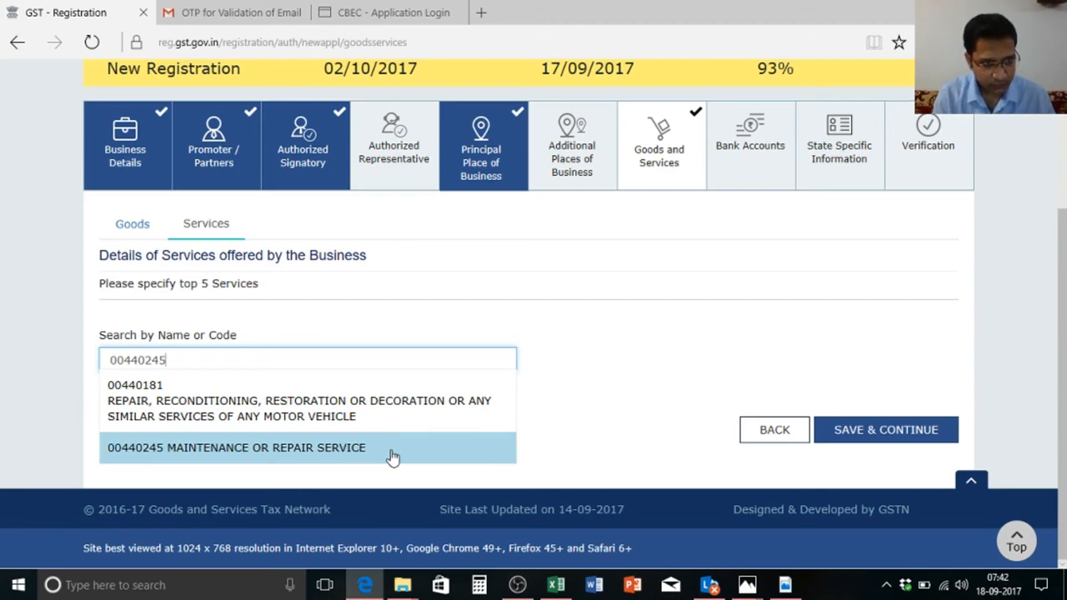
pyautogui.click(392, 457)
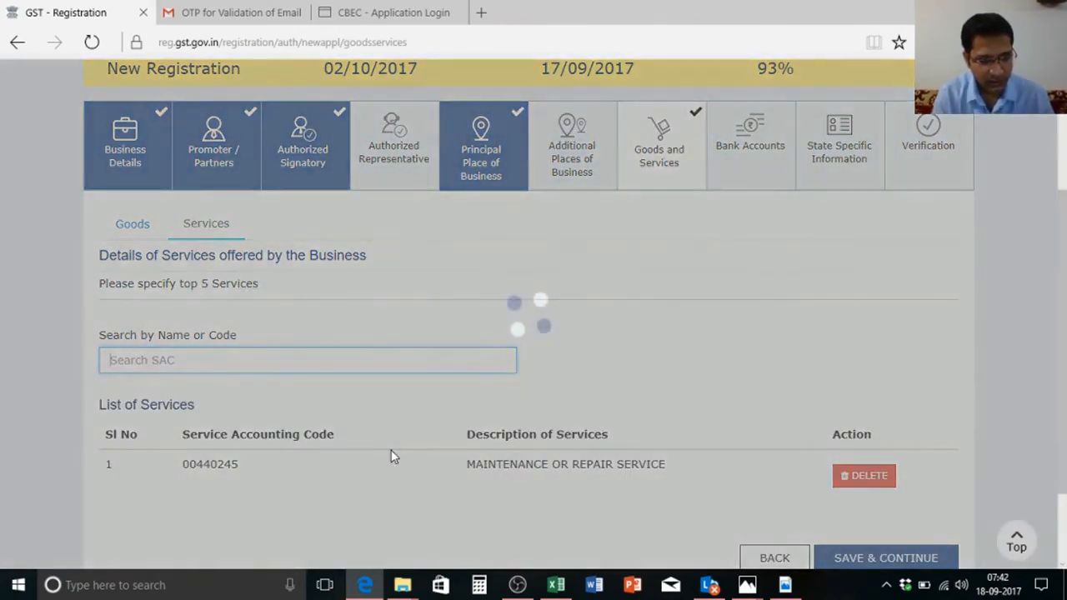
# Step: Try Manpower and Labour searches, pick MANPOWER RECRUITMENT AGENCY, and save the Goods and Services details
pyautogui.hotkey('alt', 'Tab')
pyautogui.hotkey('alt', 'Tab')
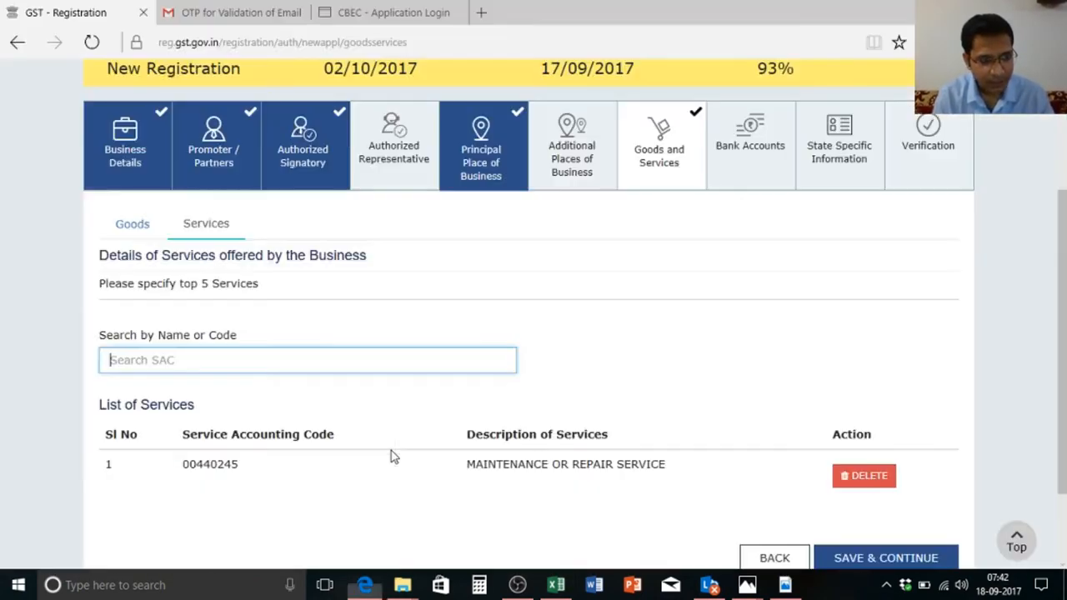
pyautogui.write('Manpower')
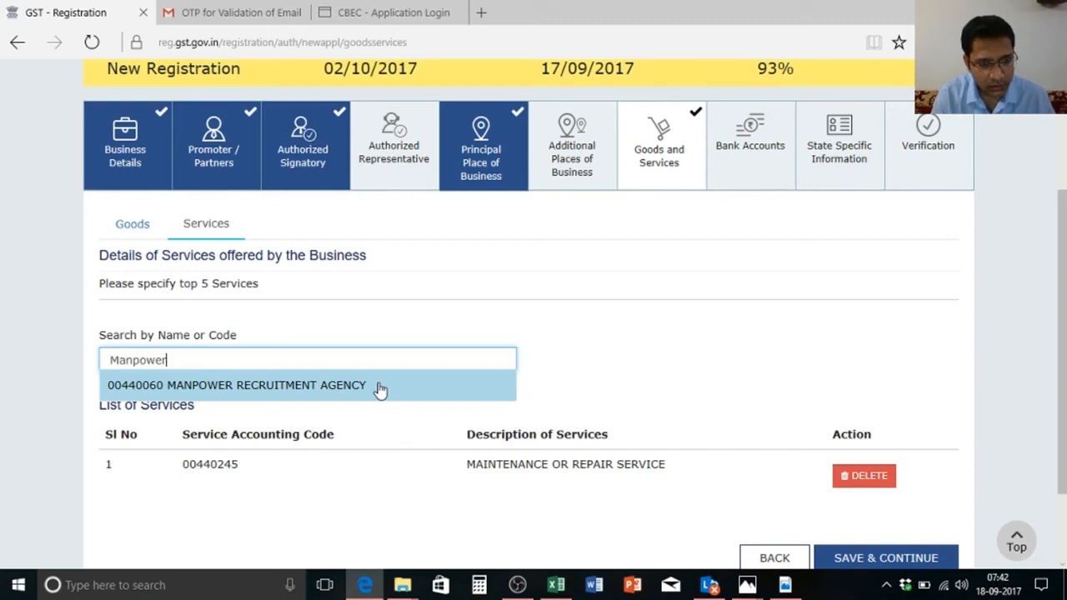
pyautogui.press('BackSpace')
pyautogui.press('BackSpace')
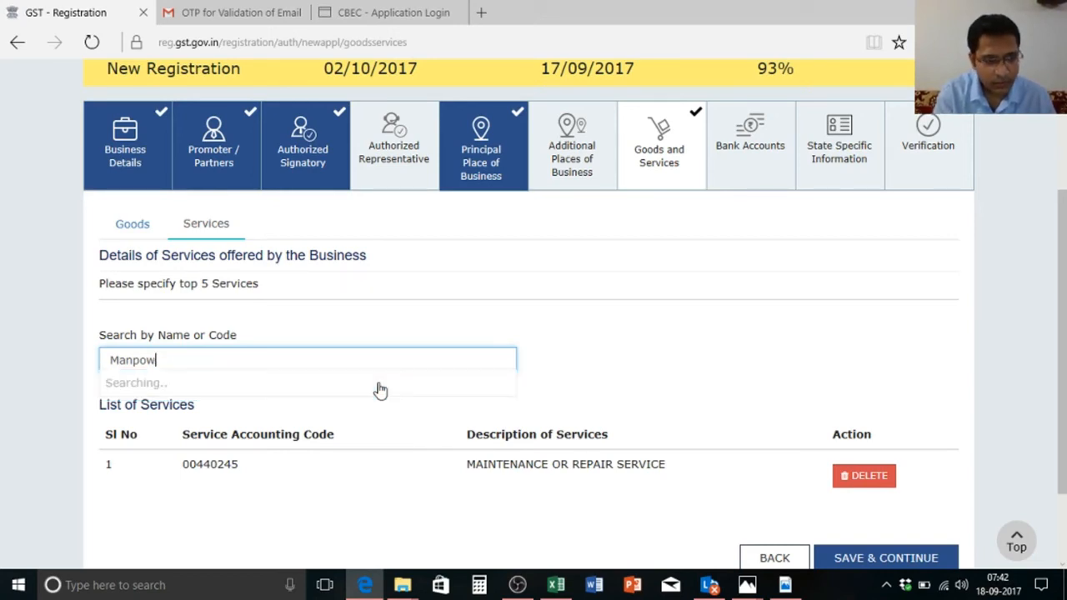
pyautogui.press('BackSpace')
pyautogui.press('BackSpace')
pyautogui.press('BackSpace')
pyautogui.press('BackSpace')
pyautogui.press('BackSpace')
pyautogui.write('Labour')
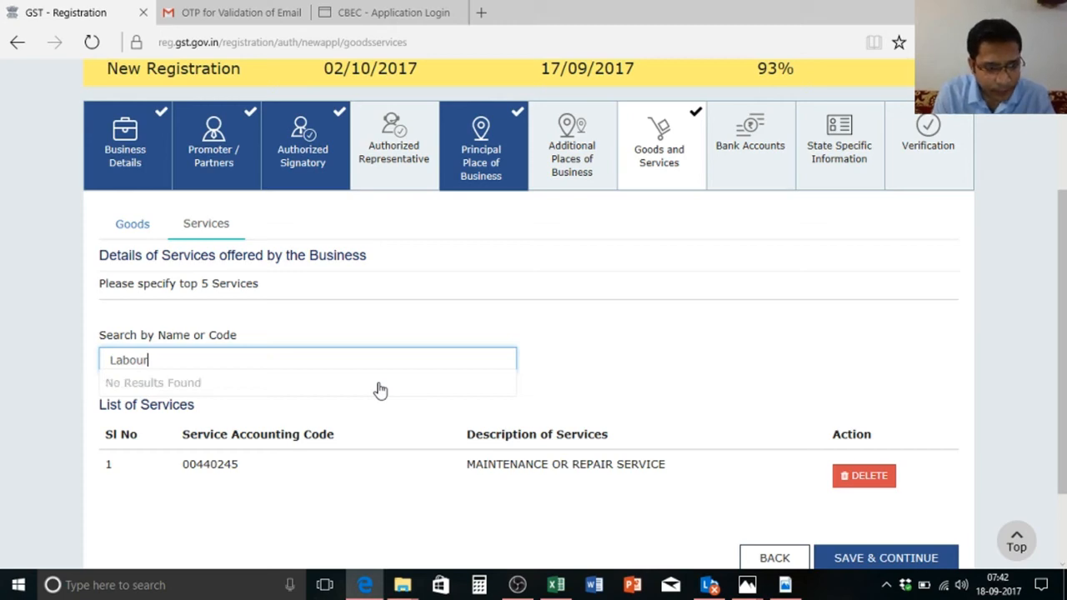
pyautogui.press('BackSpace')
pyautogui.press('BackSpace')
pyautogui.press('BackSpace')
pyautogui.press('BackSpace')
pyautogui.press('BackSpace')
pyautogui.write('Manpowe')
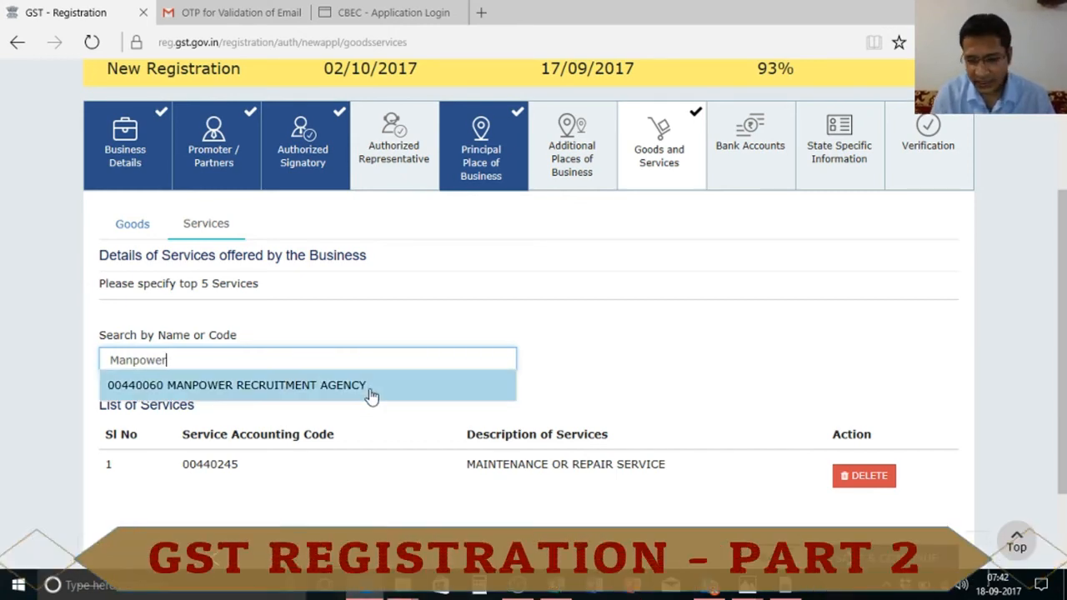
pyautogui.click(370, 389)
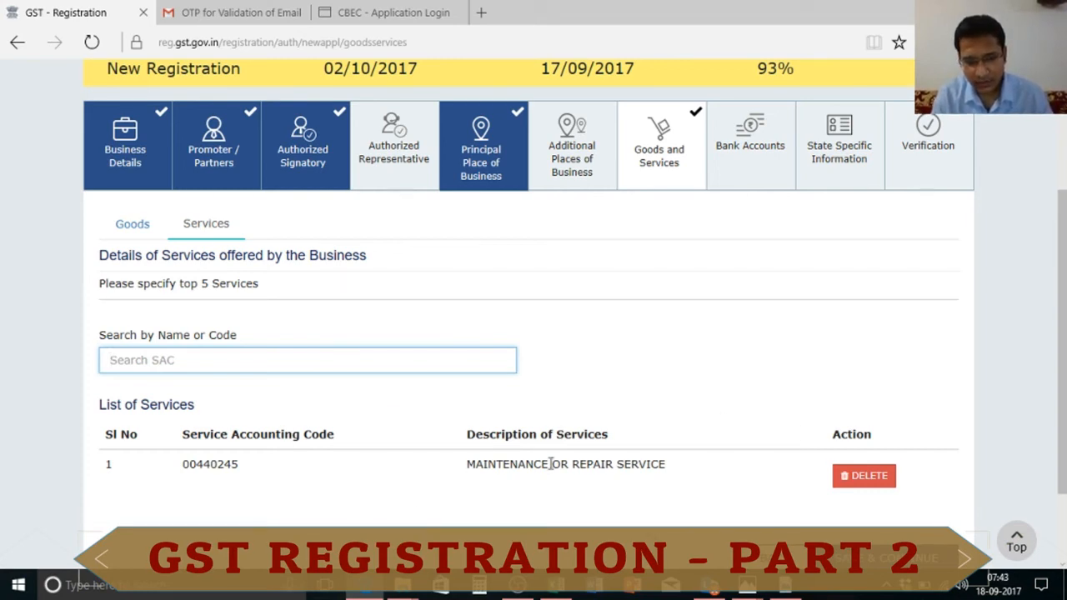
pyautogui.moveTo(1065, 333); pyautogui.dragTo(1065, 400)
pyautogui.click(886, 455)
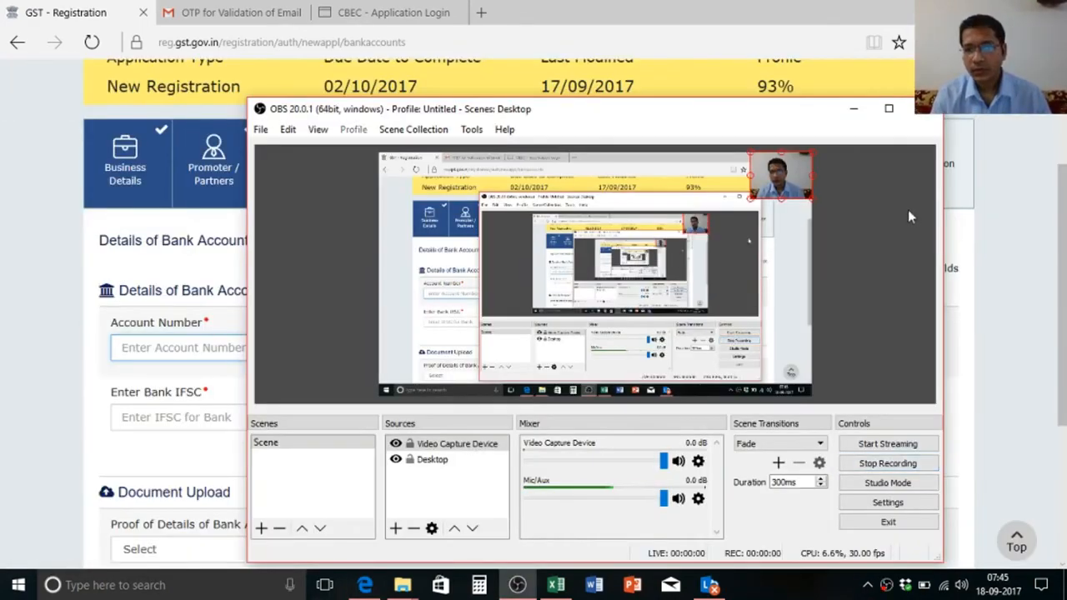
# Step: Paste the account number from cell C23 and set the account type to Savings Account
pyautogui.click(854, 109)
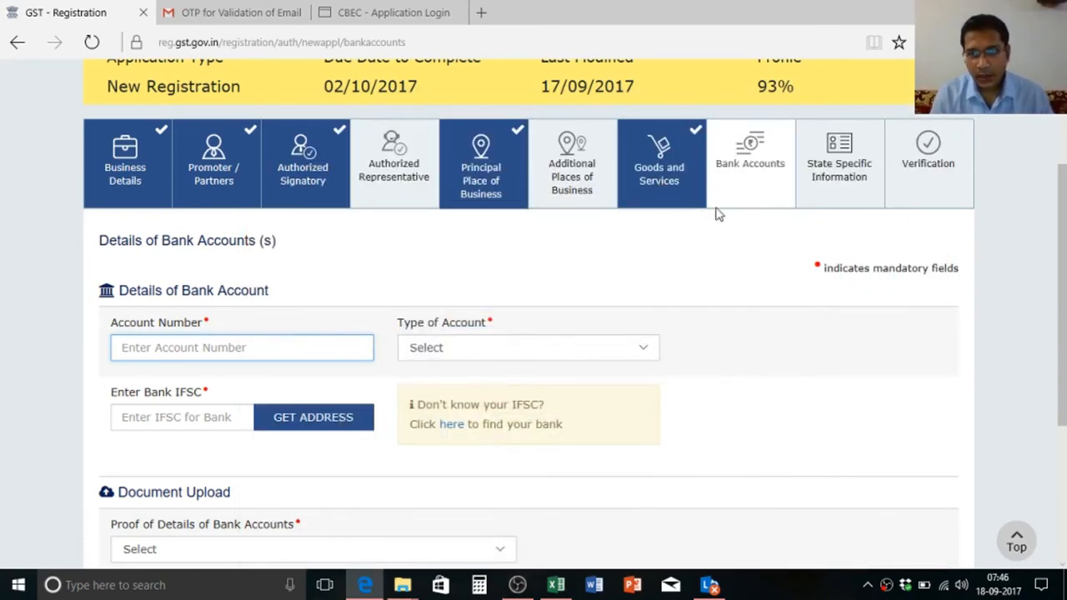
pyautogui.click(735, 184)
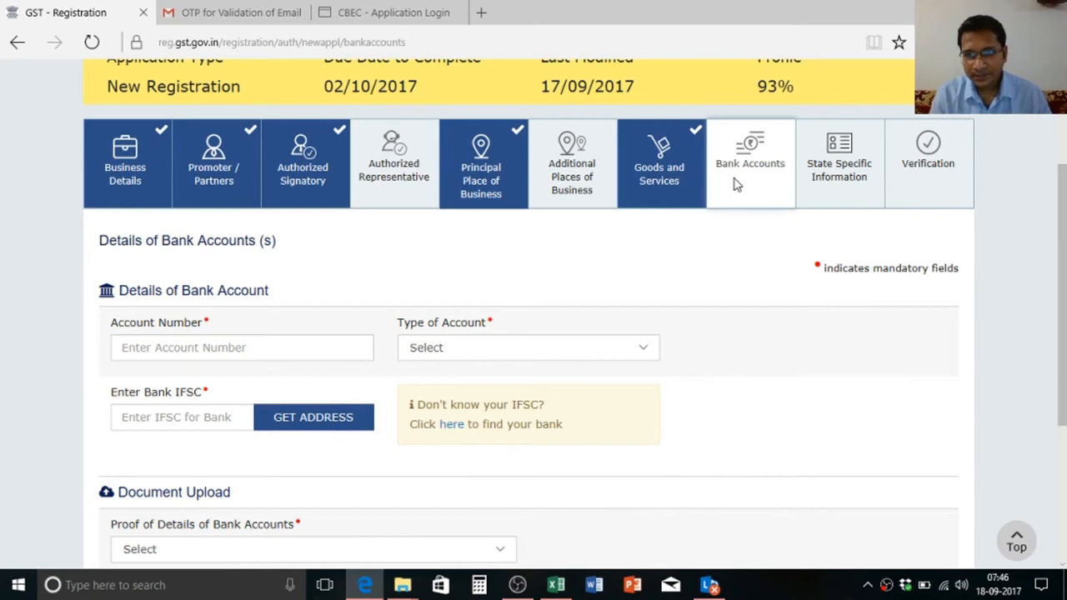
pyautogui.click(177, 351)
pyautogui.hotkey('alt', 'Tab')
pyautogui.hotkey('alt', 'Tab')
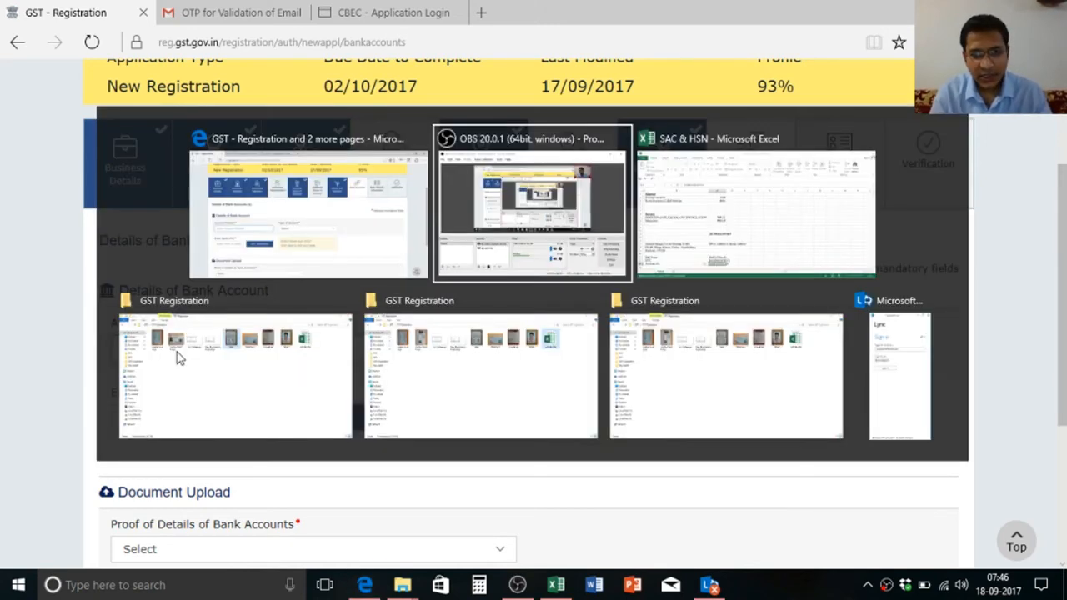
pyautogui.hotkey('alt', 'Tab')
pyautogui.hotkey('ctrl', 'c')
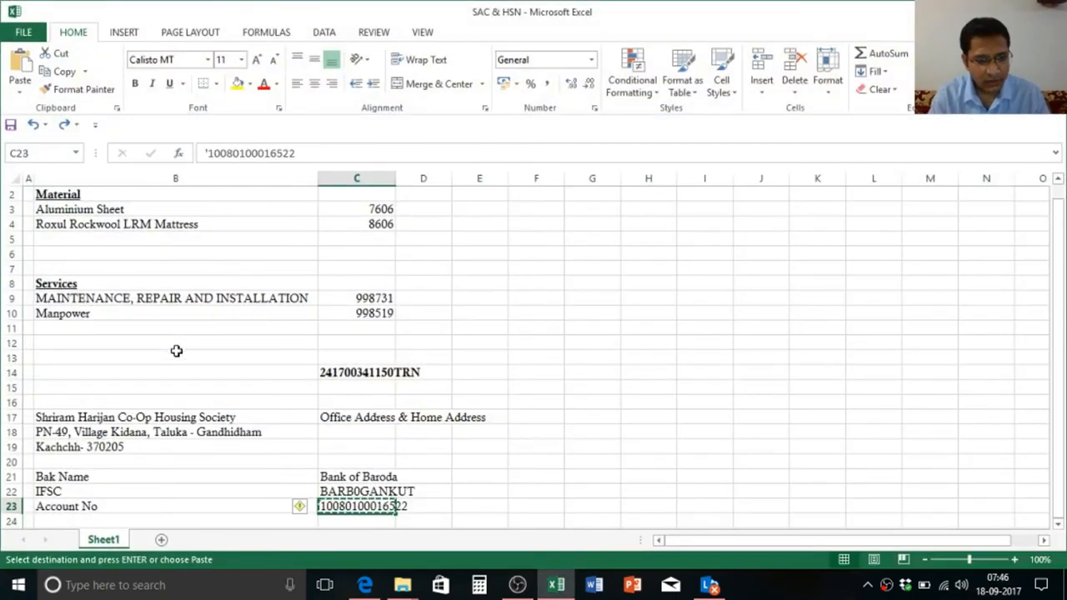
pyautogui.hotkey('alt', 'Tab')
pyautogui.hotkey('ctrl', 'v')
pyautogui.press('Tab')
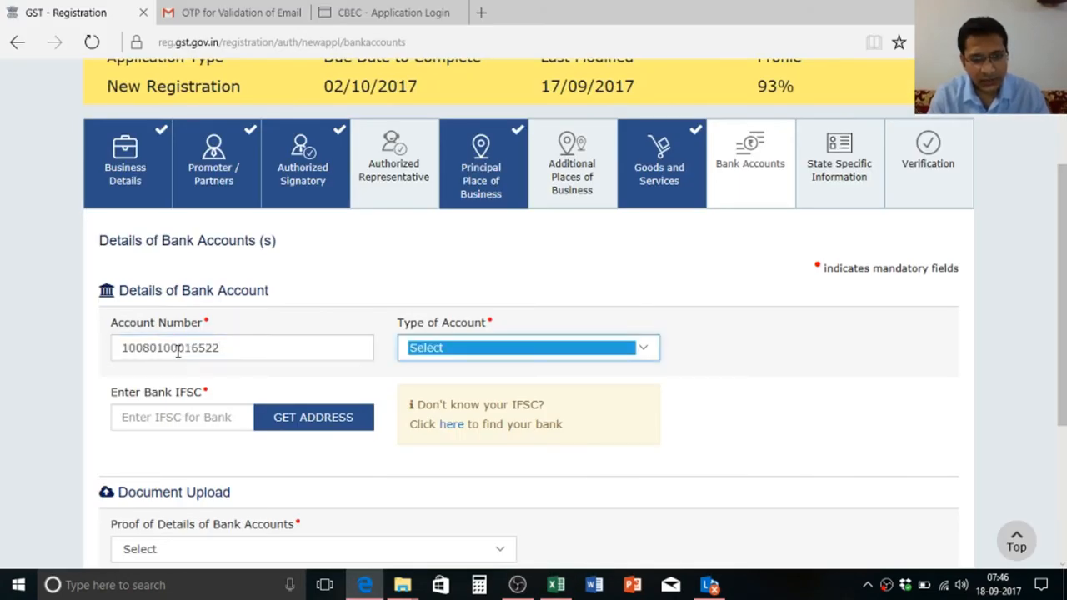
pyautogui.hotkey('alt', 'Down')
pyautogui.press('Down')
pyautogui.press('Down')
pyautogui.press('Return')
# Step: Paste IFSC BARB0GANKUT from cell C22 and fetch the Bank of Baroda branch address
pyautogui.press('Tab')
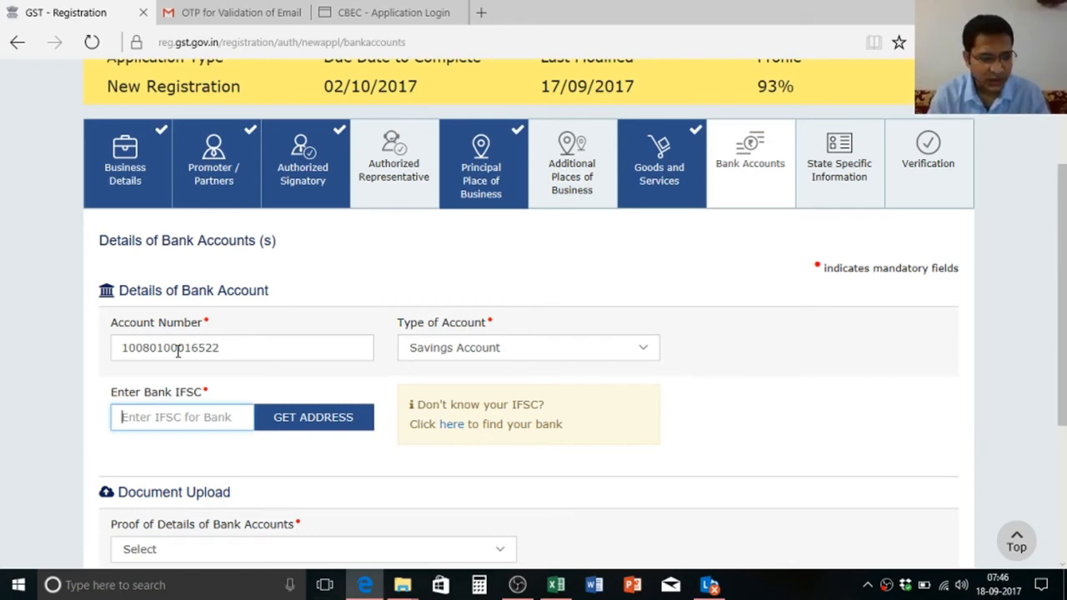
pyautogui.hotkey('alt', 'Tab')
pyautogui.press('Up')
pyautogui.hotkey('ctrl', 'c')
pyautogui.hotkey('alt', 'Tab')
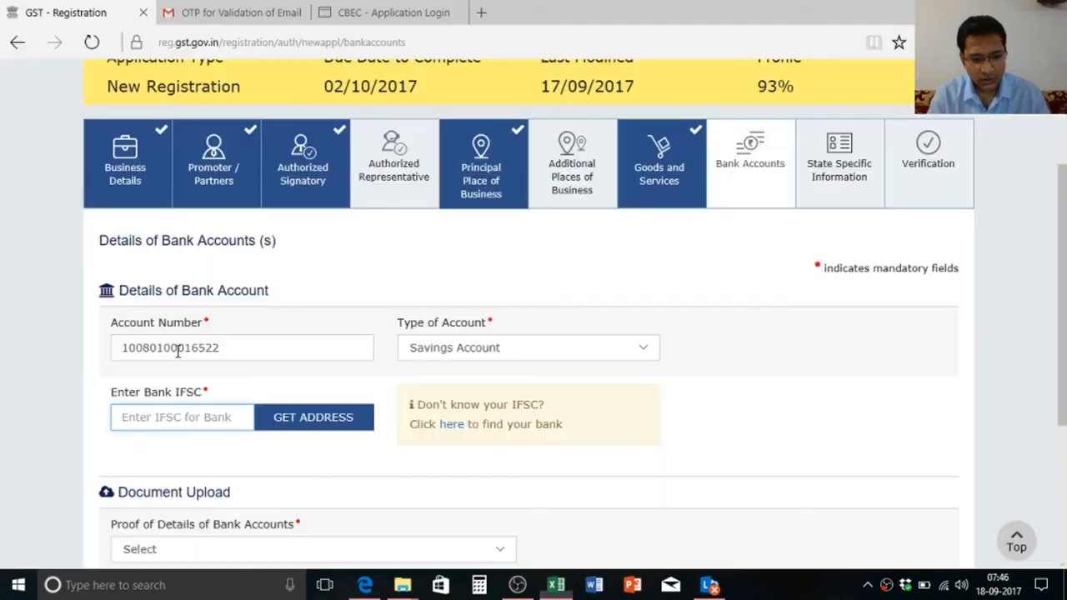
pyautogui.hotkey('ctrl', 'v')
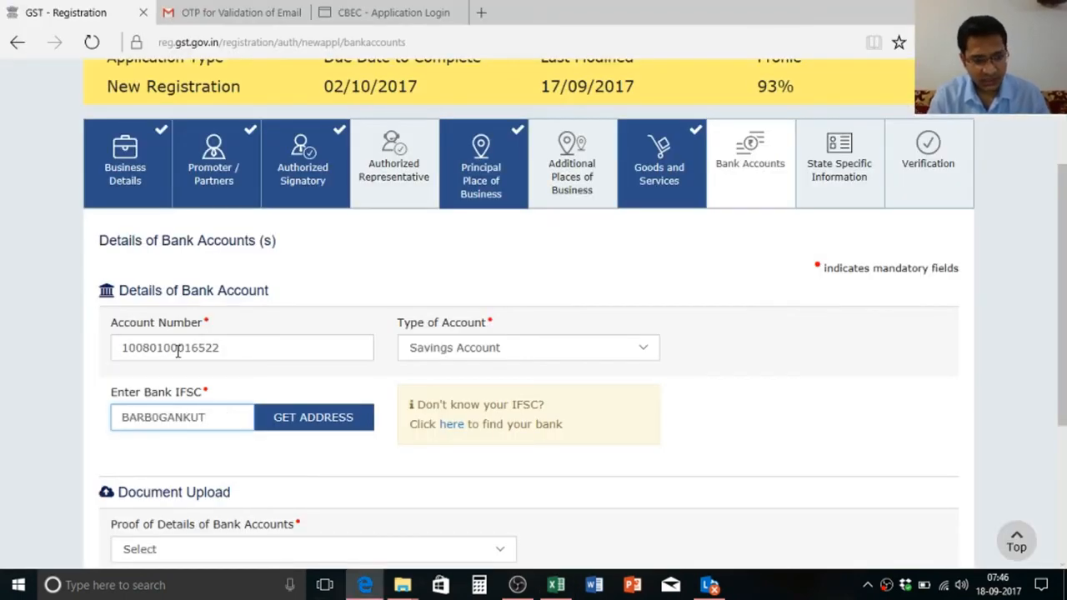
pyautogui.click(338, 422)
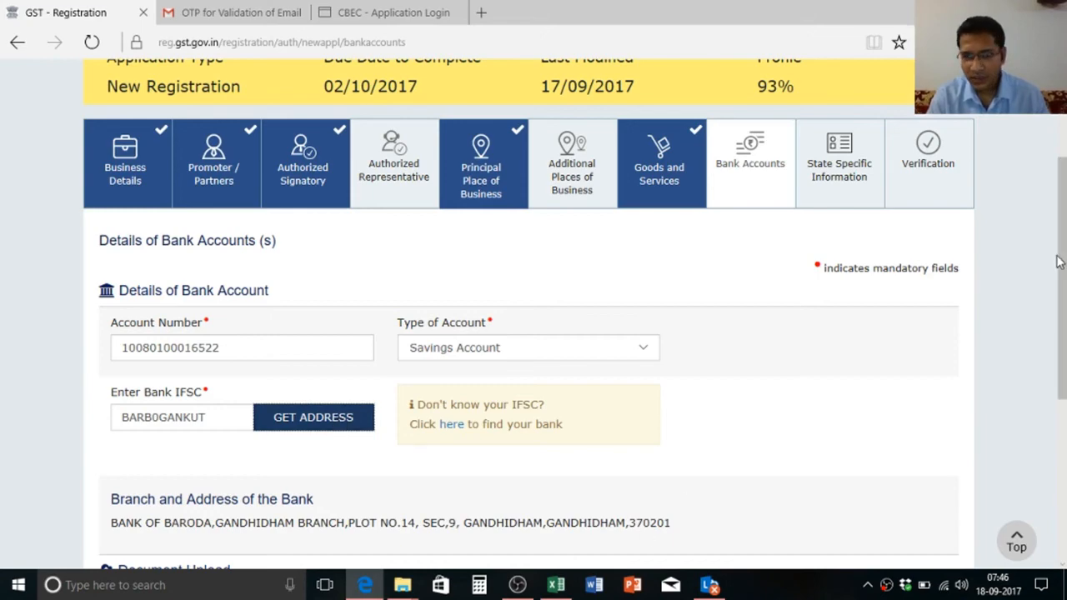
# Step: Select Bank Statement in the Proof of Details of Bank Accounts dropdown under Document Upload
pyautogui.scroll(-2, 1063, 300)
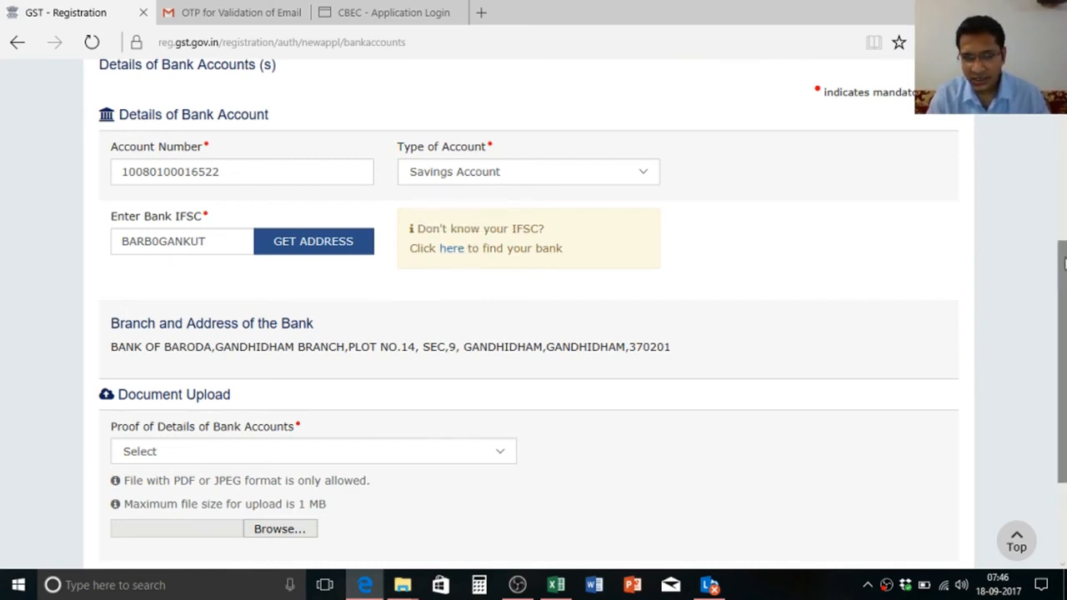
pyautogui.scroll(-1, 1064, 285)
pyautogui.scroll(-1, 1064, 285)
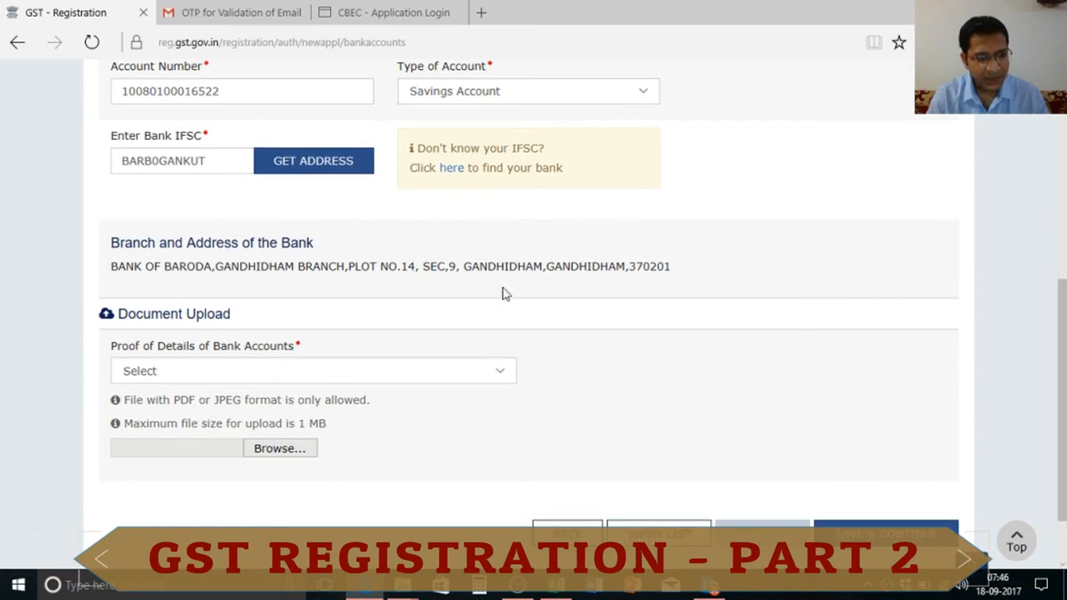
pyautogui.click(242, 374)
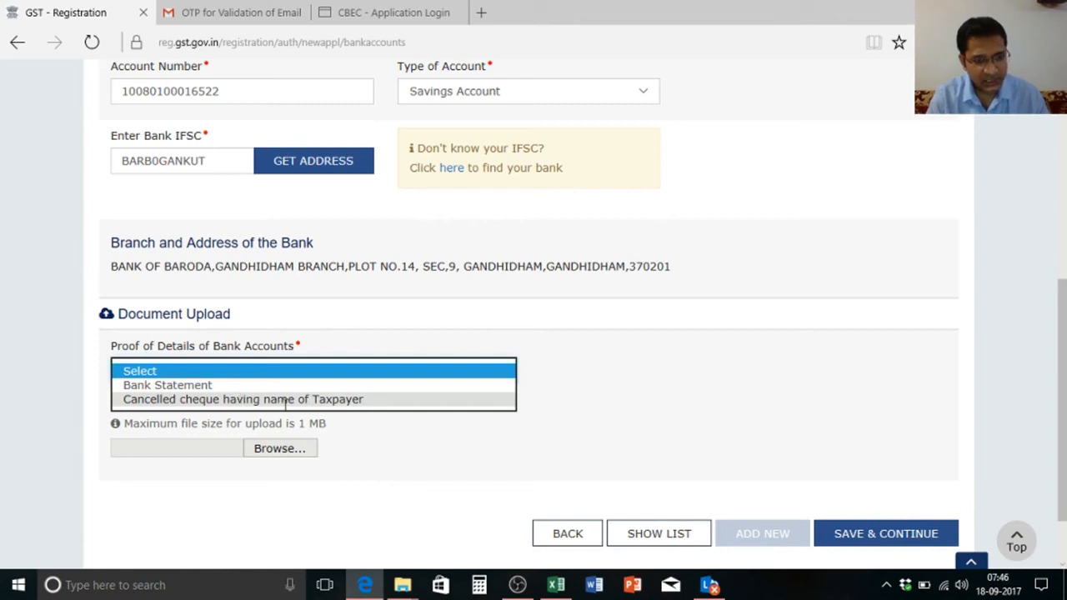
pyautogui.click(282, 388)
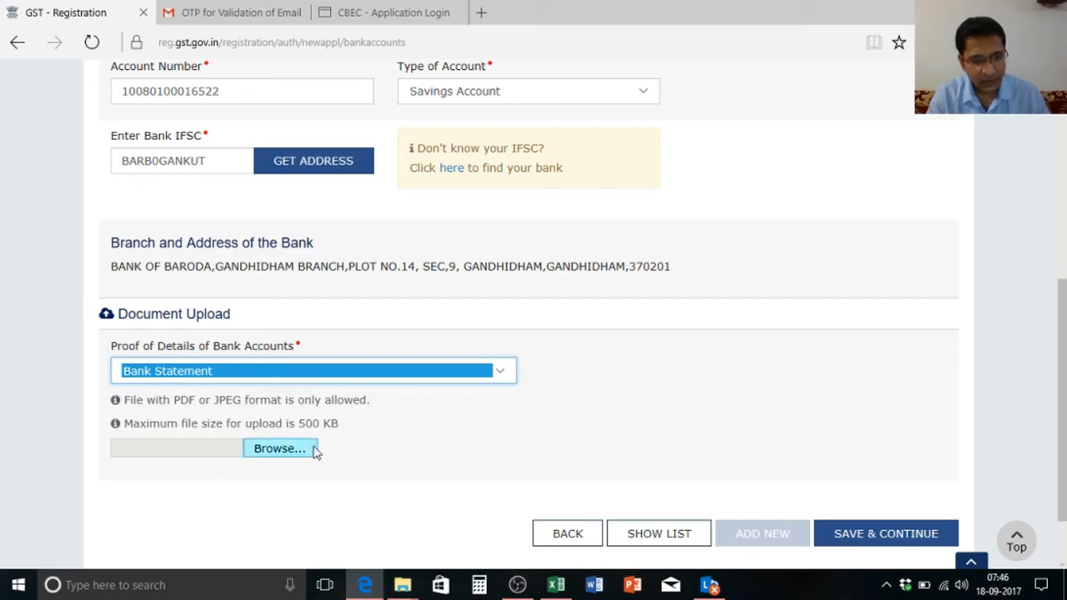
pyautogui.hotkey('alt', 'Tab')
pyautogui.hotkey('alt', 'Tab')
pyautogui.hotkey('alt', 'Tab')
pyautogui.hotkey('alt', 'Tab')
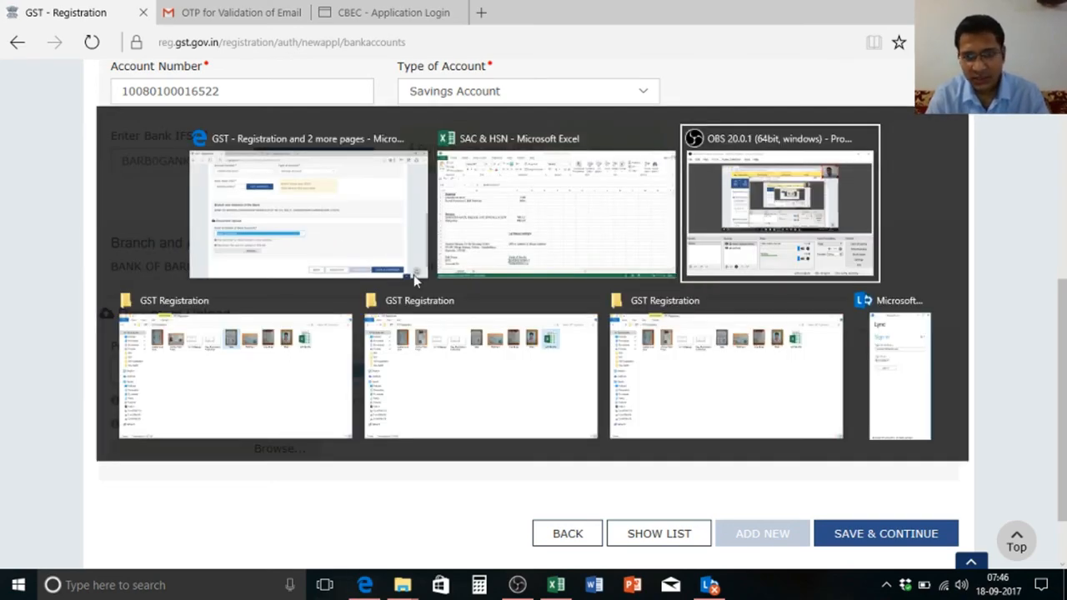
pyautogui.click(413, 274)
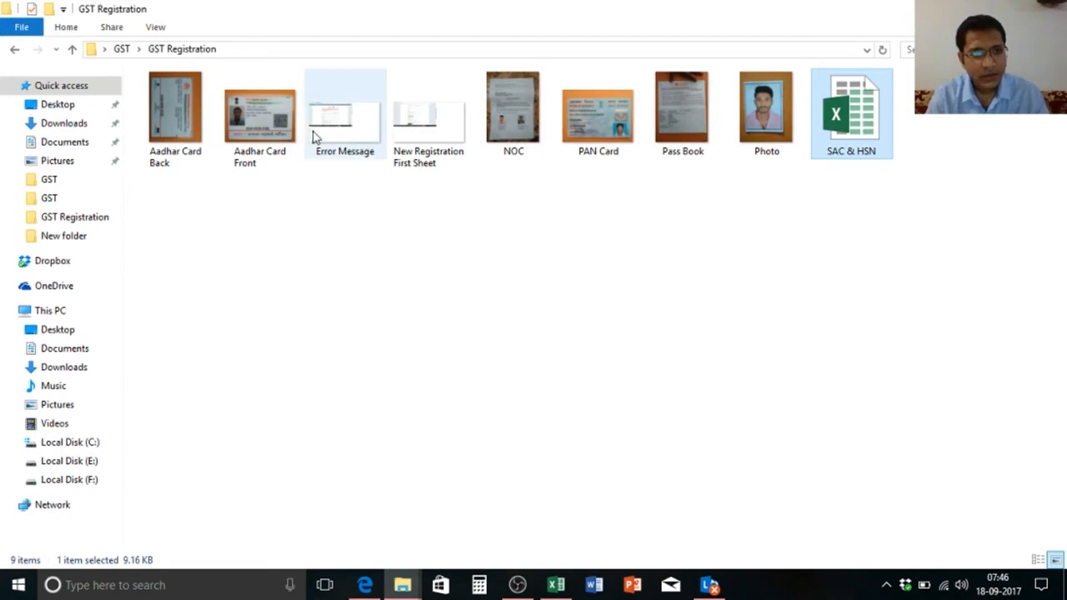
pyautogui.rightClick(699, 107)
pyautogui.click(744, 528)
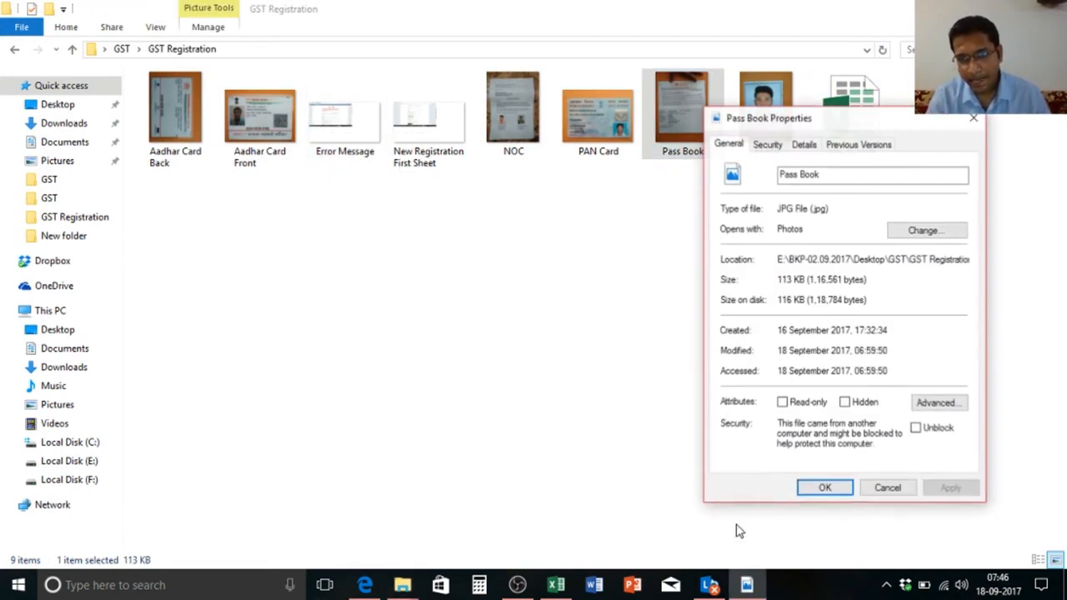
pyautogui.click(972, 119)
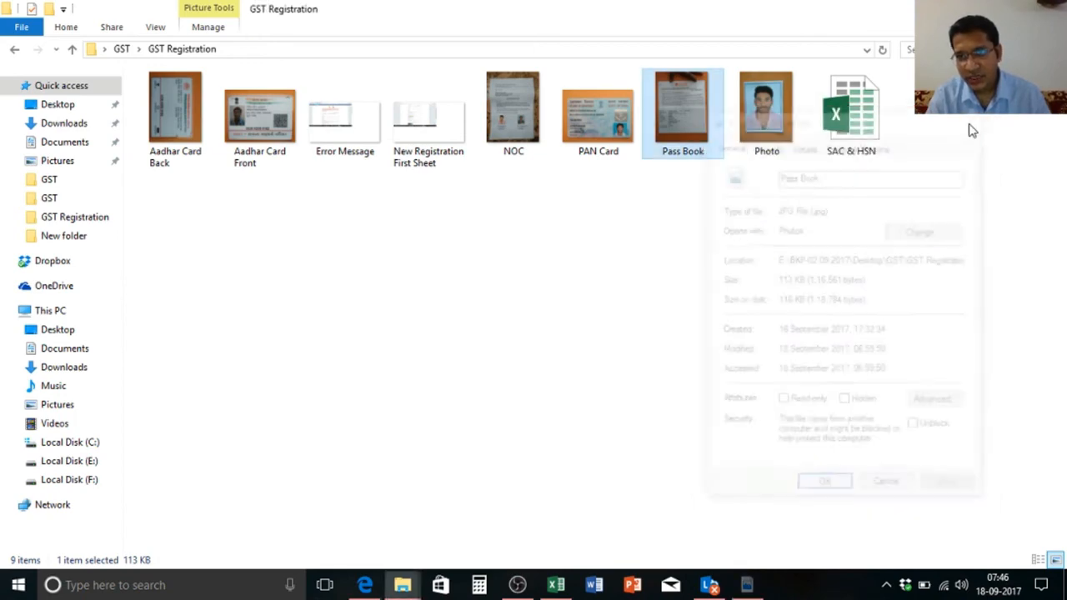
pyautogui.hotkey('alt', 'Tab')
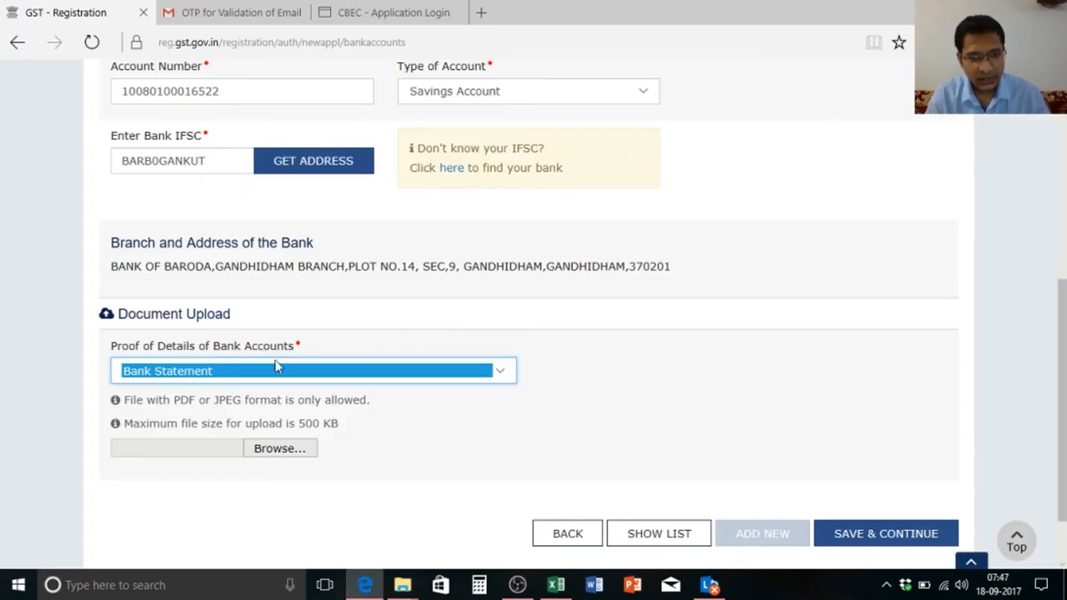
# Step: Upload the Pass Book image as the bank statement and save the bank account details
pyautogui.click(270, 450)
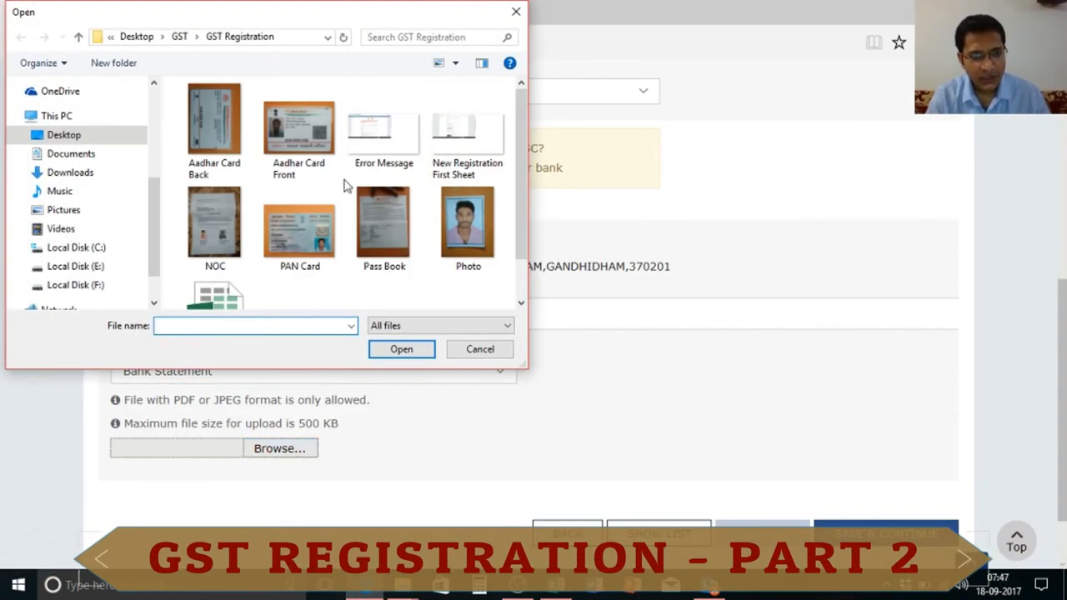
pyautogui.doubleClick(390, 220)
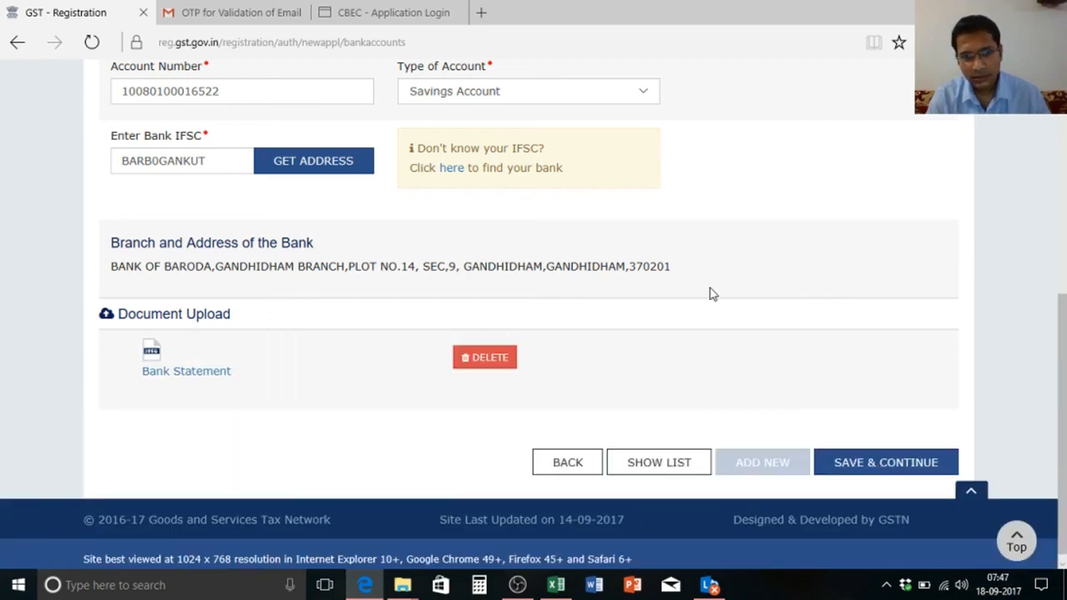
pyautogui.moveTo(1065, 363)
pyautogui.mouseDown()
pyautogui.moveTo(1064, 314)
pyautogui.moveTo(1064, 371)
pyautogui.mouseUp()
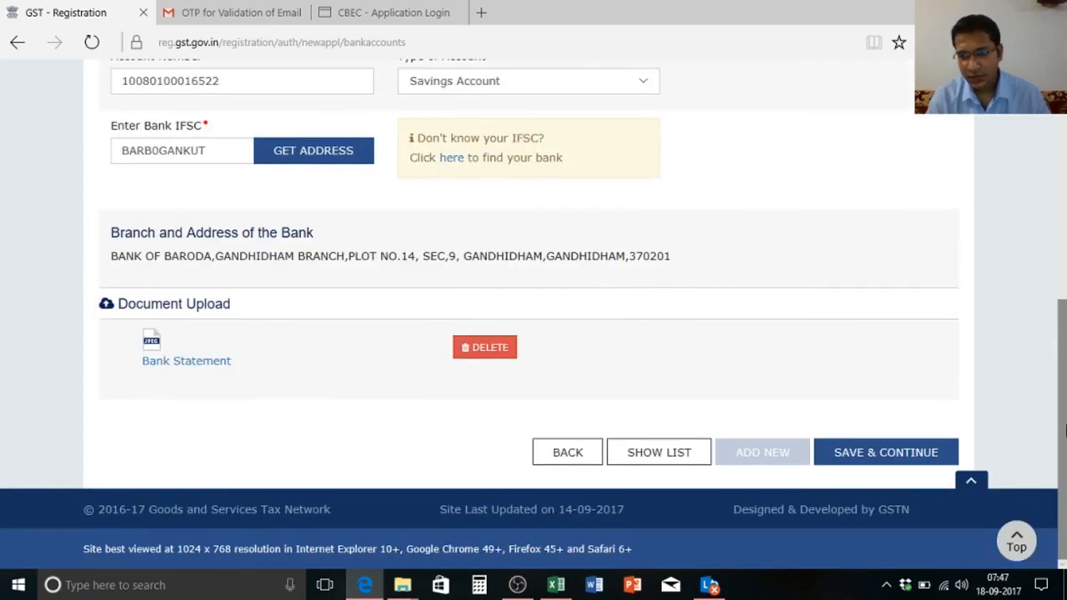
pyautogui.click(927, 459)
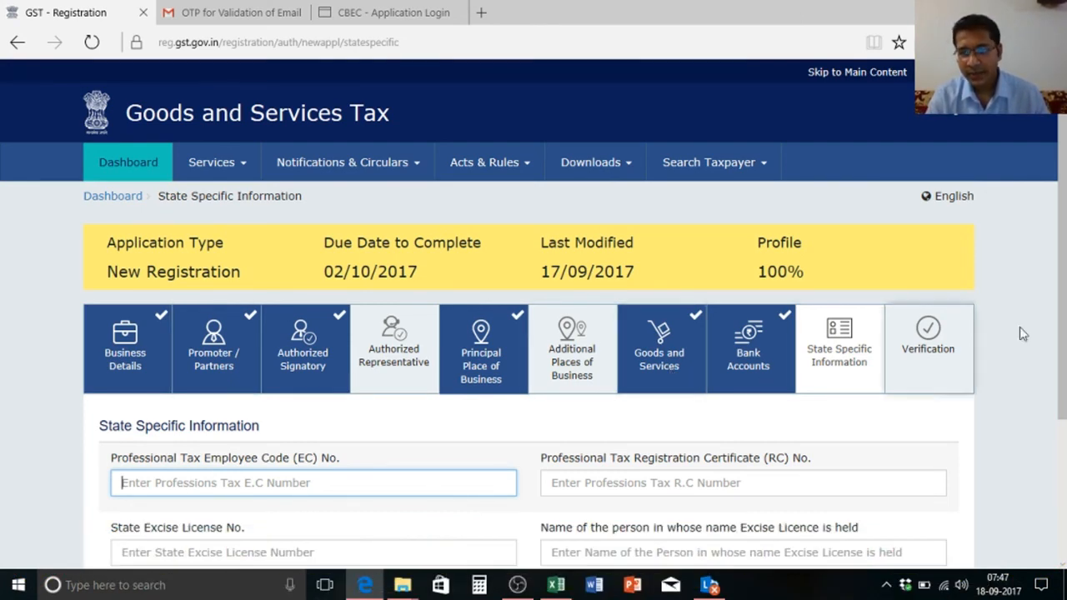
pyautogui.scroll(-2, 1063, 350)
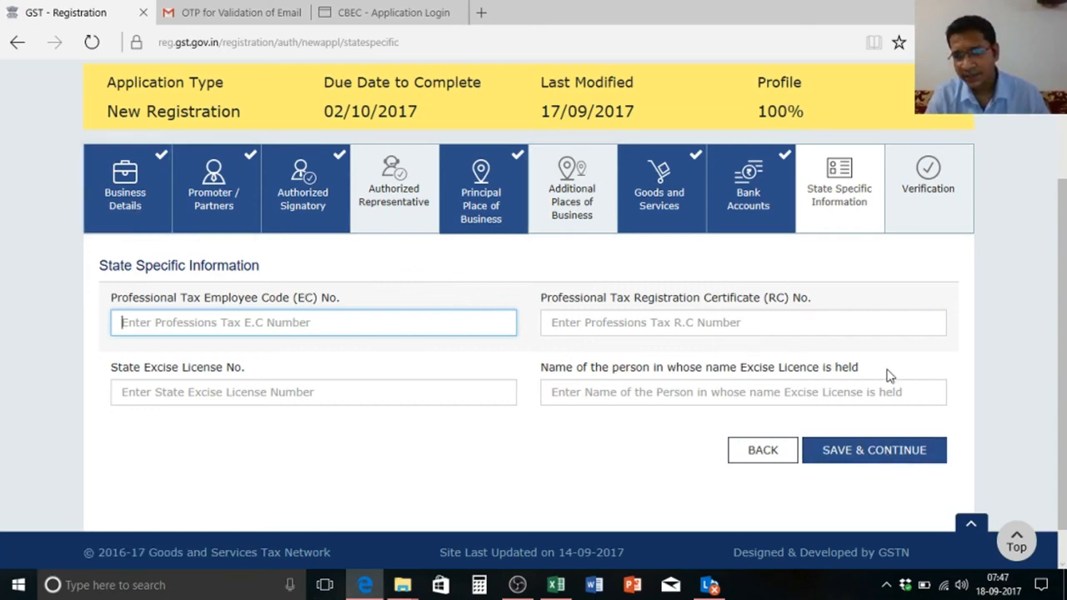
# Step: Save the blank State Specific Information and review the Verification page dated 18/09/2017
pyautogui.click(888, 451)
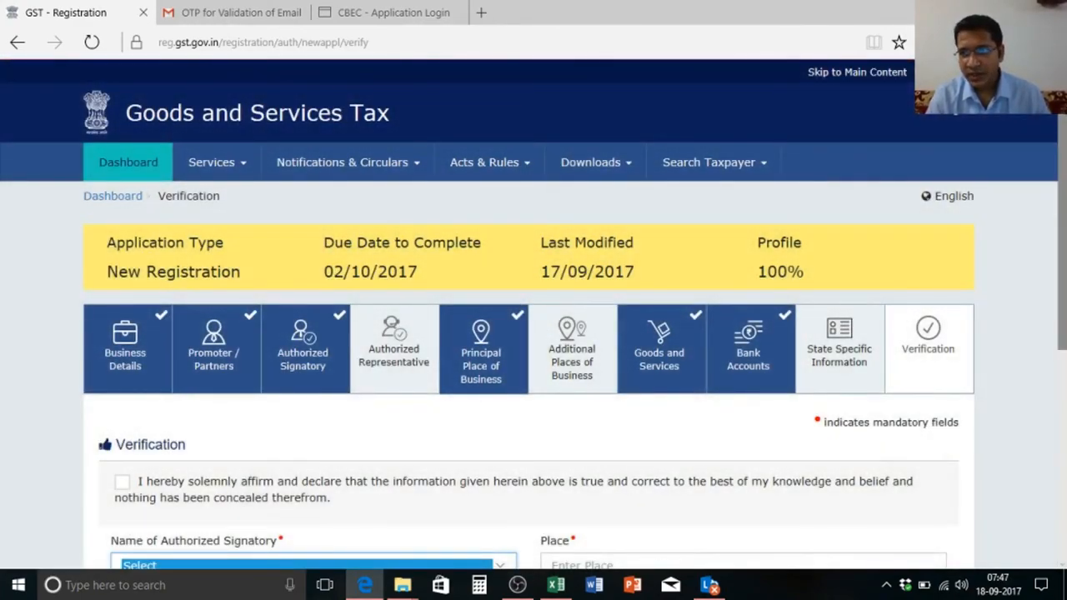
pyautogui.scroll(-5, 1063, 357)
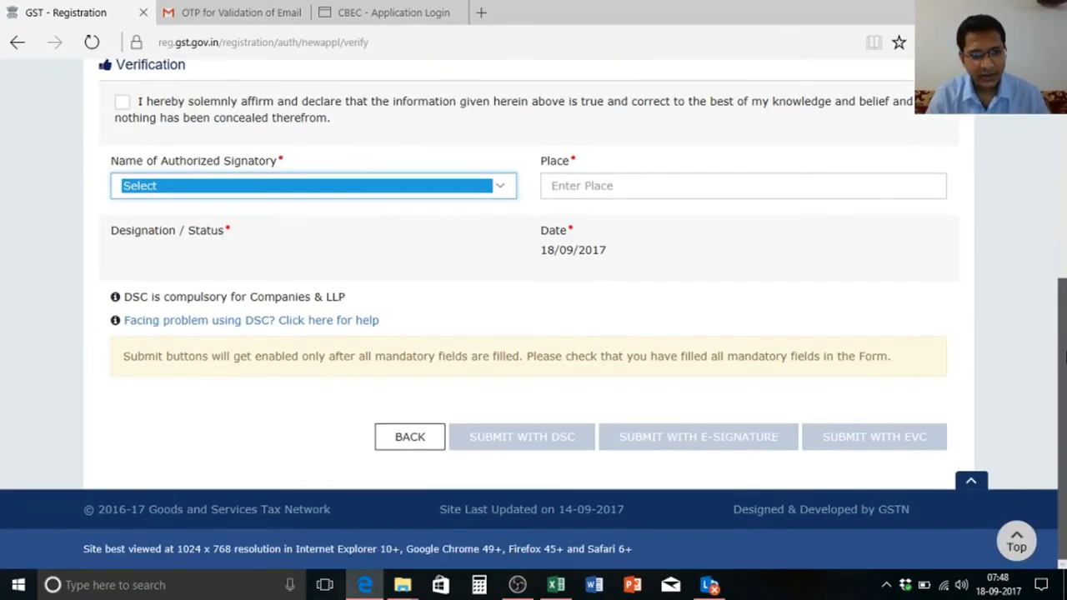
pyautogui.scroll(3, 1064, 357)
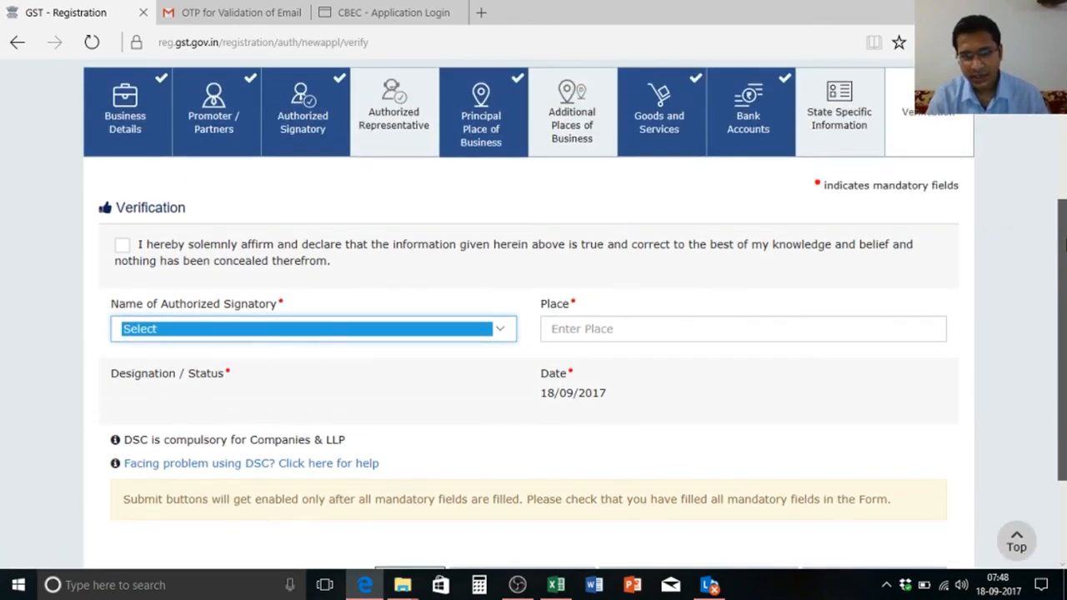
pyautogui.moveTo(1064, 231); pyautogui.dragTo(1065, 147)
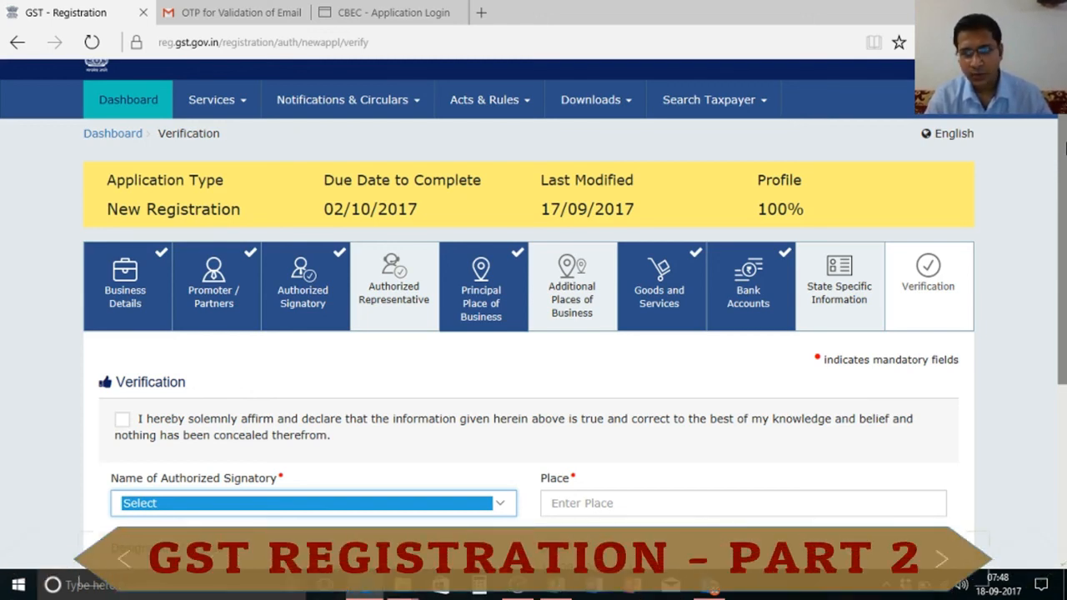
pyautogui.moveTo(1064, 147)
pyautogui.mouseDown()
pyautogui.moveTo(1064, 254)
pyautogui.moveTo(1064, 113)
pyautogui.moveTo(1063, 308)
pyautogui.moveTo(1064, 164)
pyautogui.mouseUp()
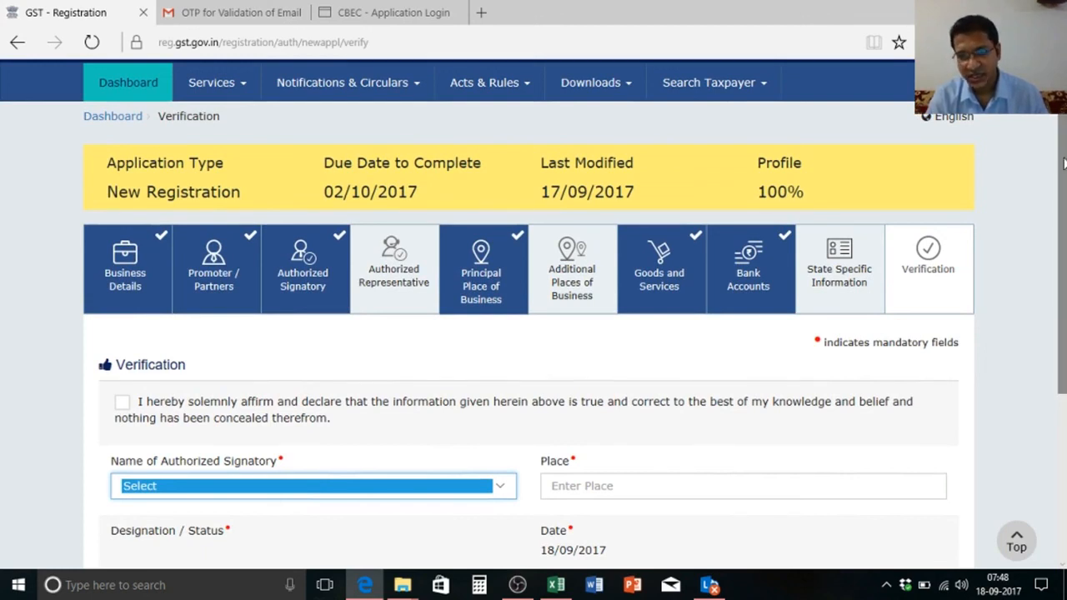
pyautogui.moveTo(1064, 164); pyautogui.dragTo(1064, 327)
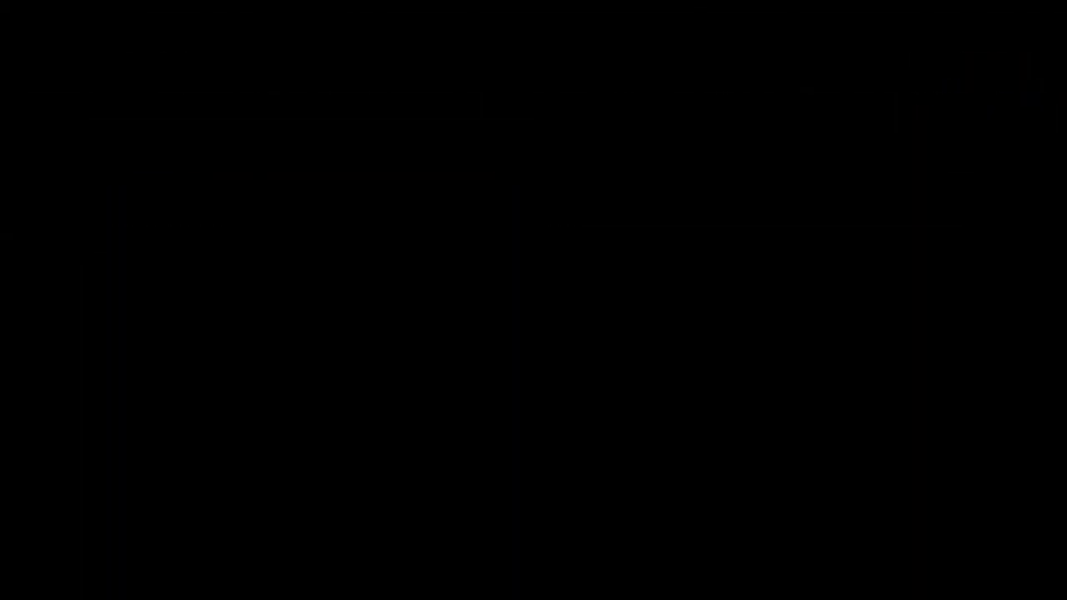